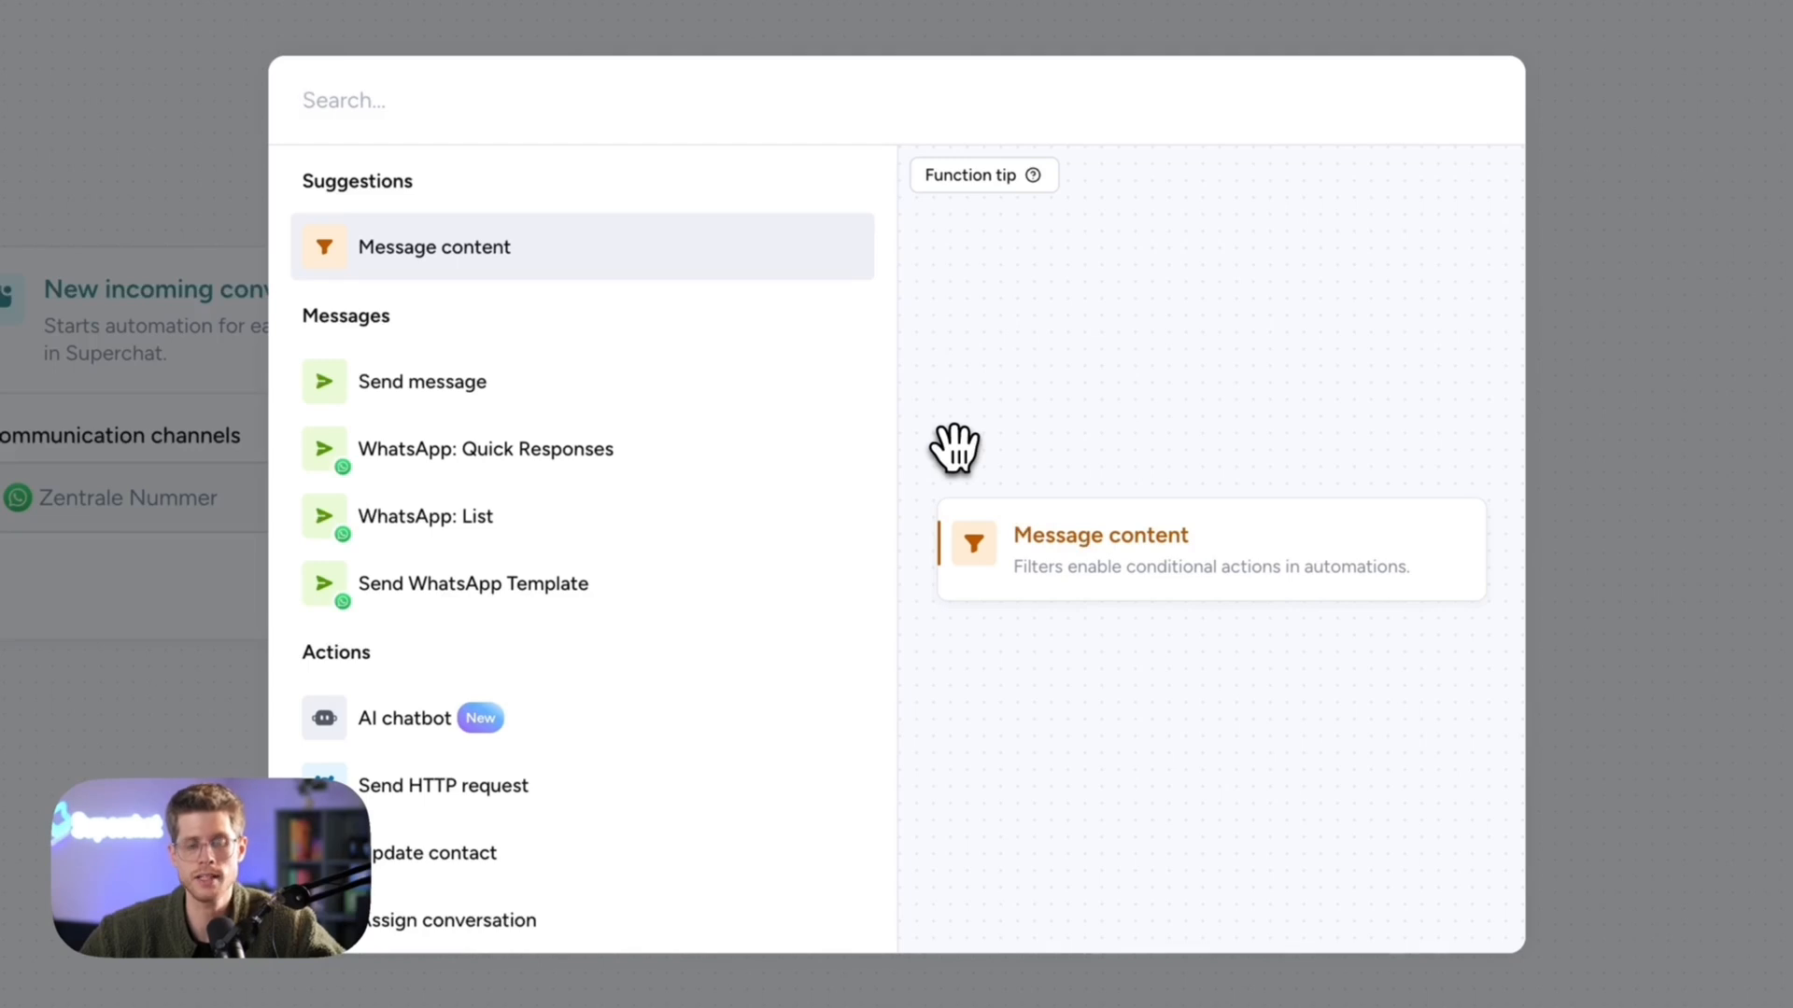
# - Add an Email address contact-attribute filter after the incoming-conversation trigger and align it
pyautogui.write('fil')
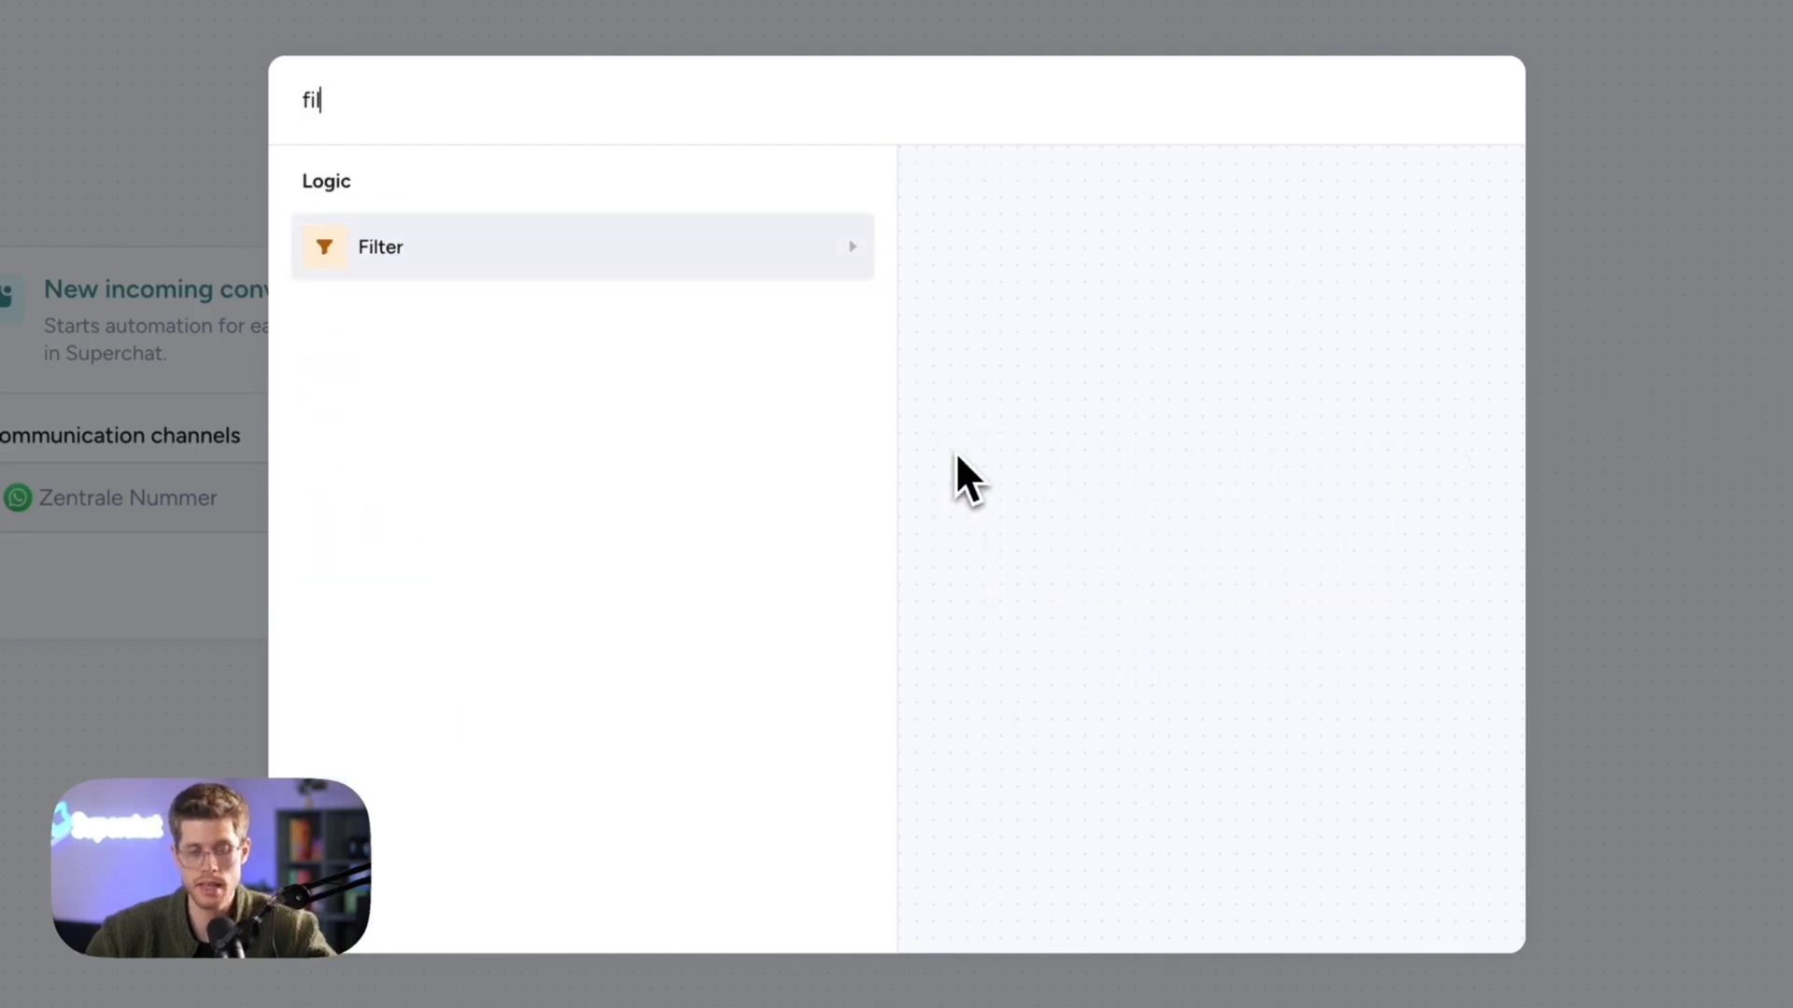
pyautogui.press('Return')
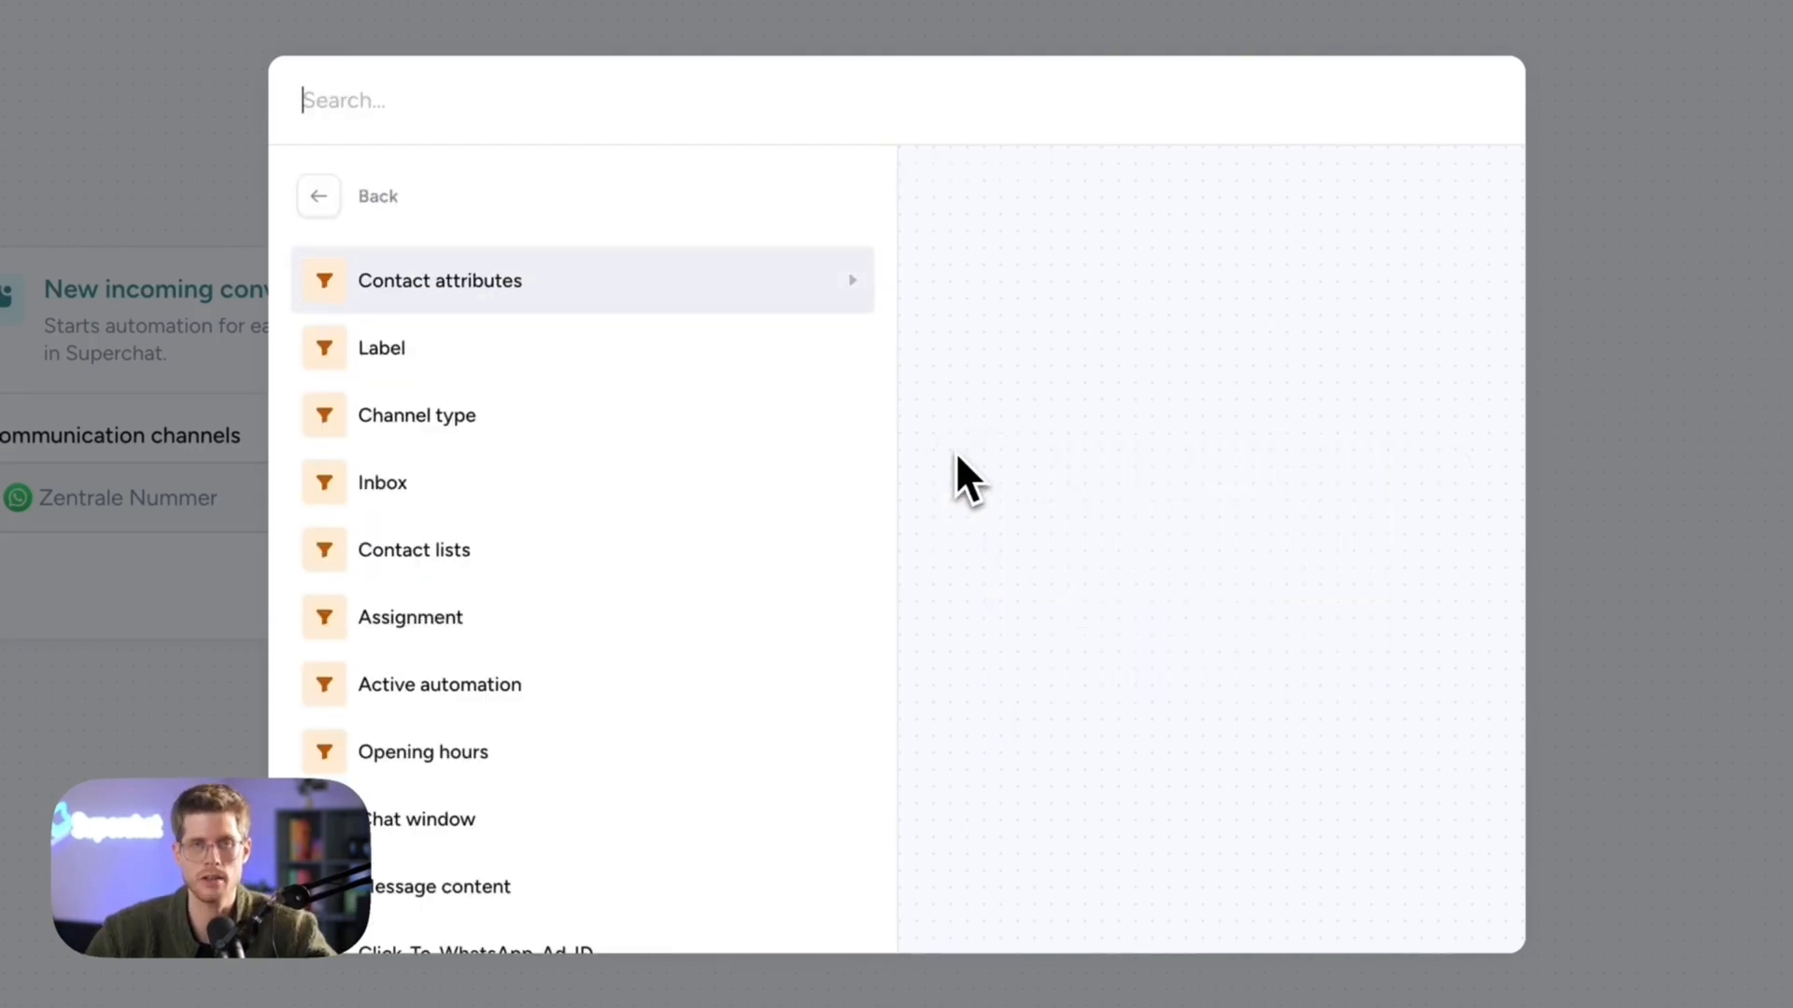
pyautogui.click(520, 196)
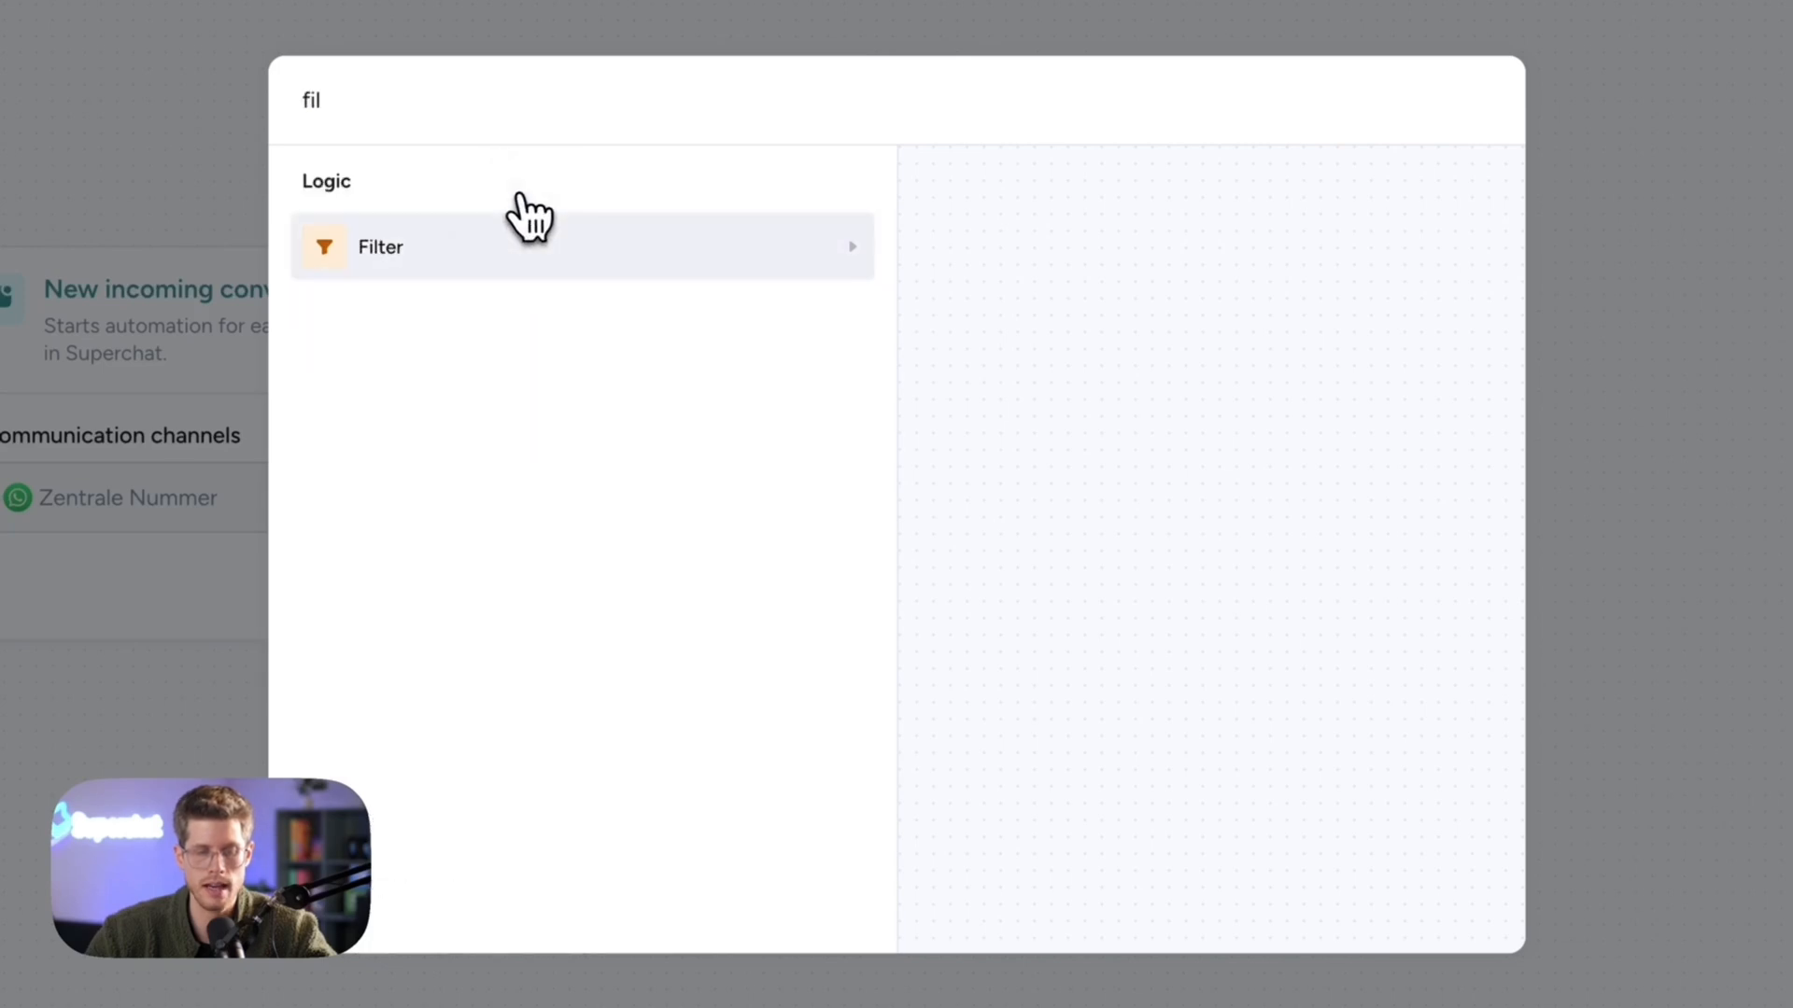
pyautogui.click(451, 254)
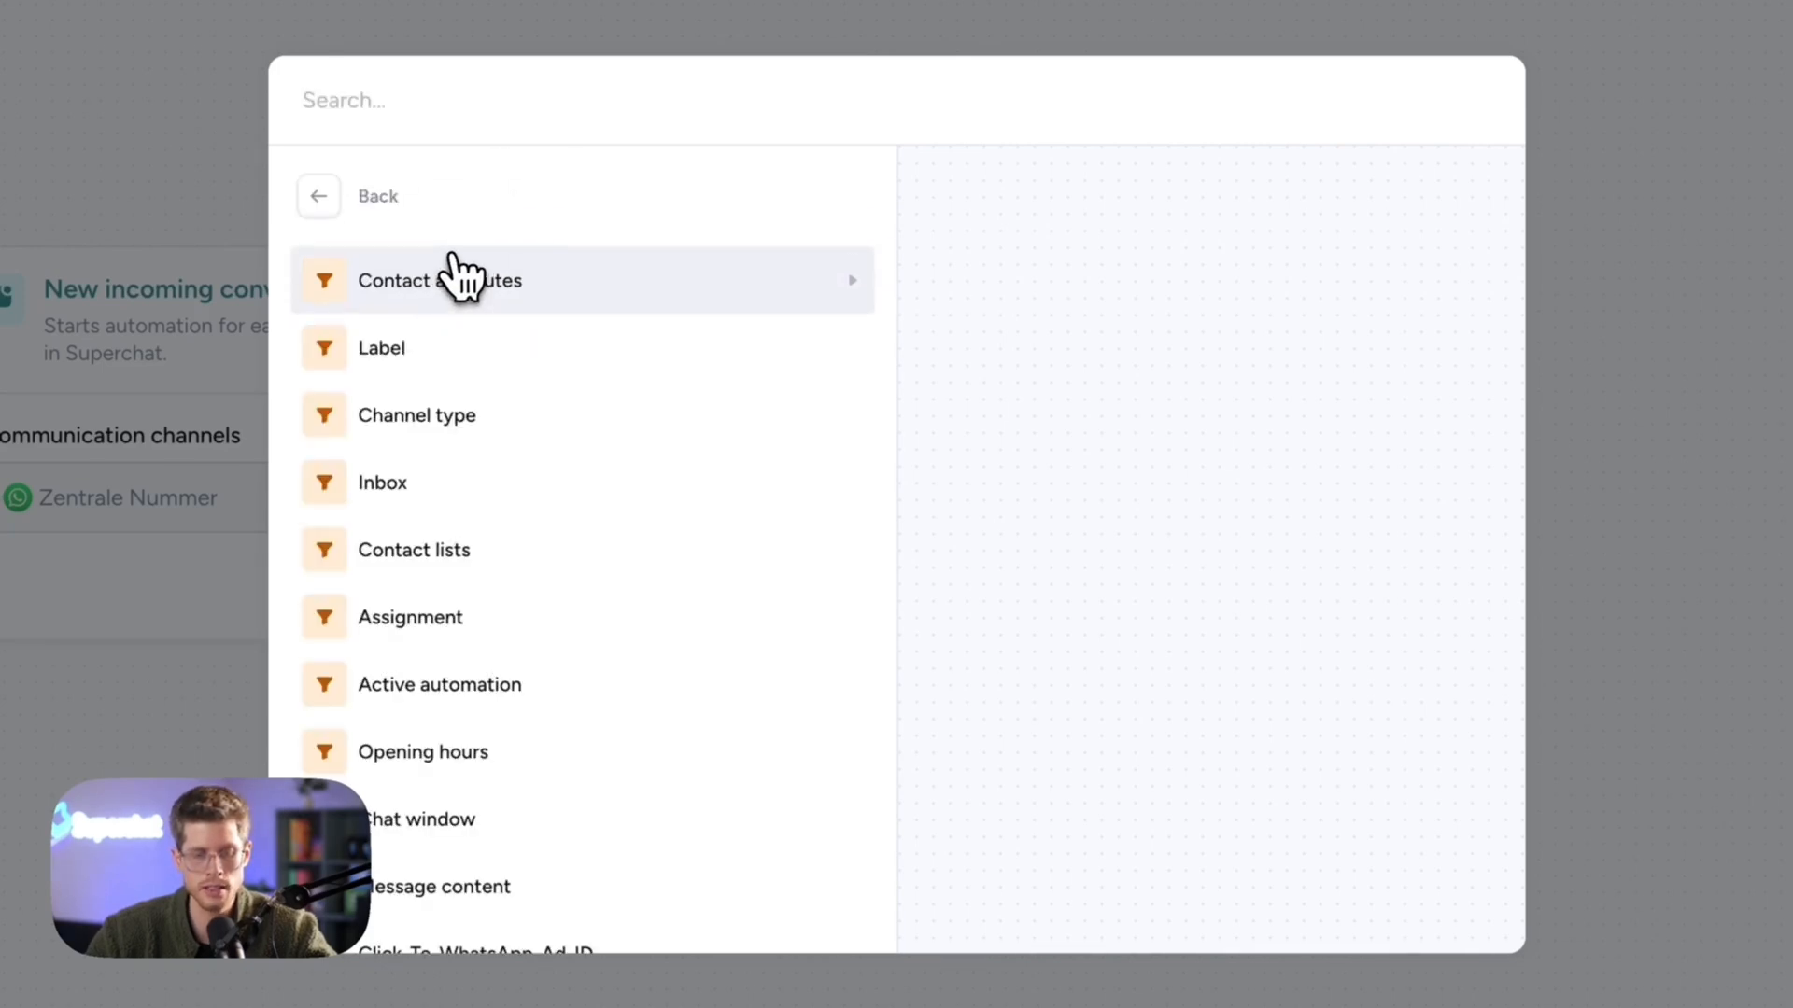
pyautogui.click(457, 277)
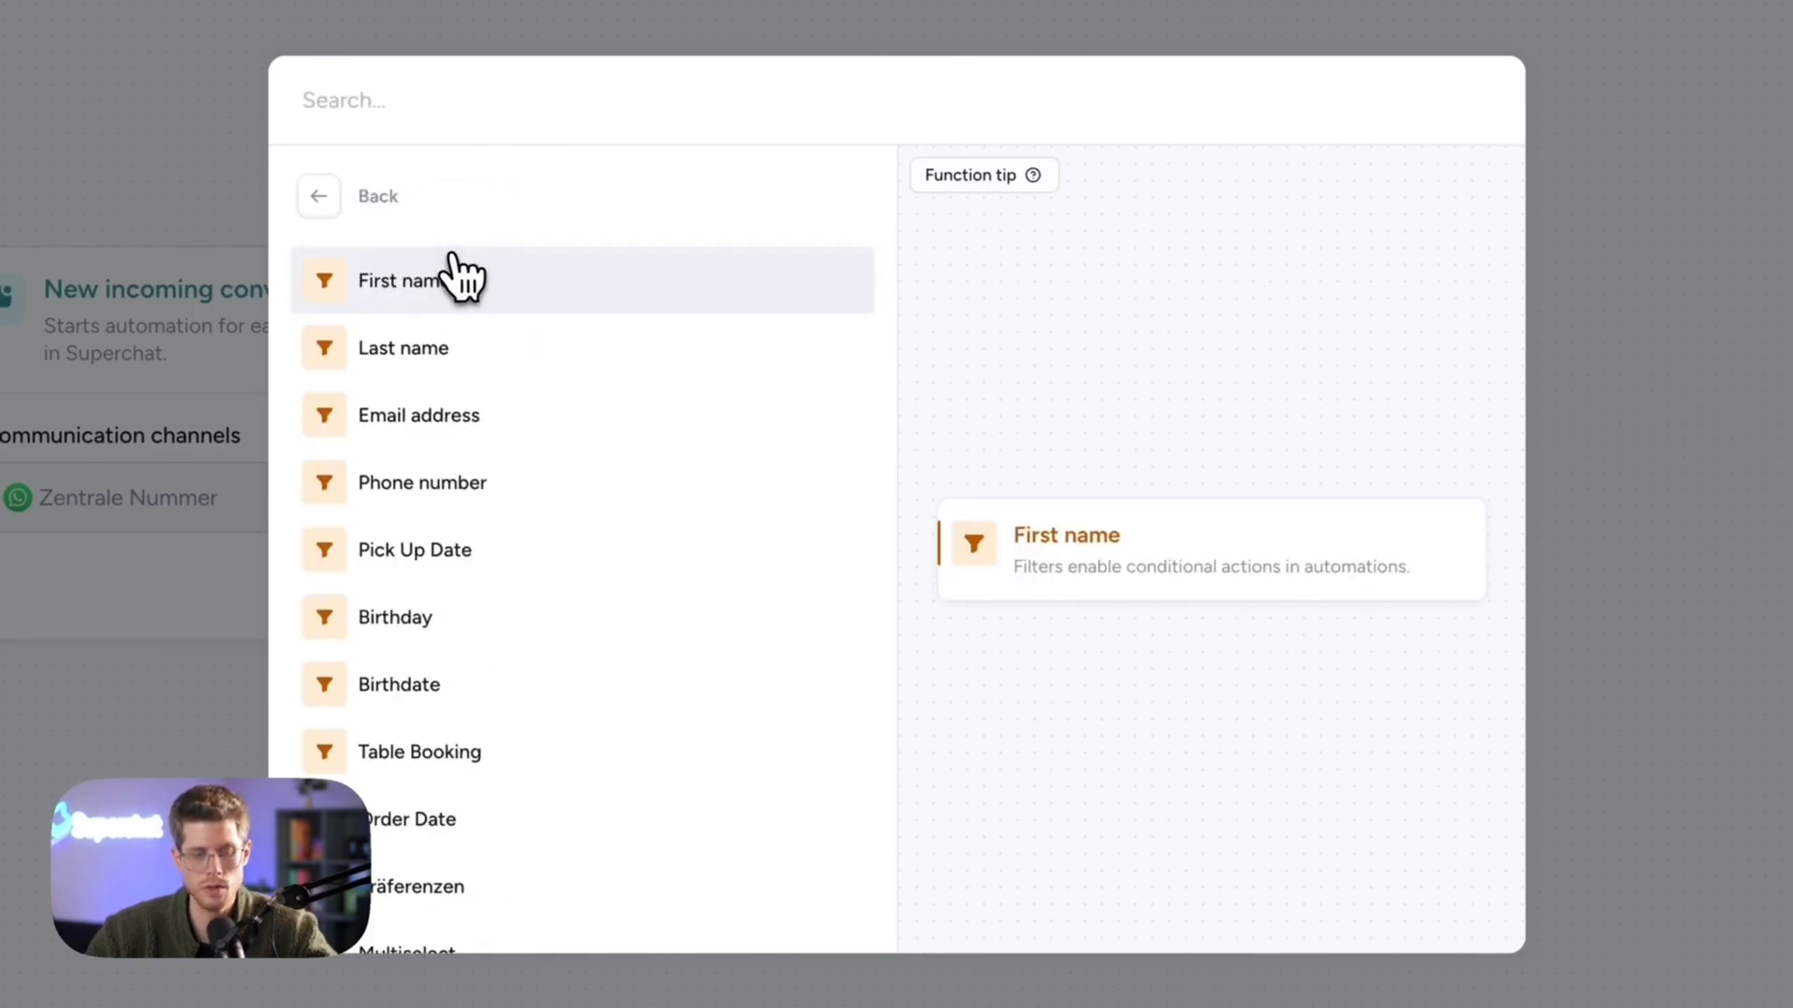
pyautogui.click(404, 114)
pyautogui.write('em')
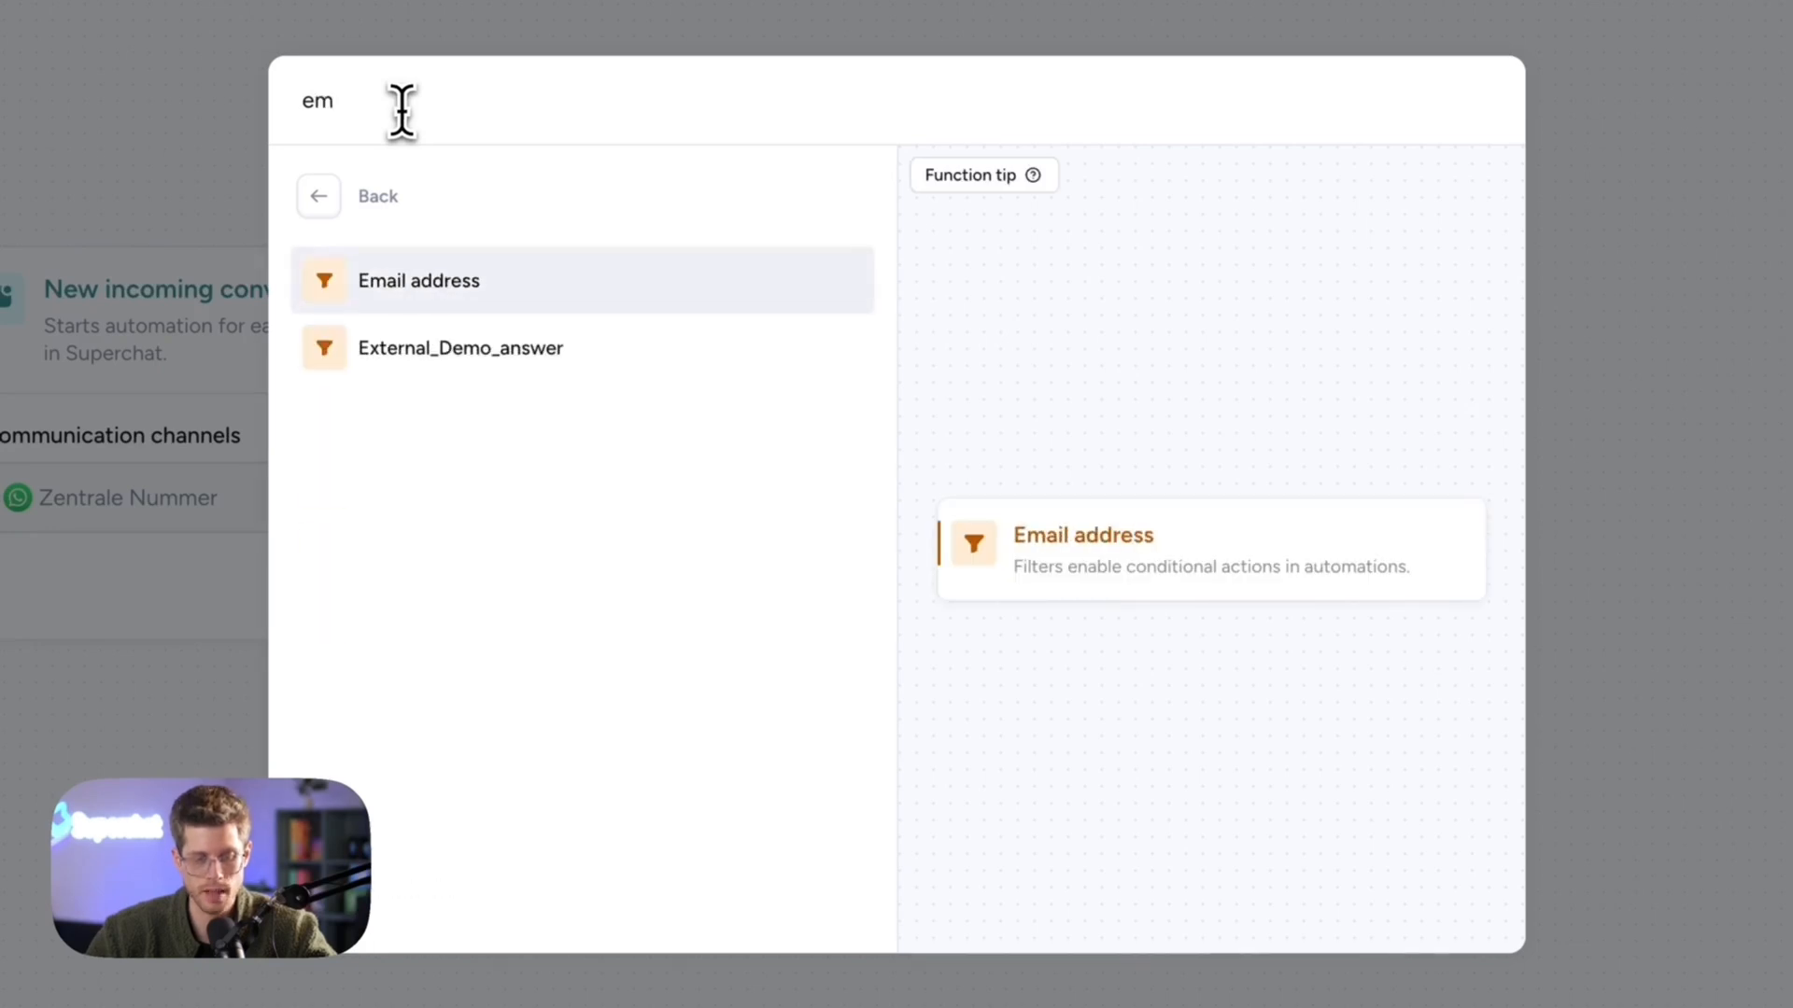
pyautogui.click(522, 299)
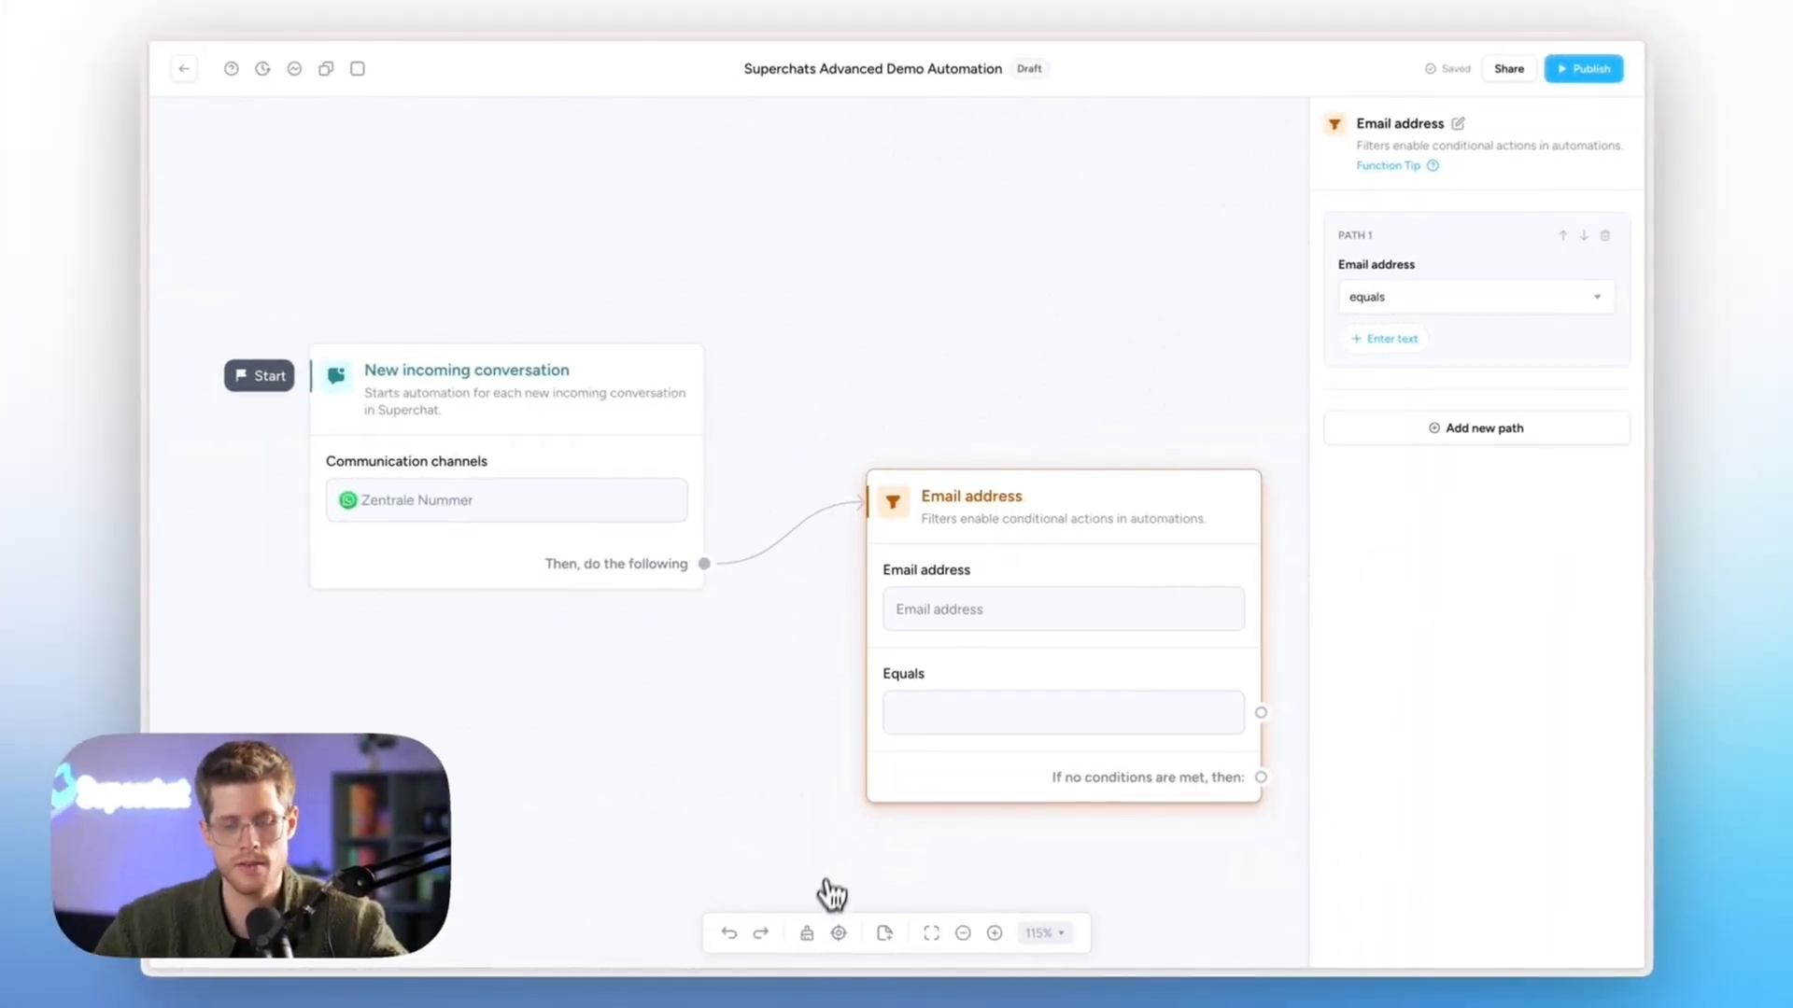
pyautogui.click(806, 932)
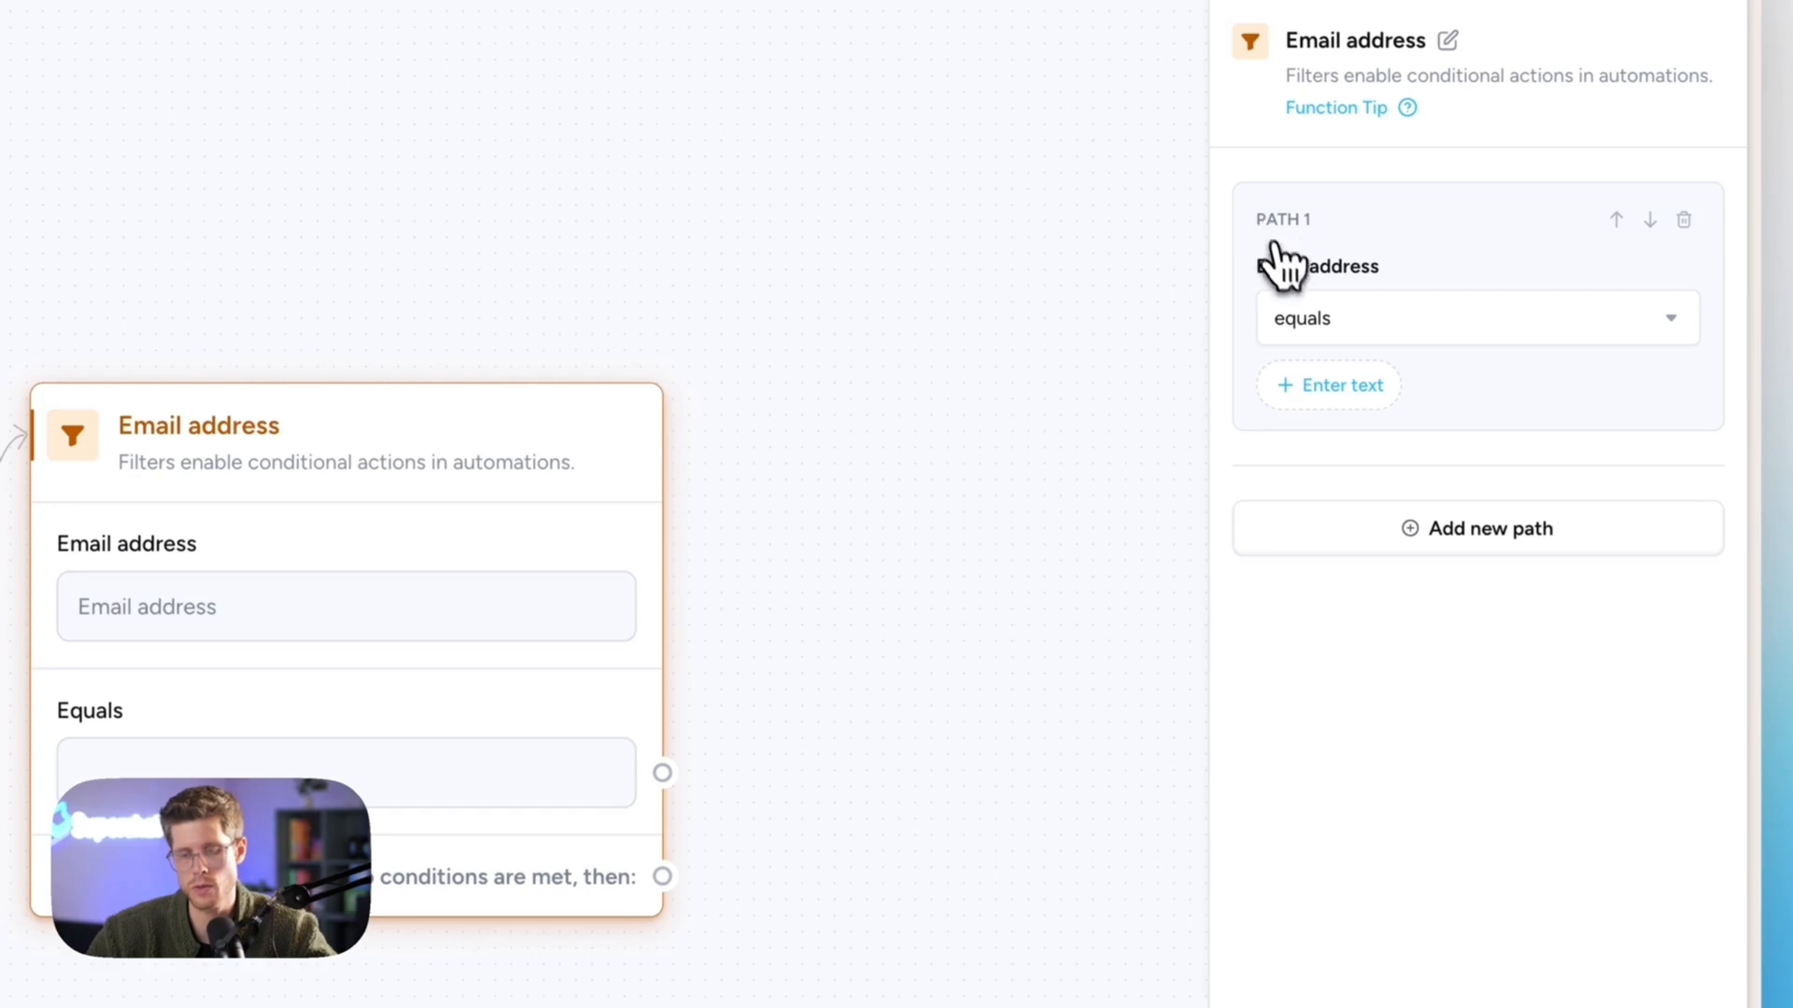
# - Set Path 1's condition operator to 'has no value'
pyautogui.click(1294, 321)
pyautogui.scroll(-2, 1380, 676)
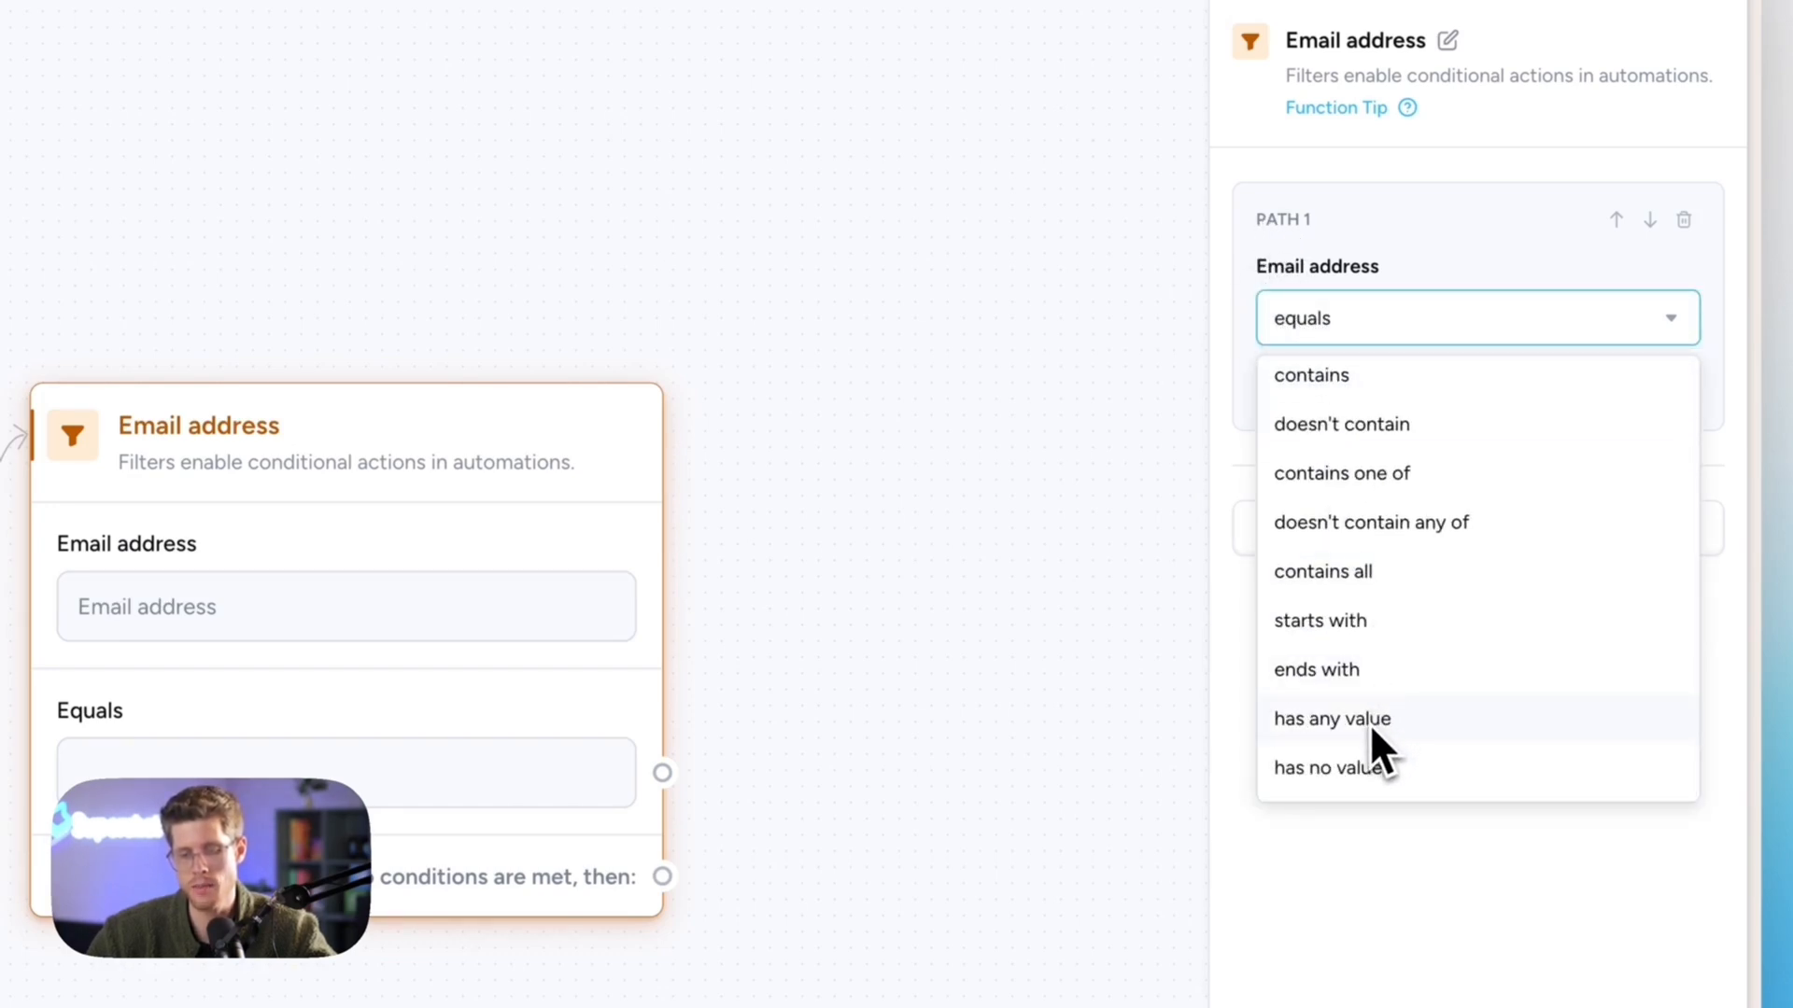
pyautogui.click(1367, 758)
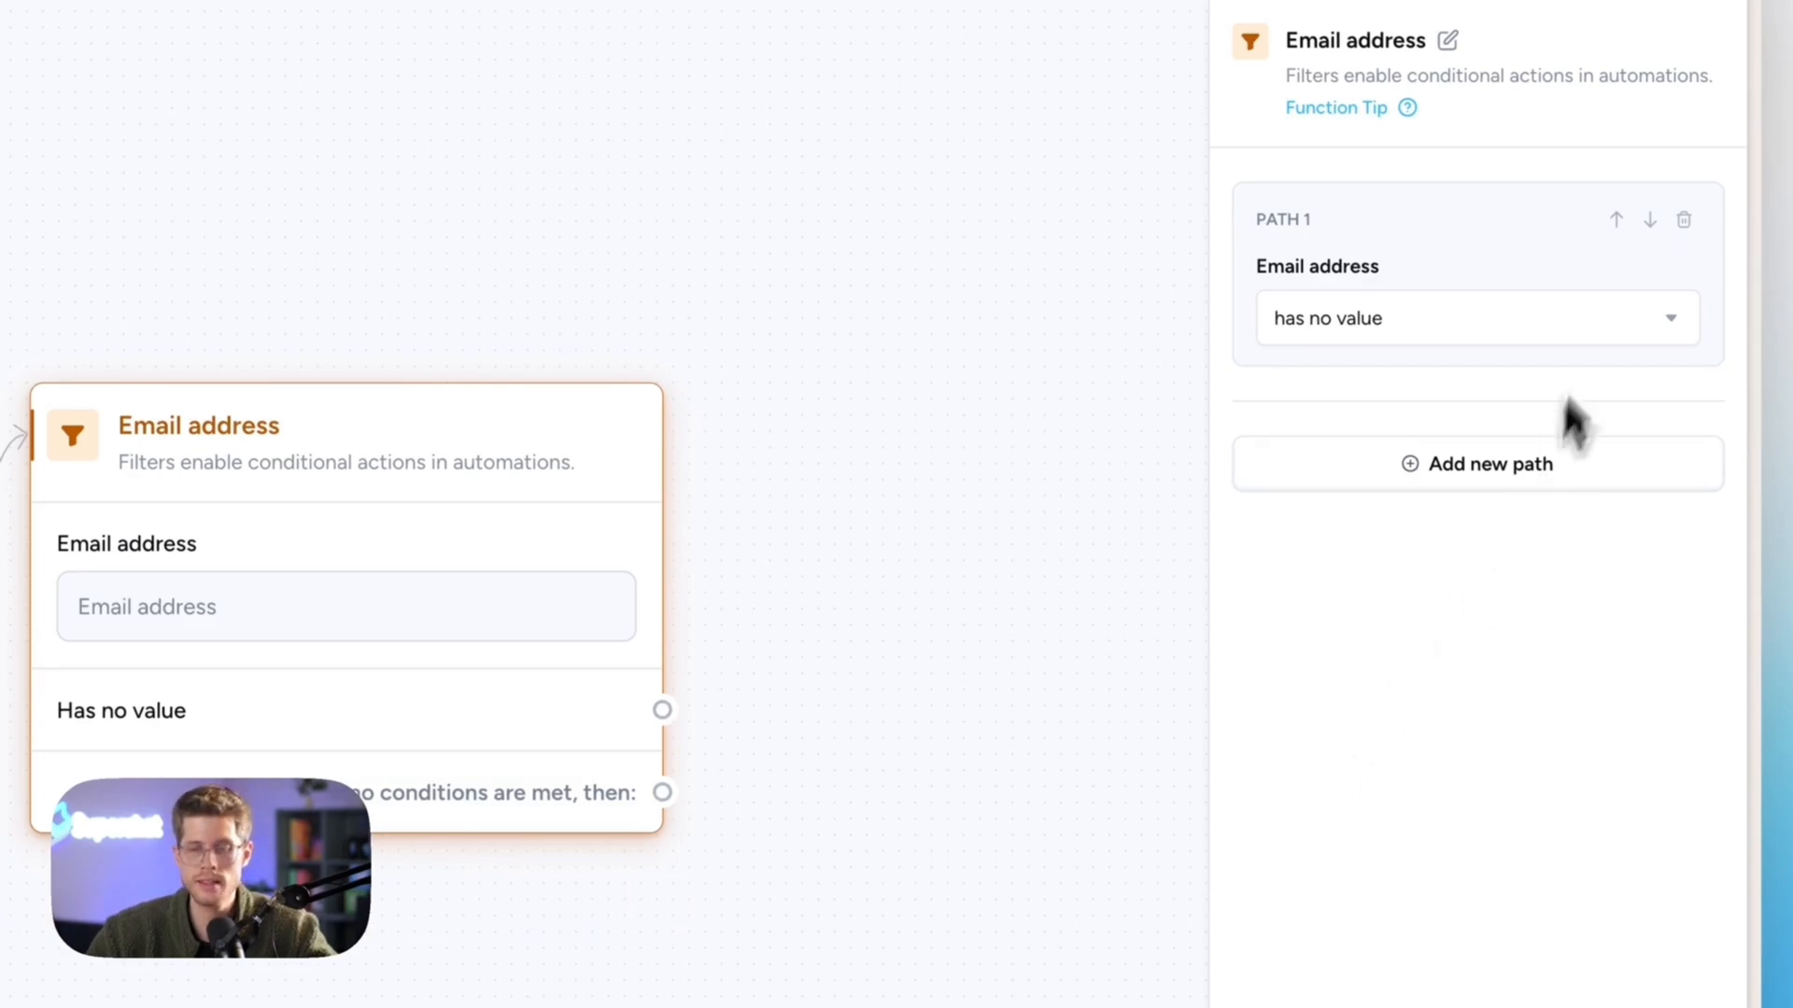
# - Add two extra condition paths, then delete both so only Path 1 remains
pyautogui.click(1281, 474)
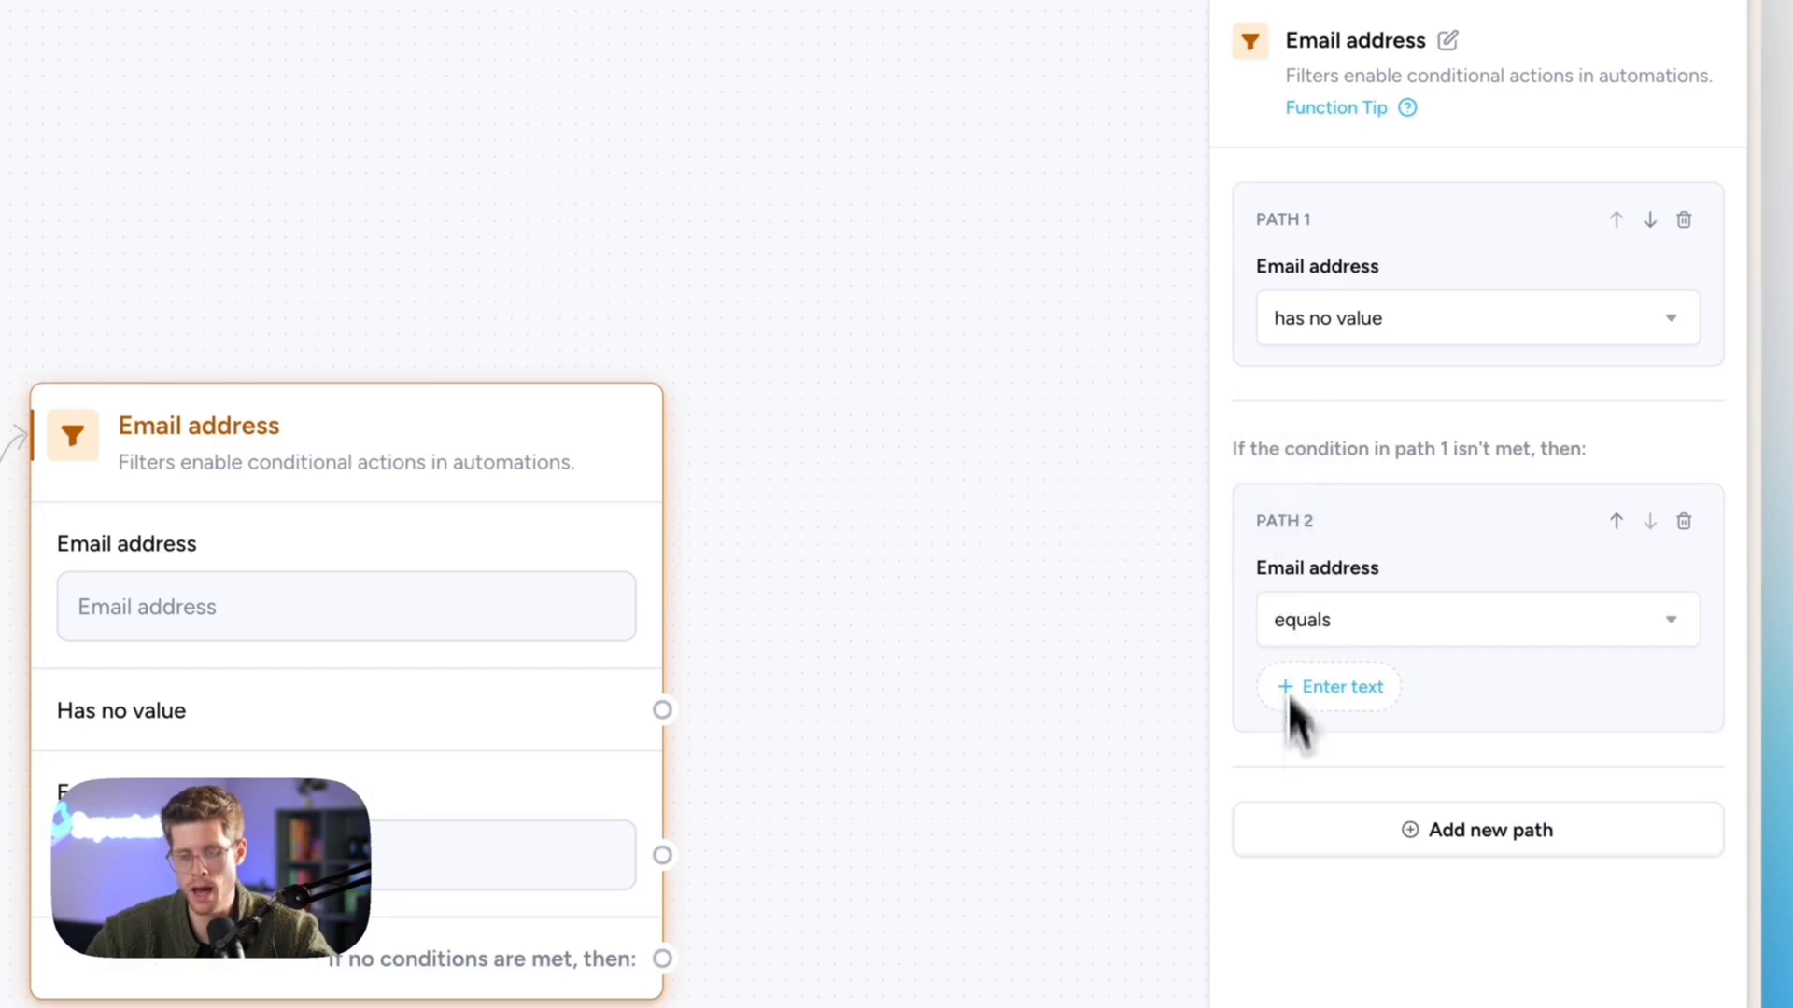
pyautogui.click(1290, 817)
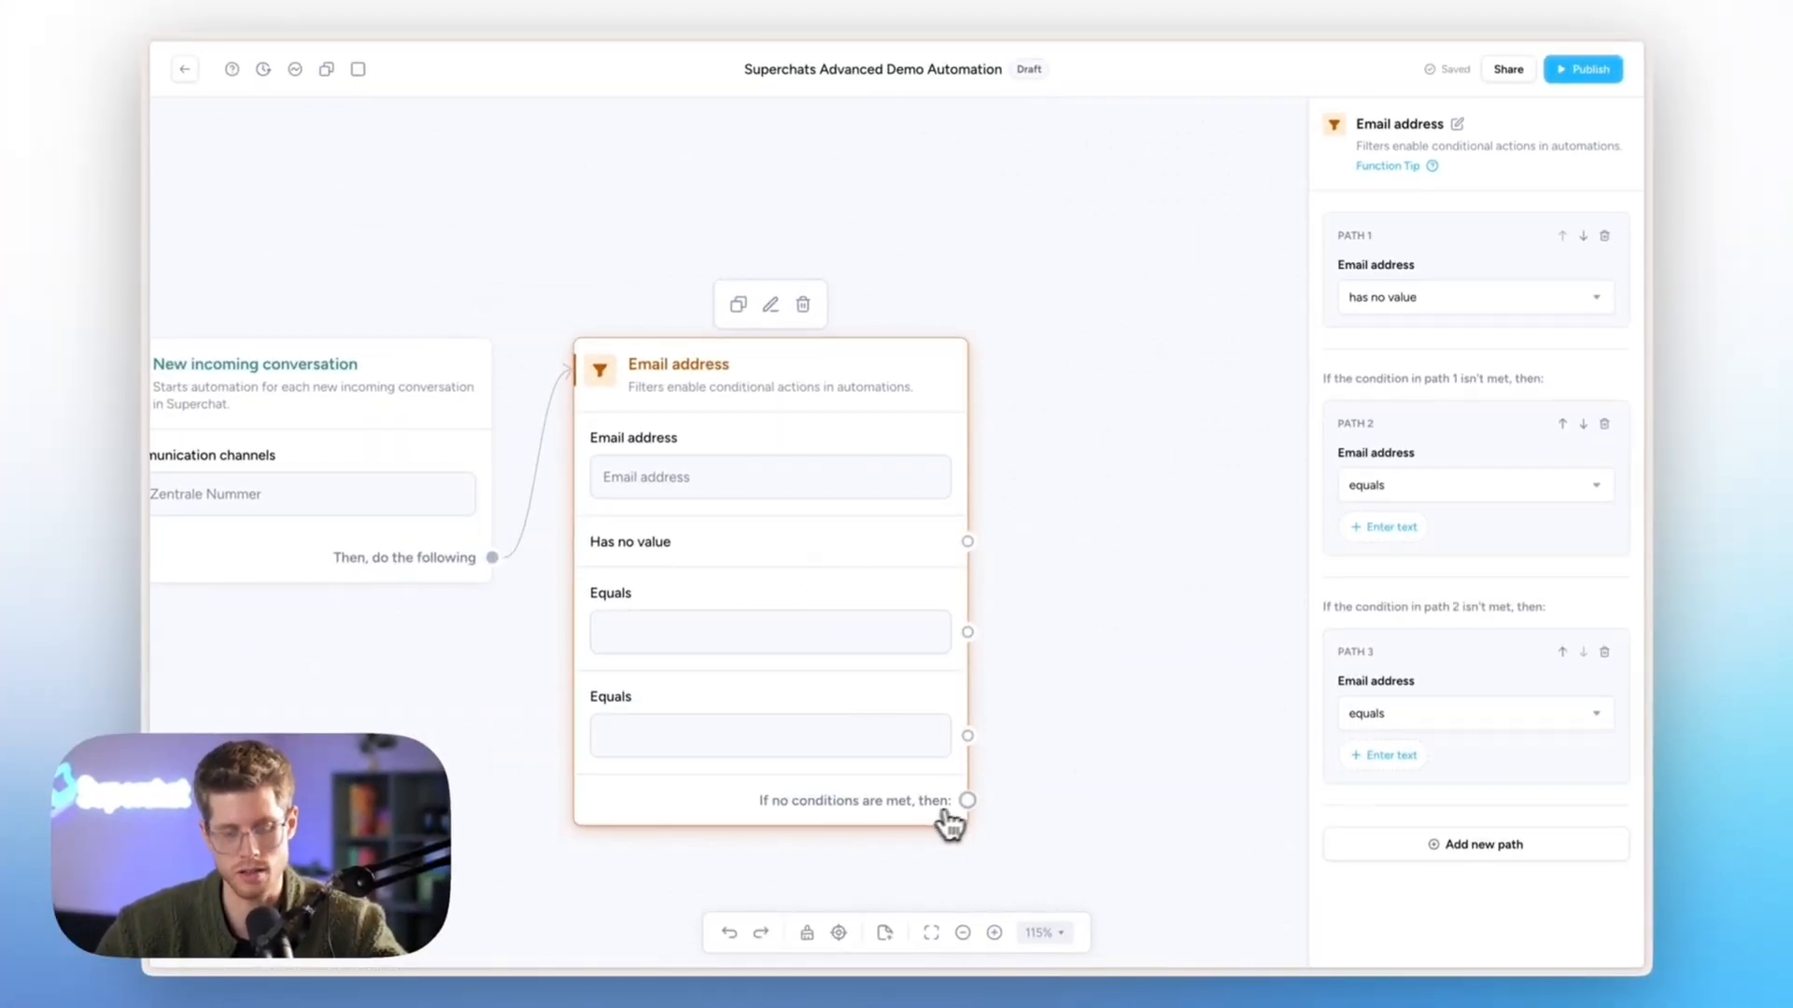
pyautogui.click(1604, 651)
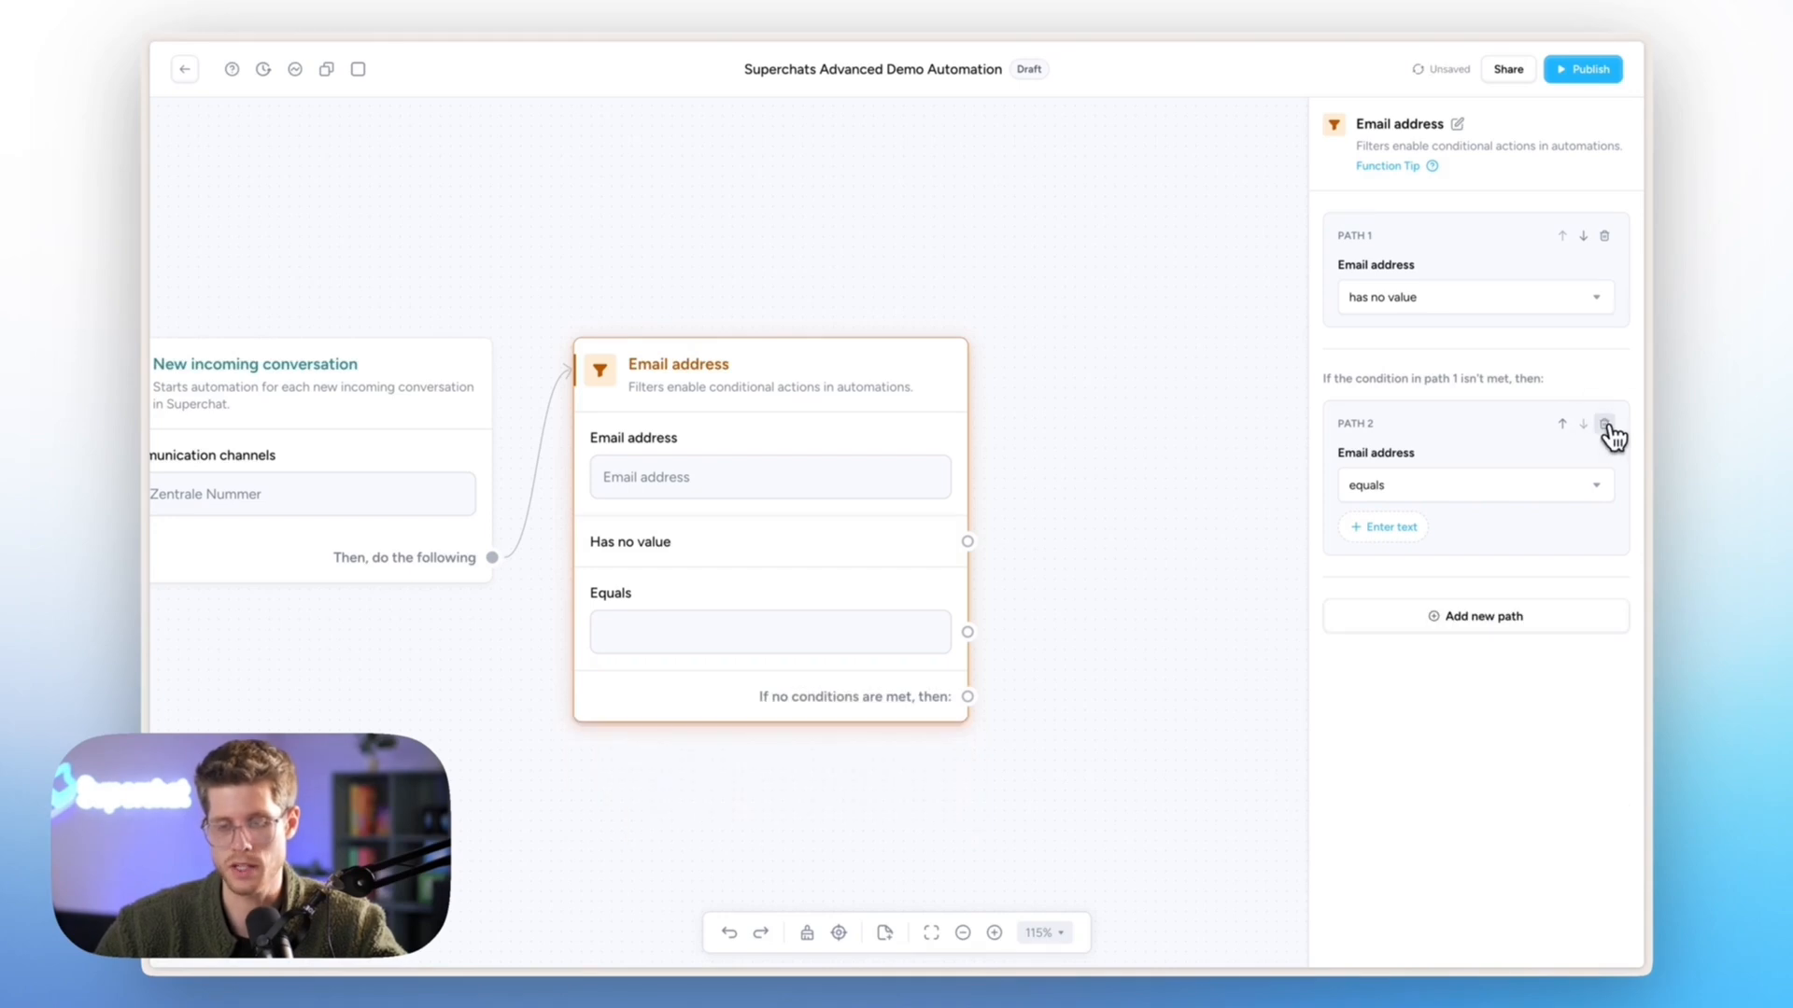
pyautogui.click(1604, 424)
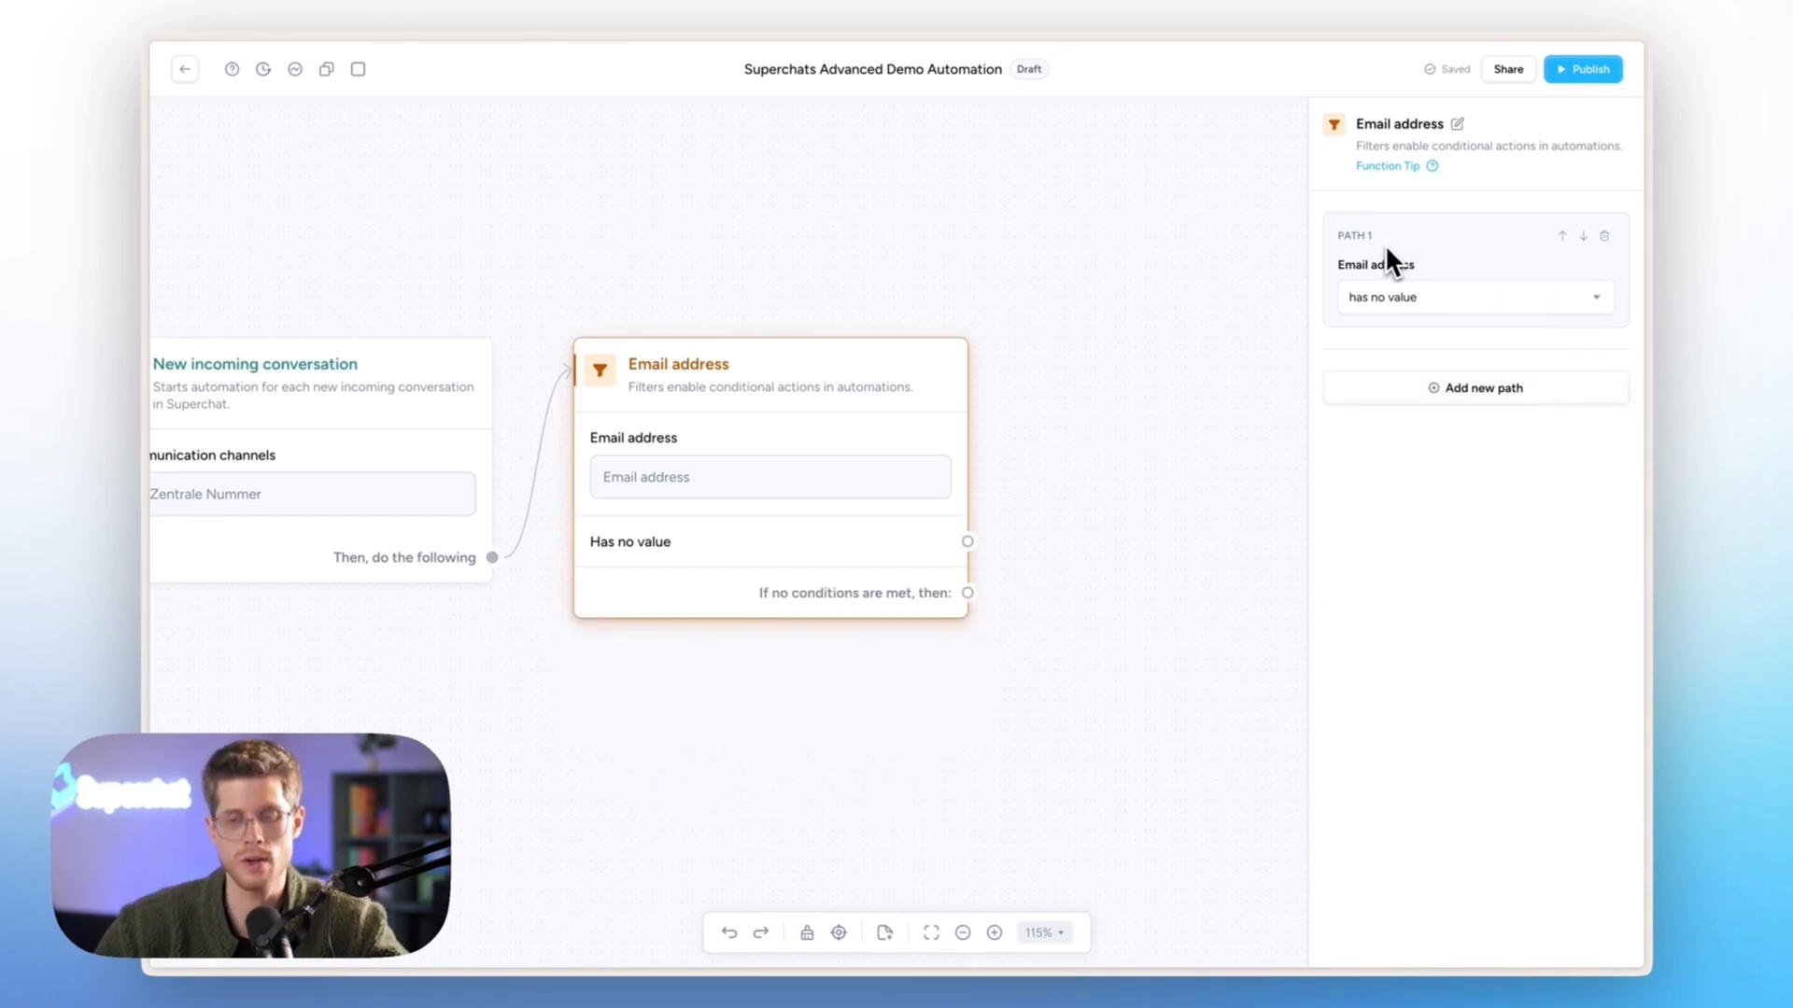
pyautogui.moveTo(912, 504)
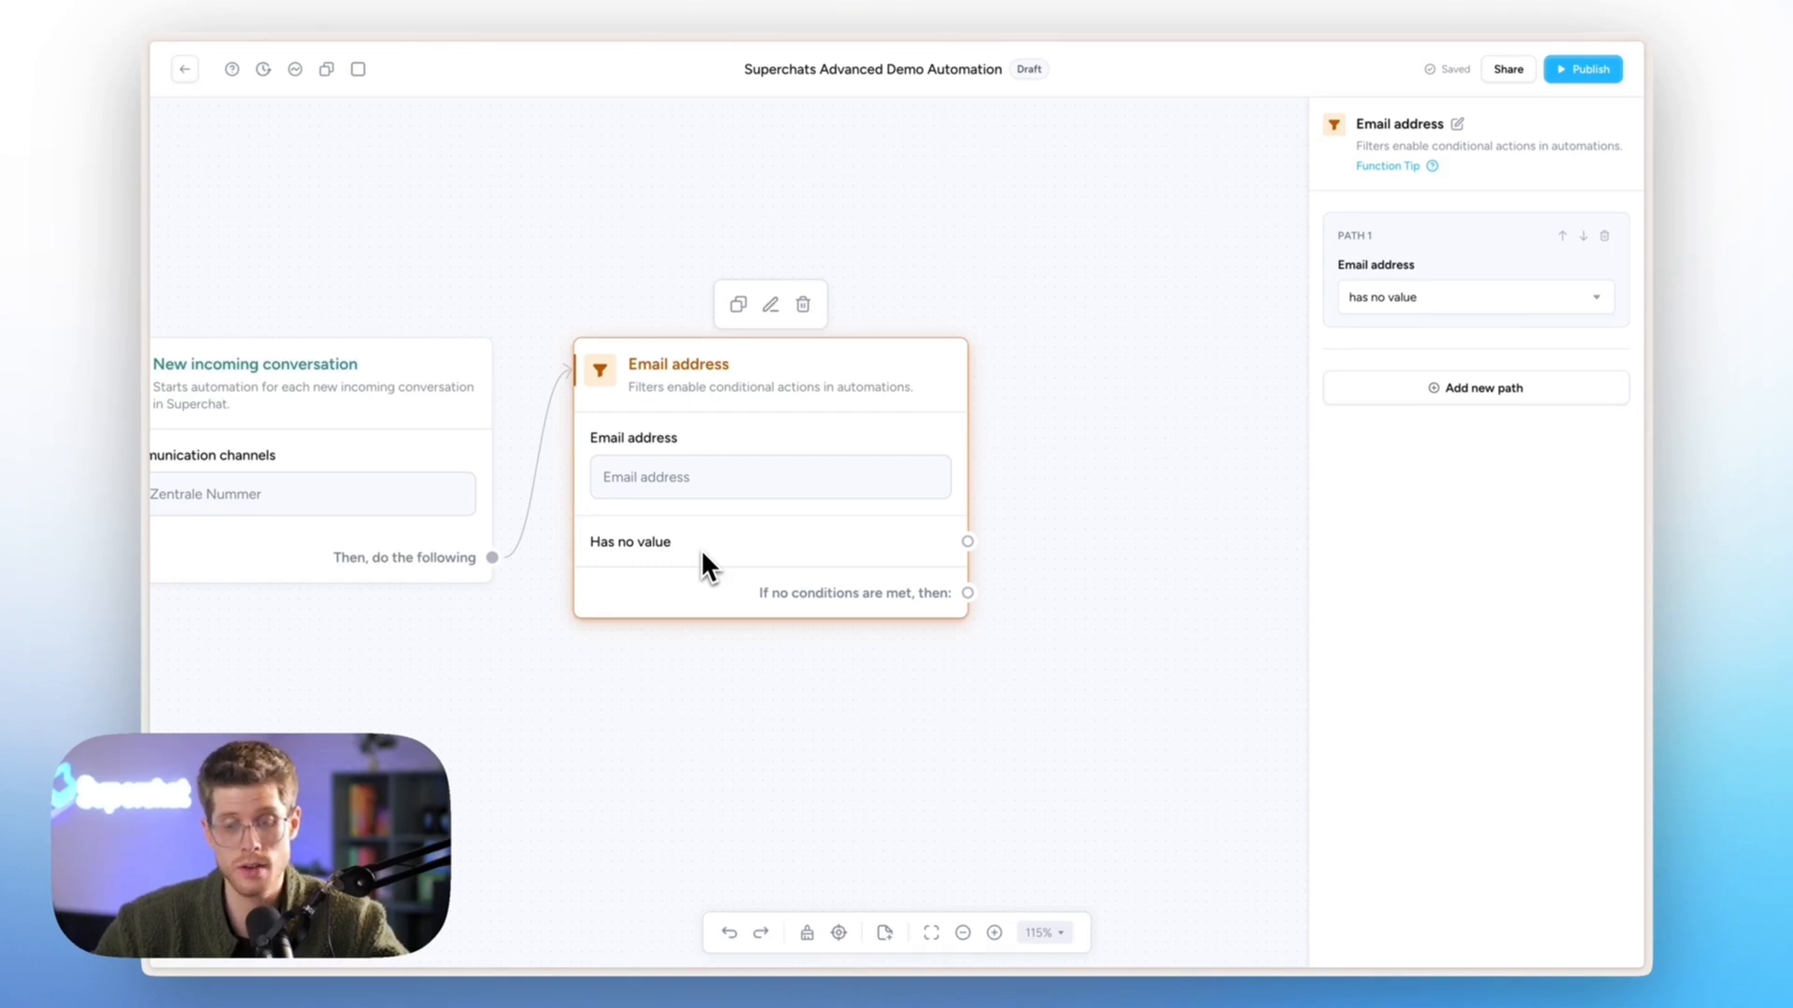
pyautogui.moveTo(948, 535); pyautogui.dragTo(1107, 425)
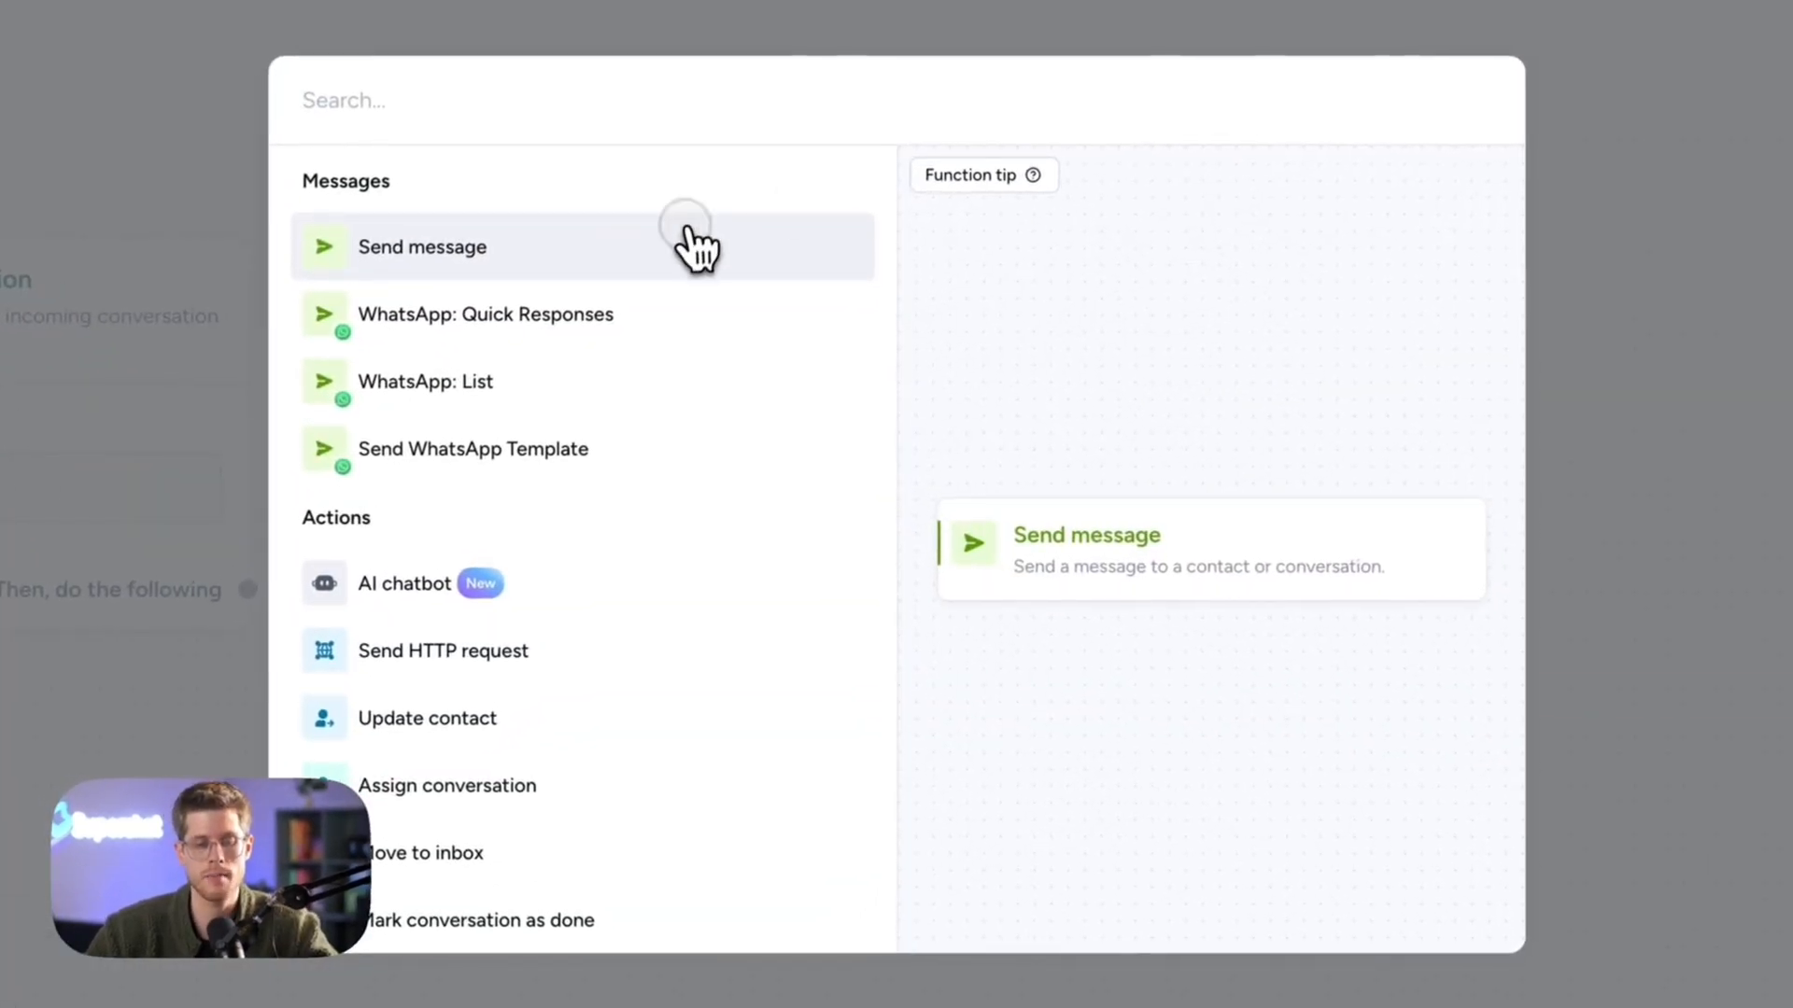
# - Add a Send message step asking for the contact's email address, with AI spelling correction
pyautogui.click(696, 247)
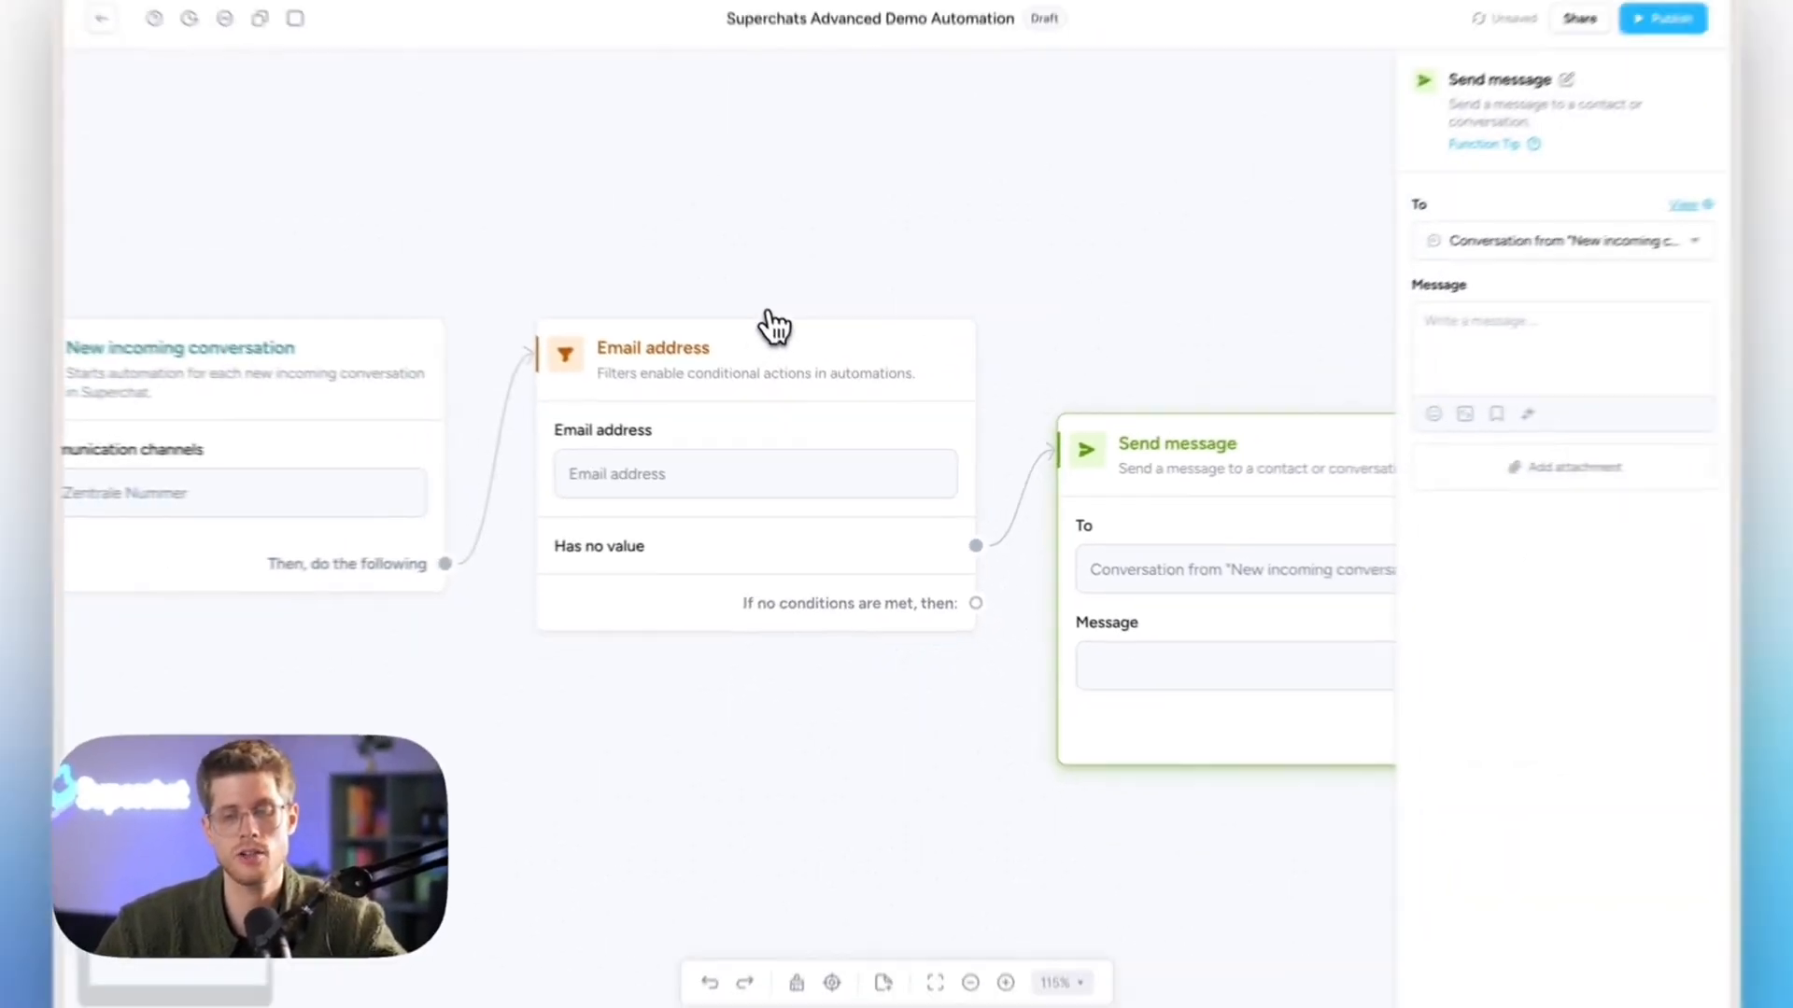
pyautogui.click(1448, 548)
pyautogui.write('thanks for your message, can you pls provide your email address')
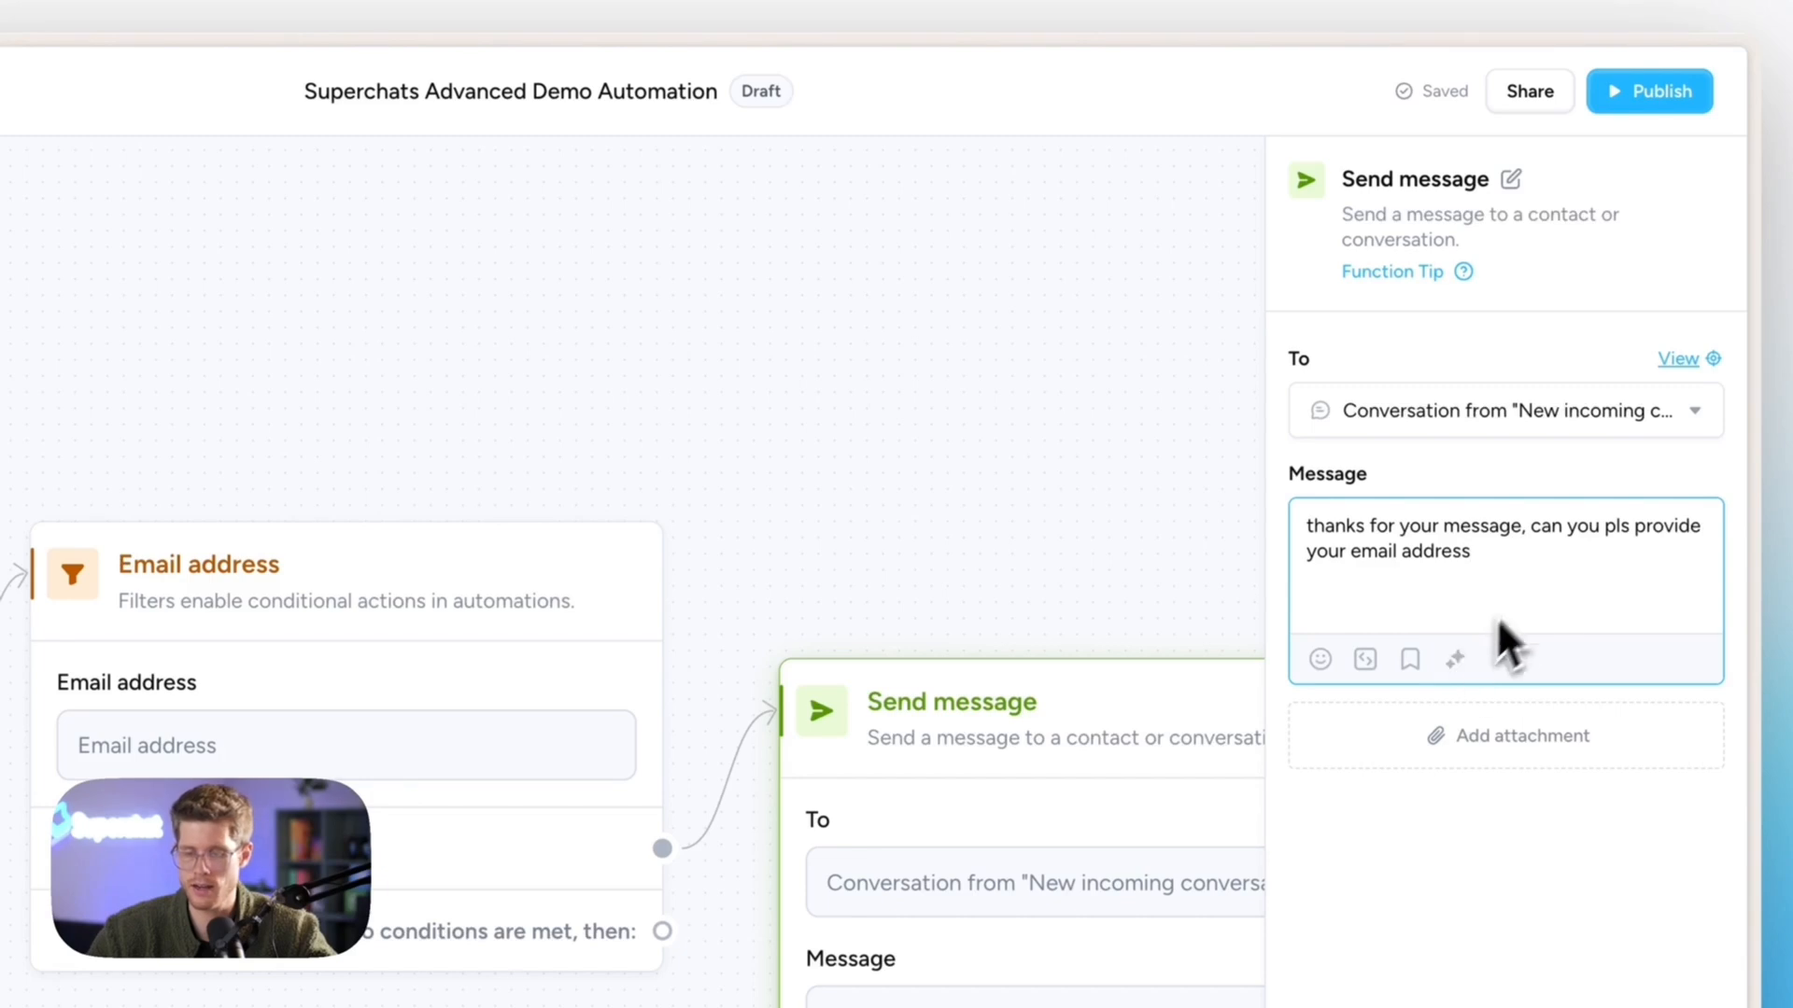
pyautogui.click(1455, 660)
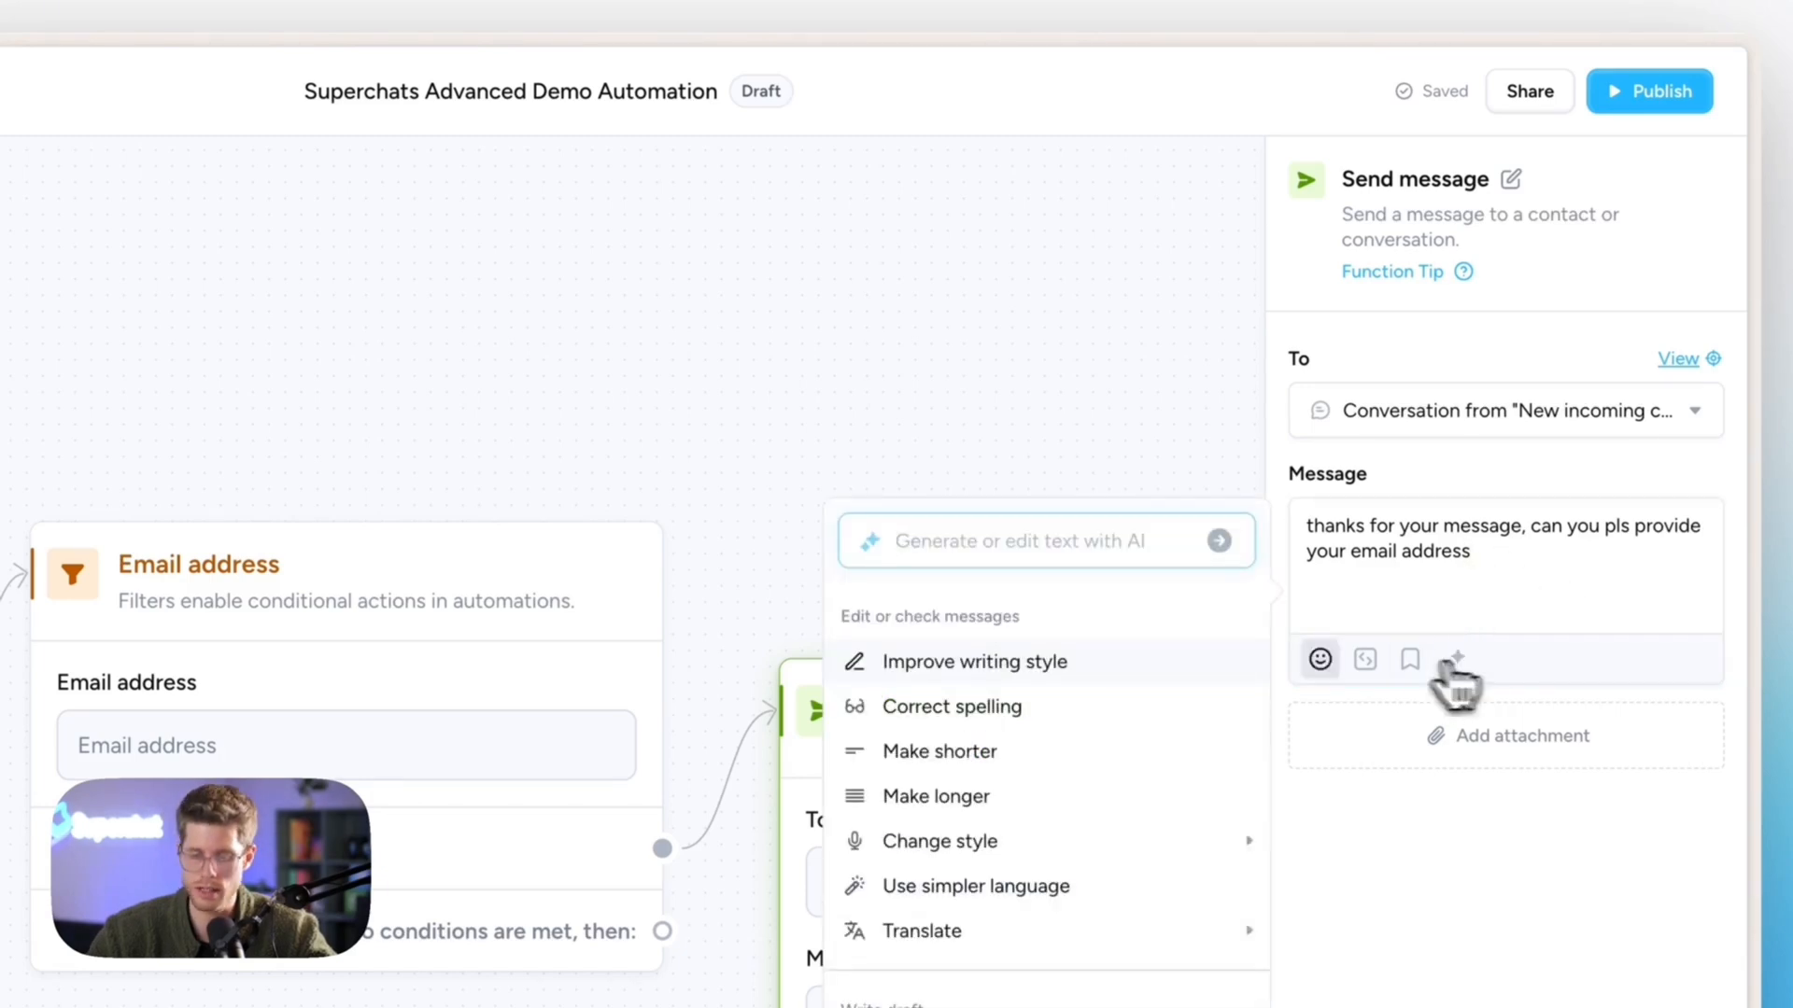
pyautogui.click(1070, 695)
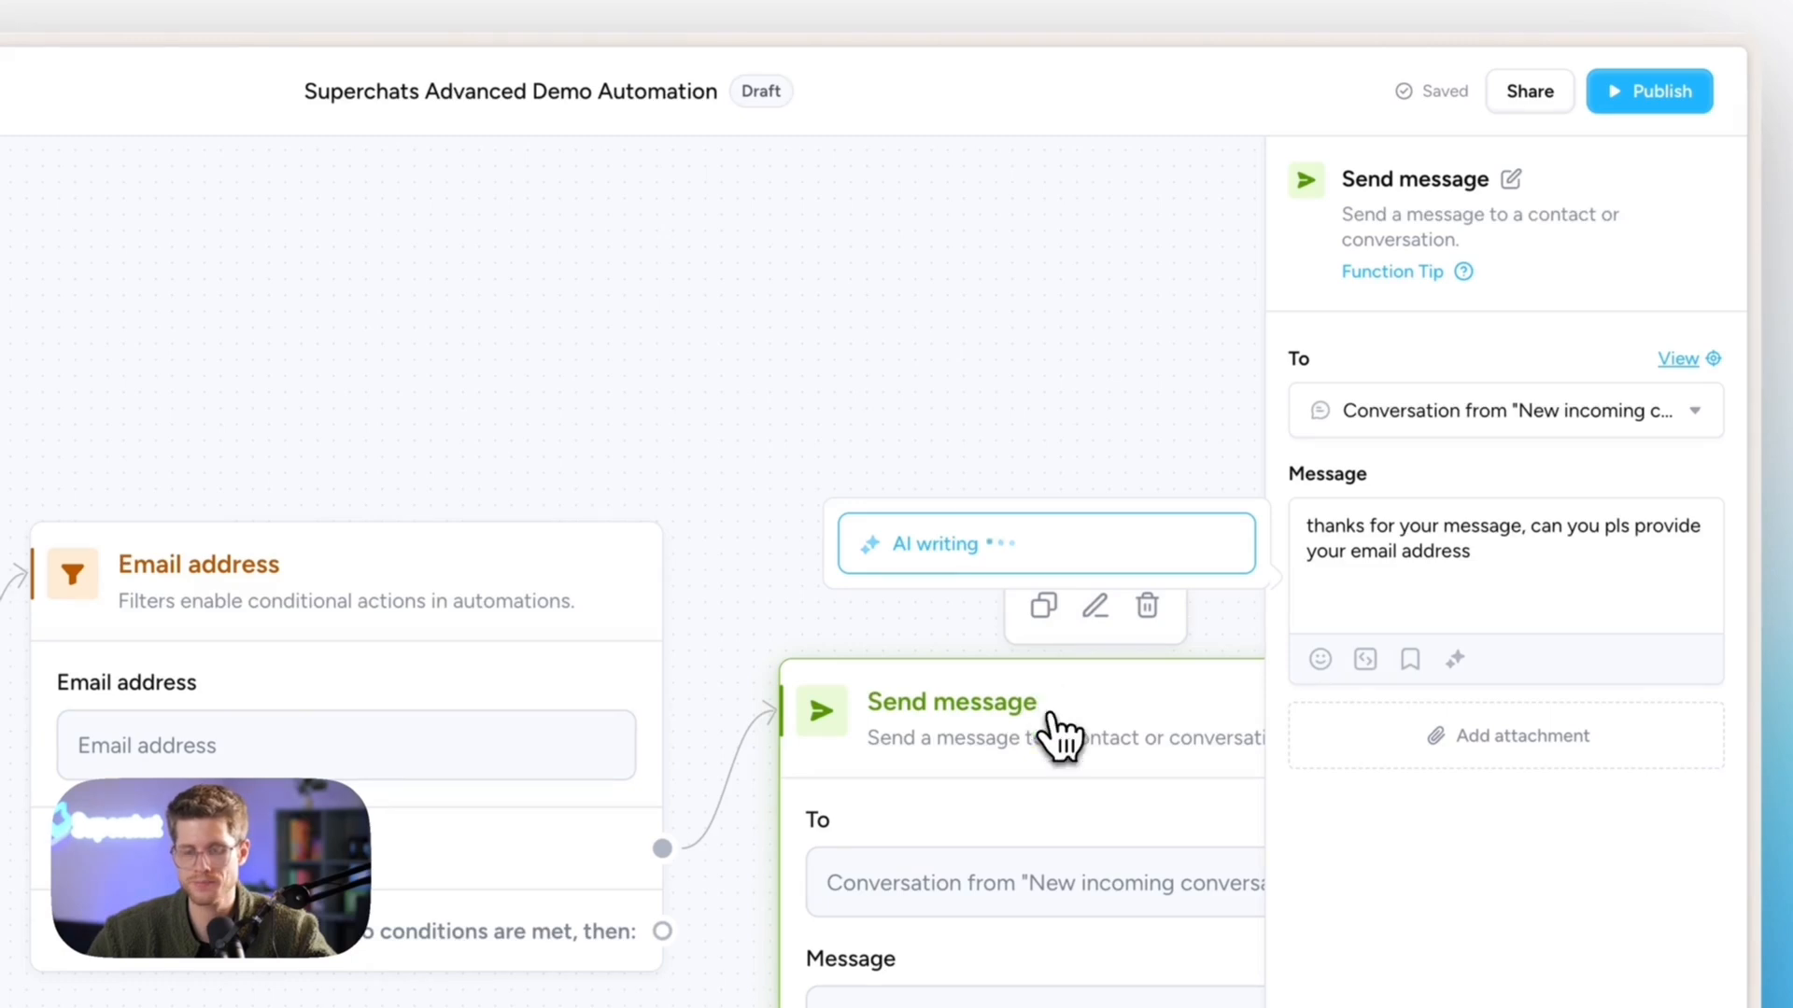
pyautogui.click(1090, 620)
pyautogui.doubleClick(1091, 619)
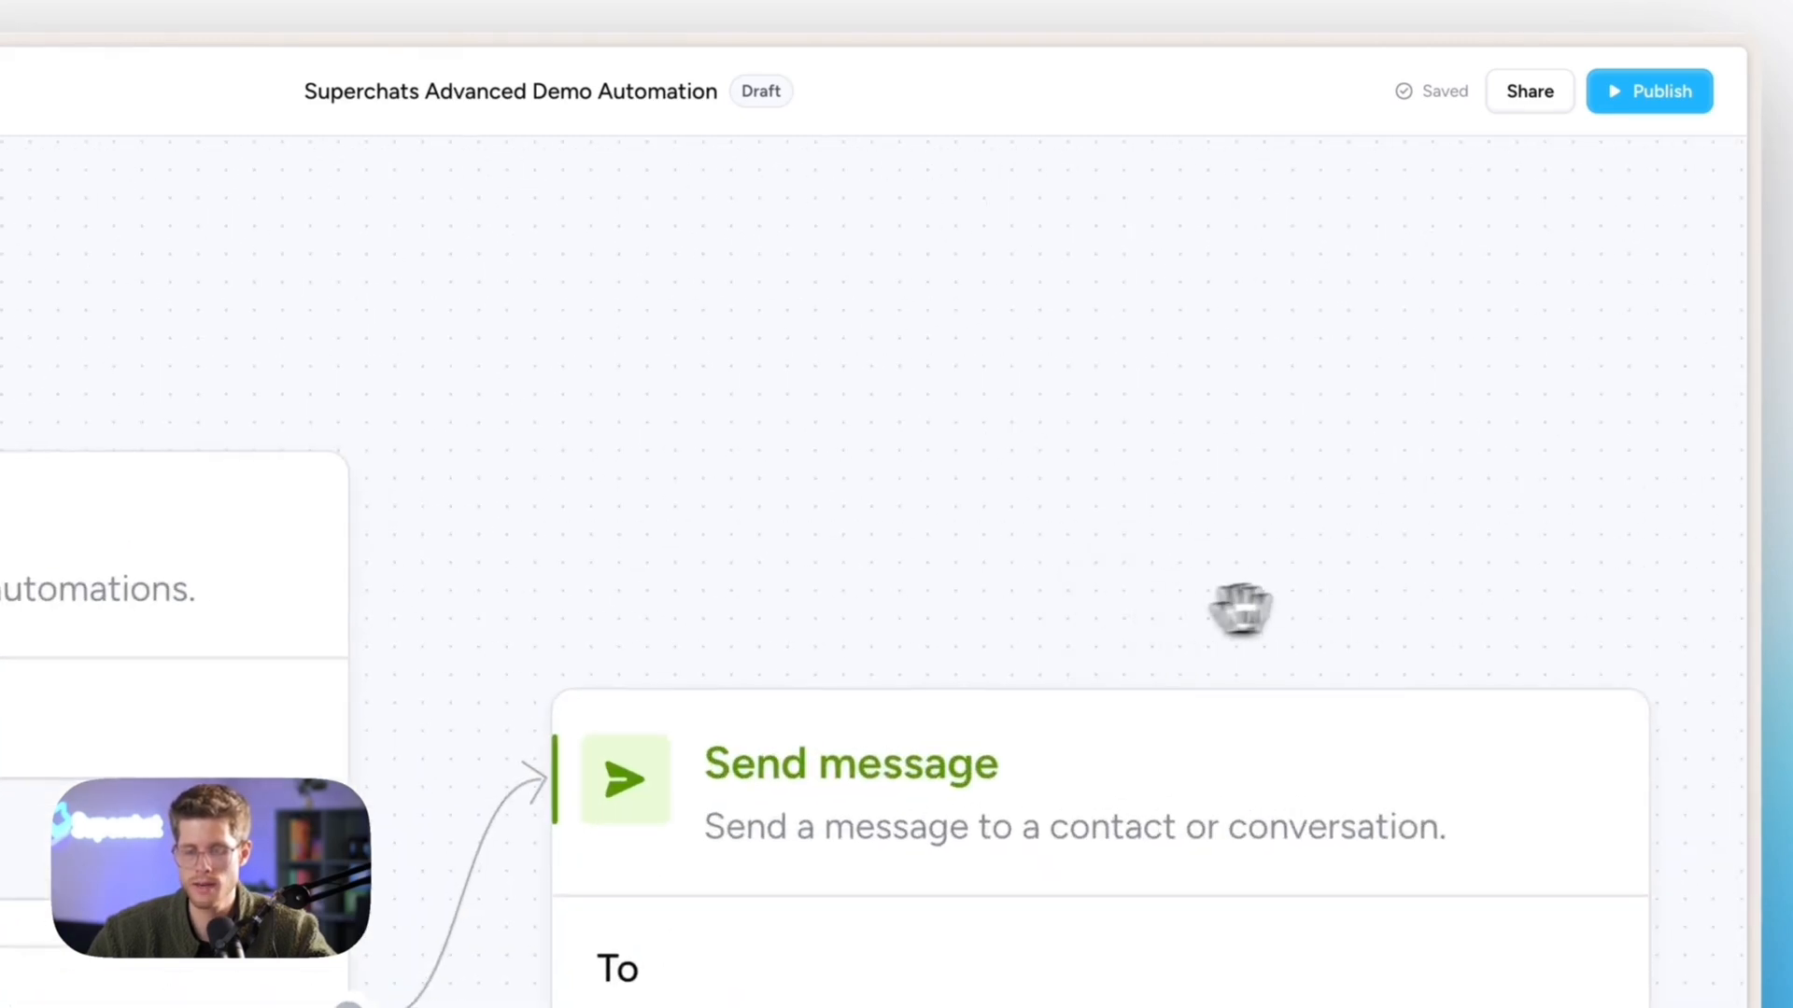
pyautogui.scroll(-3, 1213, 717)
# - Append a 😊 emoji to the message and tidy up the flow layout
pyautogui.click(1213, 717)
pyautogui.click(1560, 558)
pyautogui.write('😊')
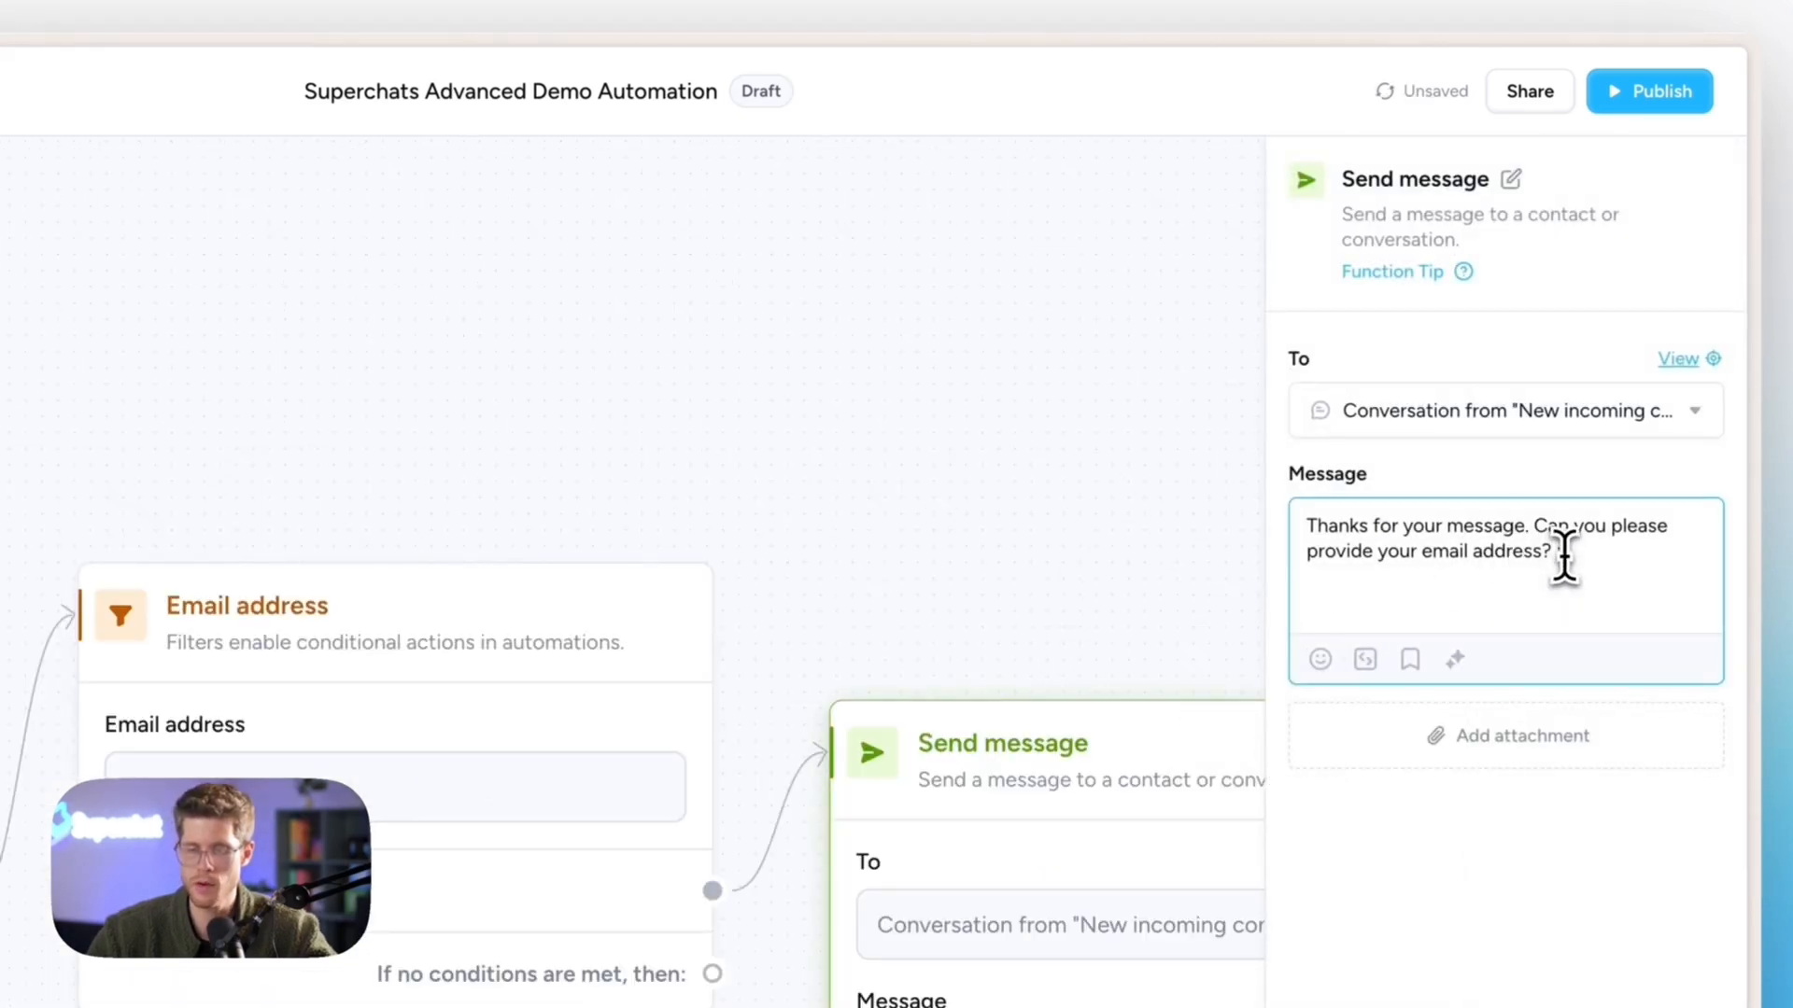
pyautogui.click(938, 514)
pyautogui.moveTo(937, 514); pyautogui.dragTo(839, 447)
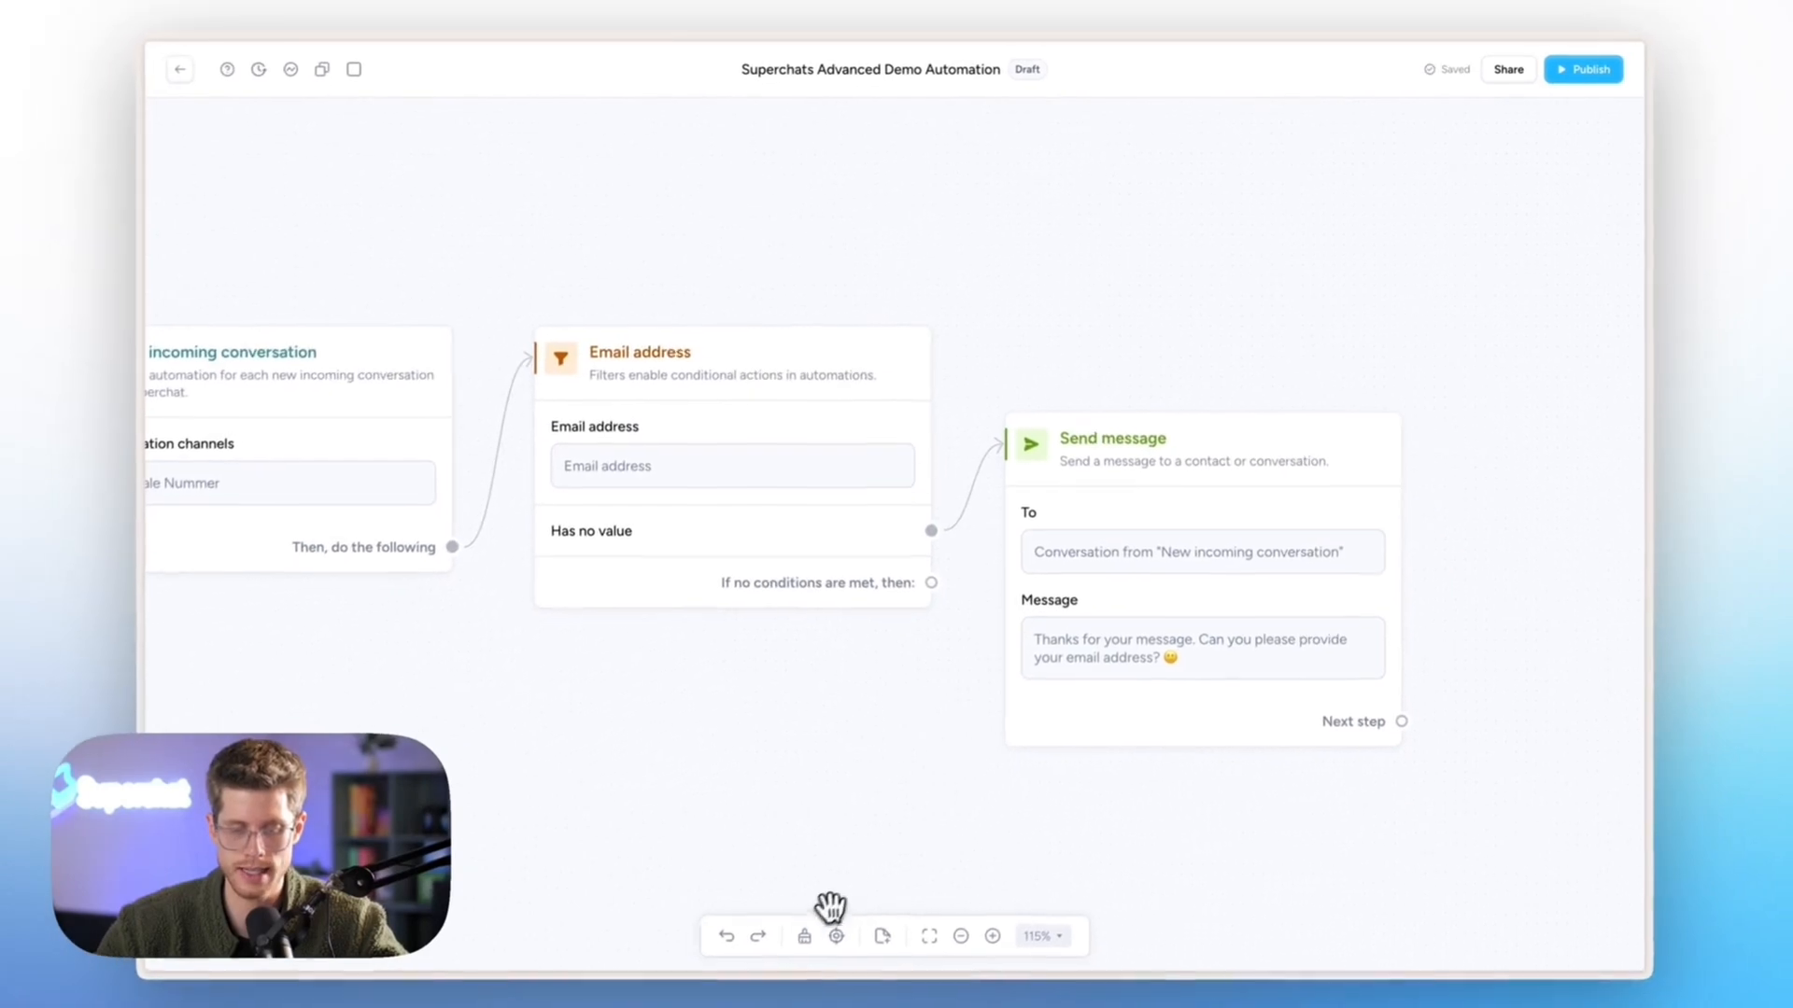
pyautogui.click(810, 932)
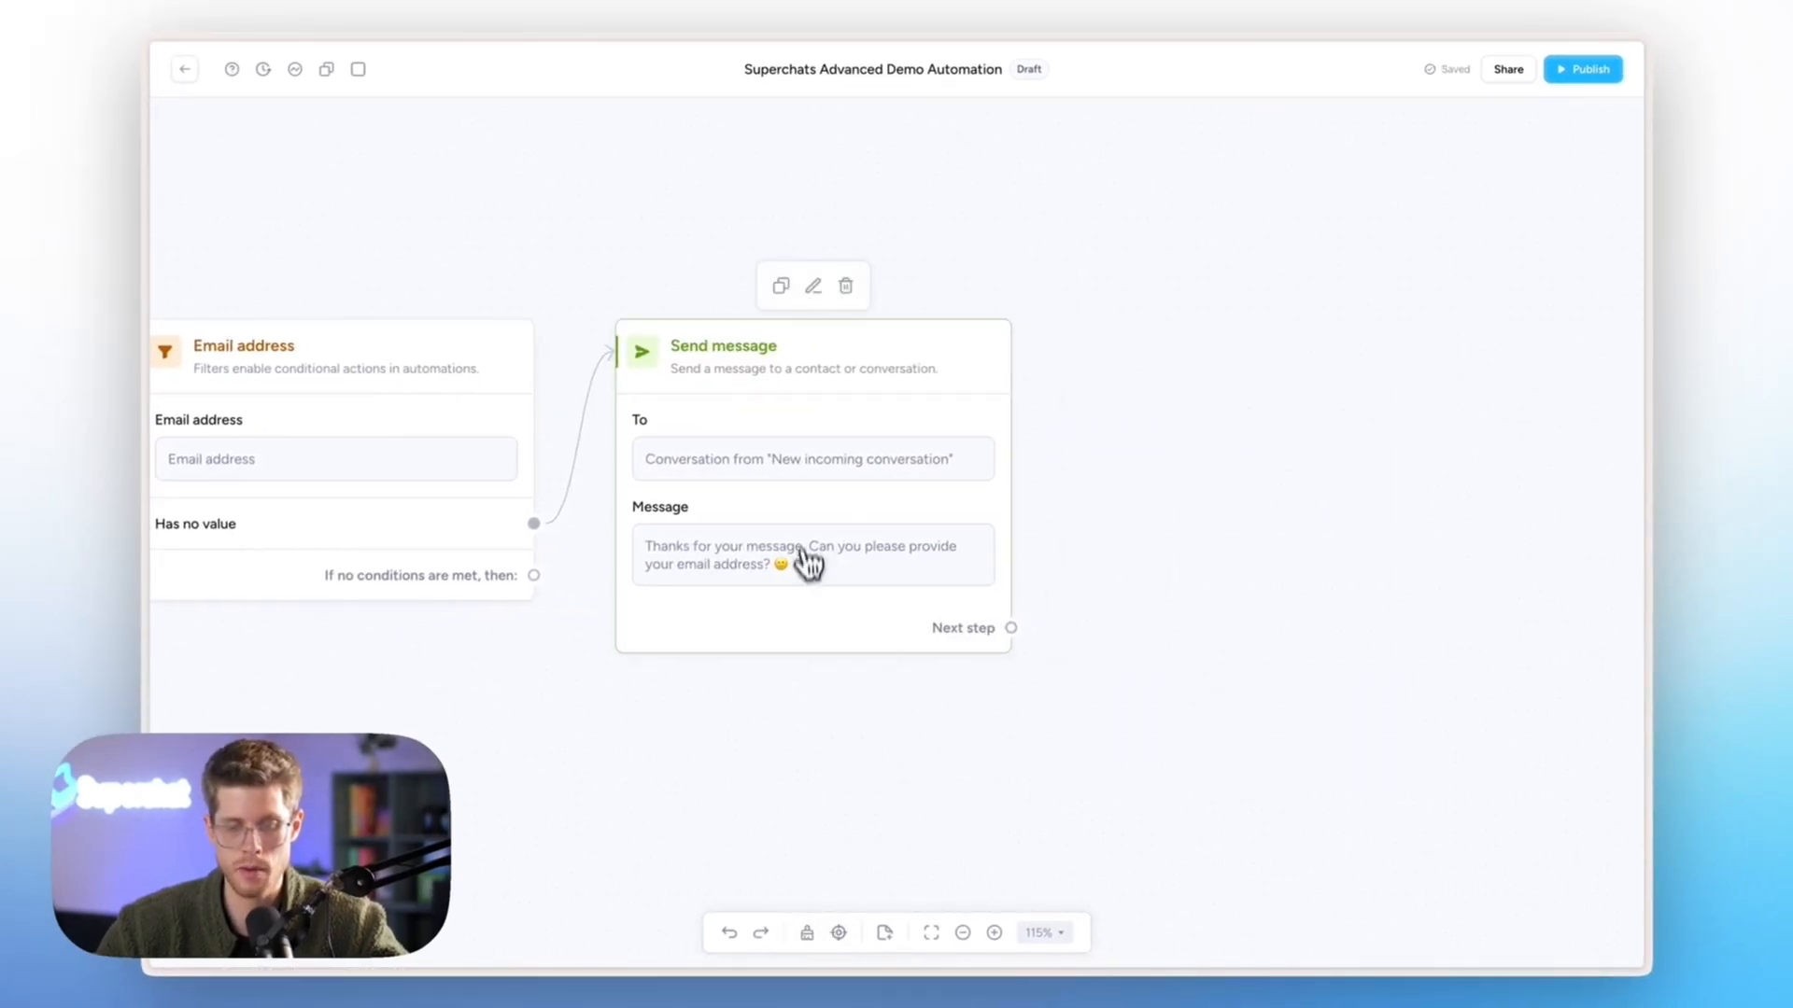
pyautogui.moveTo(1010, 628); pyautogui.dragTo(1184, 408)
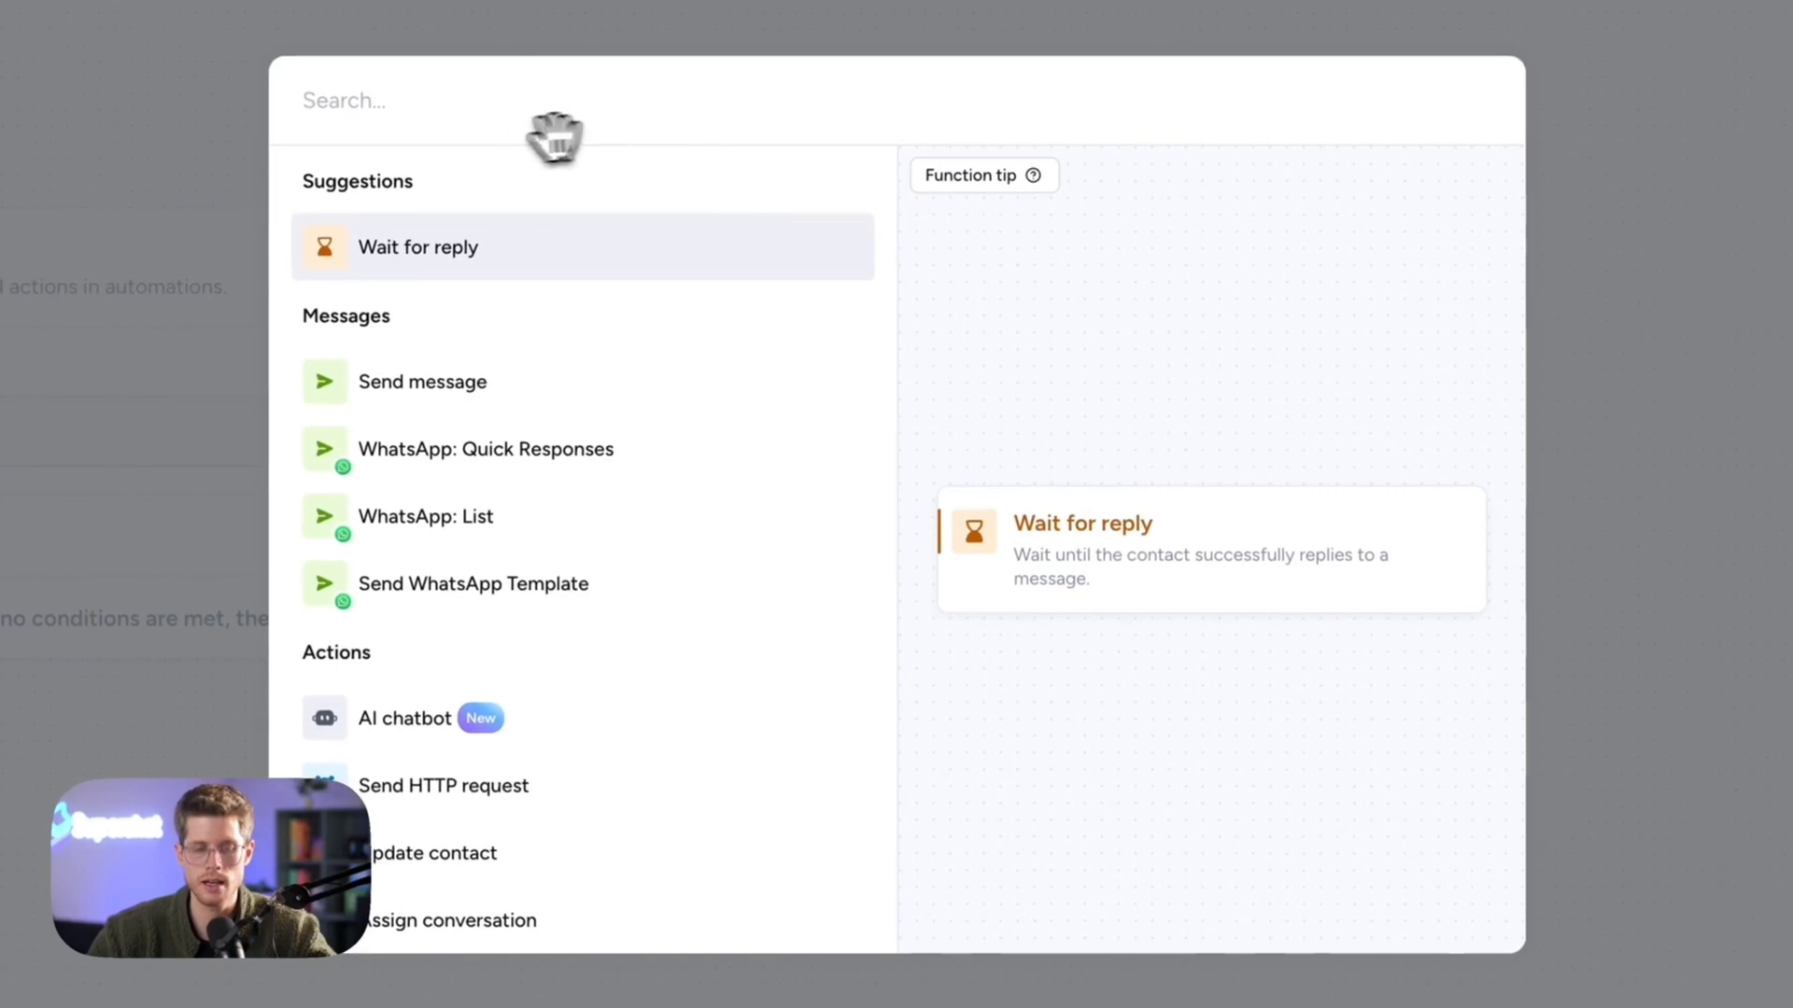
# - Add a Wait for reply step after the Send message step
pyautogui.click(405, 279)
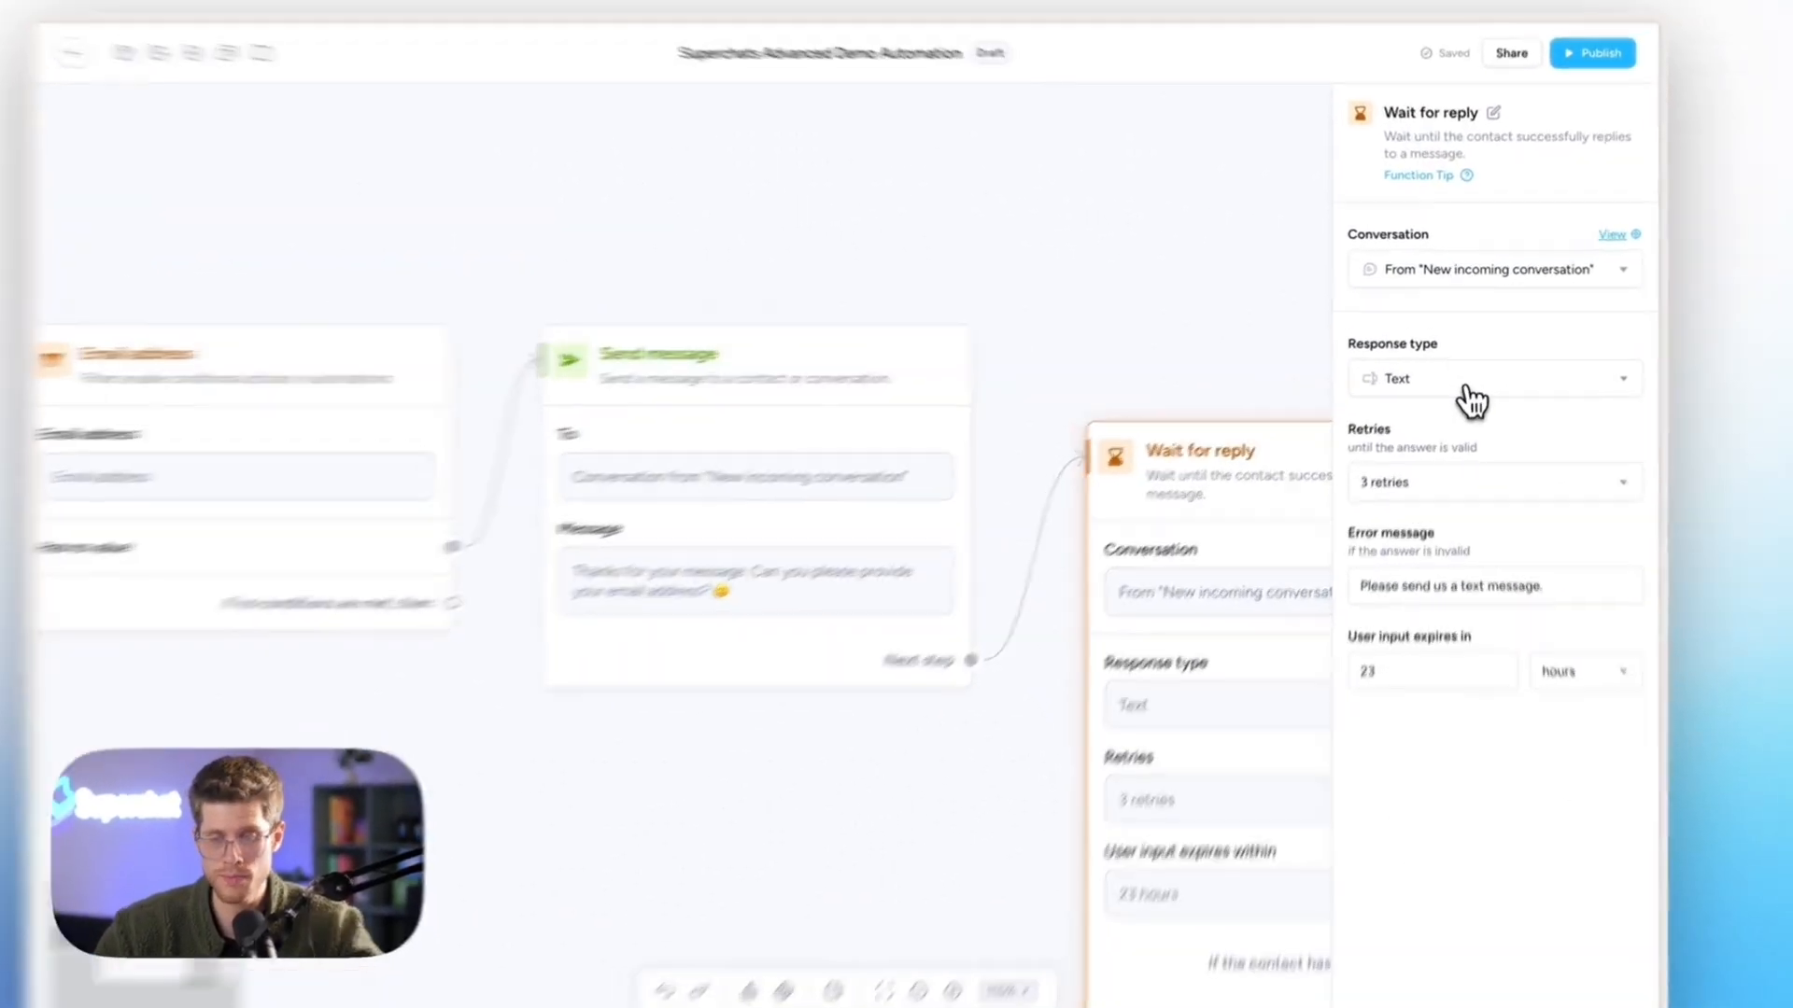
pyautogui.click(705, 1003)
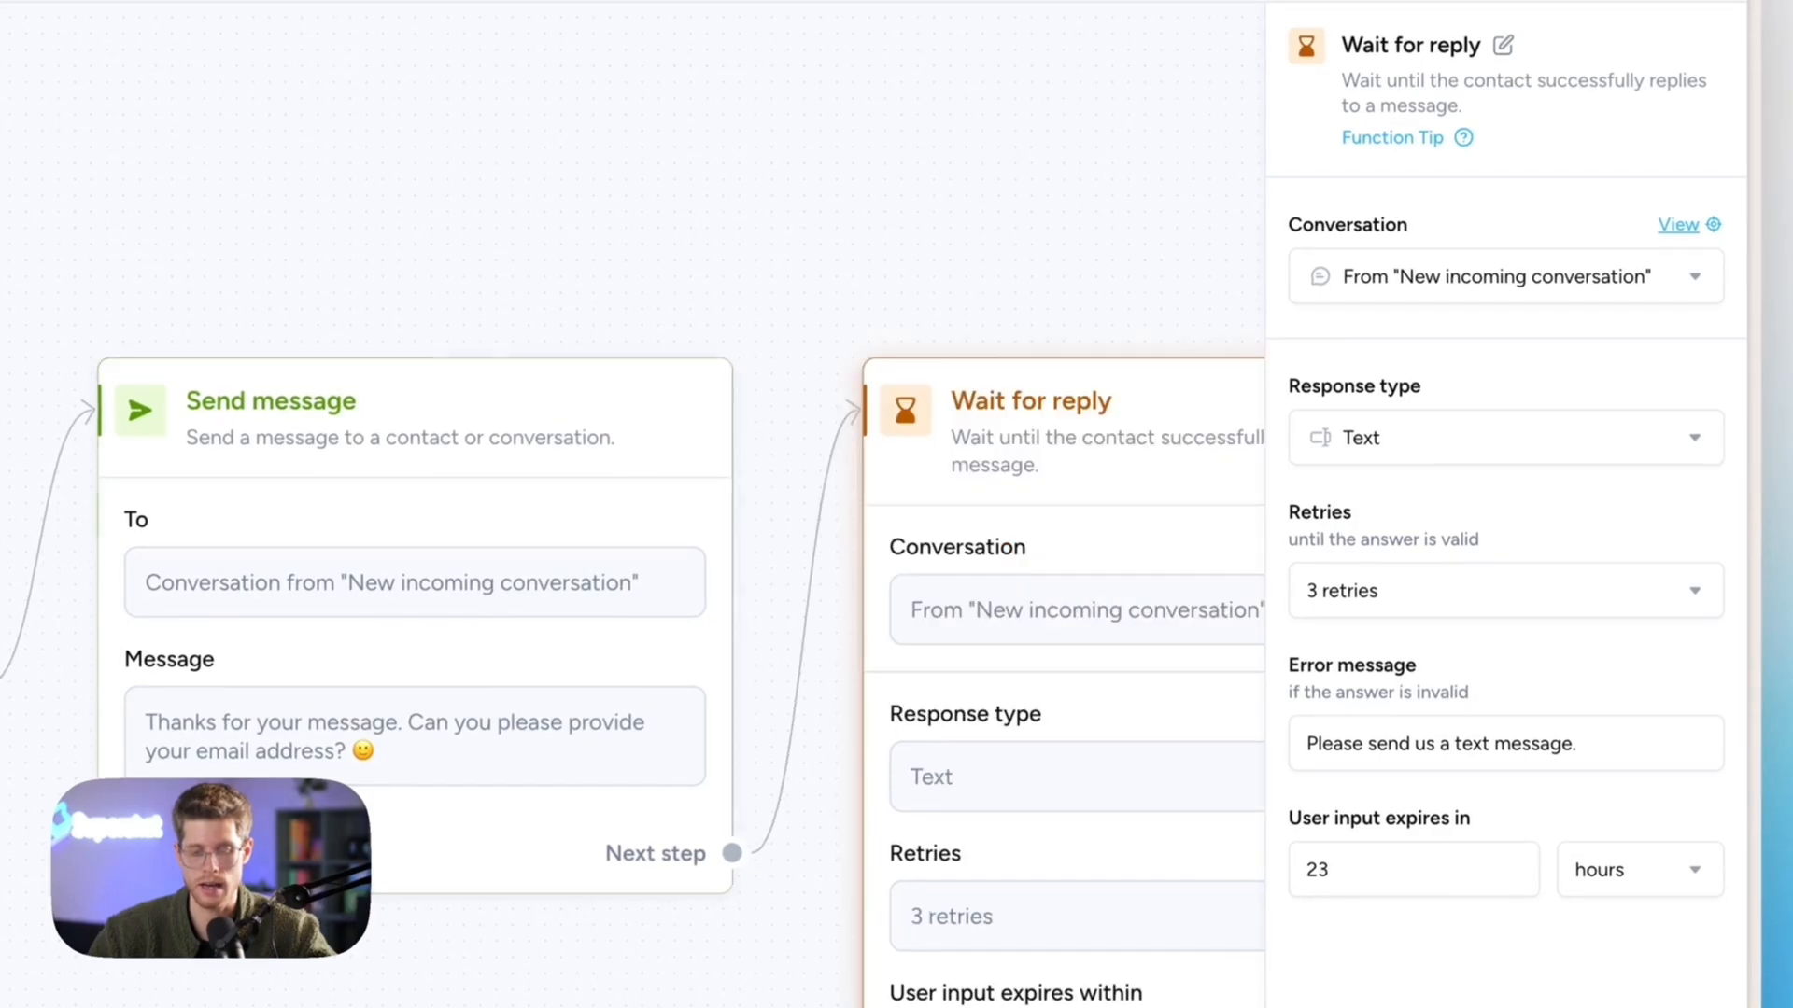
pyautogui.hscroll(4, 705, 860)
pyautogui.hscroll(2, 710, 878)
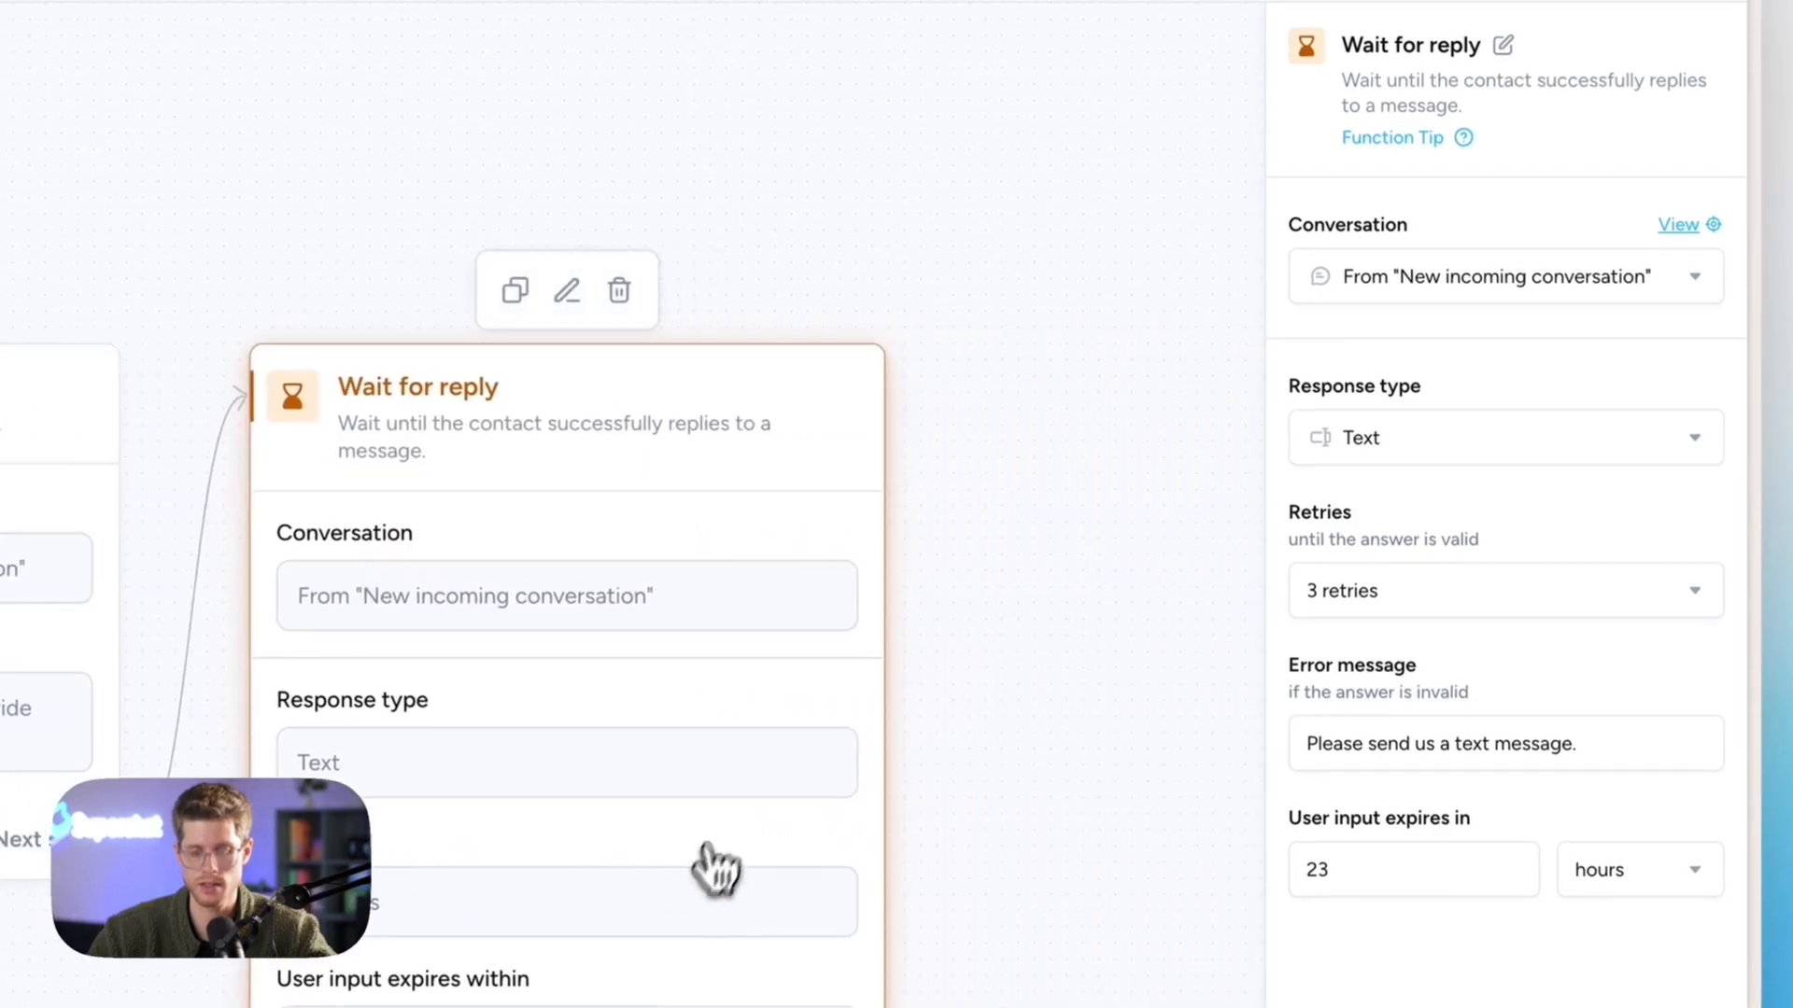
# - Set the response type to Email and review 3 retries, the invalid-email error and 23-hour expiry
pyautogui.click(1401, 439)
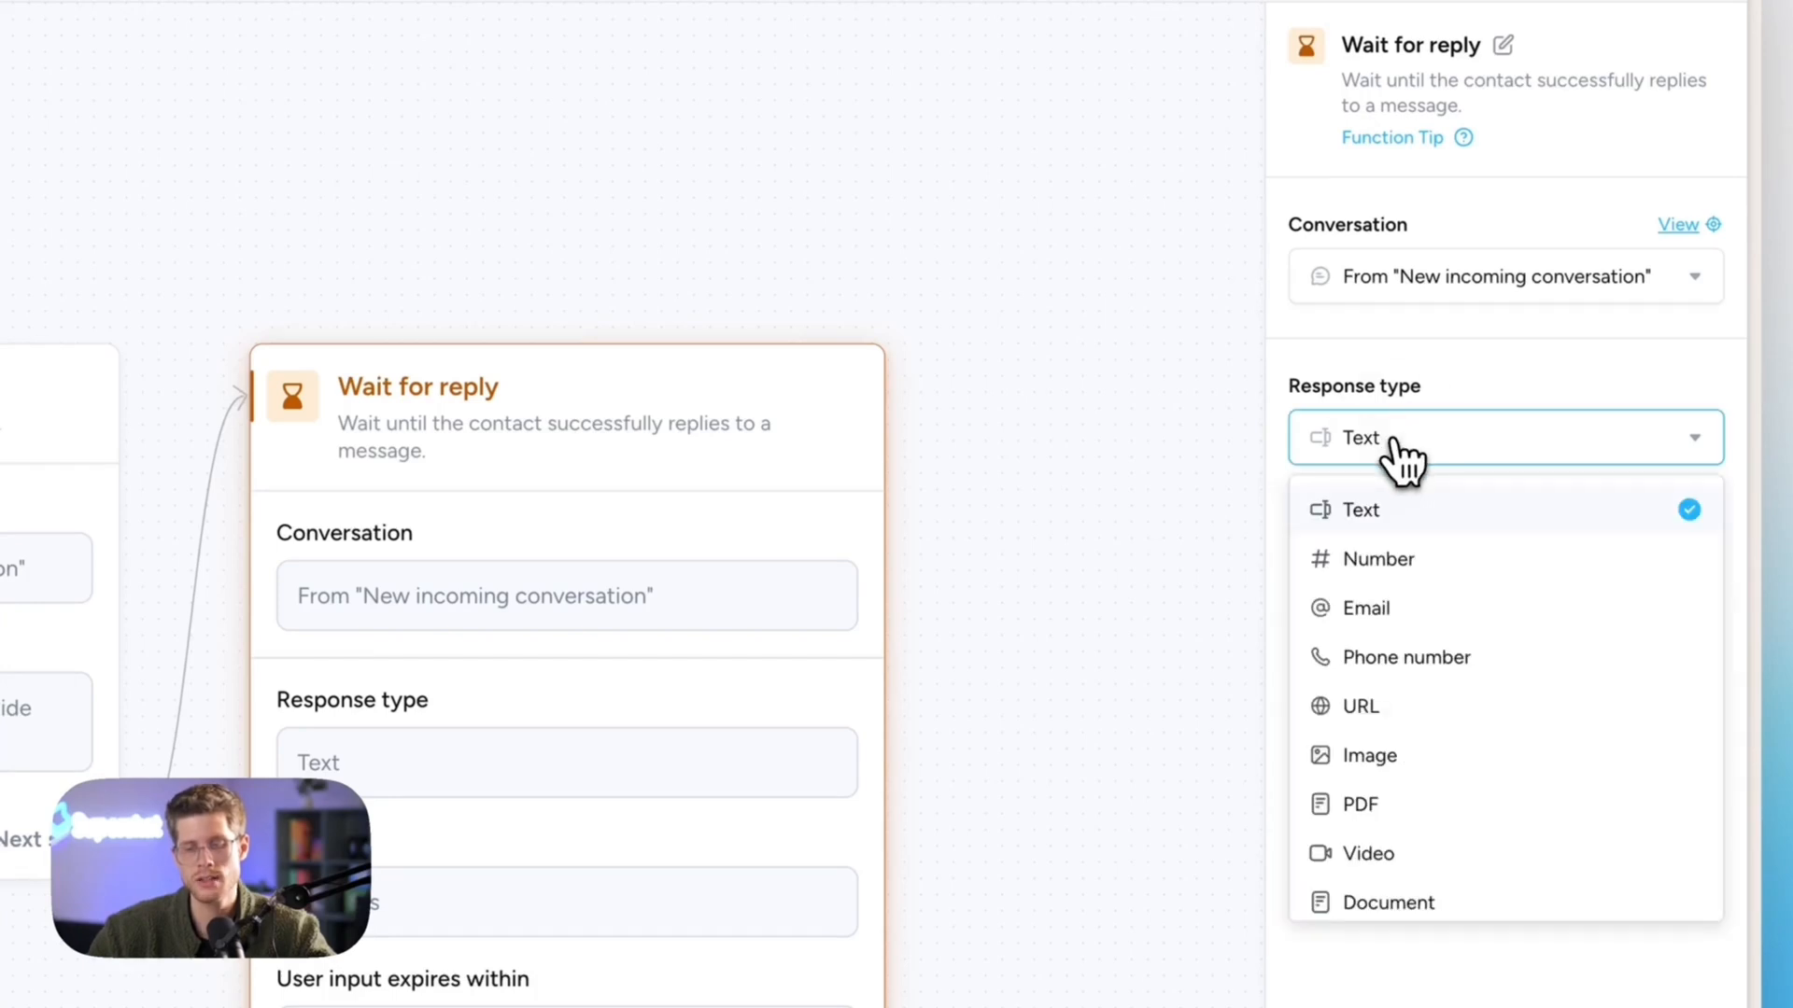
pyautogui.click(1398, 612)
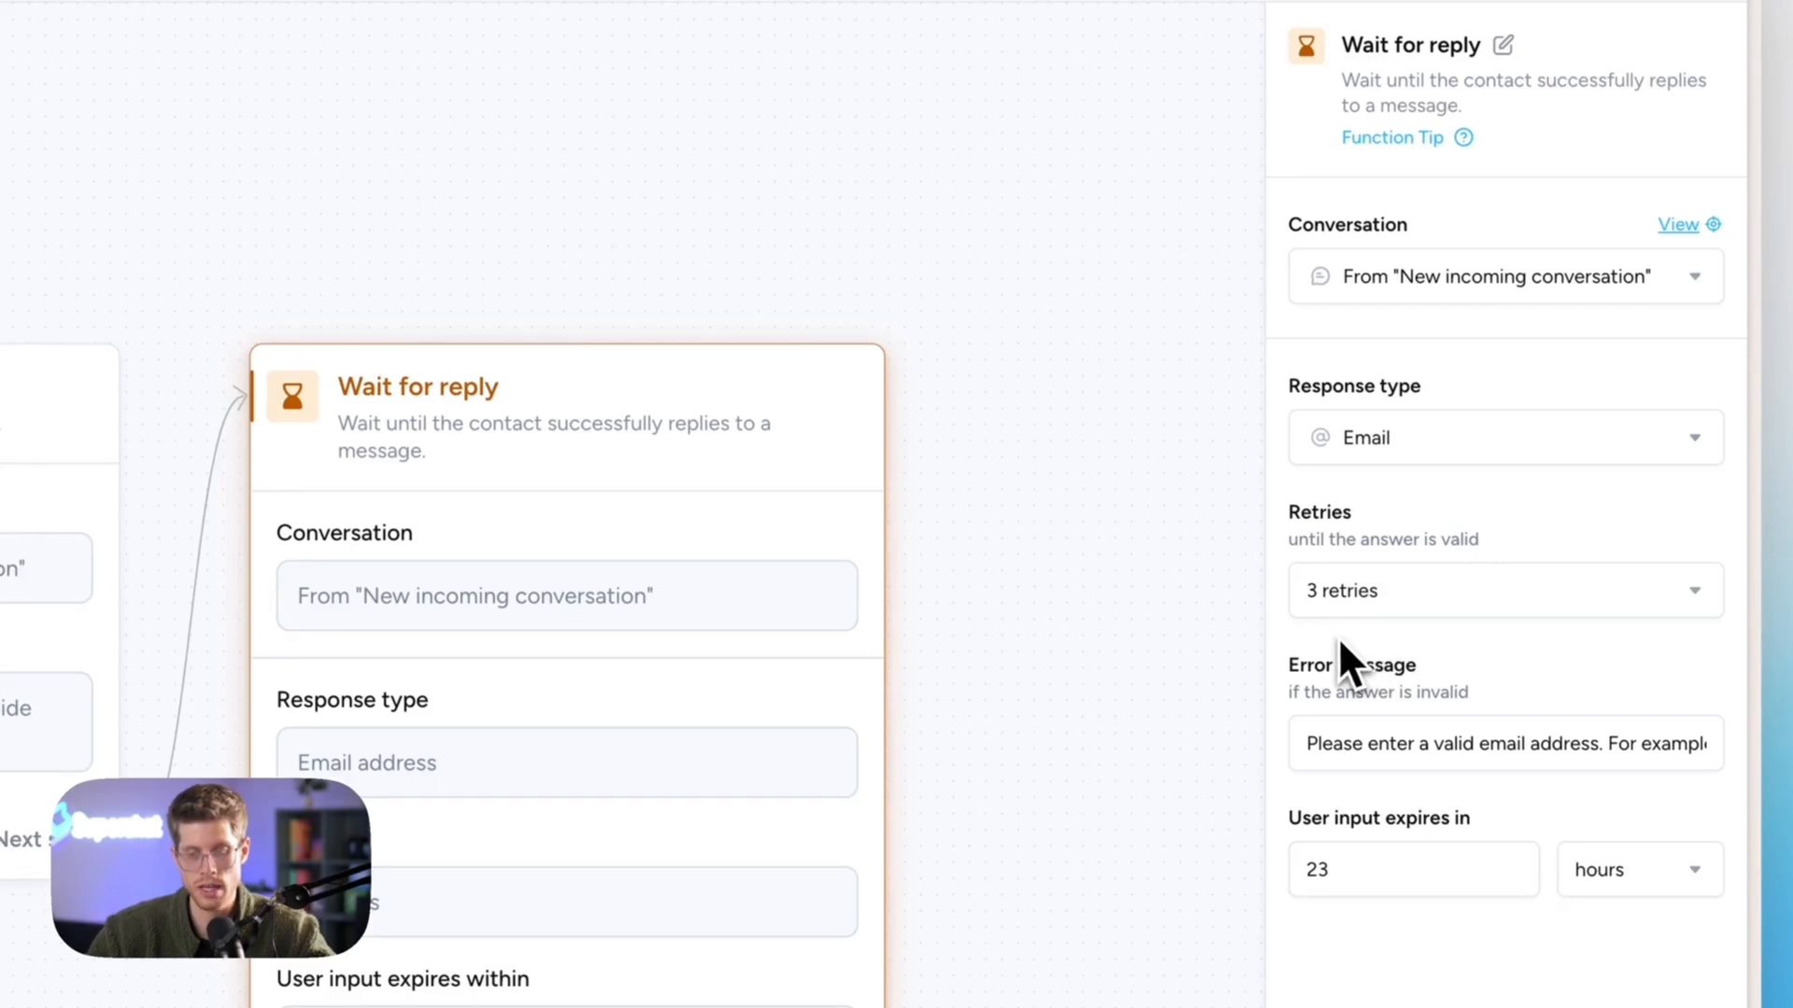
pyautogui.moveTo(1311, 519); pyautogui.dragTo(1388, 608)
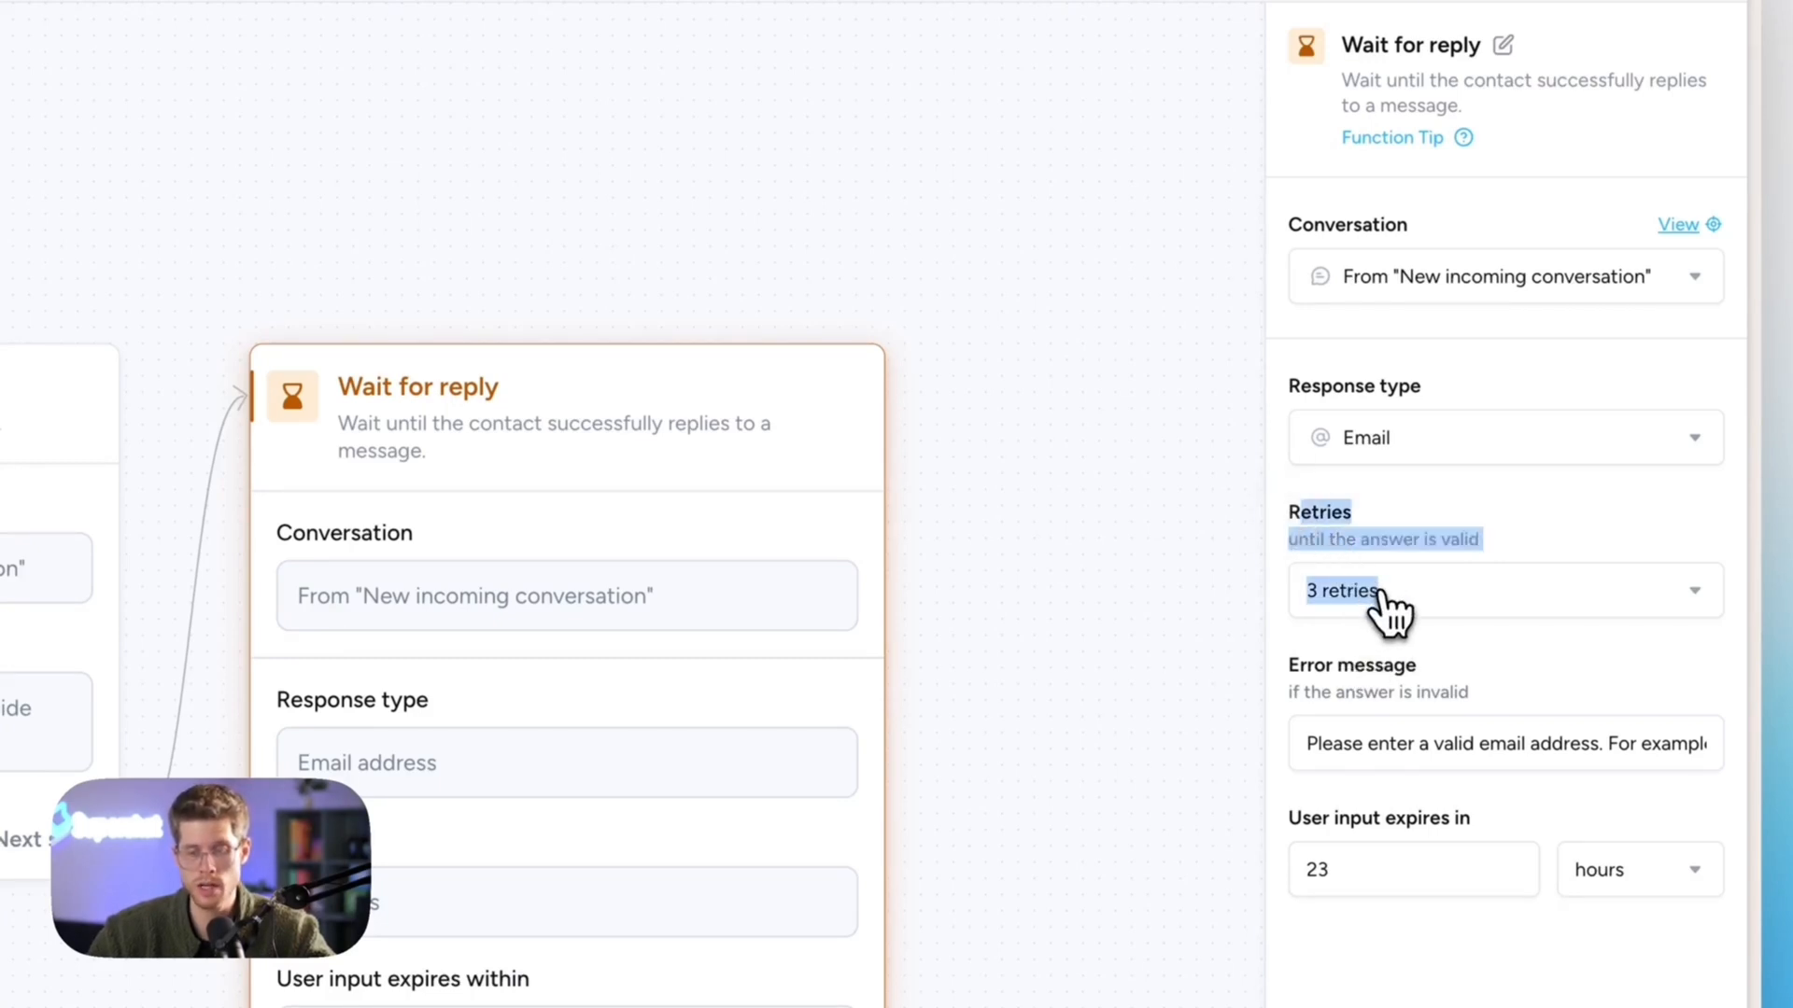
pyautogui.click(1468, 529)
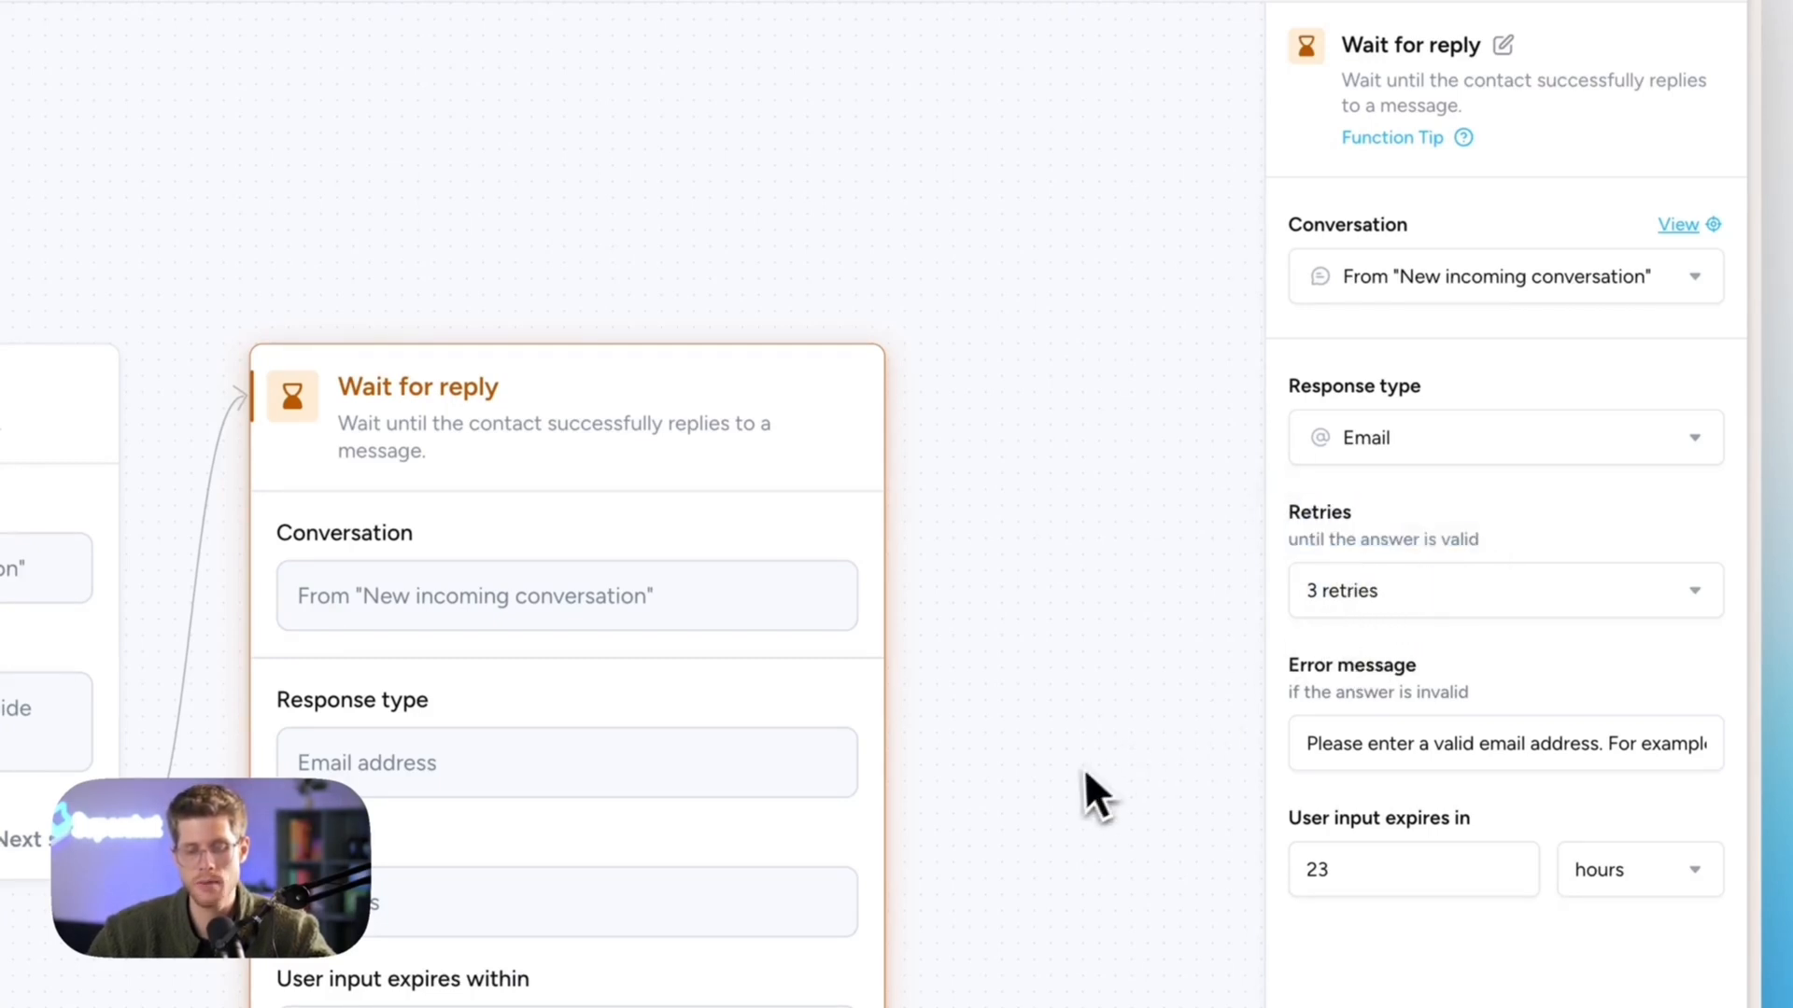
pyautogui.scroll(-3, 1074, 771)
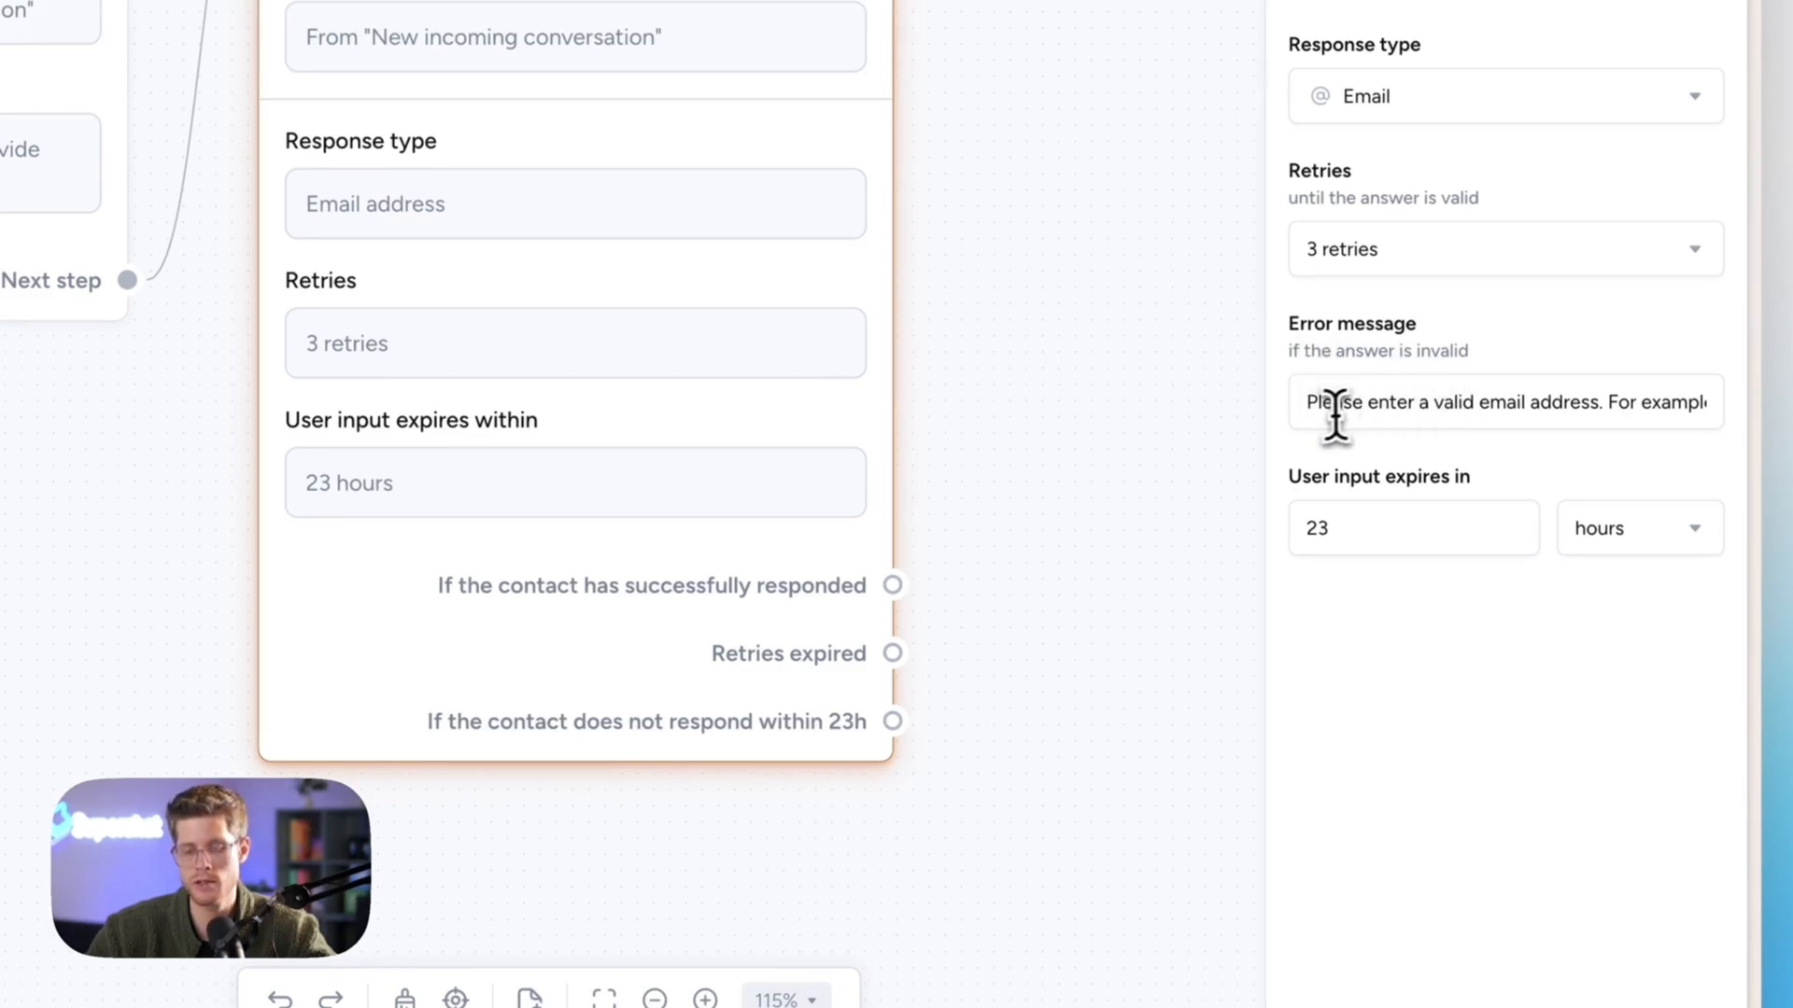
pyautogui.moveTo(1328, 404); pyautogui.dragTo(1761, 428)
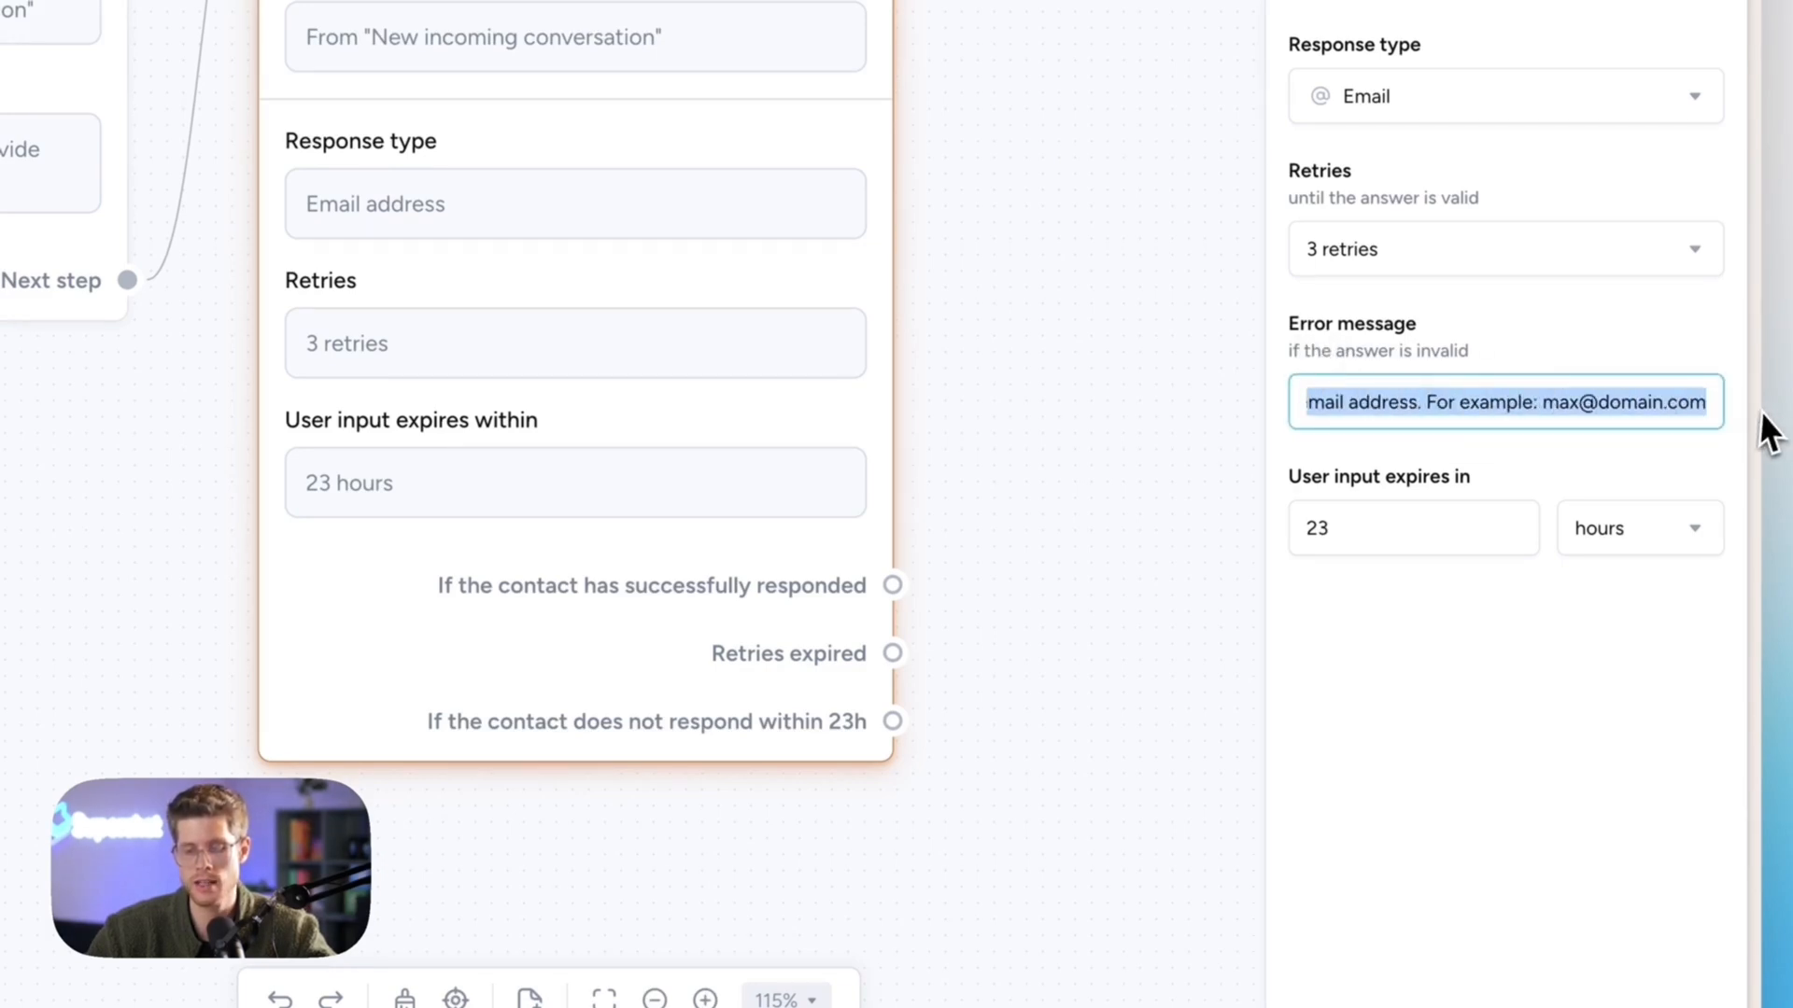
pyautogui.click(1529, 355)
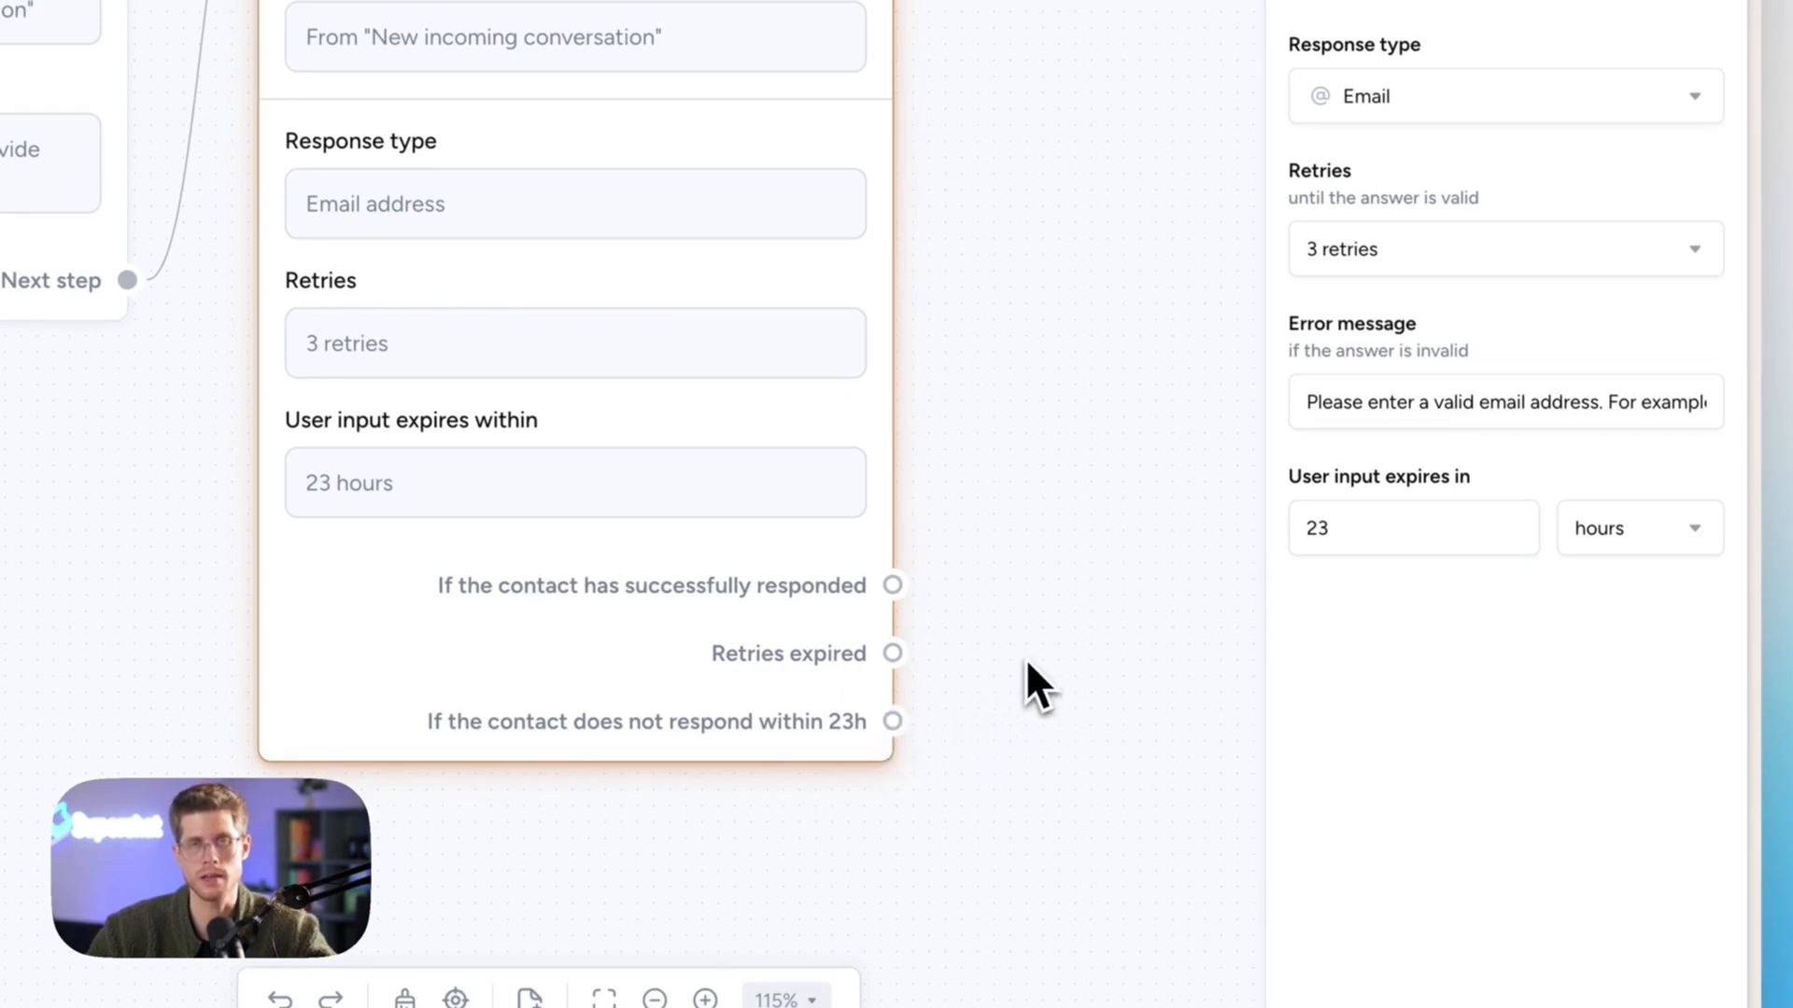
pyautogui.scroll(-2, 1025, 657)
pyautogui.hscroll(4, 1025, 658)
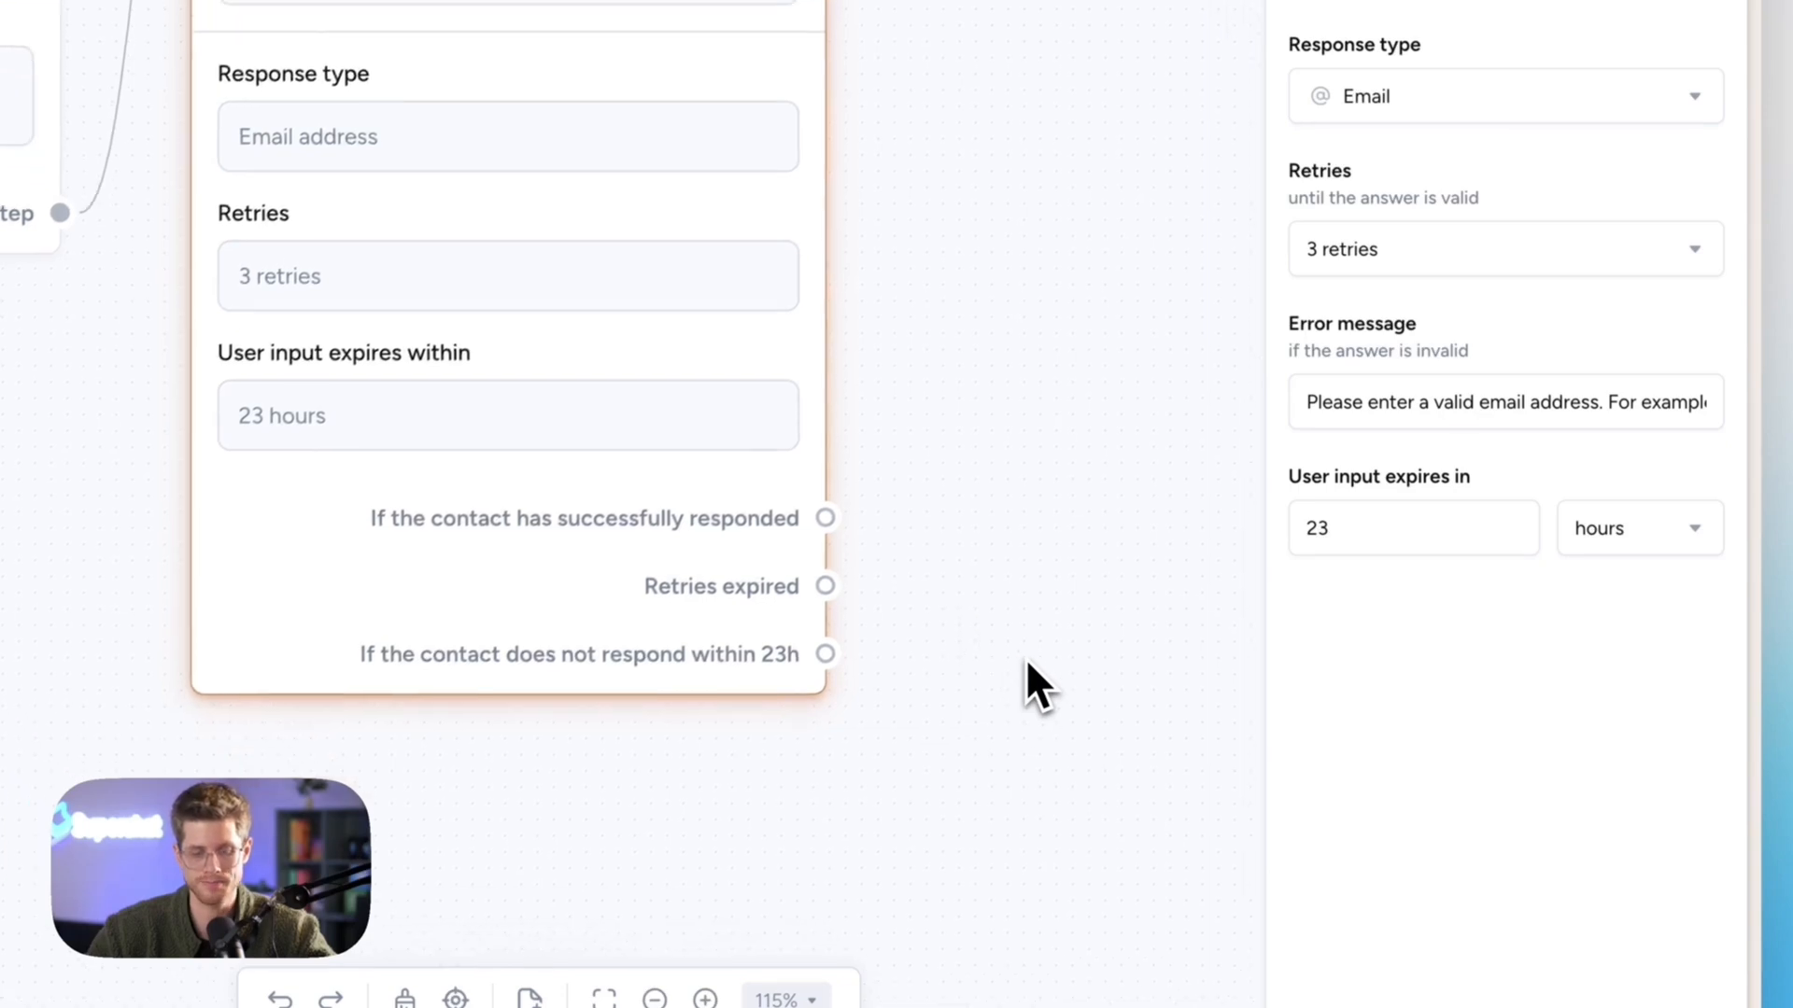
pyautogui.scroll(2, 1026, 657)
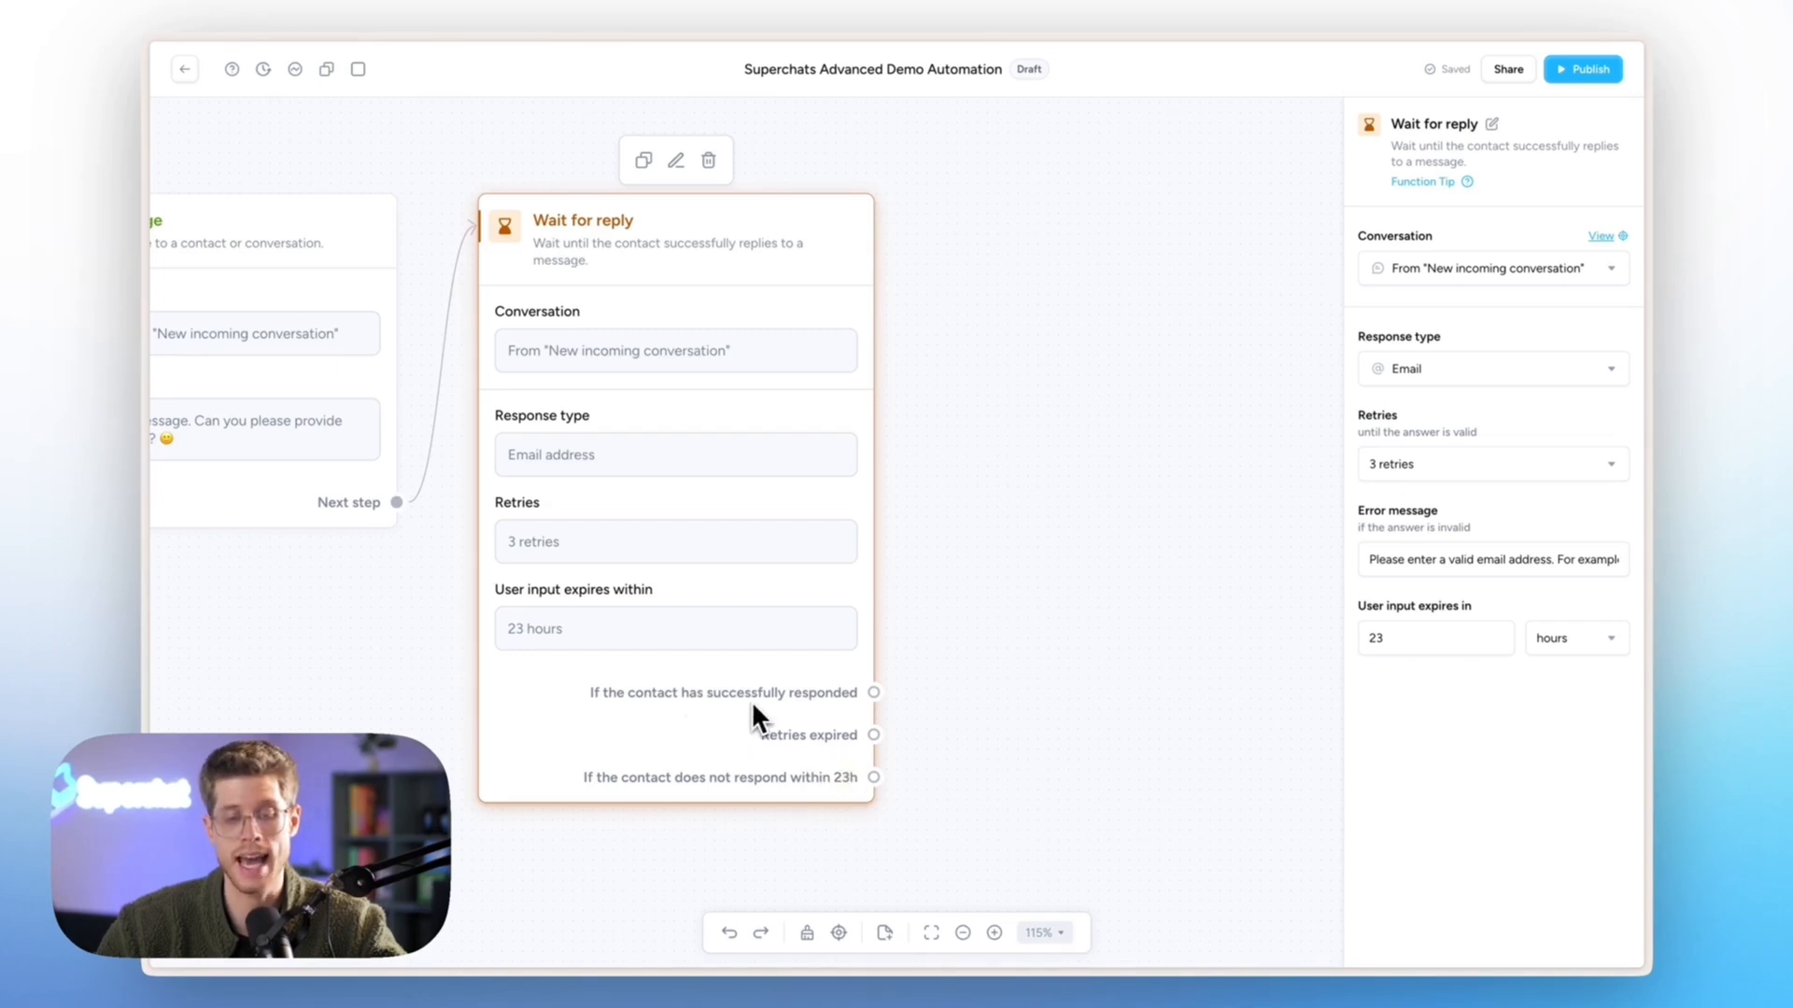
# - Add an Update contact step on the successful-reply outcome and tidy the layout
pyautogui.moveTo(871, 692); pyautogui.dragTo(1038, 394)
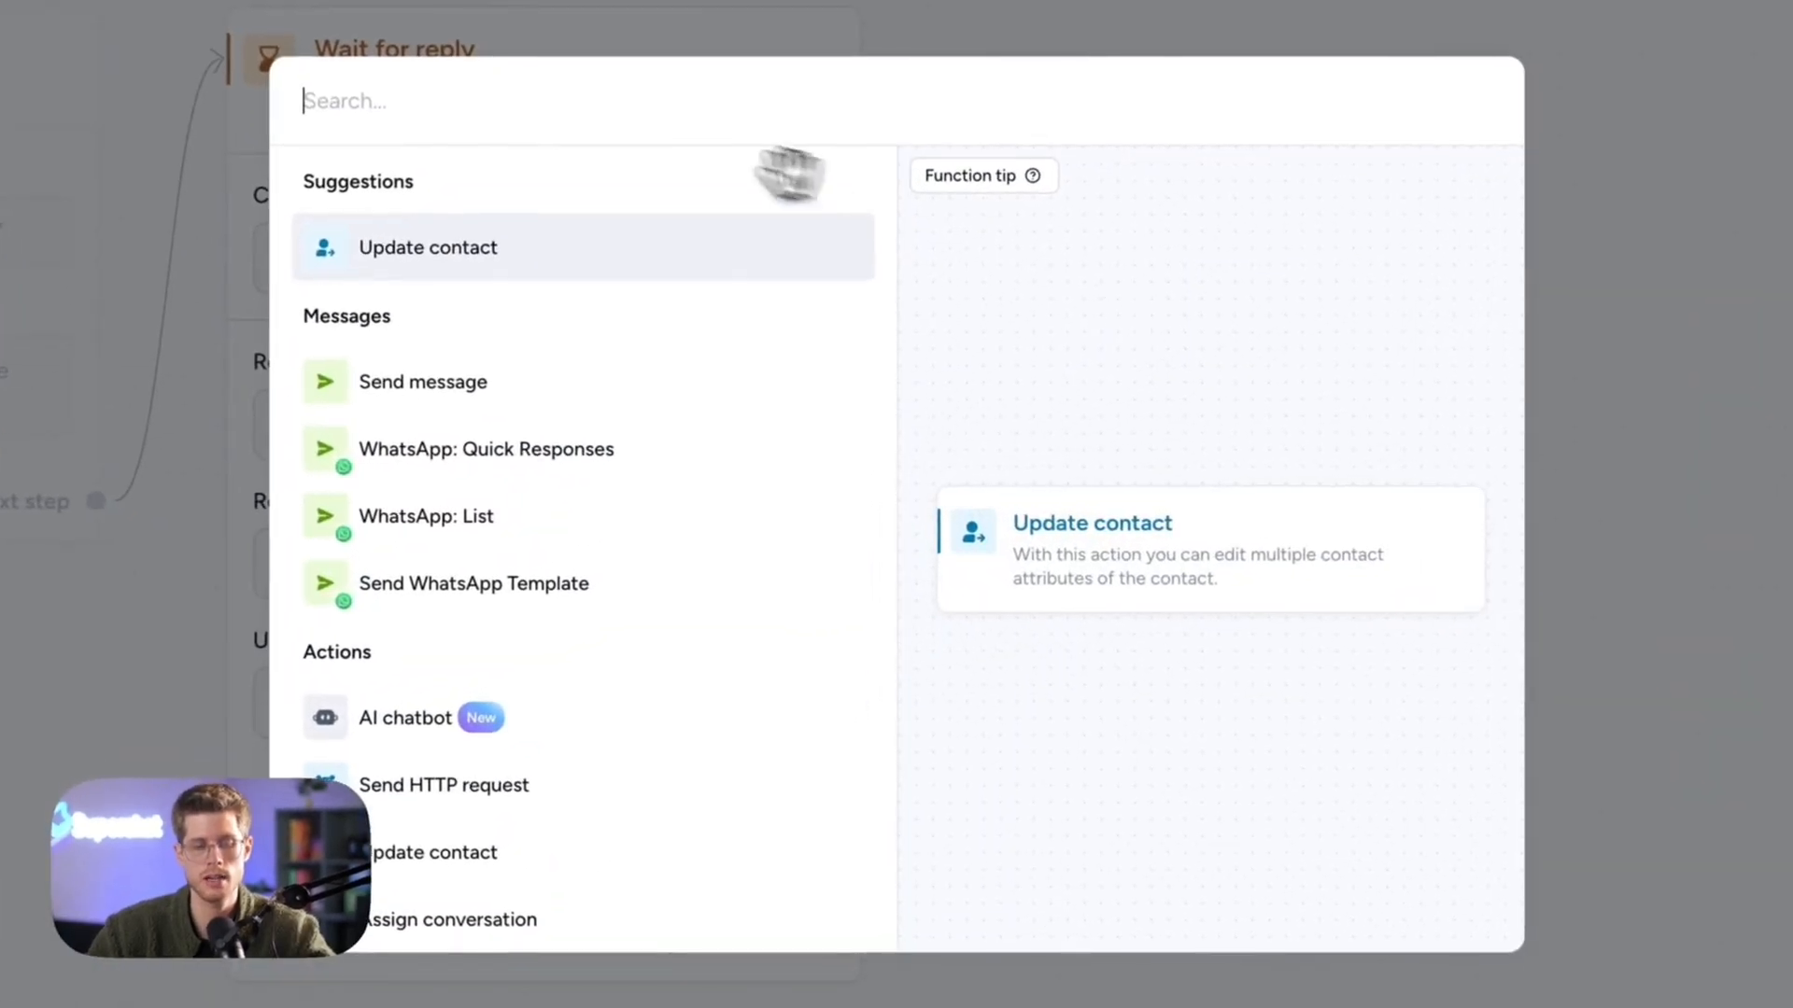
pyautogui.click(434, 249)
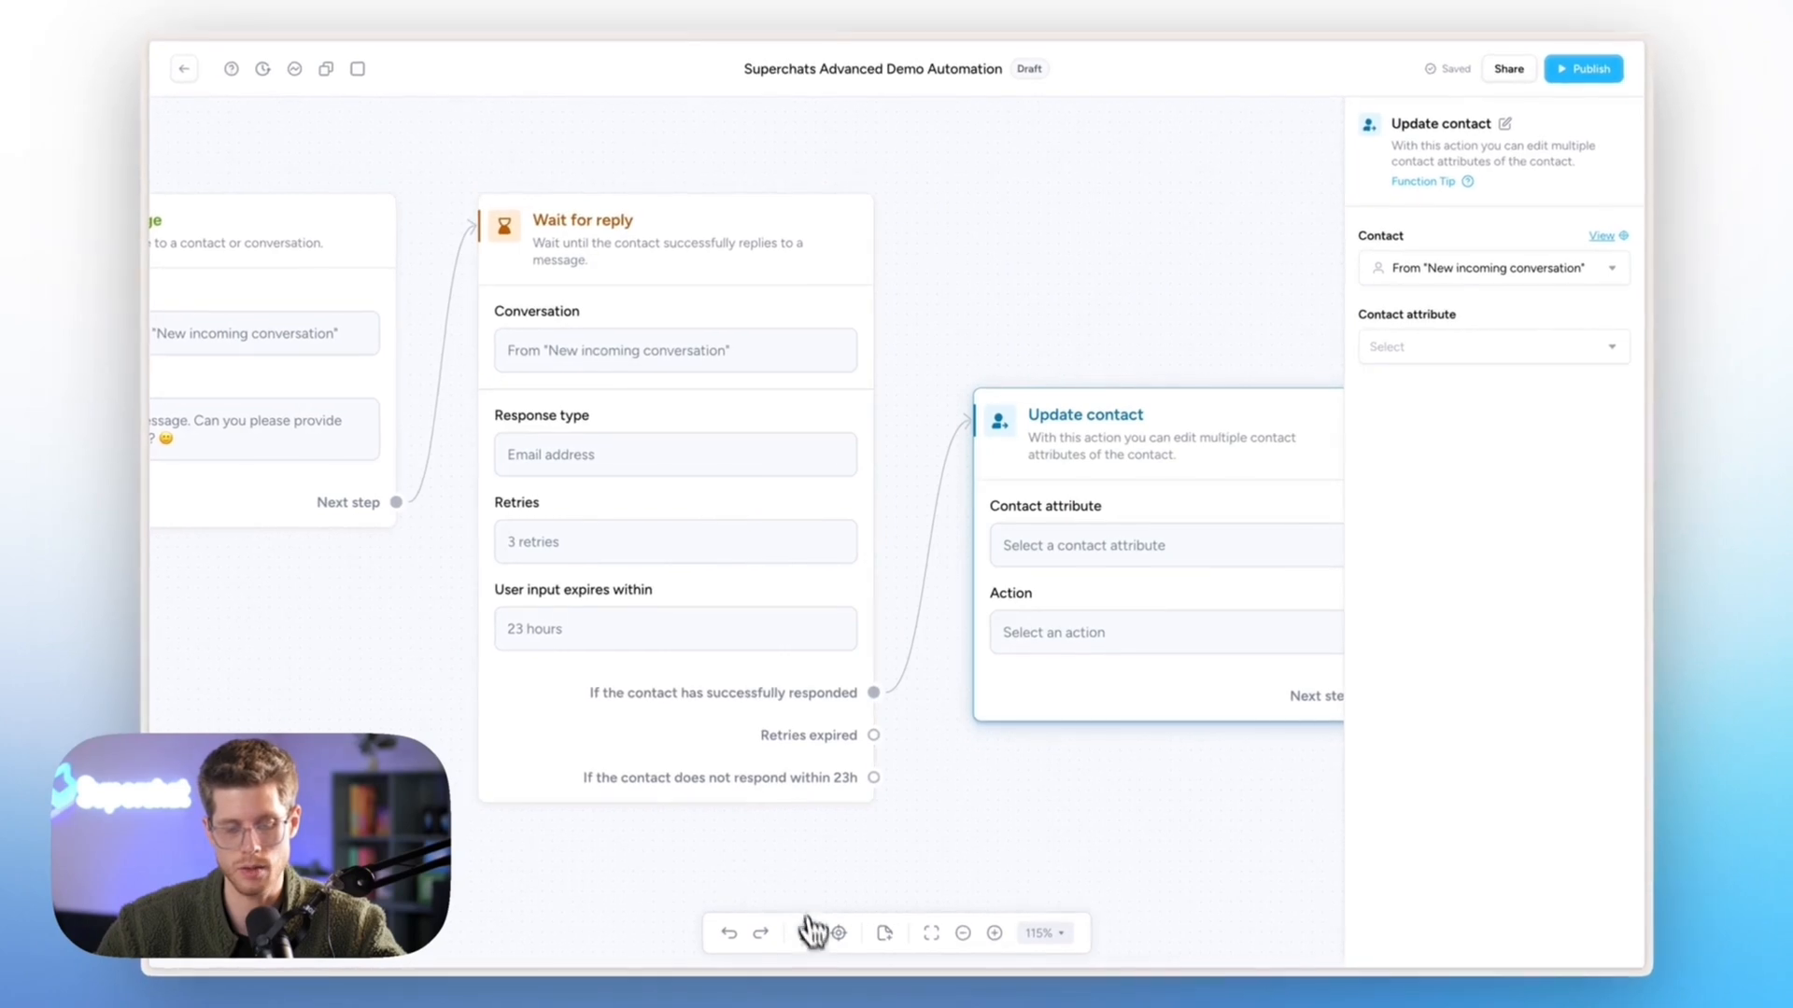
pyautogui.click(806, 935)
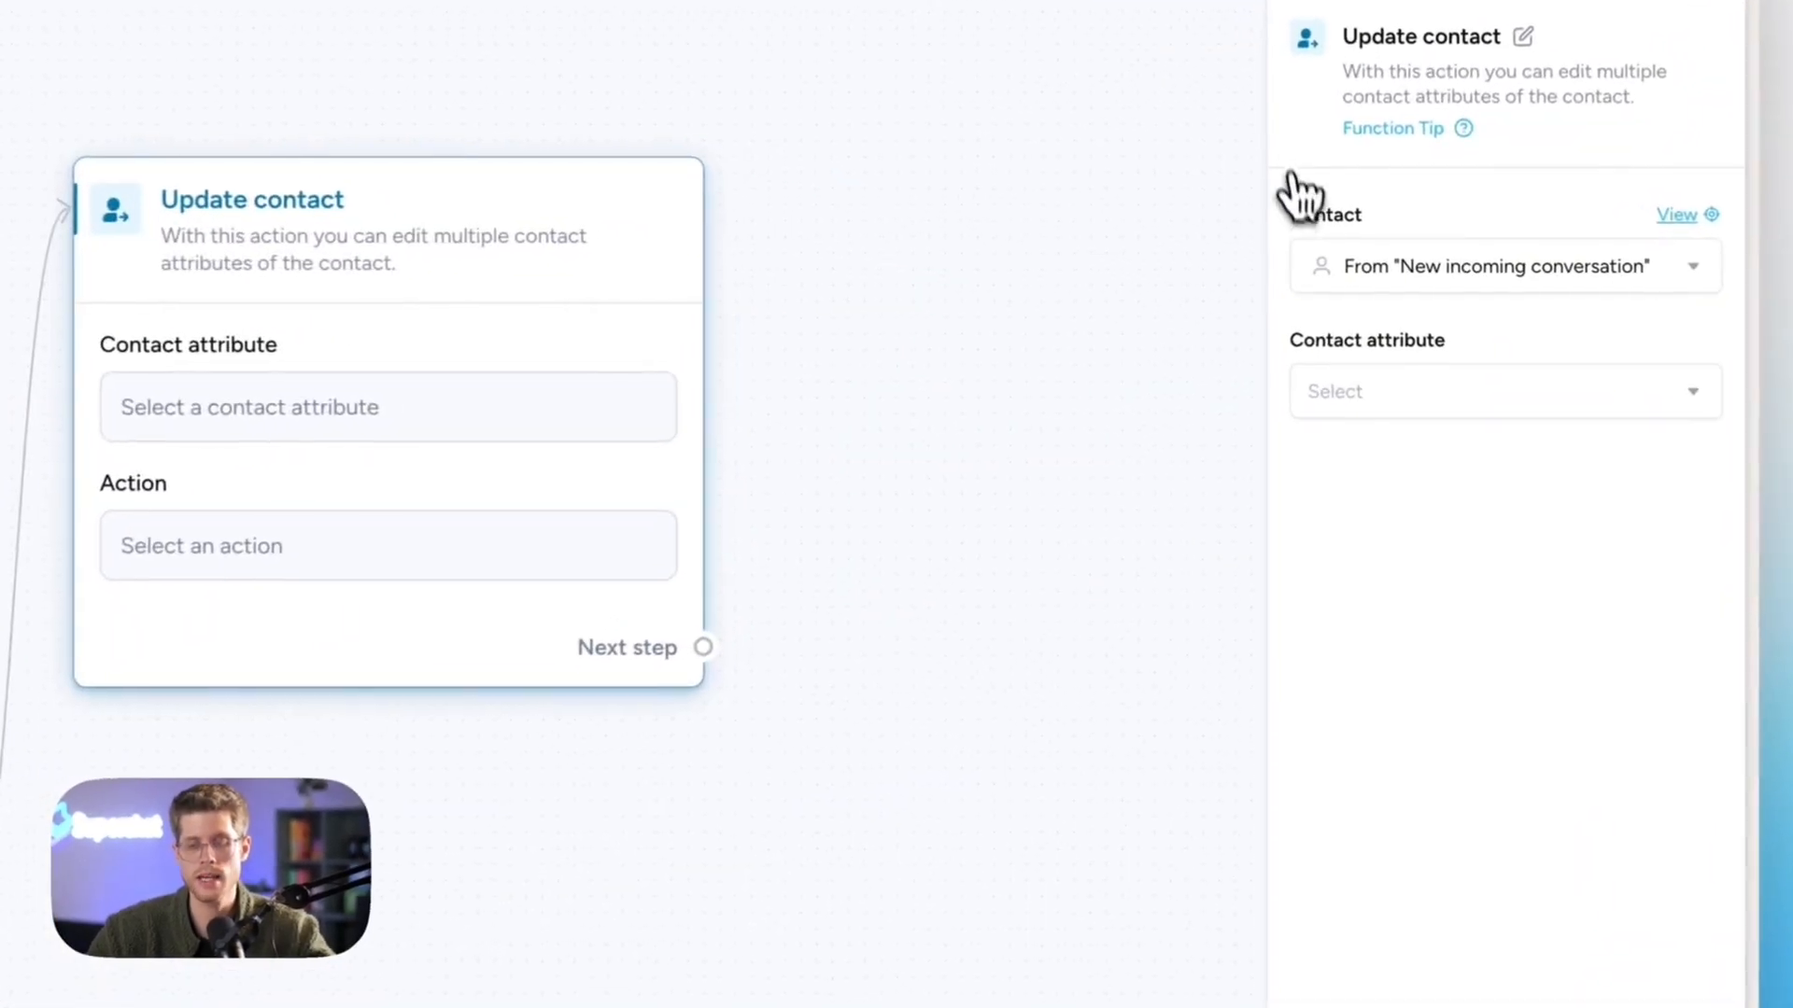
# - Set the contact attribute to Email and browse the variables available for its value
pyautogui.click(1350, 392)
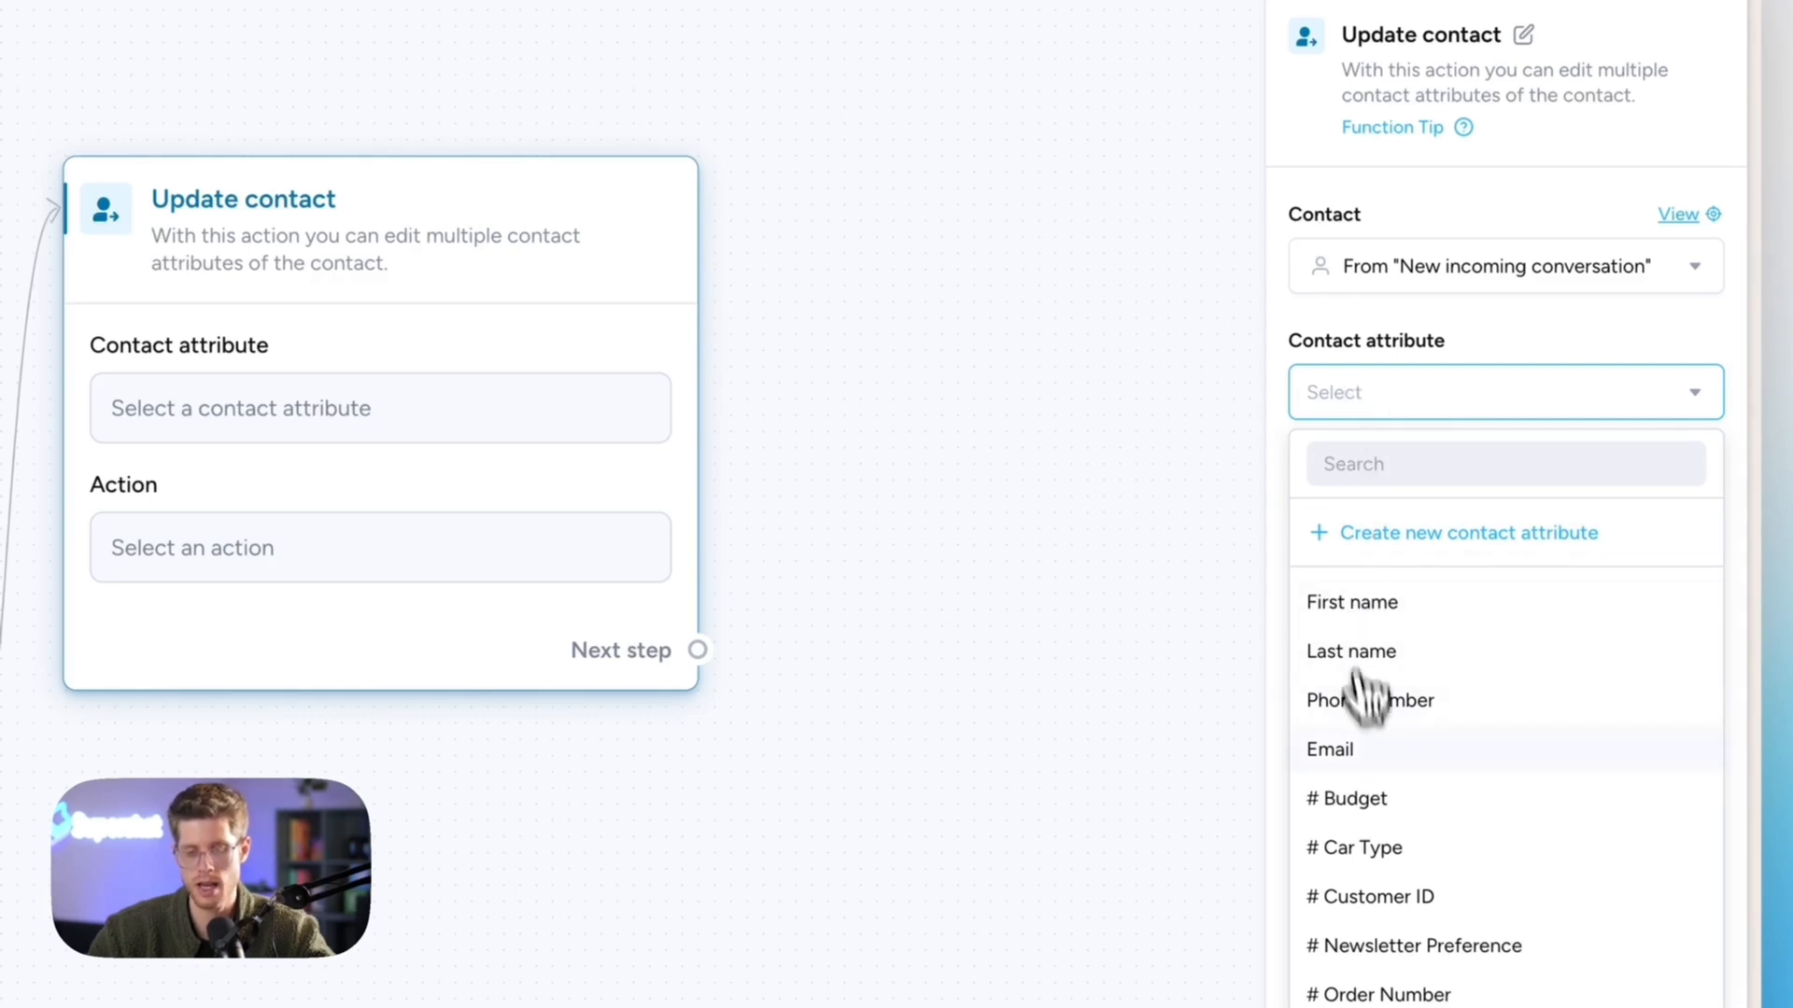
pyautogui.click(1365, 748)
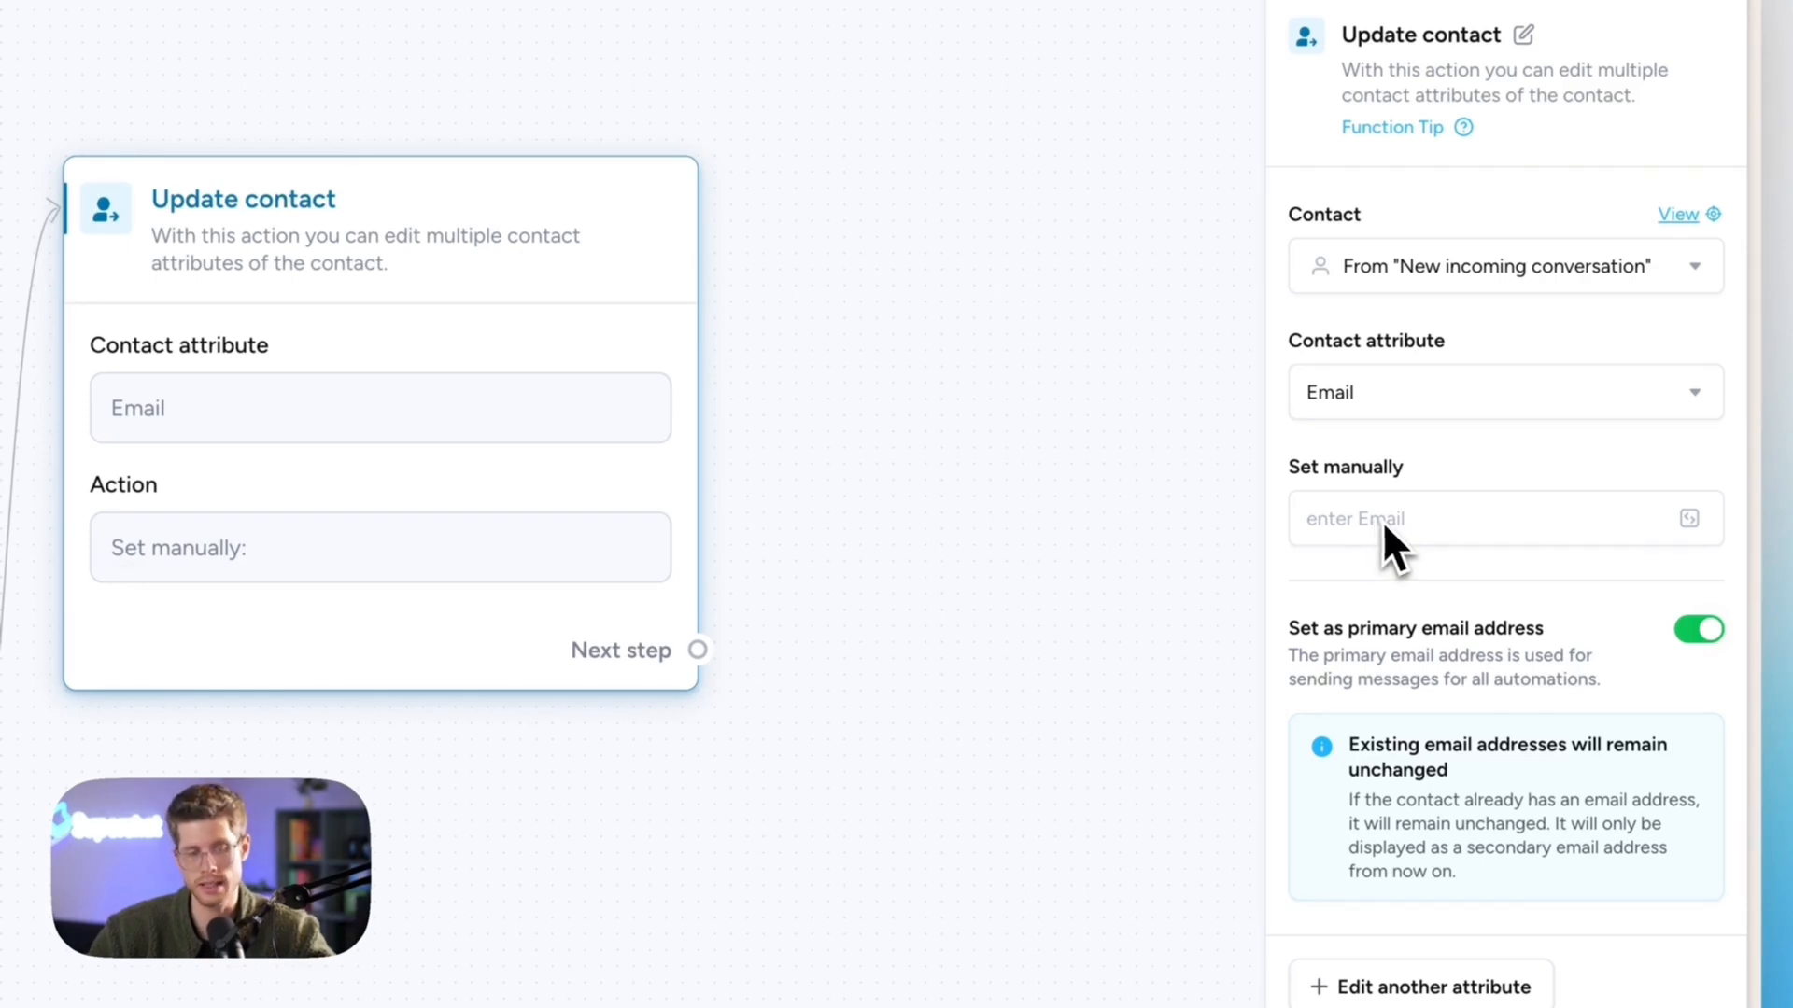
pyautogui.scroll(-3, 684, 746)
pyautogui.hscroll(-4, 644, 755)
pyautogui.scroll(1, 644, 754)
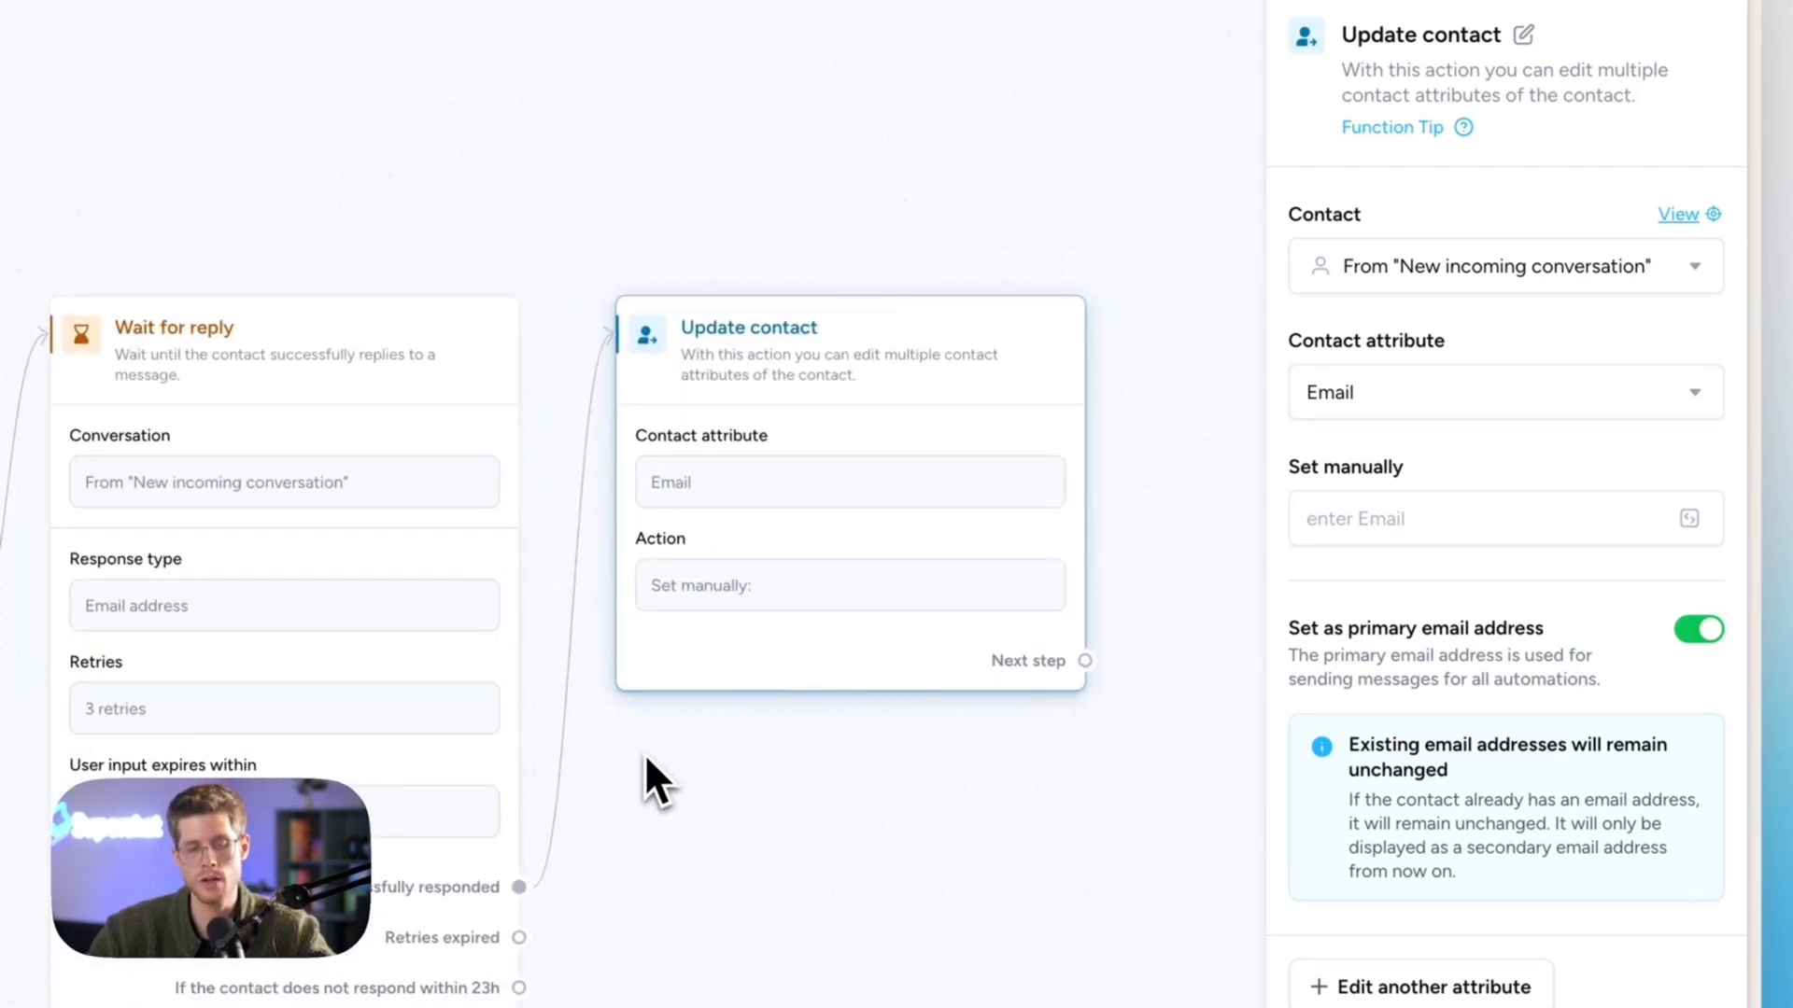
pyautogui.scroll(2, 644, 753)
pyautogui.moveTo(184, 250)
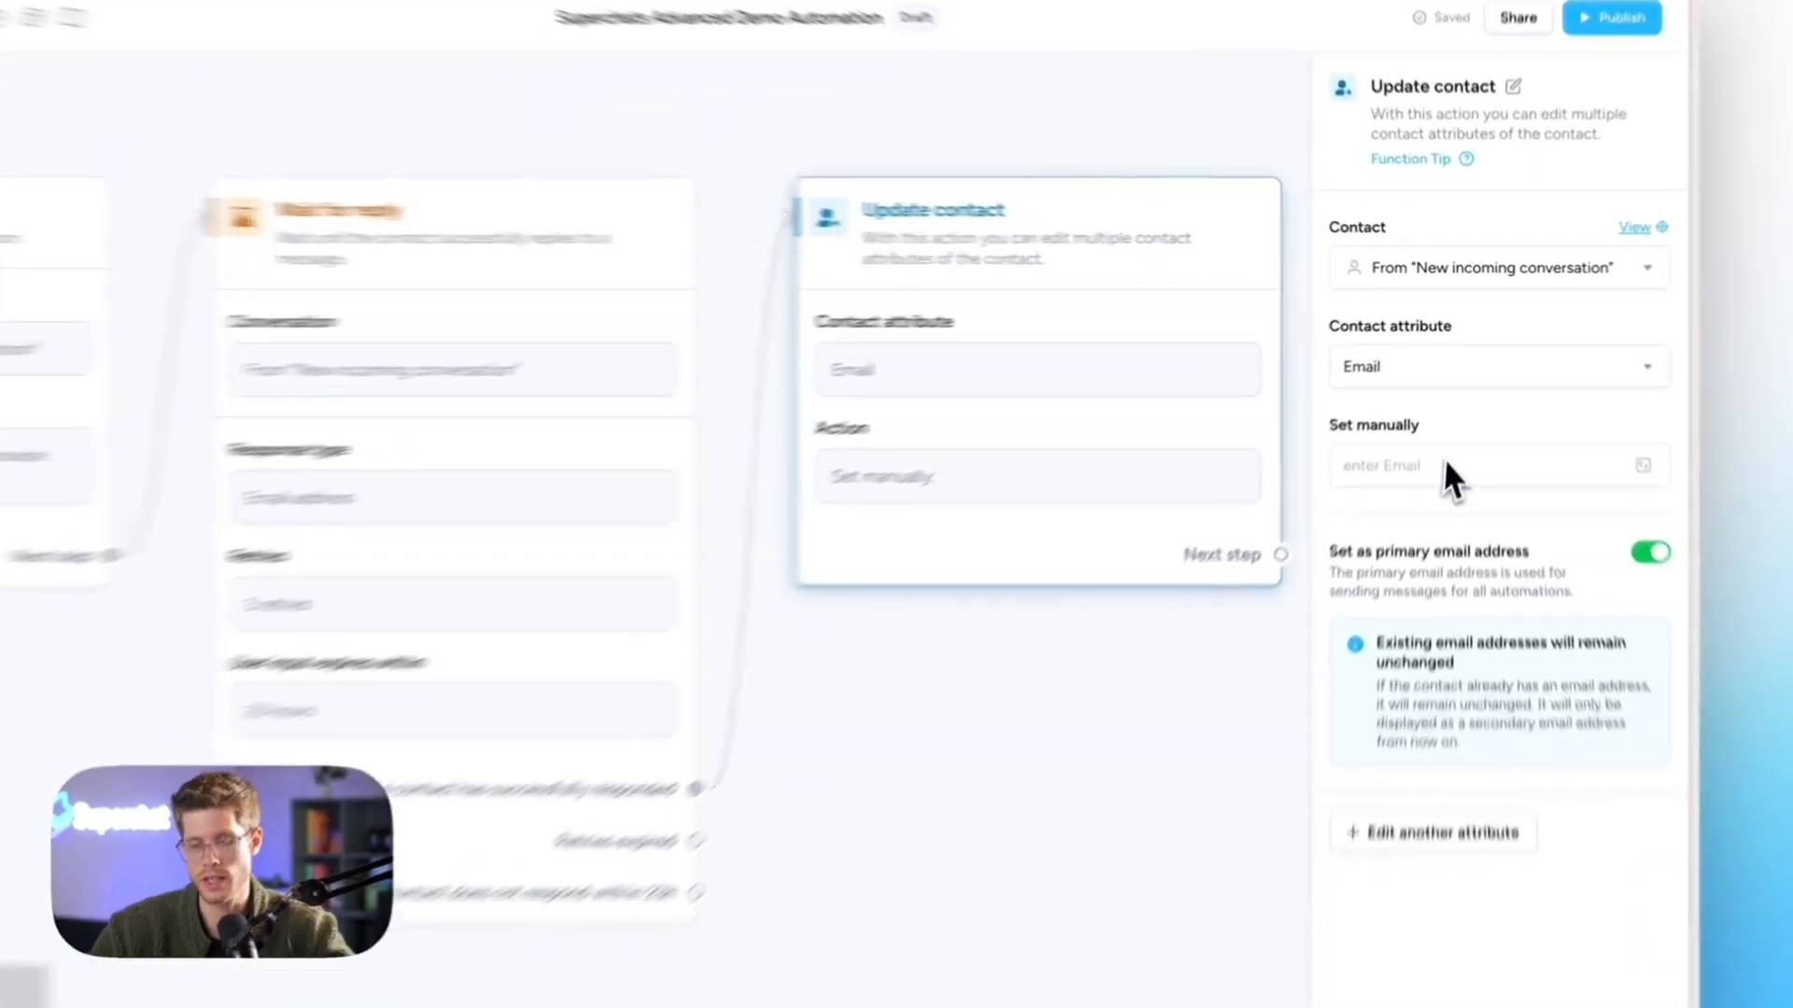
pyautogui.click(1607, 426)
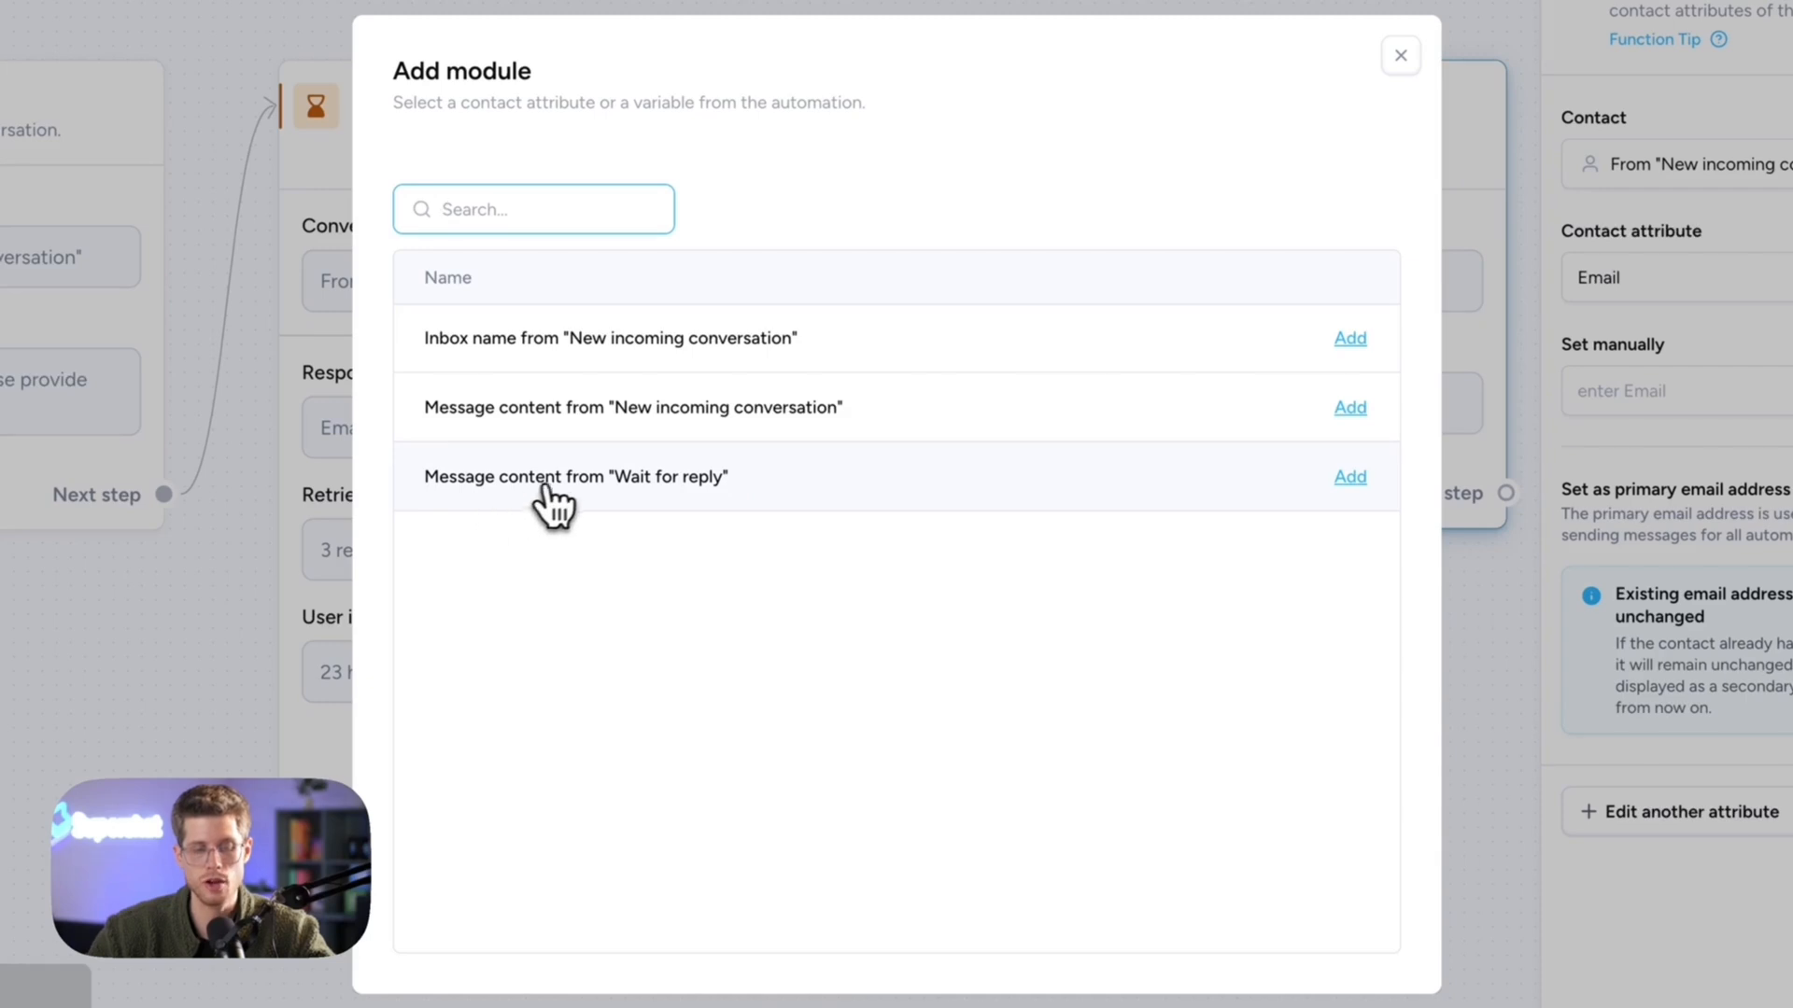
pyautogui.click(1270, 4)
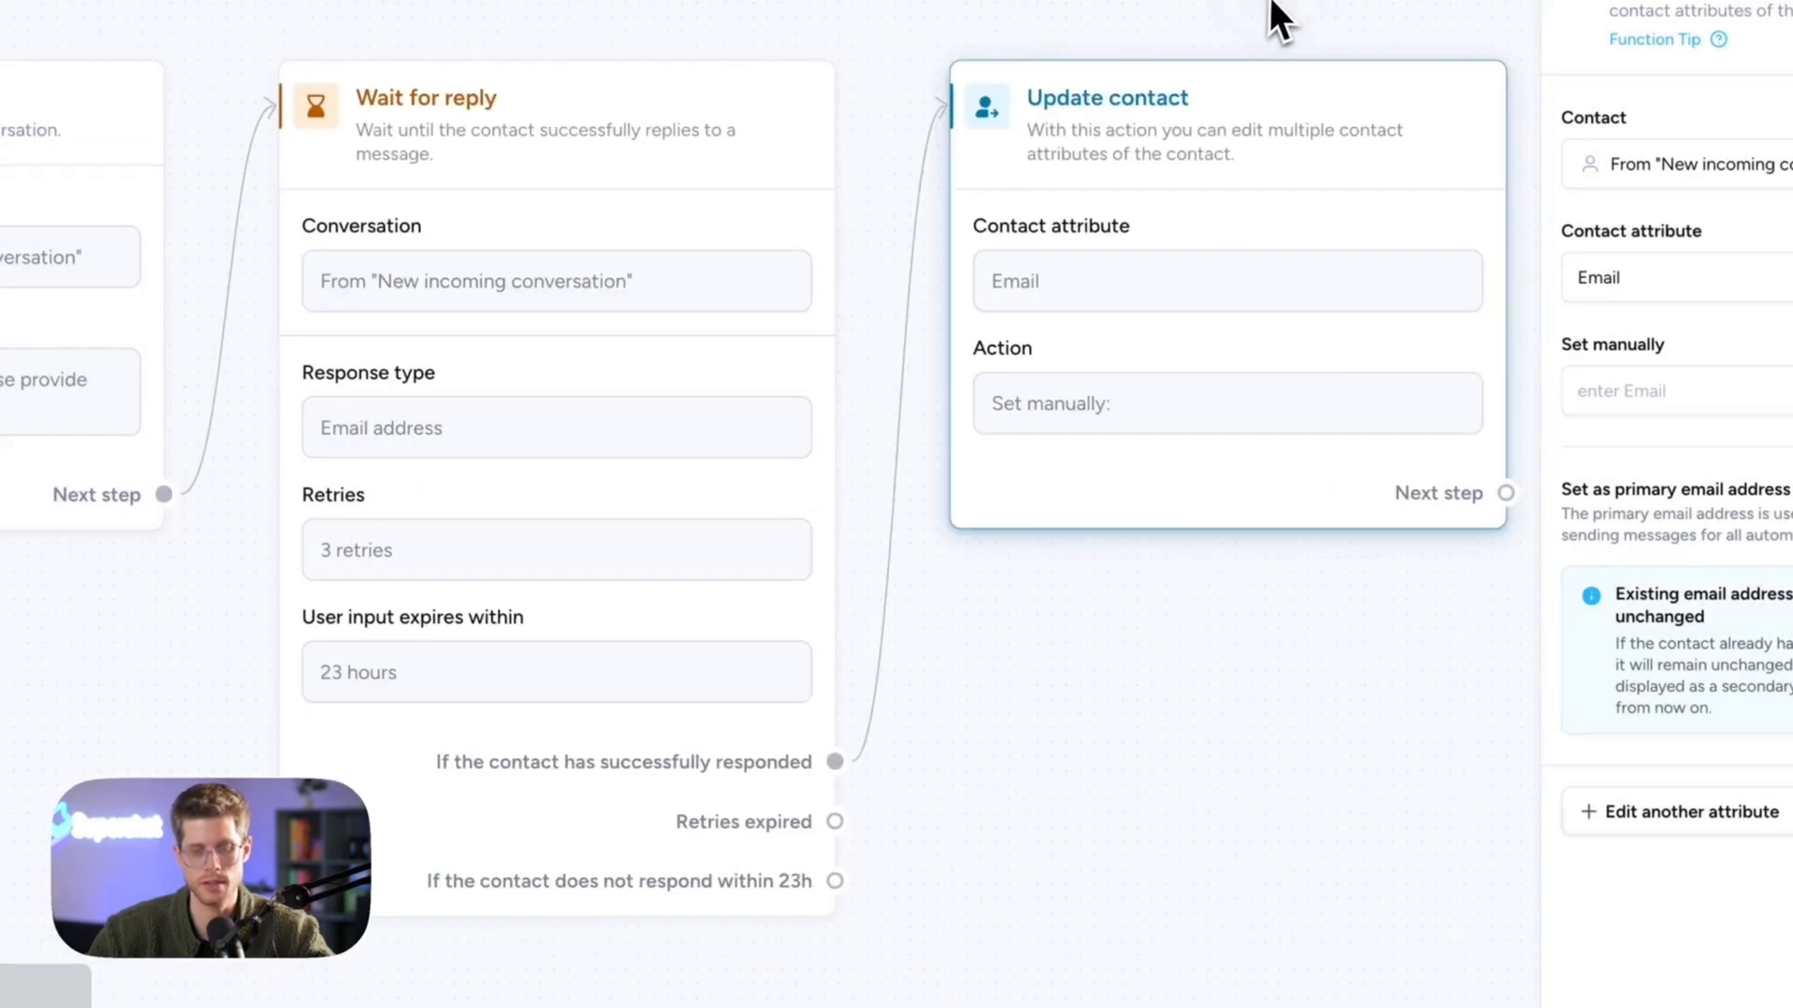
# - Rename the Wait for reply step to 'Ask for email'
pyautogui.moveTo(688, 127)
pyautogui.click(558, 15)
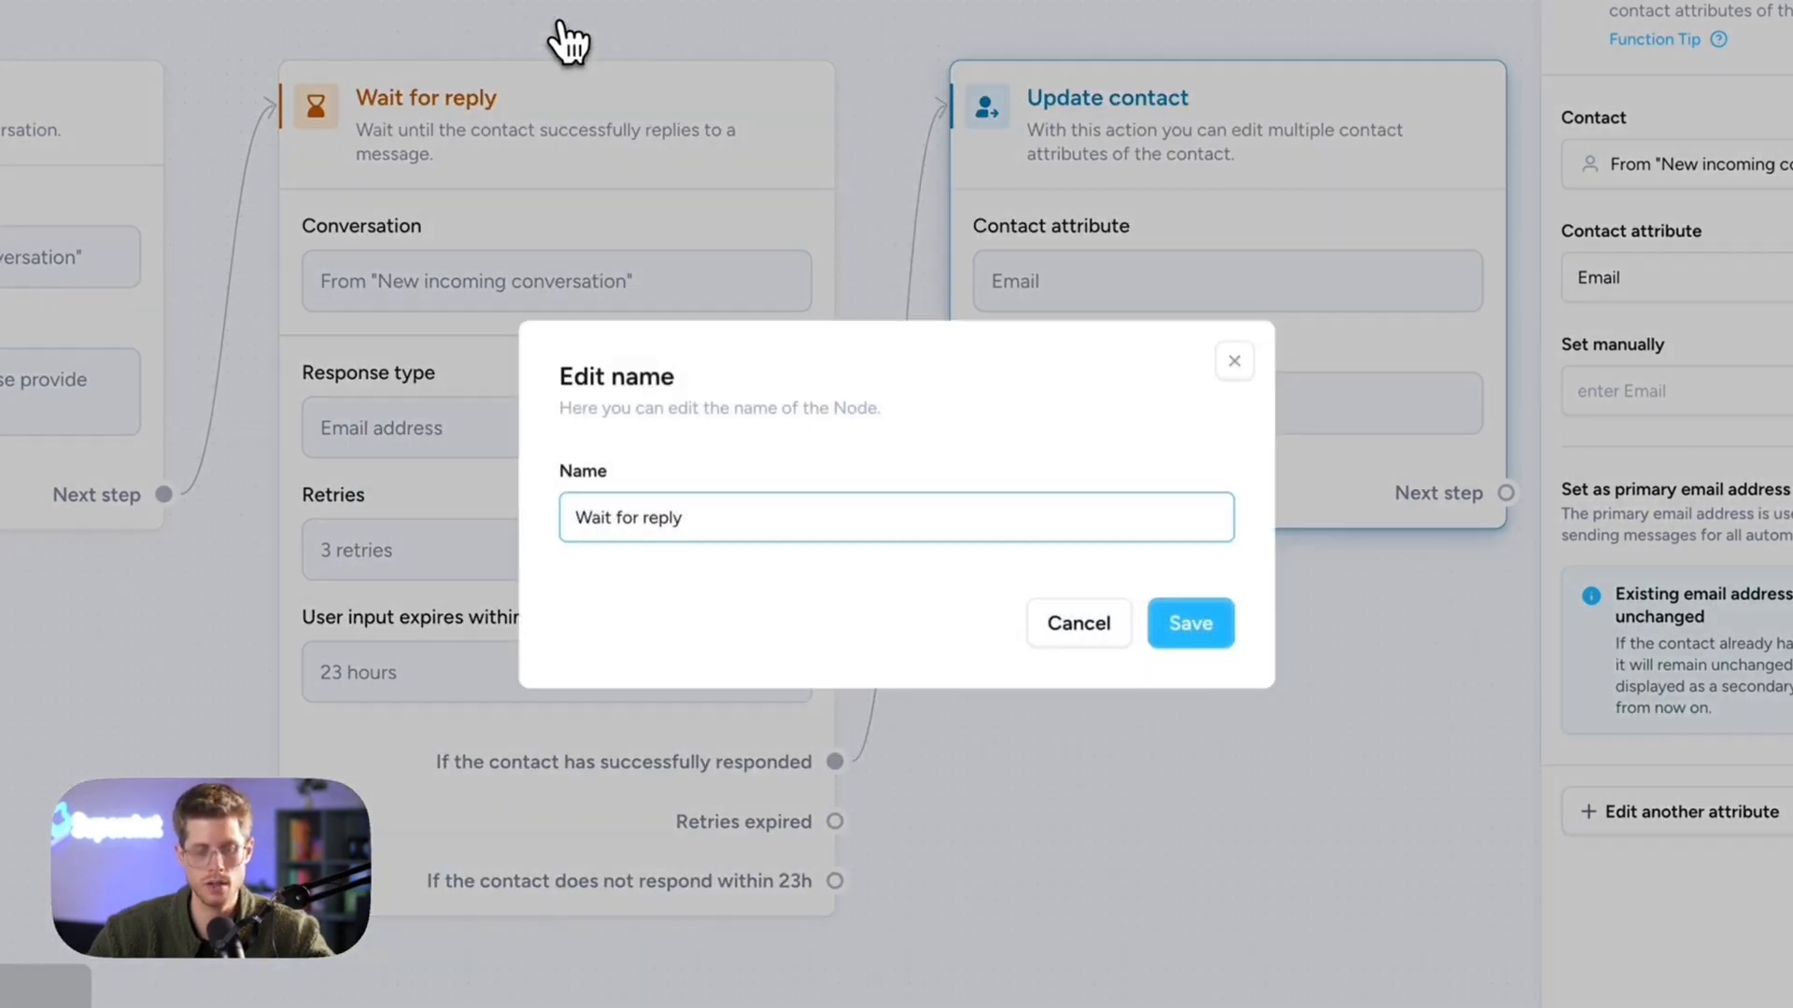
pyautogui.hotkey('ctrl', 'a')
pyautogui.write('Ask')
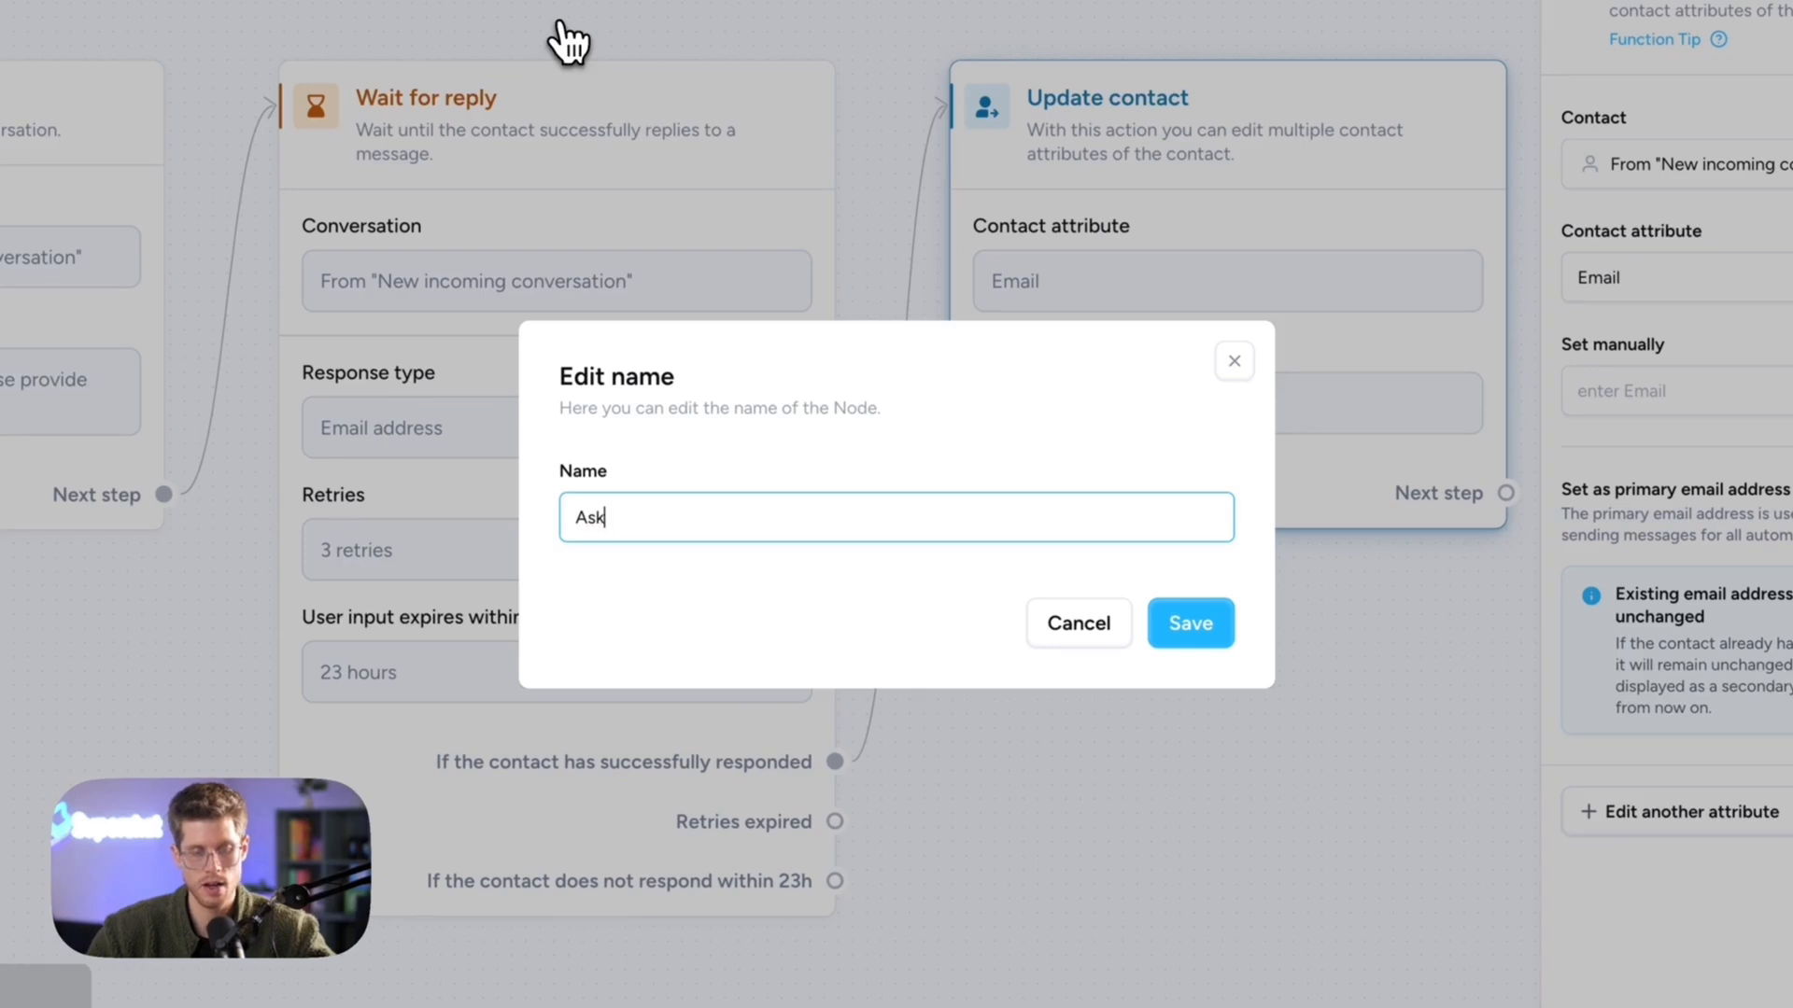
pyautogui.write(' for email')
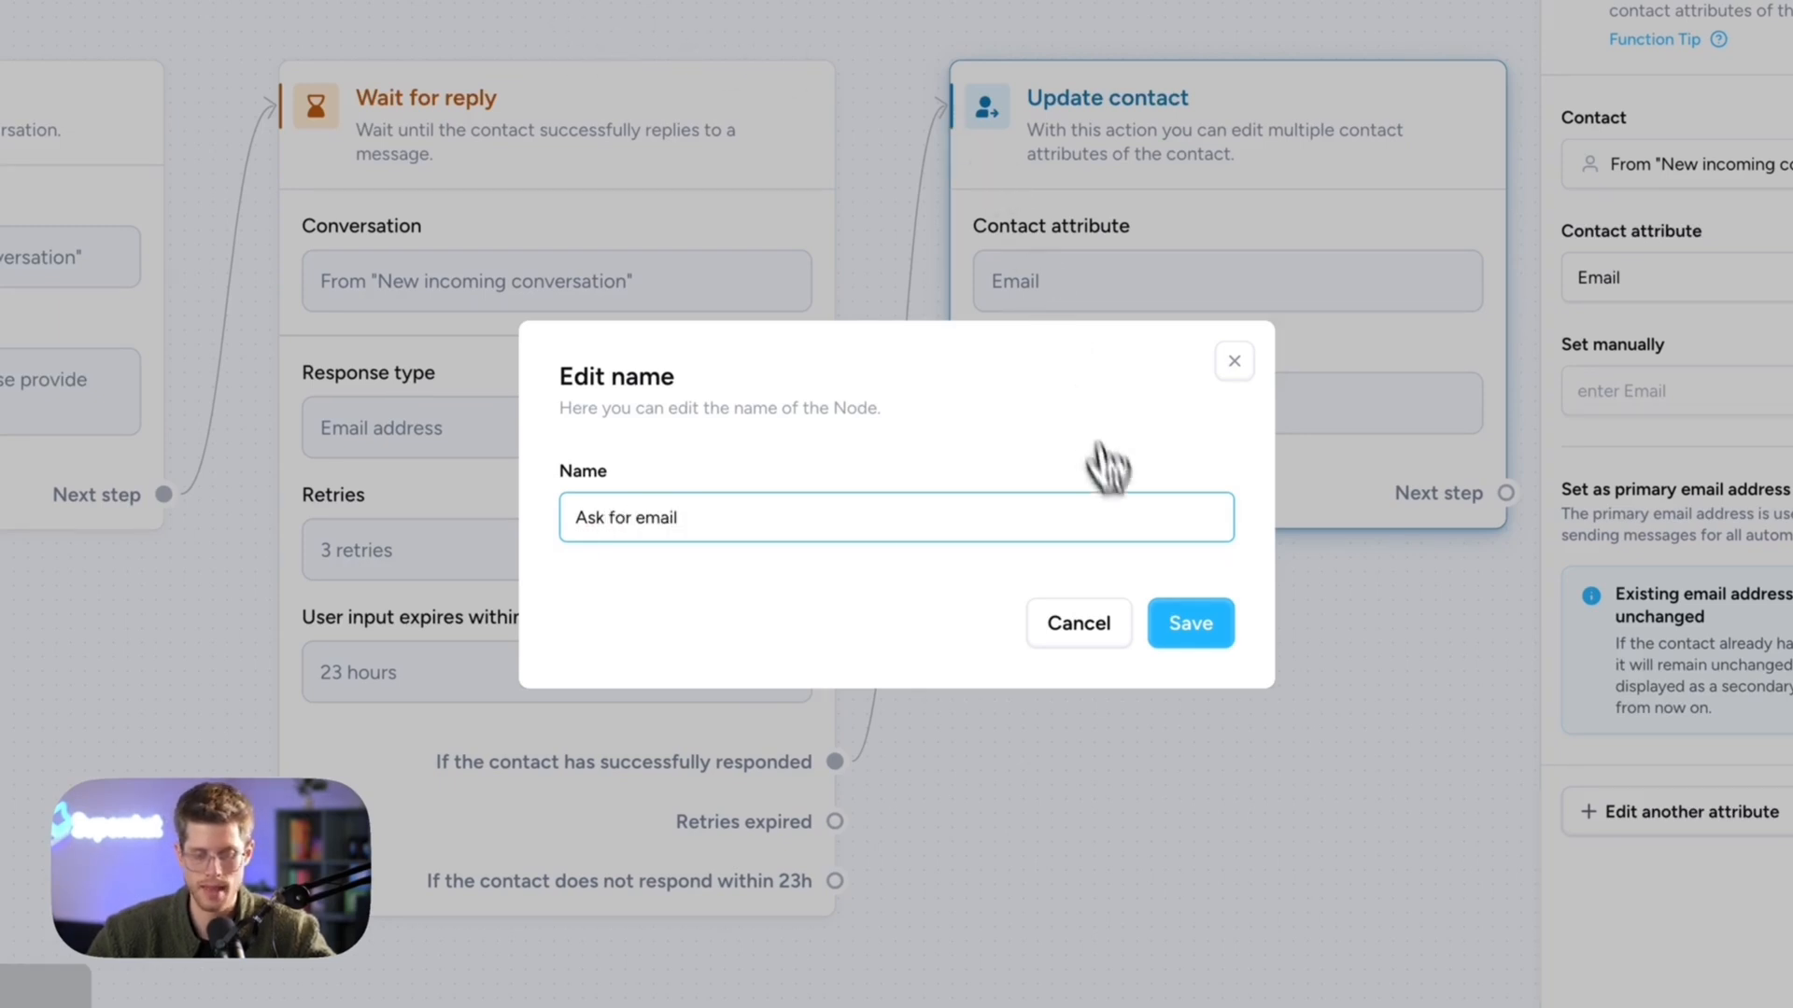
pyautogui.click(1190, 623)
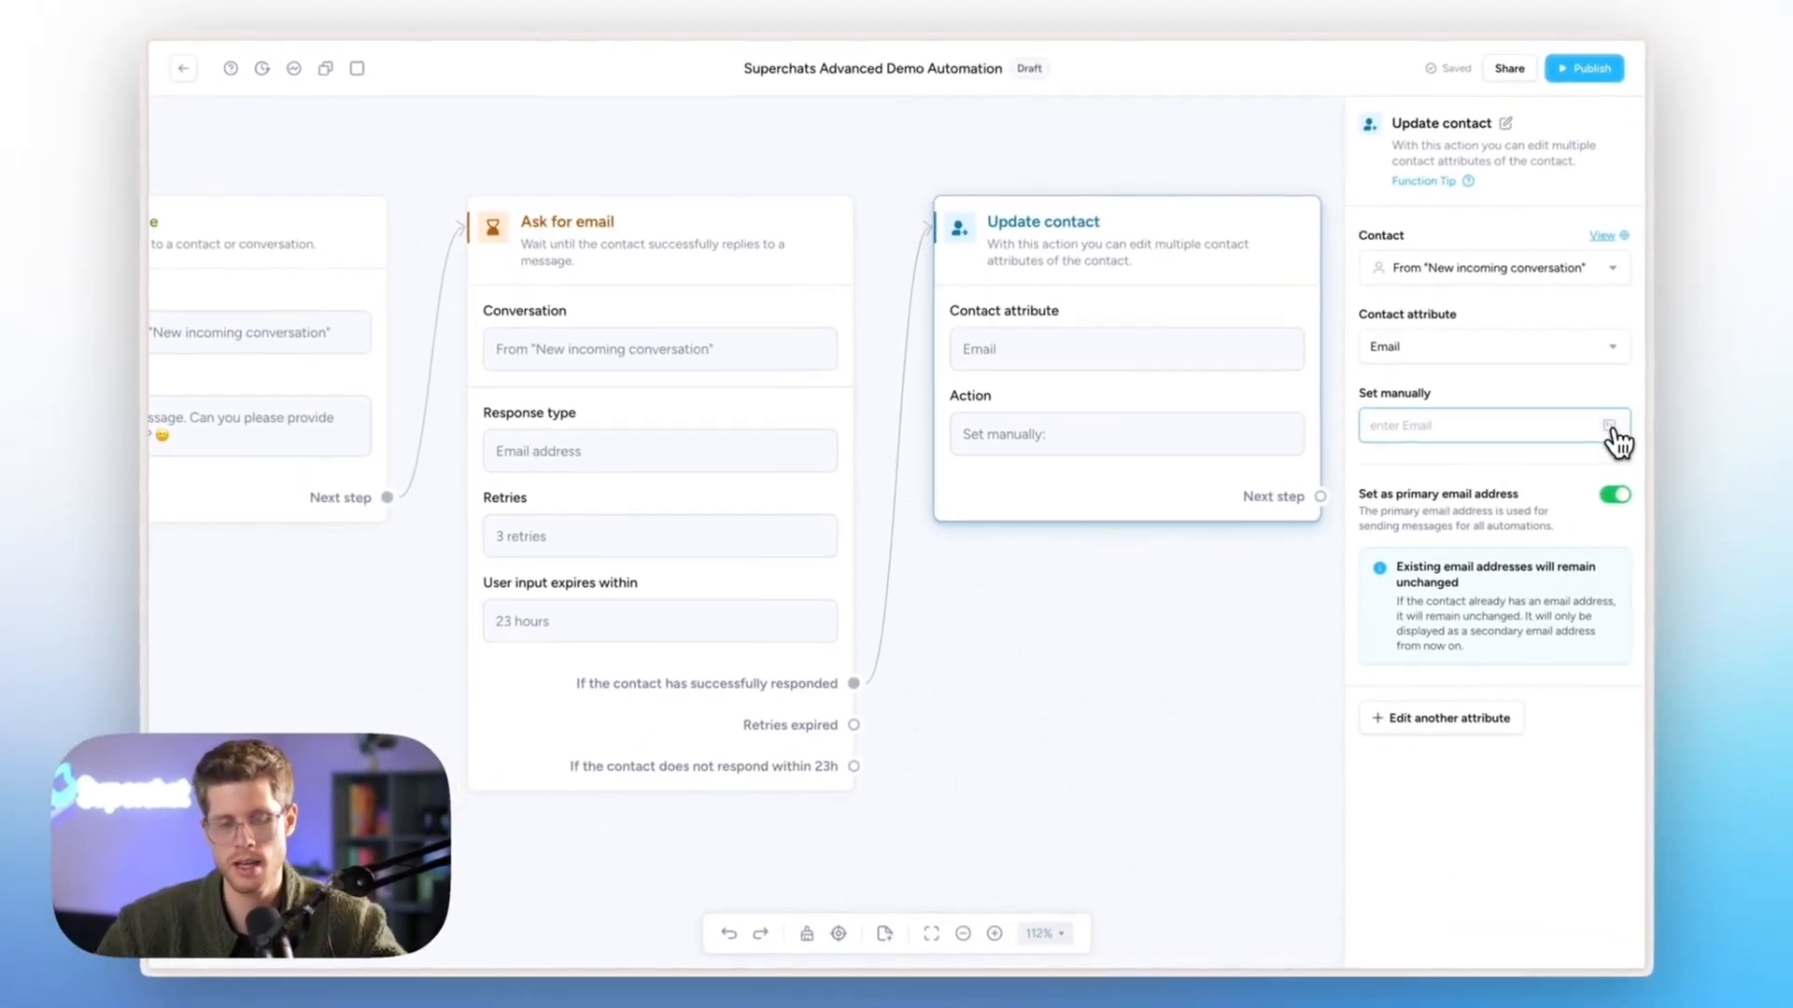
# - Fill the Email value with Message content from "Ask for email"
pyautogui.click(1734, 412)
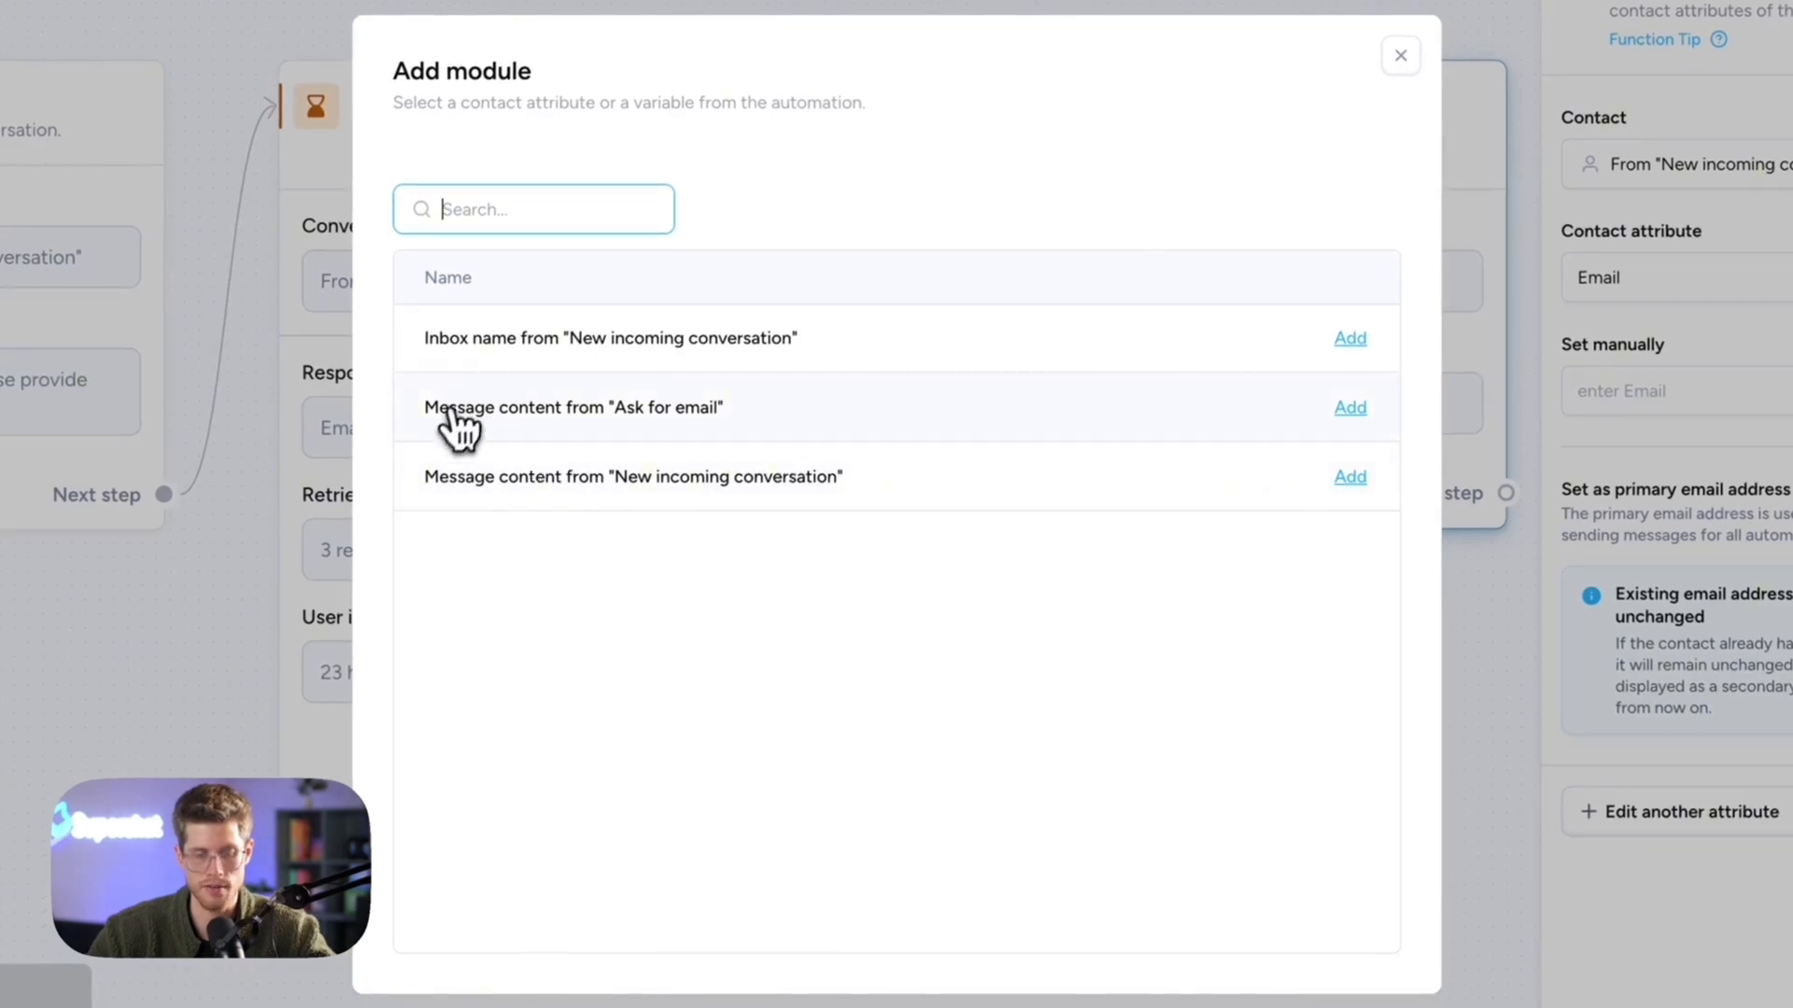
pyautogui.click(728, 409)
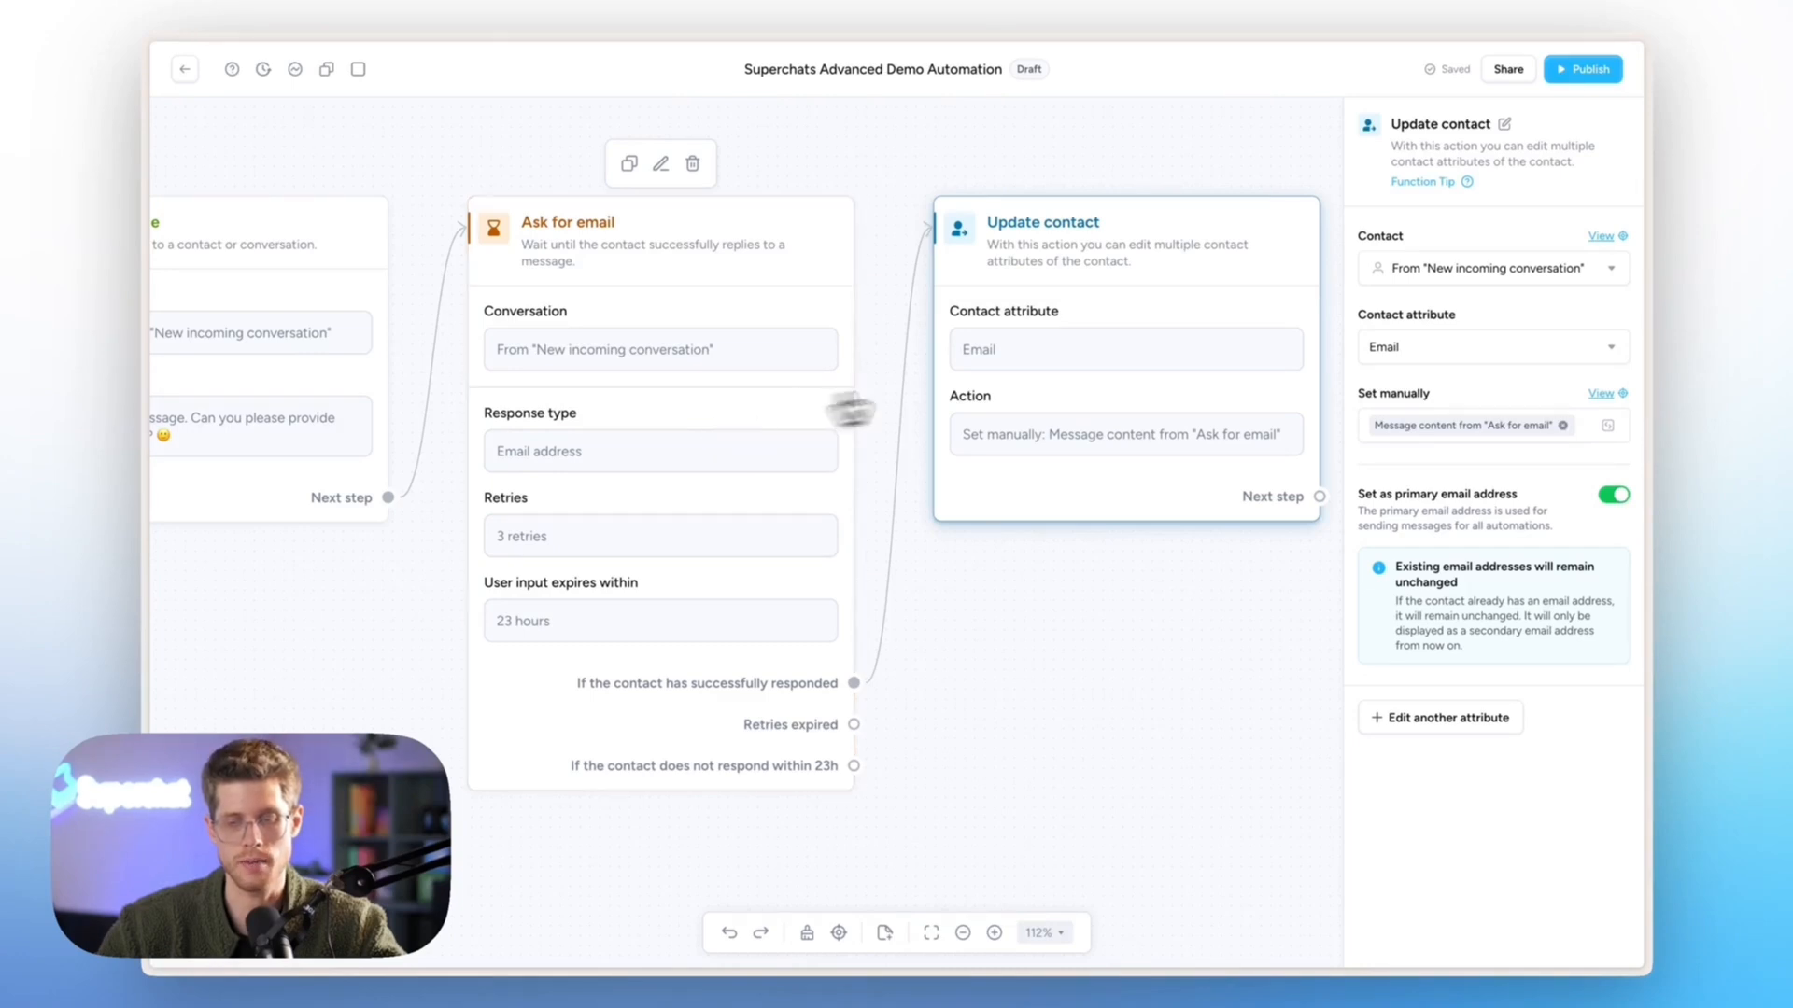
pyautogui.hscroll(4, 1048, 387)
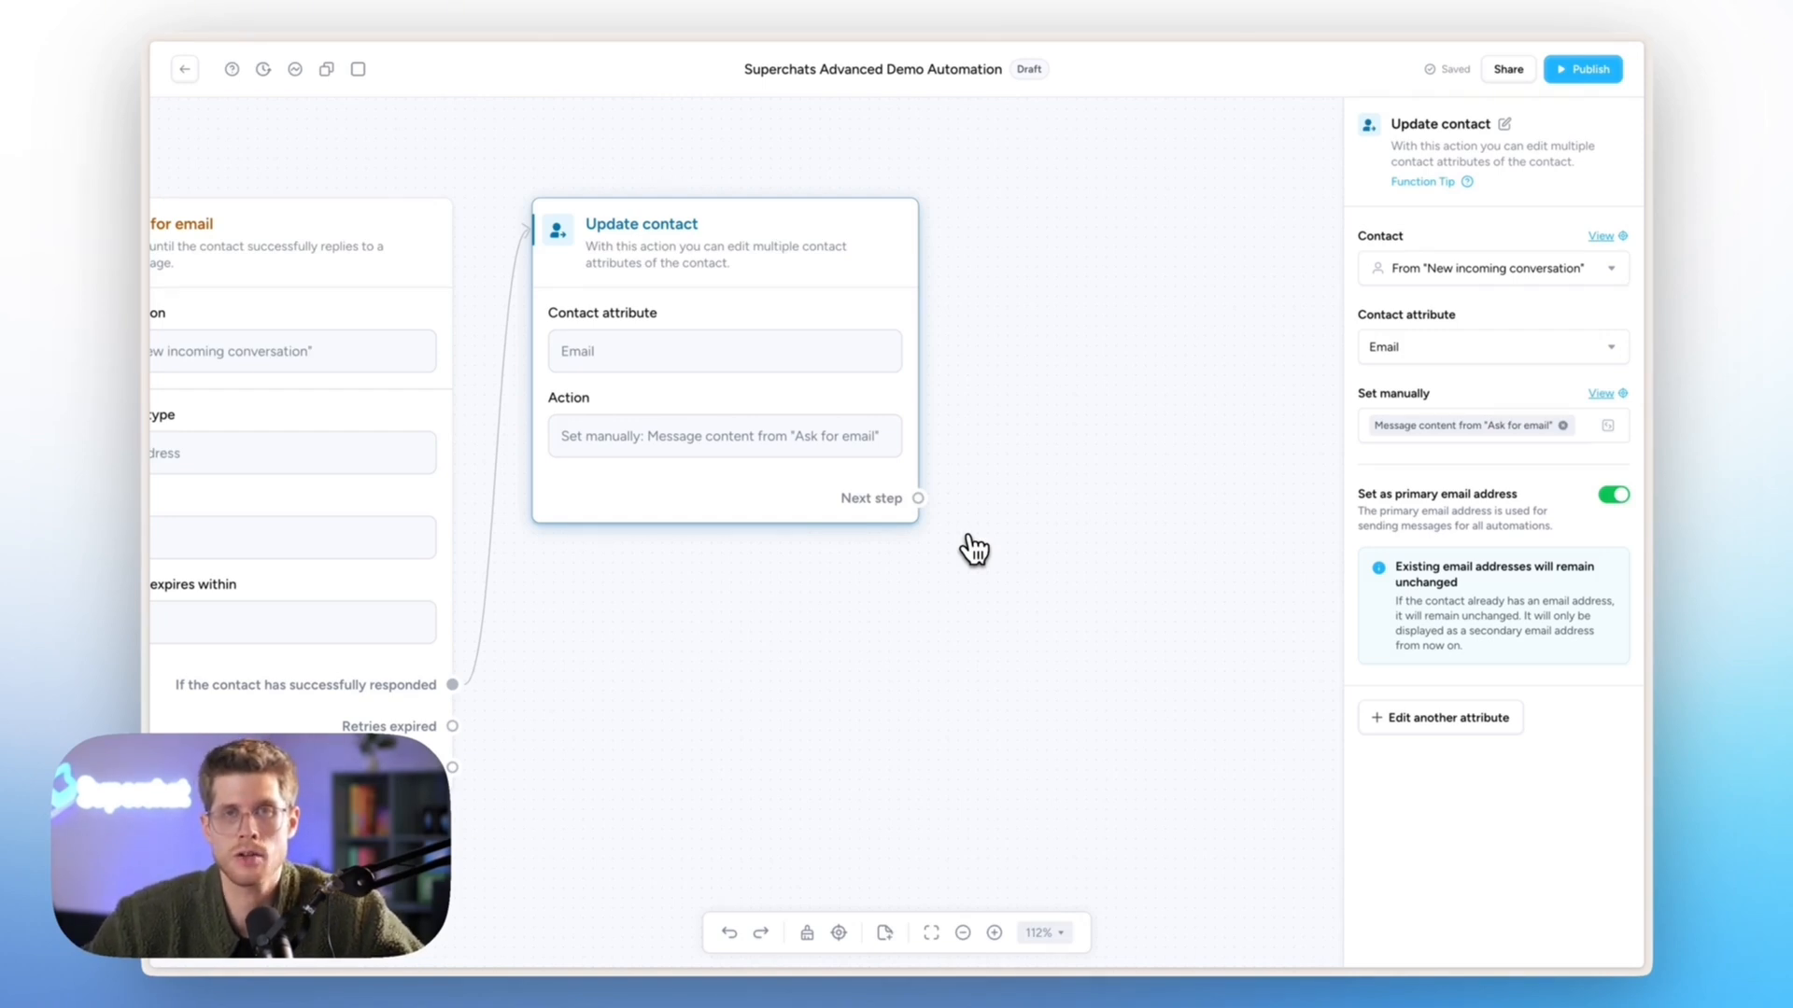
# - Check the contact's email on monday CRM's Kontakte board, then return to Superchat
pyautogui.moveTo(163, 450)
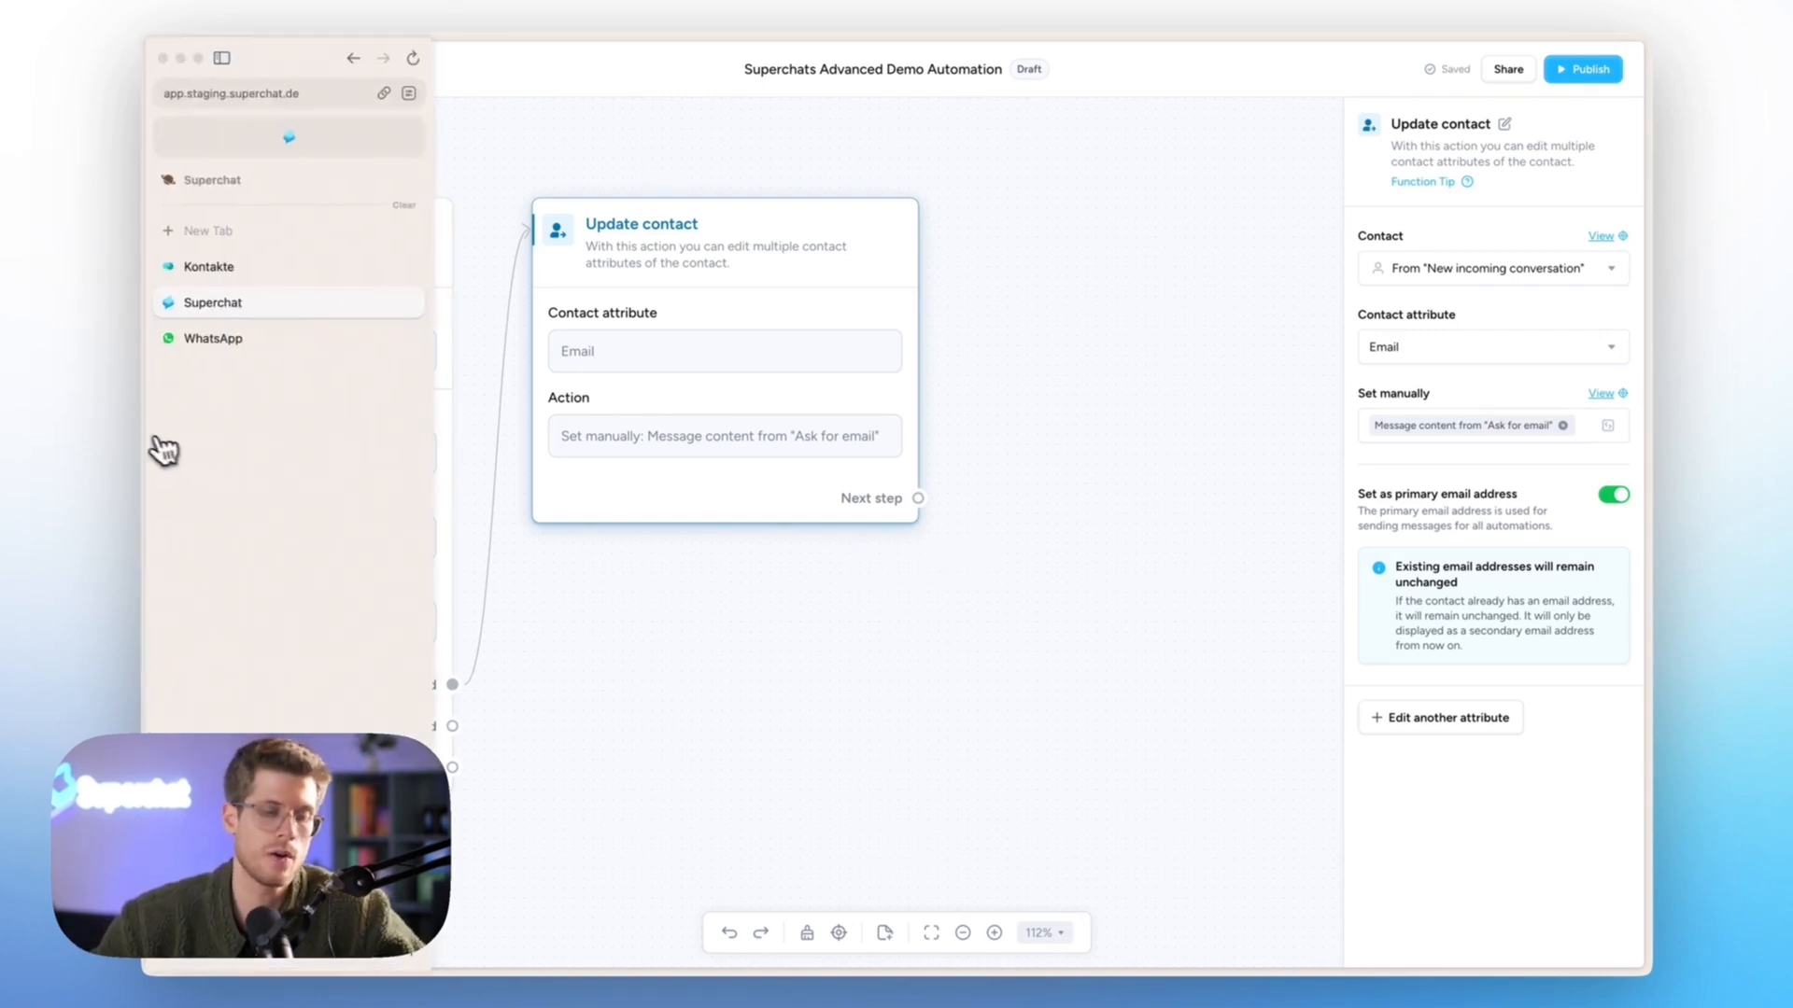
pyautogui.click(226, 269)
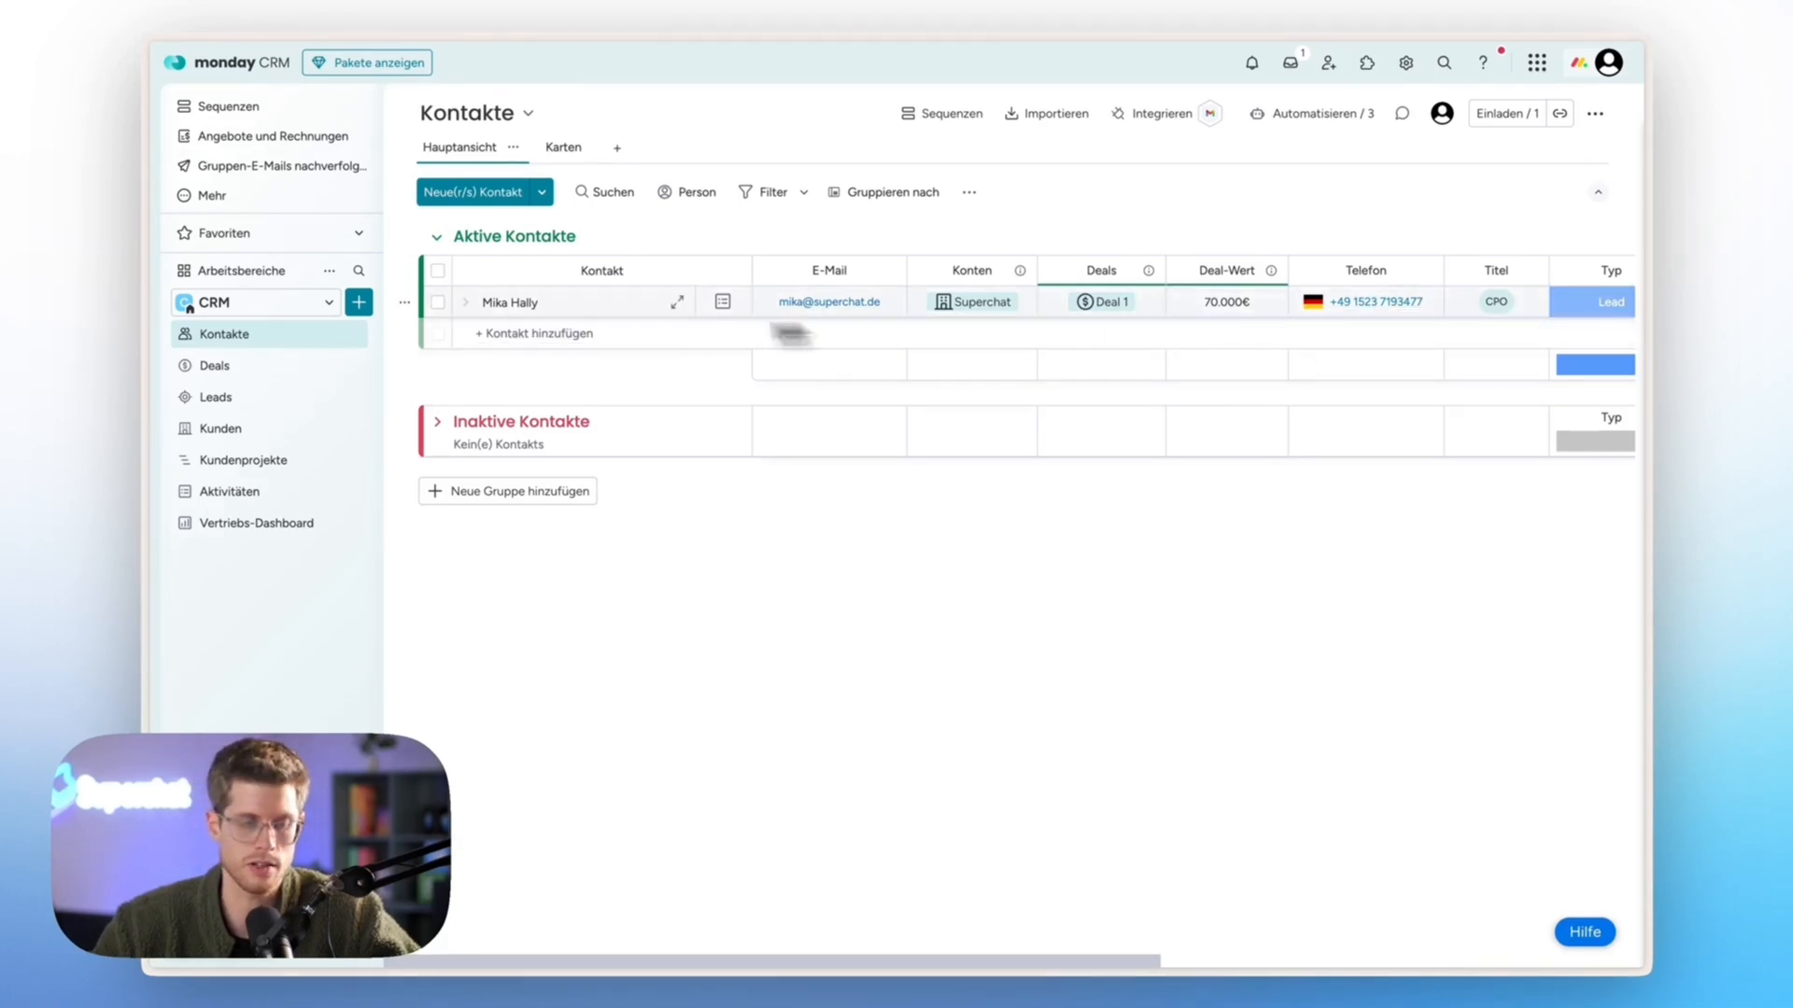
pyautogui.moveTo(142, 217)
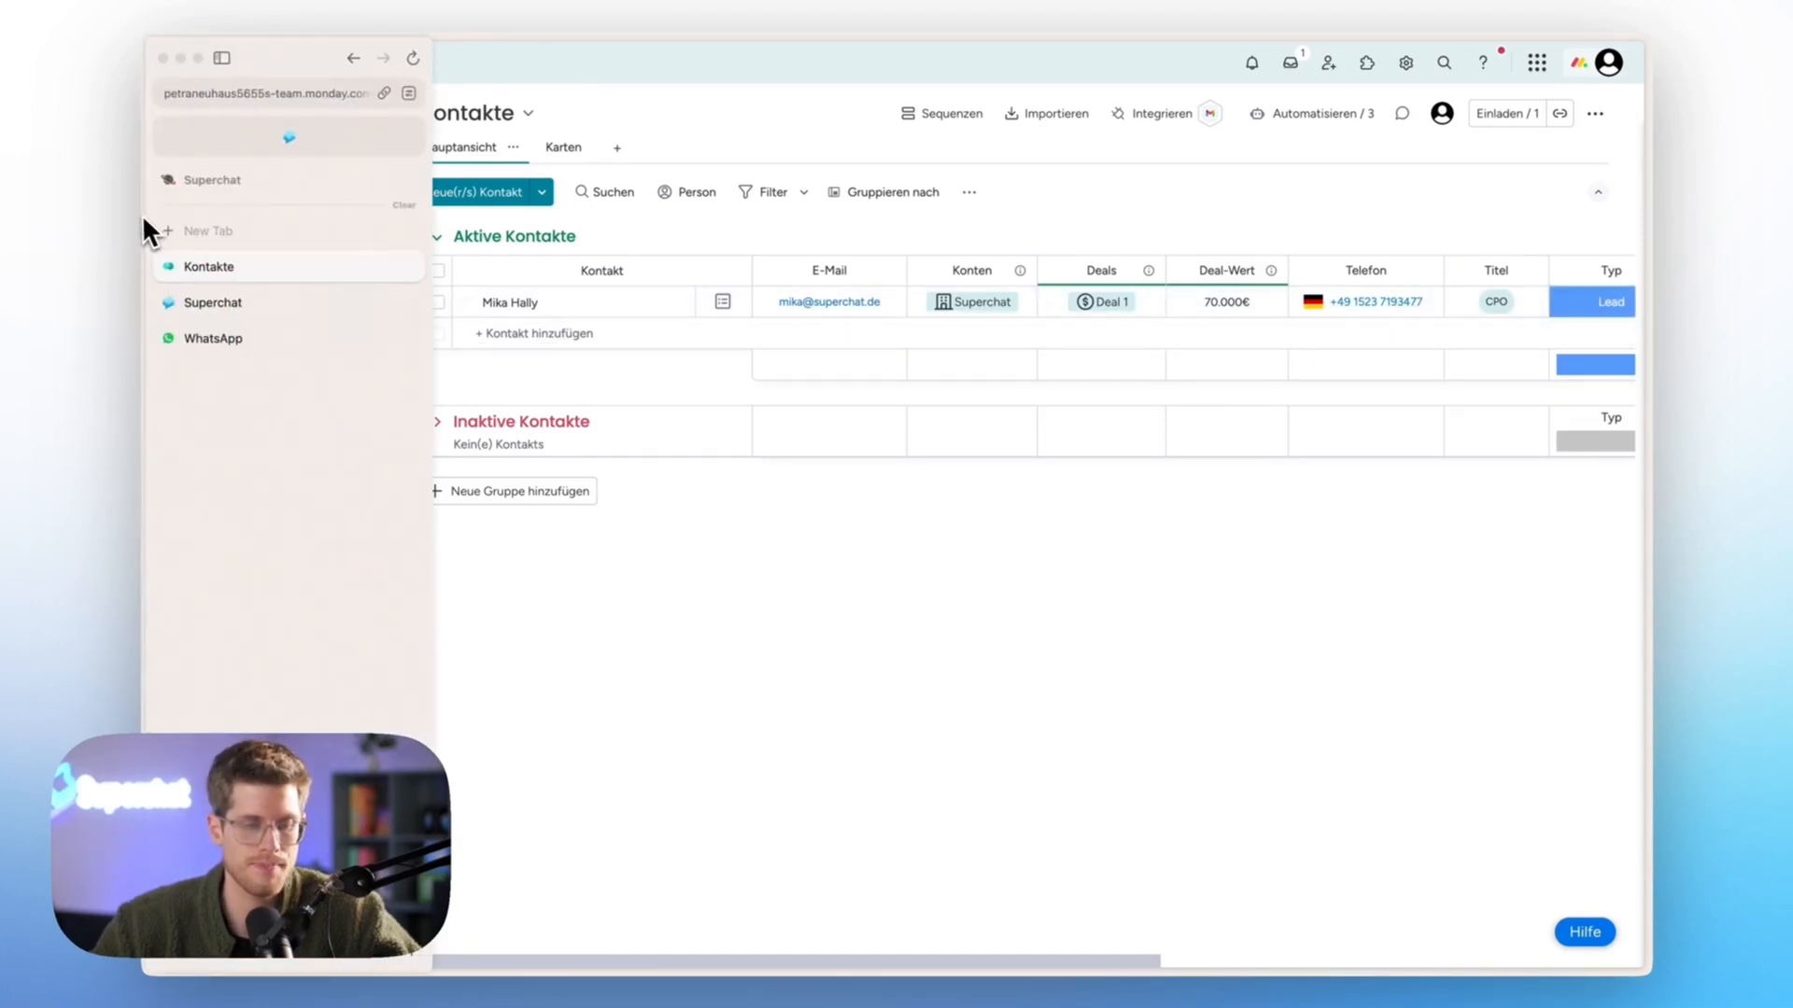
pyautogui.click(224, 304)
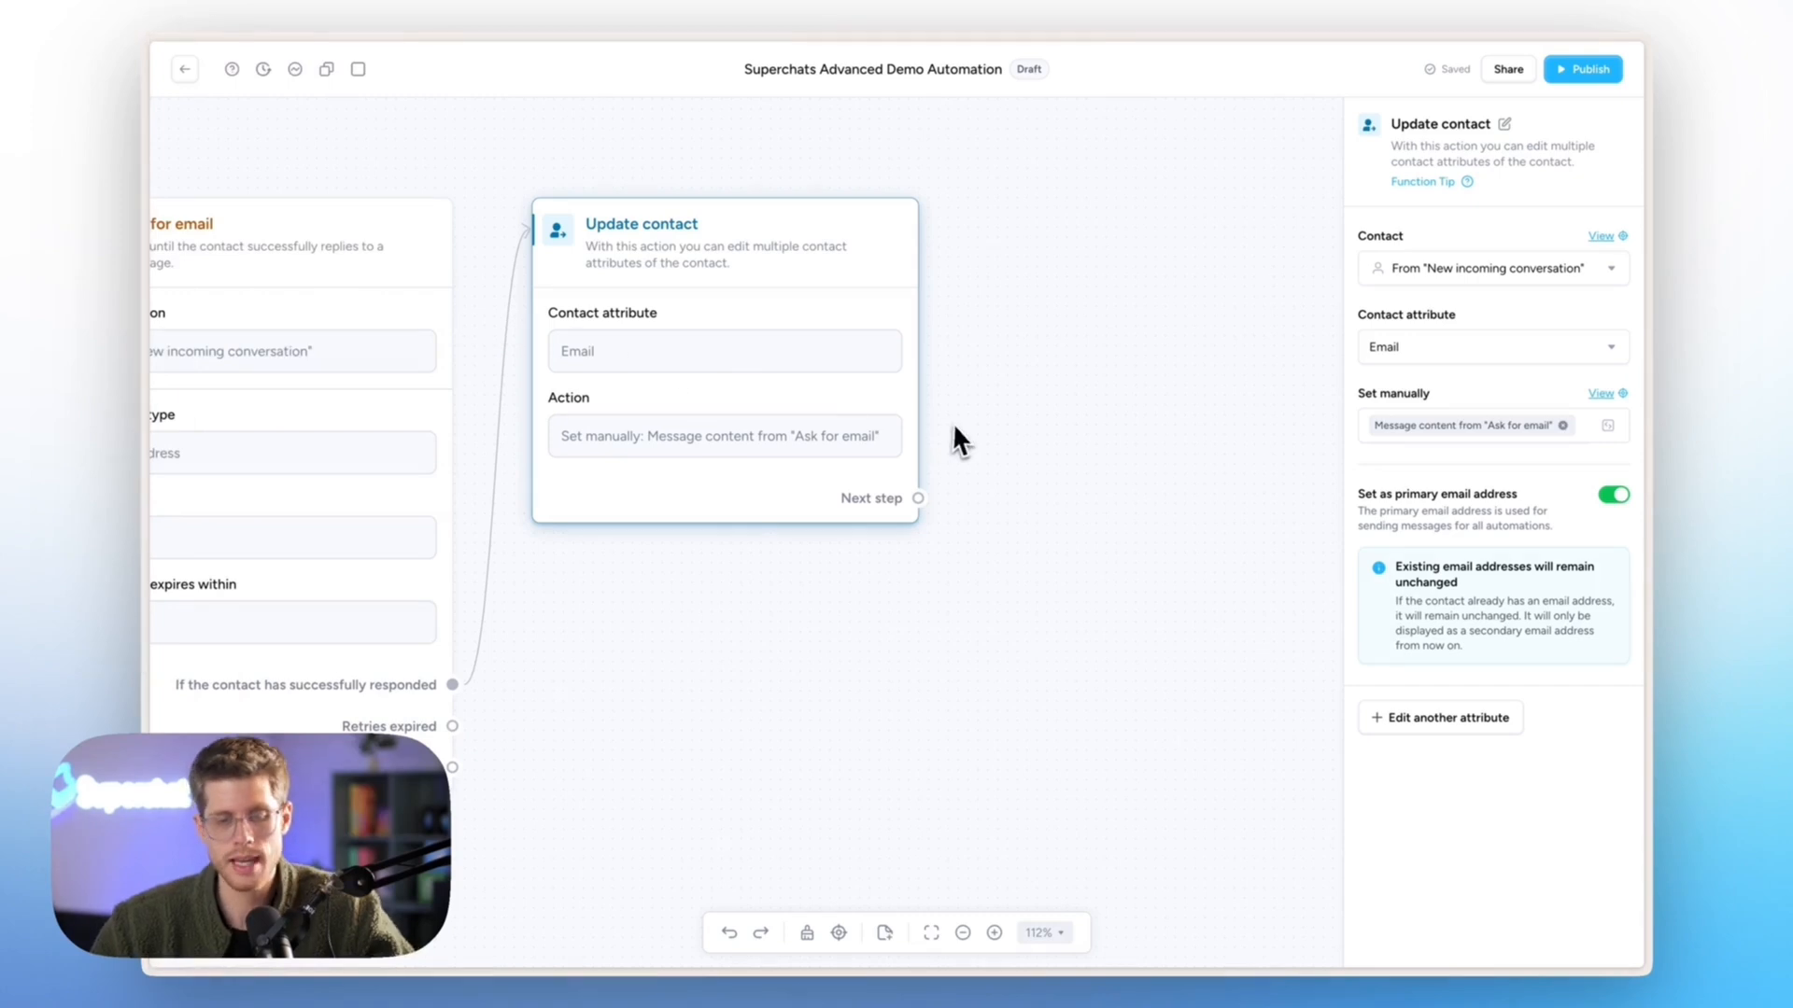
# - Attach a Send HTTP request step (POST) after the Update contact step
pyautogui.moveTo(918, 497); pyautogui.dragTo(1112, 324)
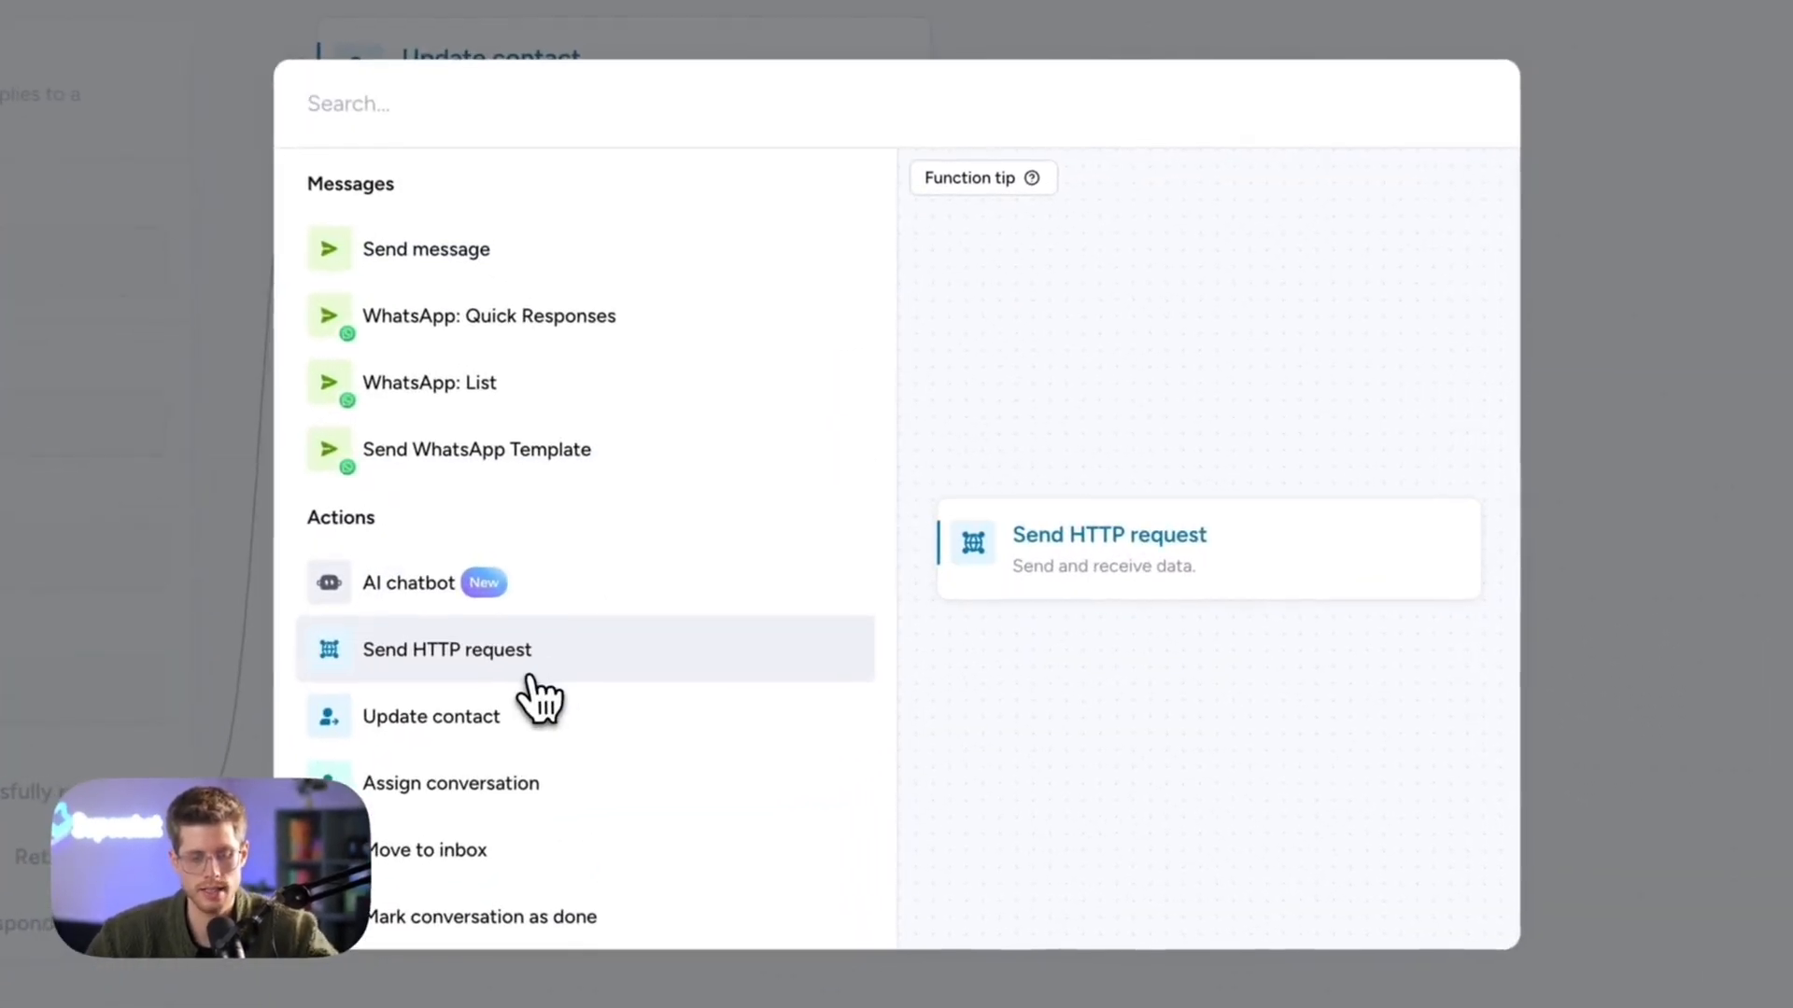
pyautogui.click(467, 667)
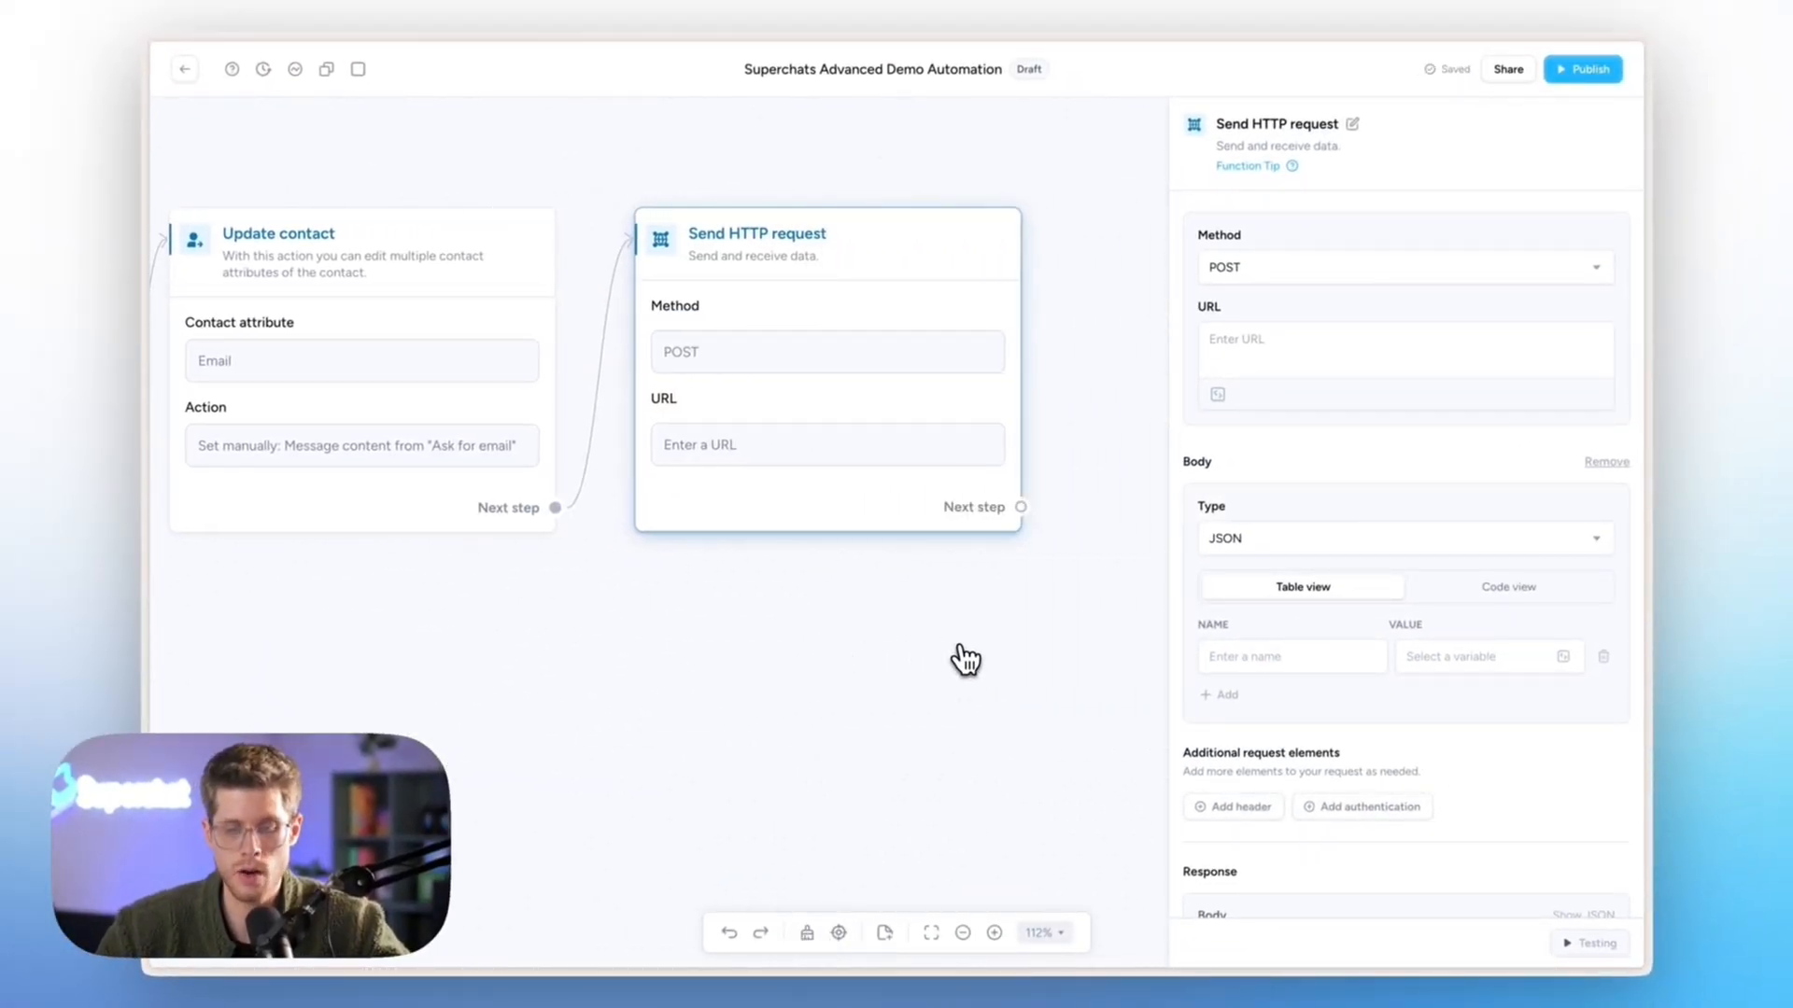
pyautogui.press('super+space')
pyautogui.write('no')
pyautogui.press('Return')
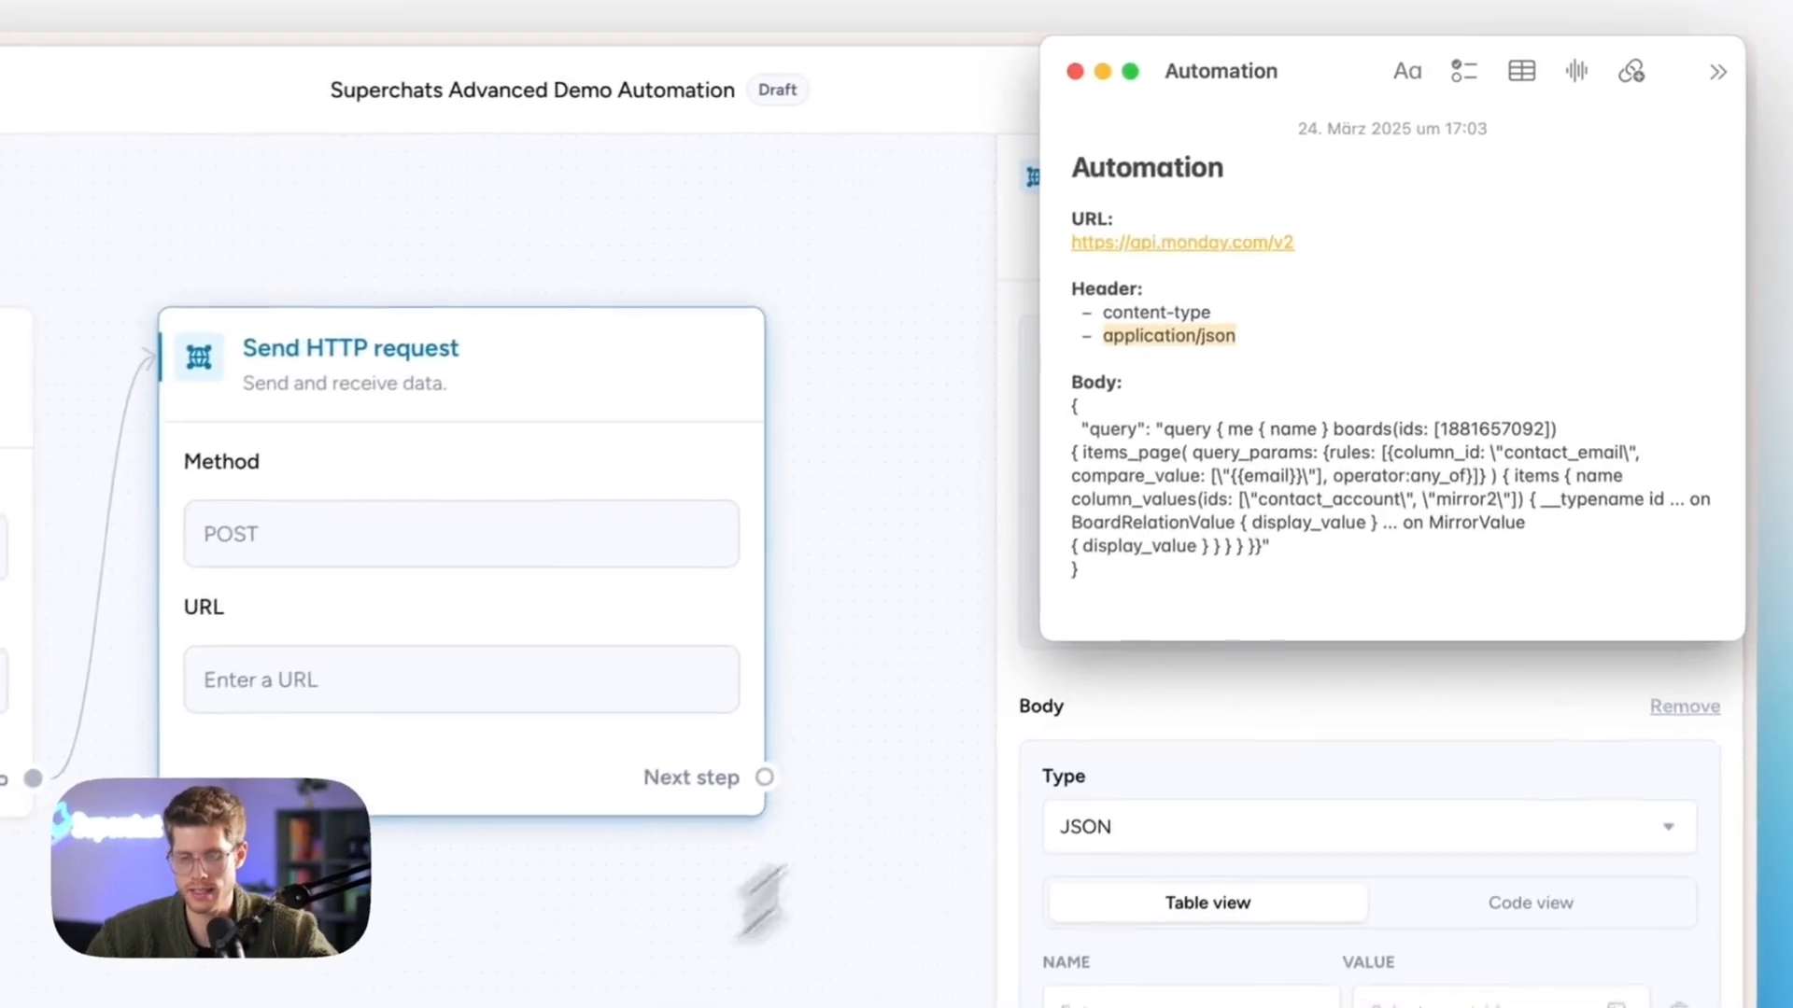
pyautogui.moveTo(1325, 246); pyautogui.dragTo(1325, 248)
pyautogui.moveTo(1324, 248); pyautogui.dragTo(1072, 246)
pyautogui.hotkey('ctrl', 'c')
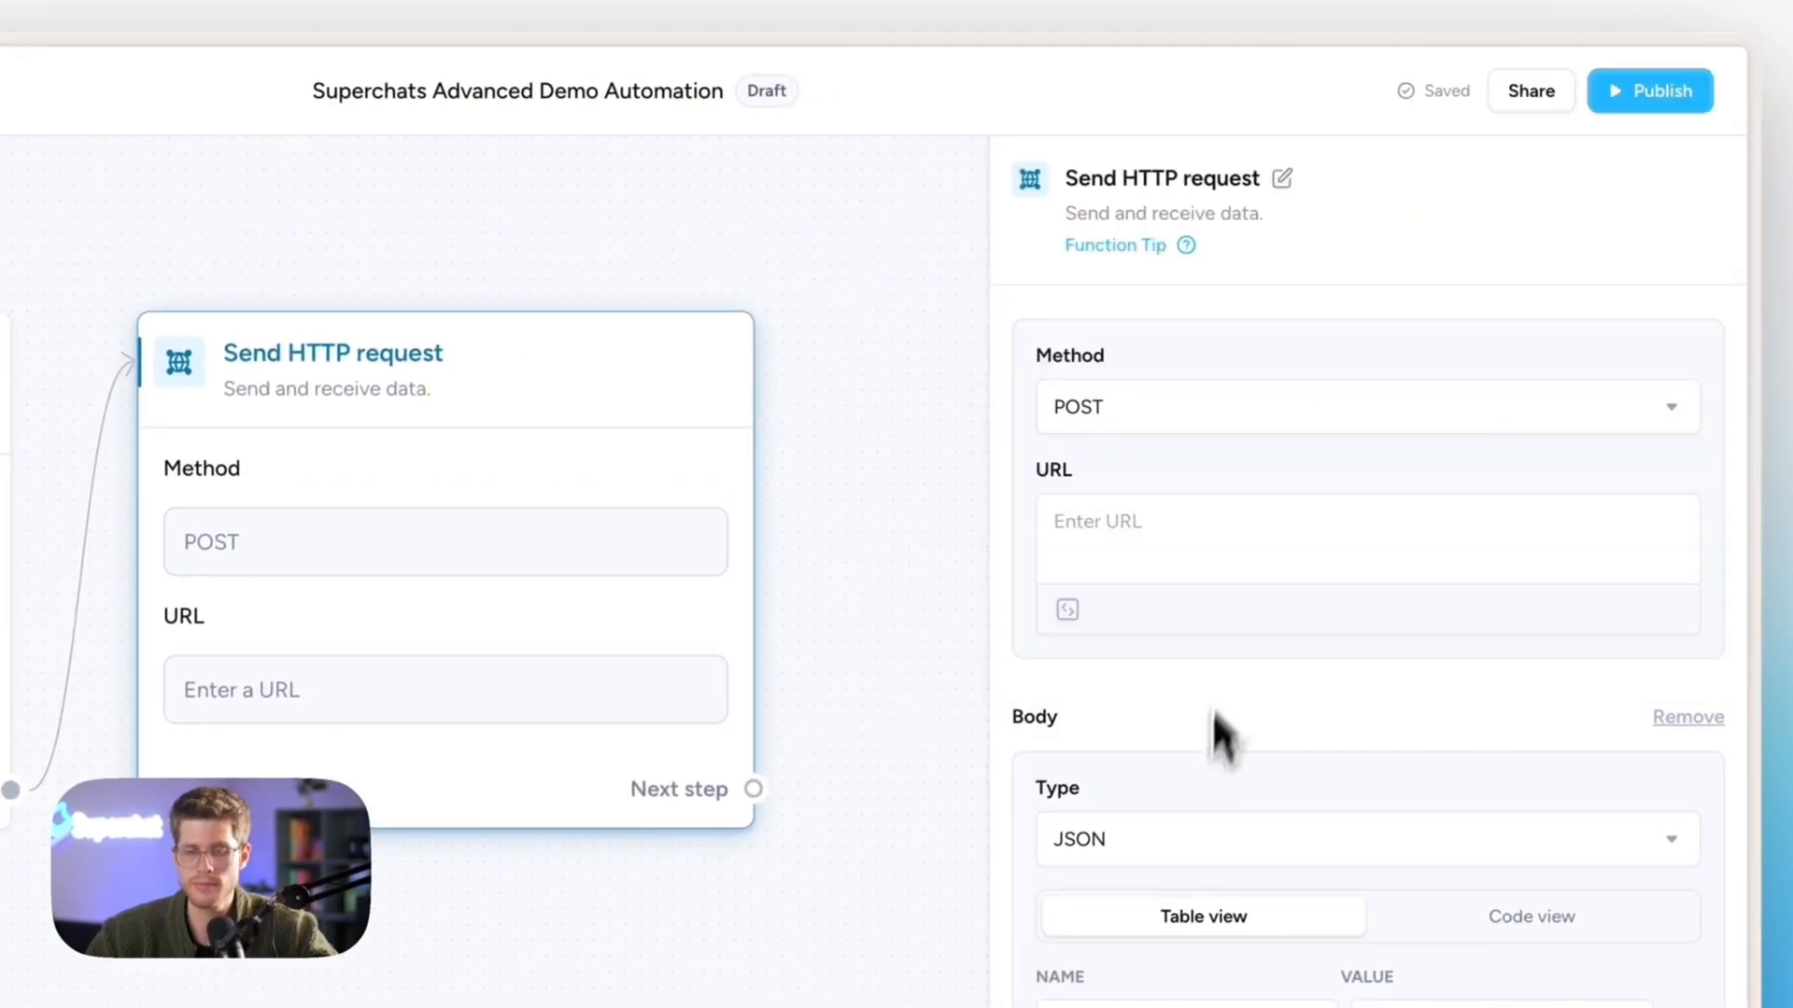
pyautogui.click(1293, 408)
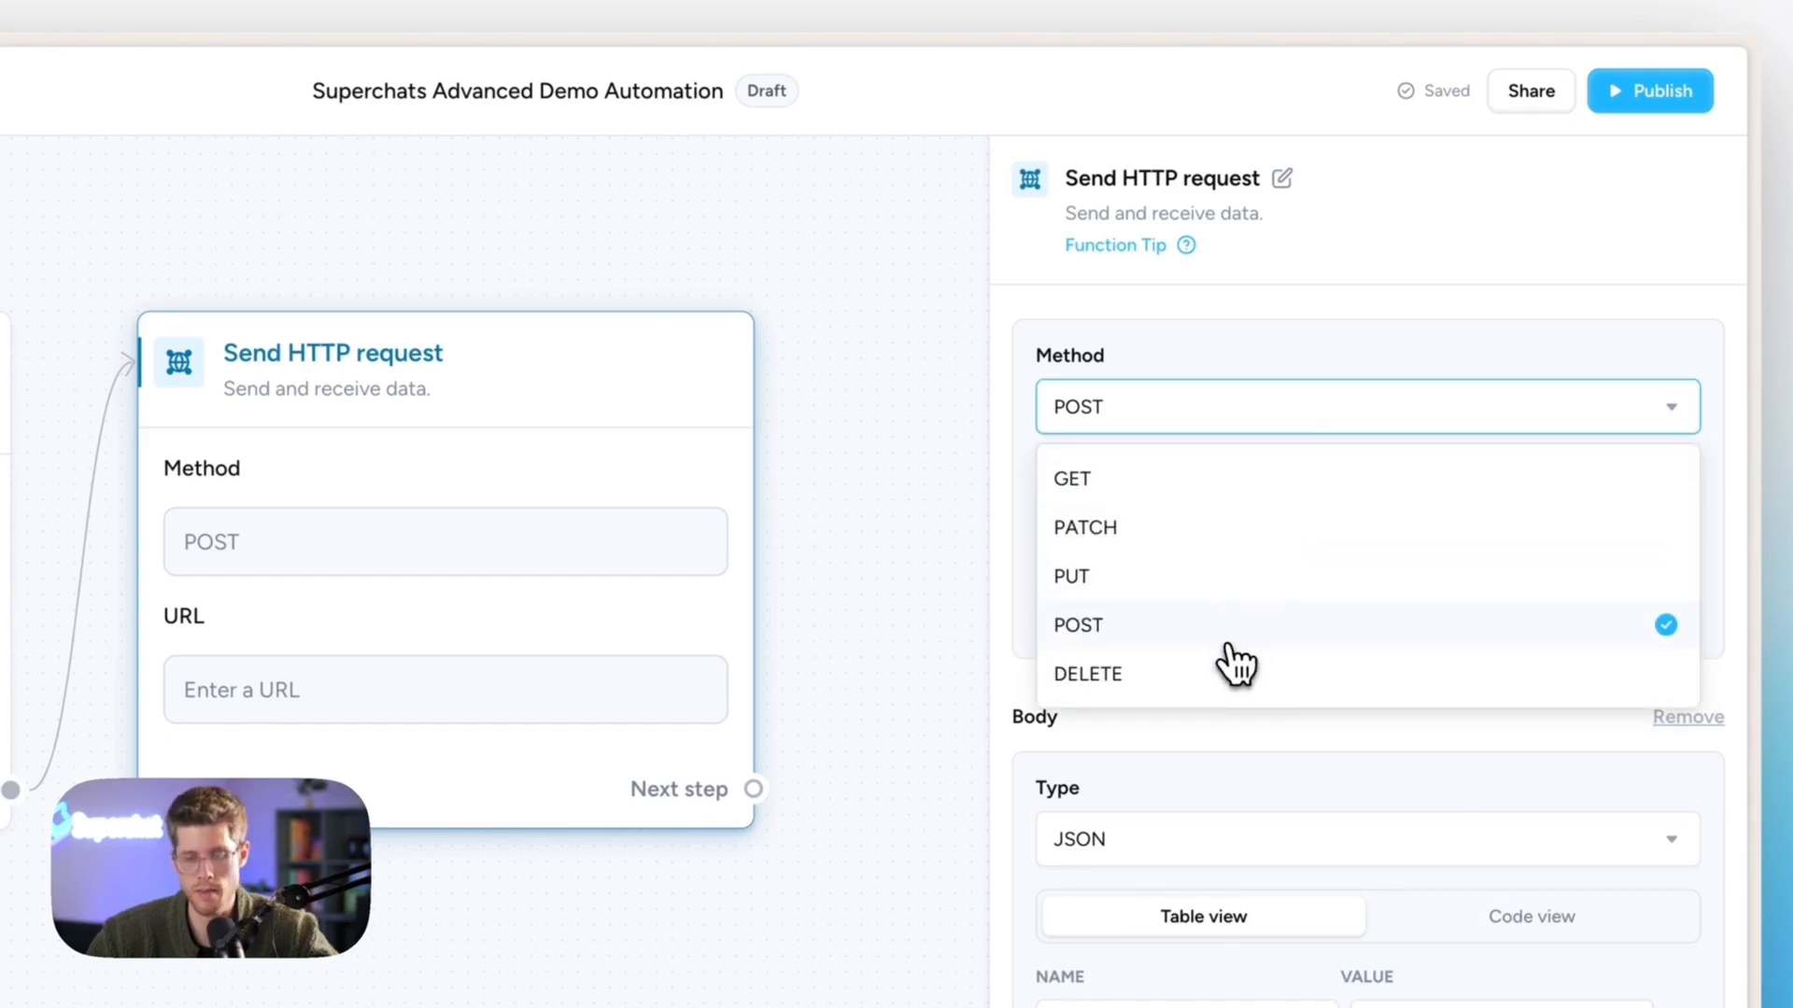
pyautogui.click(1228, 646)
pyautogui.click(1248, 551)
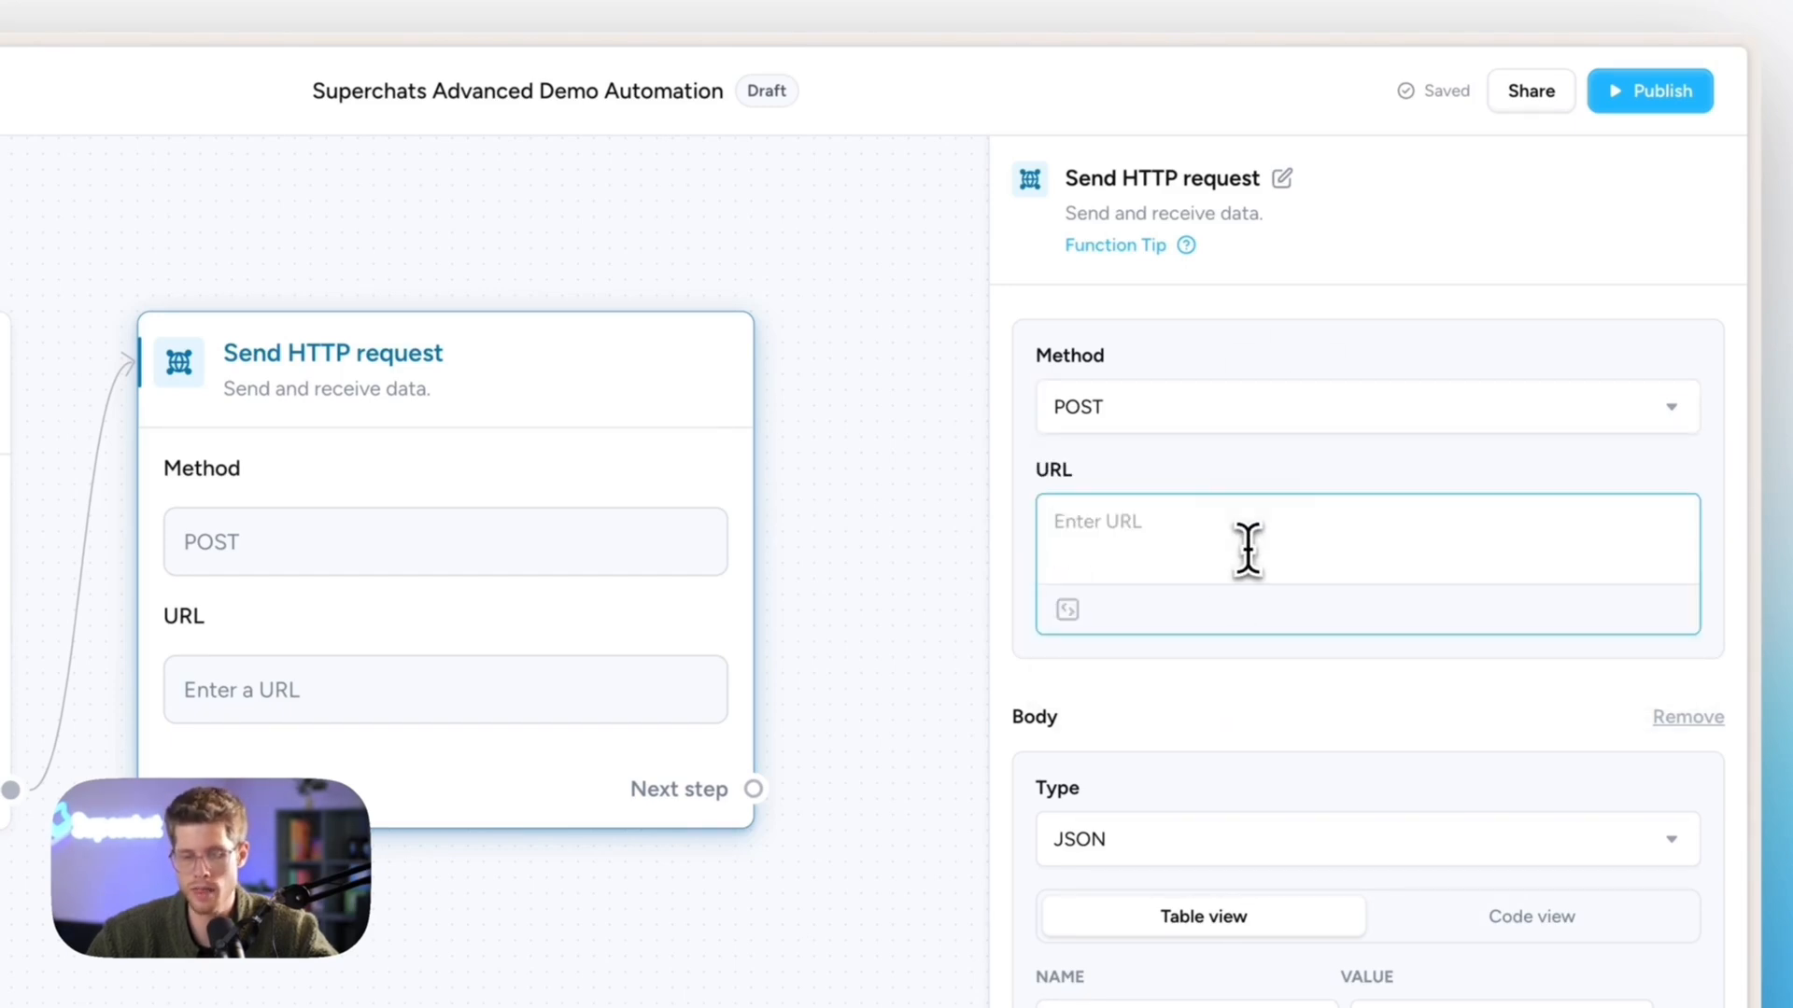
pyautogui.hotkey('ctrl', 'v')
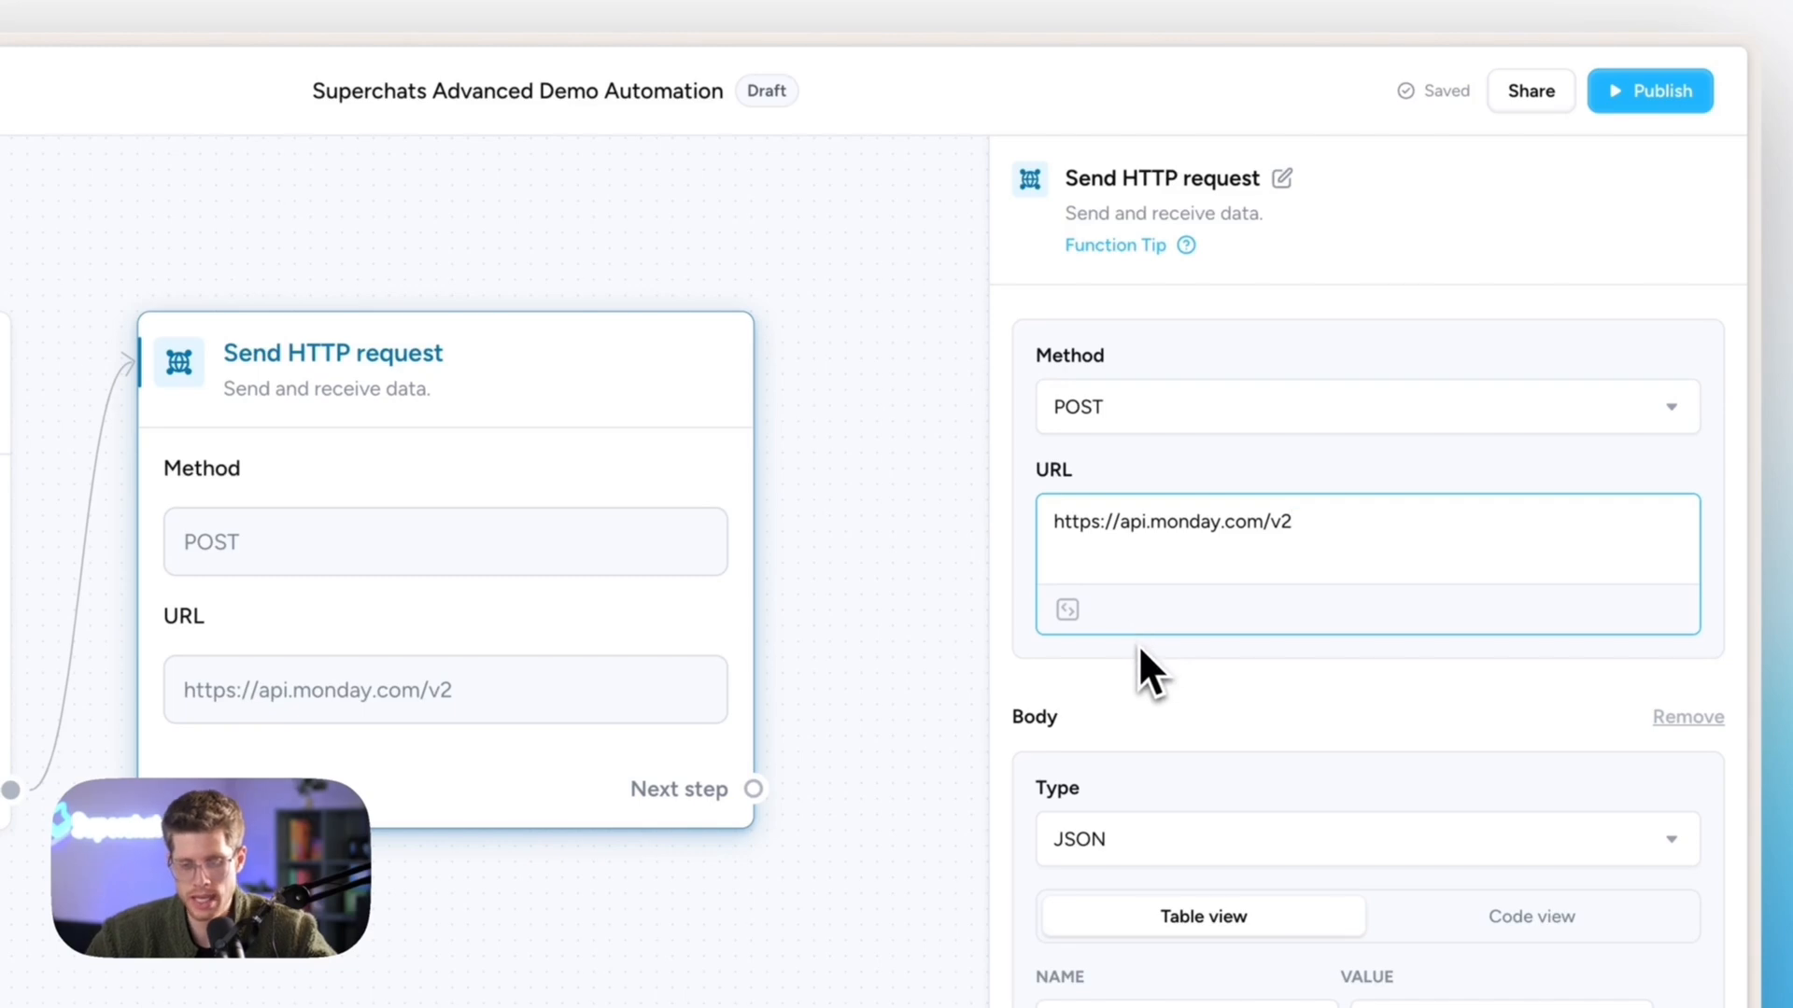
pyautogui.click(1216, 844)
# - Switch the body type to Plain text and use the saved Monday.com authentication
pyautogui.click(1209, 407)
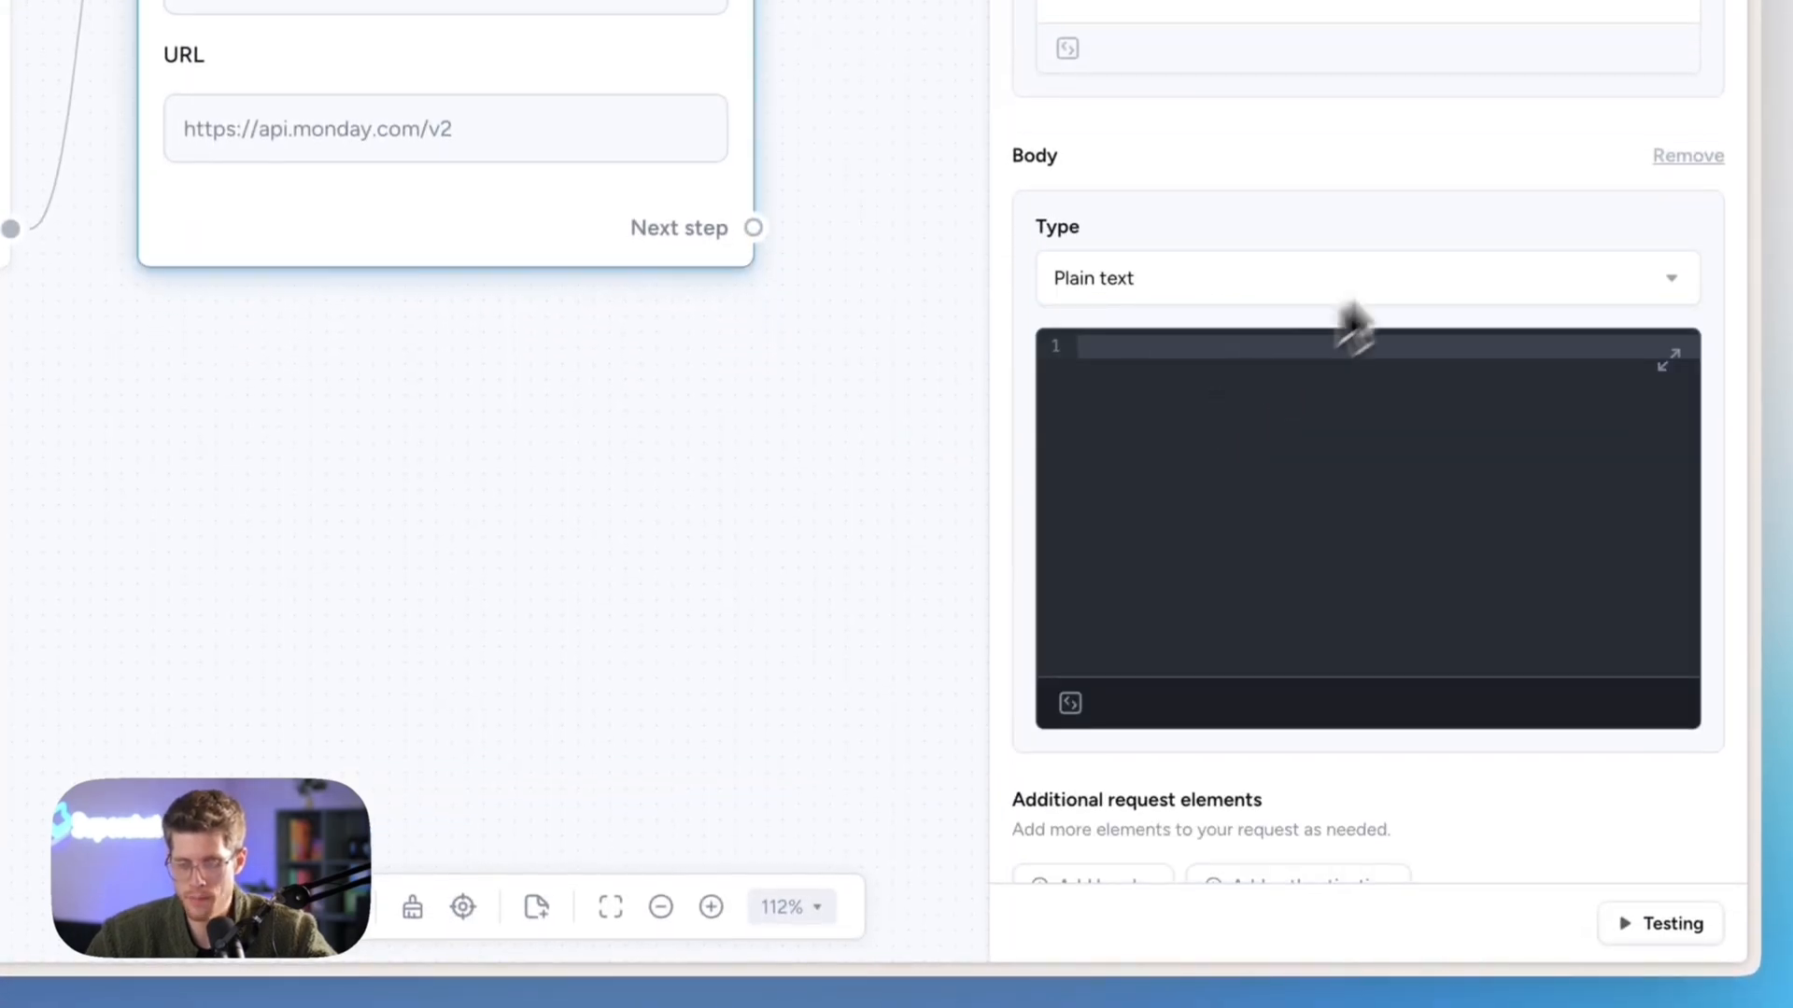
pyautogui.scroll(-1, 1484, 210)
pyautogui.scroll(-4, 1476, 224)
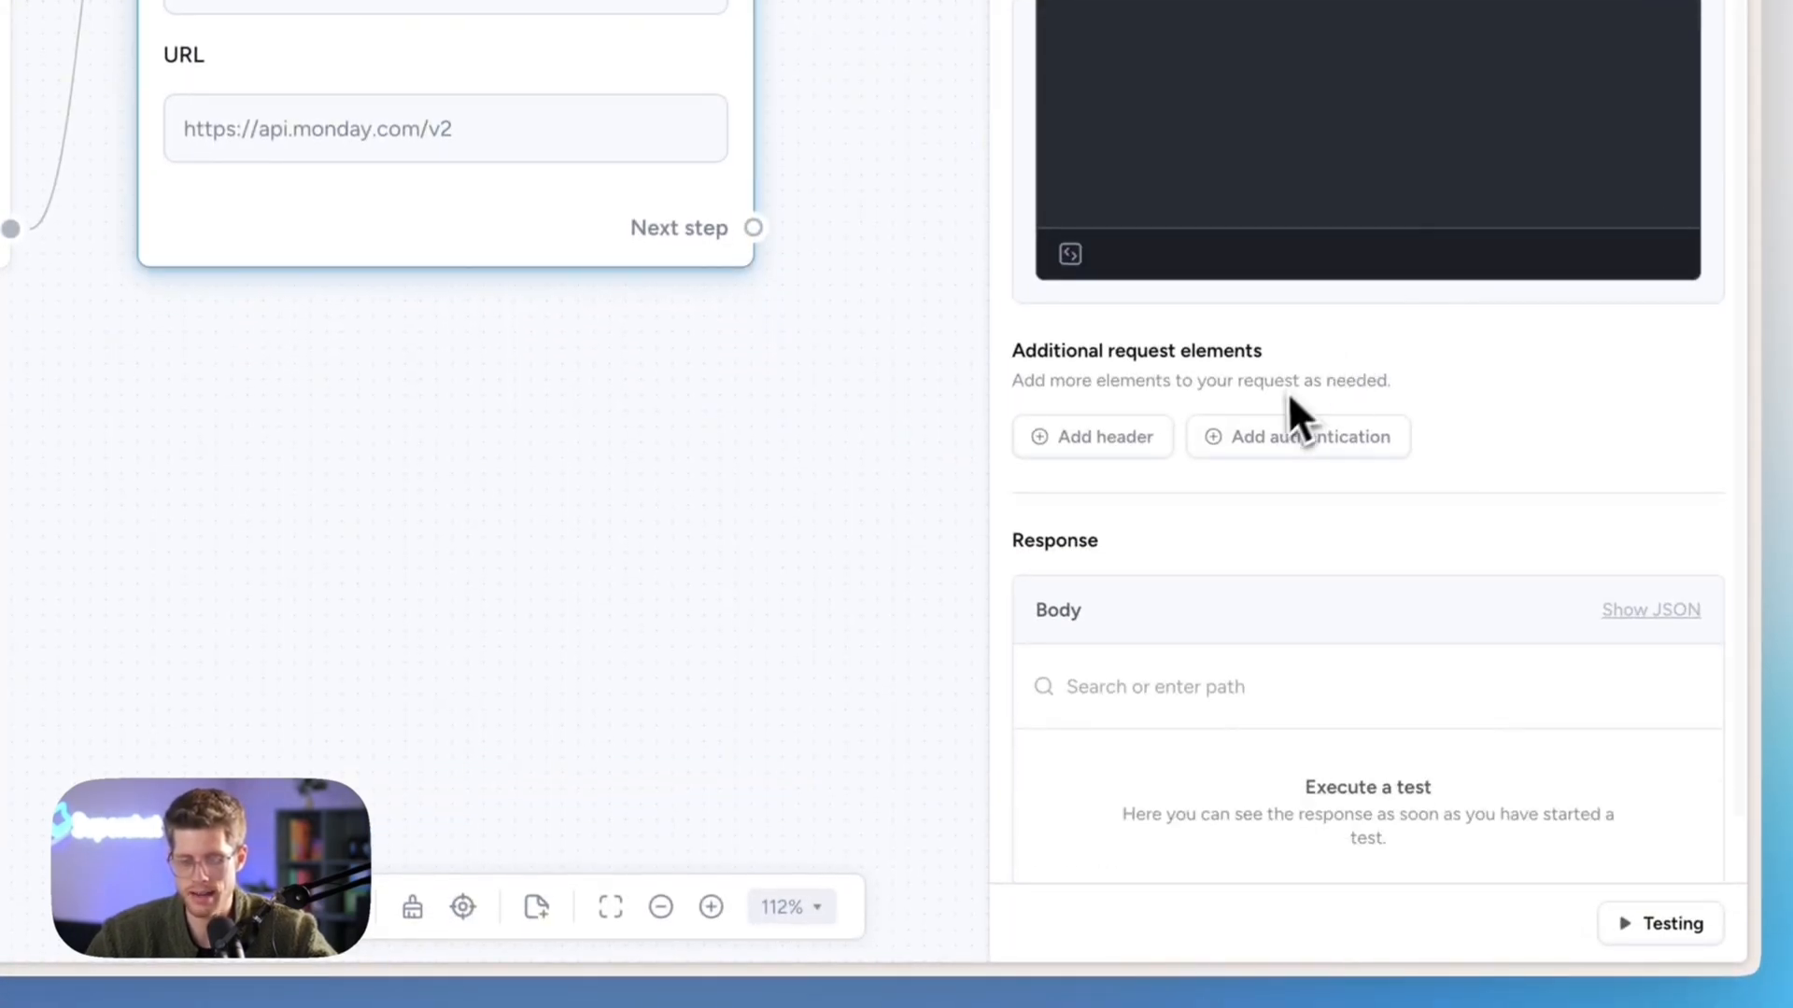
pyautogui.click(1297, 434)
pyautogui.click(1377, 173)
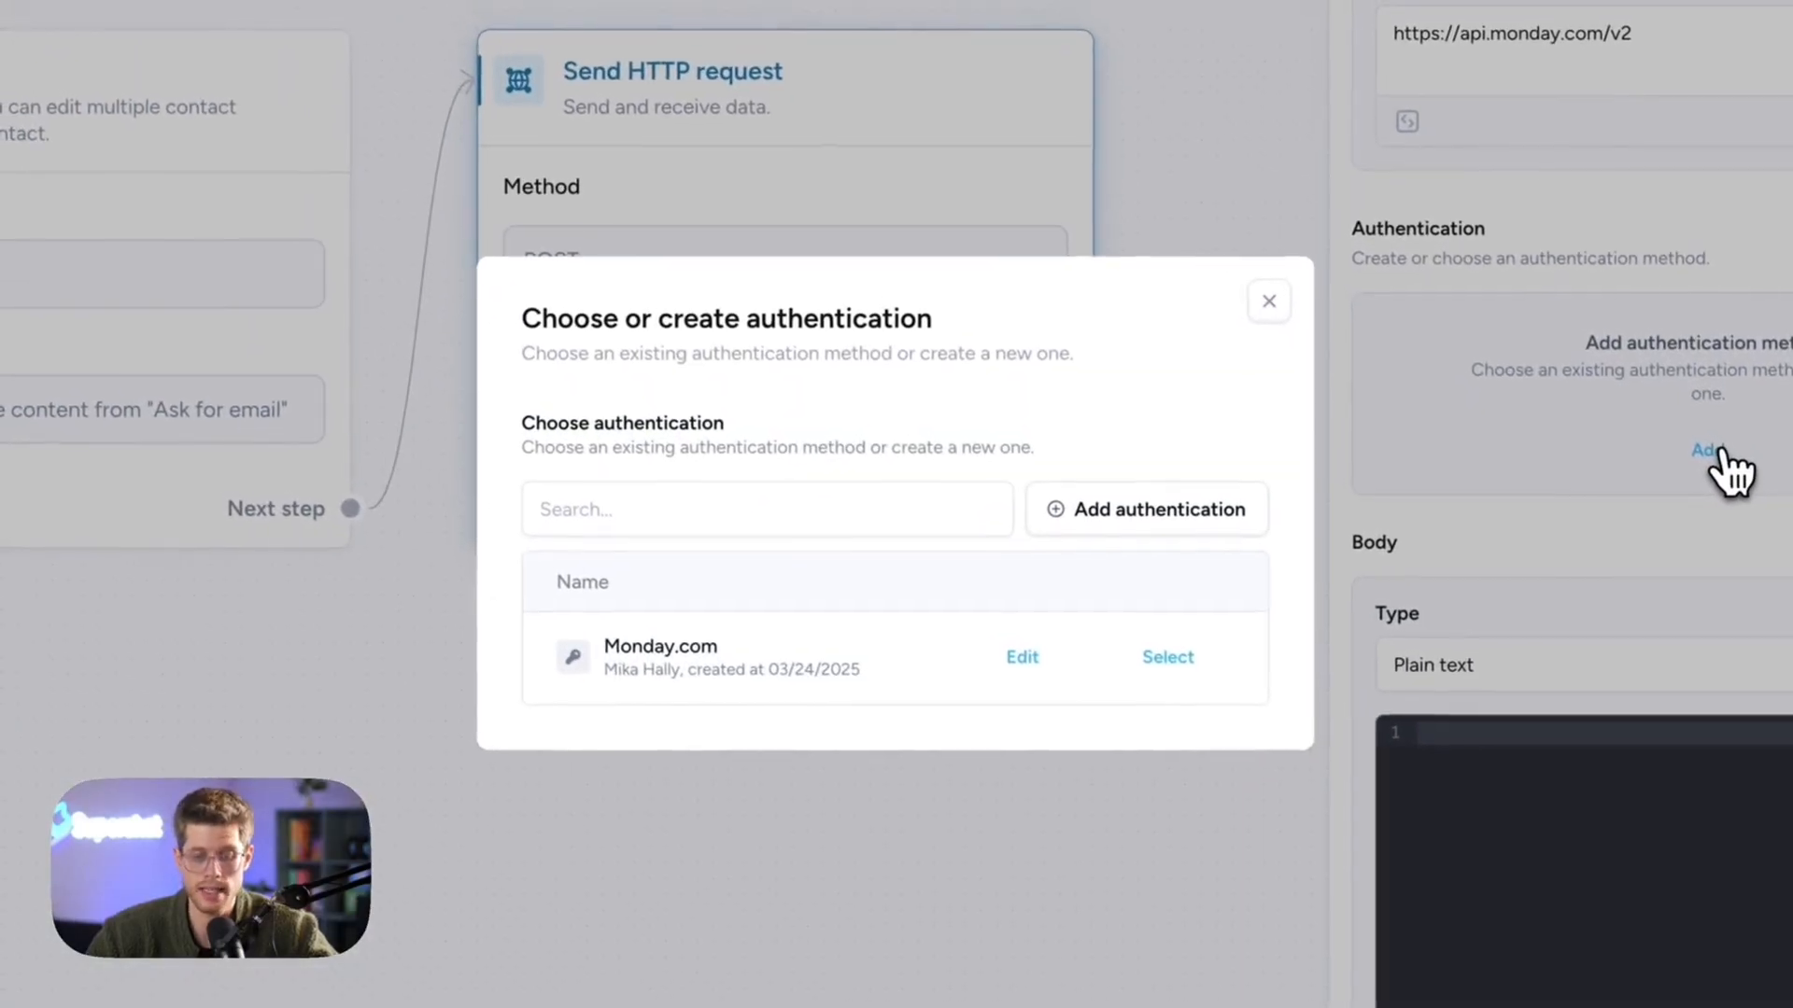
pyautogui.click(1169, 658)
pyautogui.scroll(-2, 1275, 280)
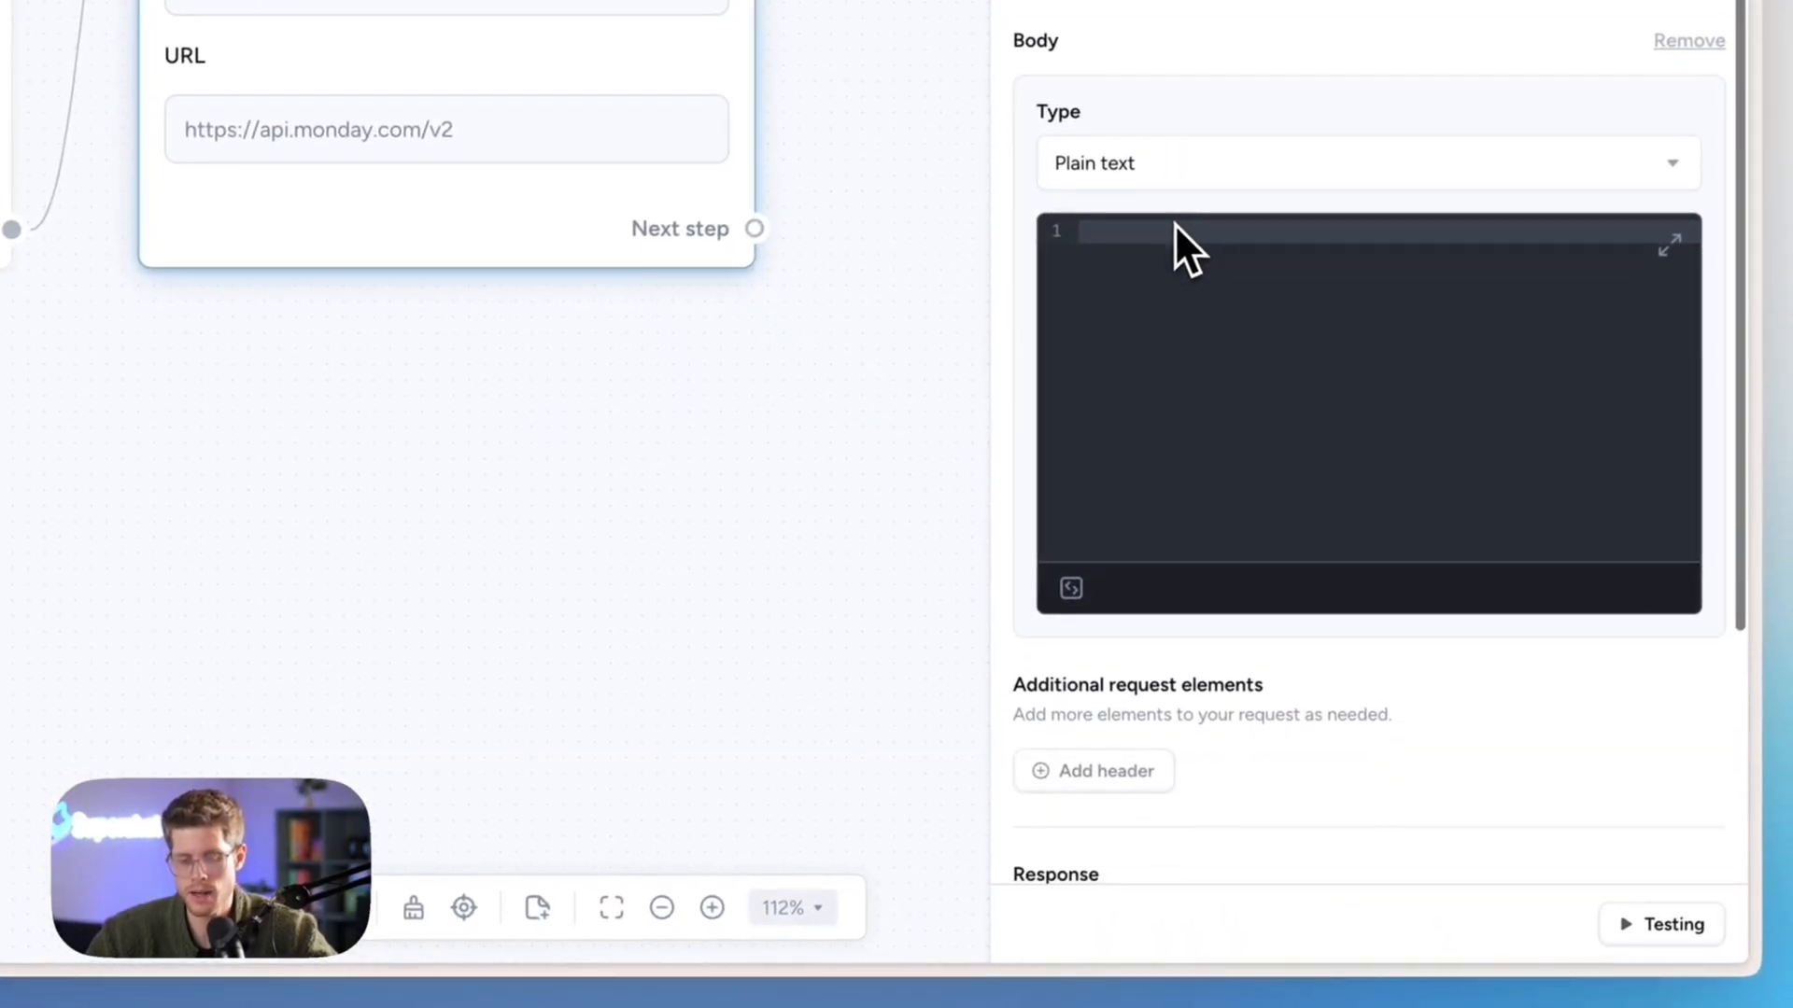
# - Copy the JSON query from the Automation note and paste it into the request body
pyautogui.press('super+space')
pyautogui.write('no')
pyautogui.press('Return')
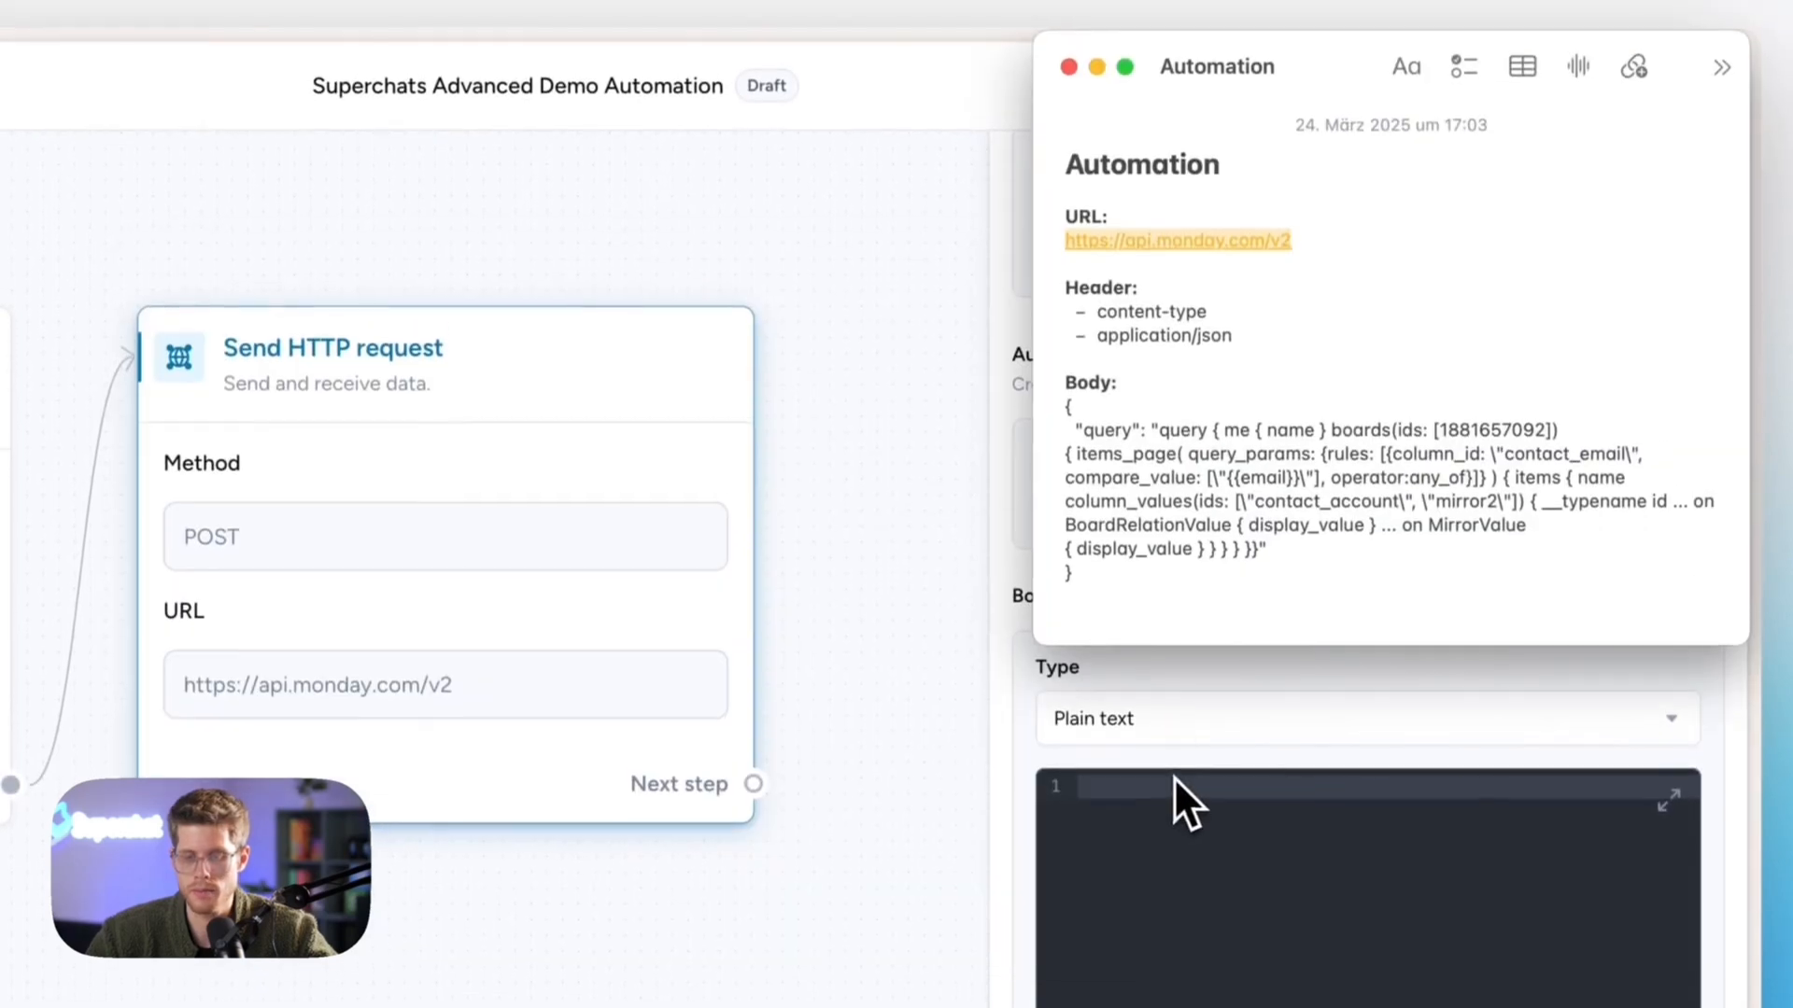
pyautogui.moveTo(1109, 592); pyautogui.dragTo(1044, 412)
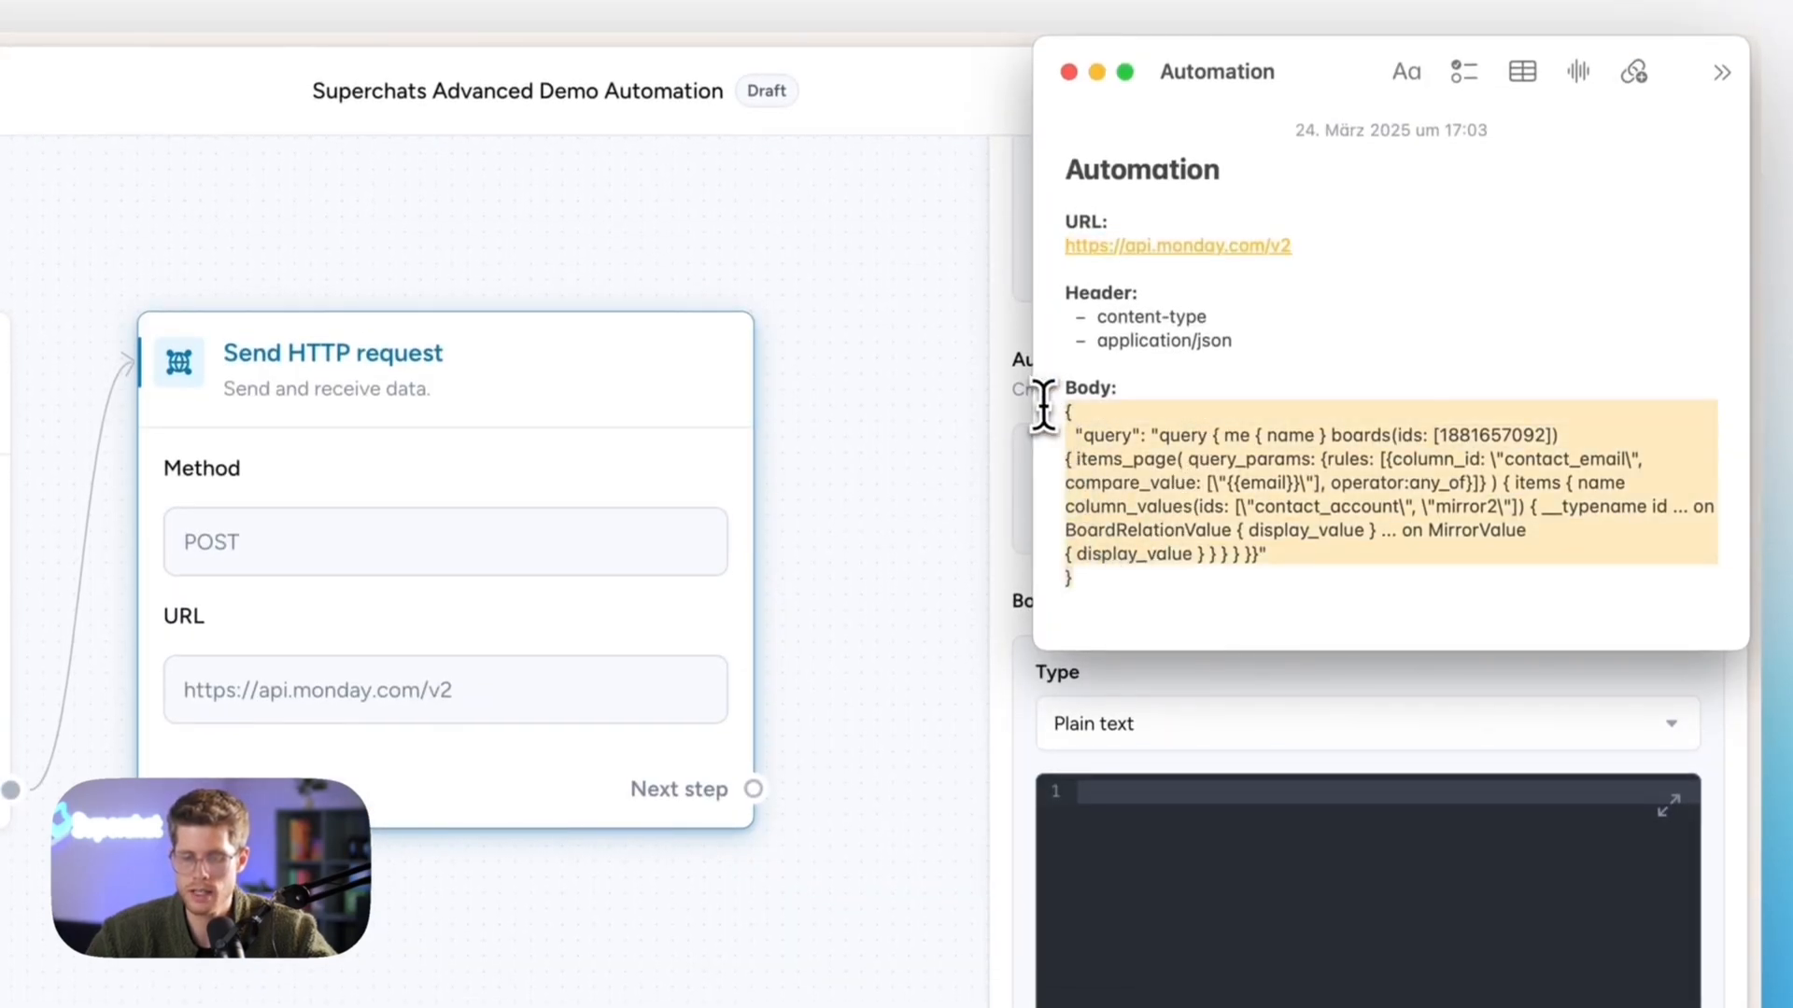
pyautogui.click(1244, 950)
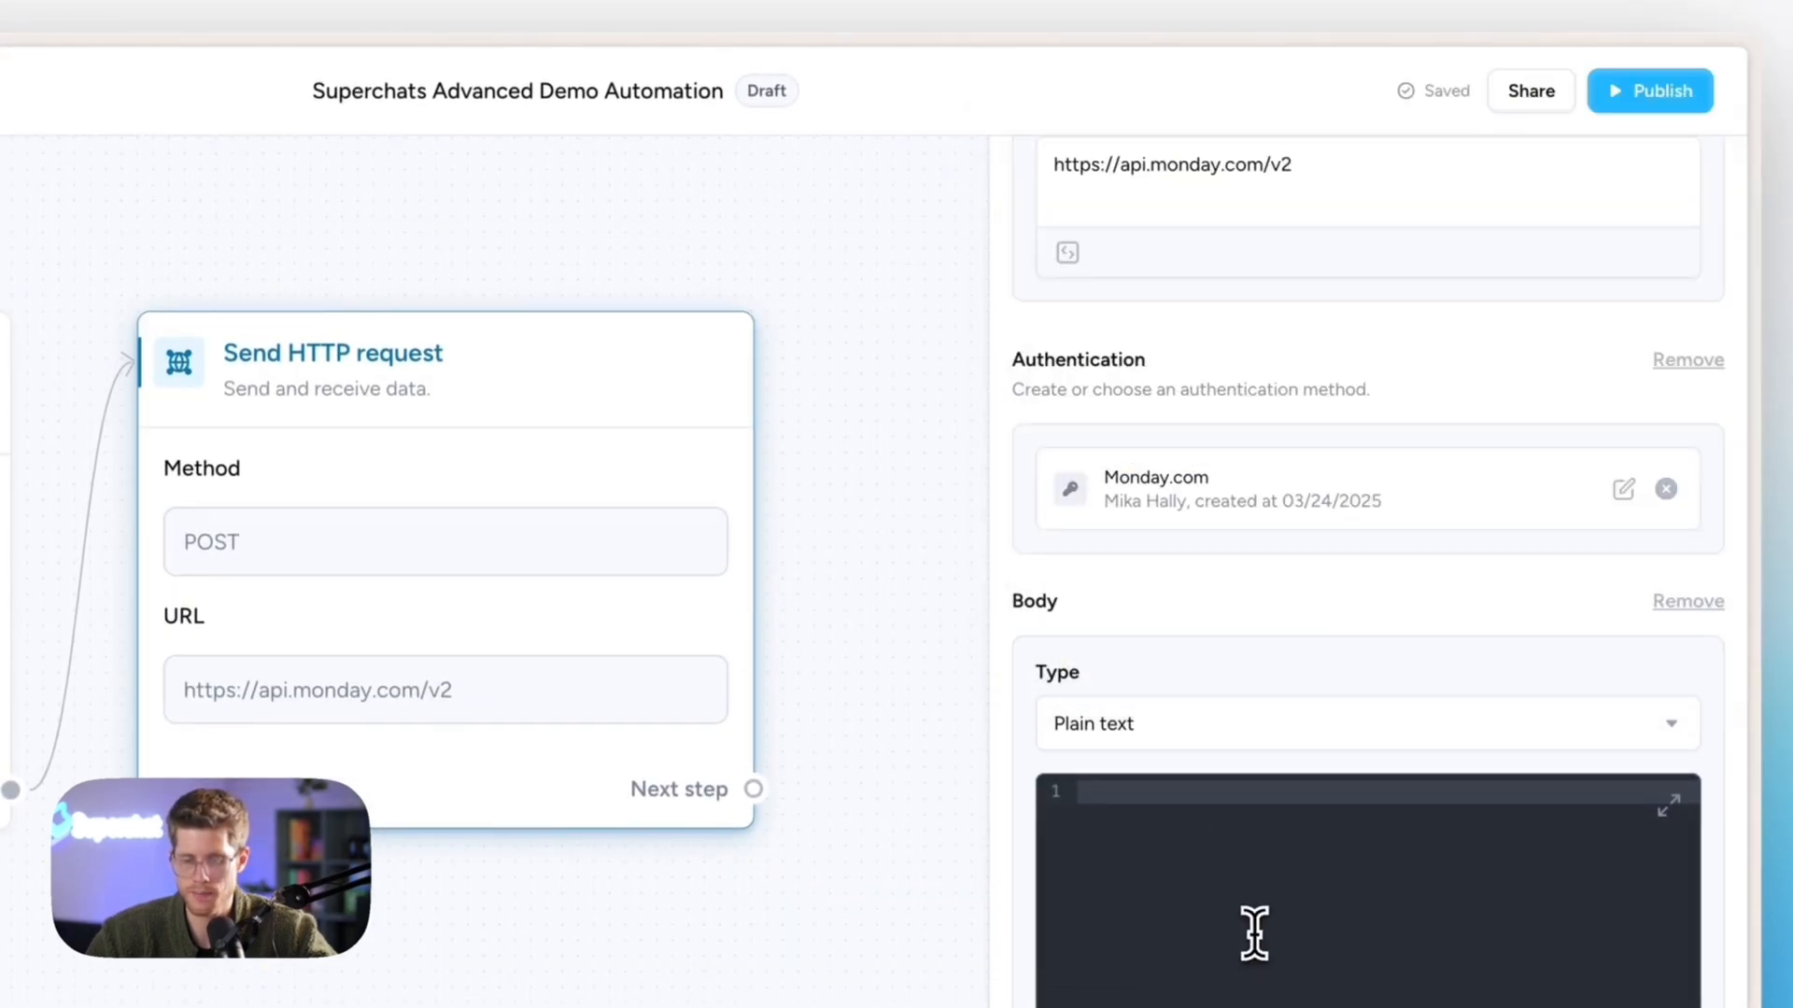
pyautogui.press('super+v')
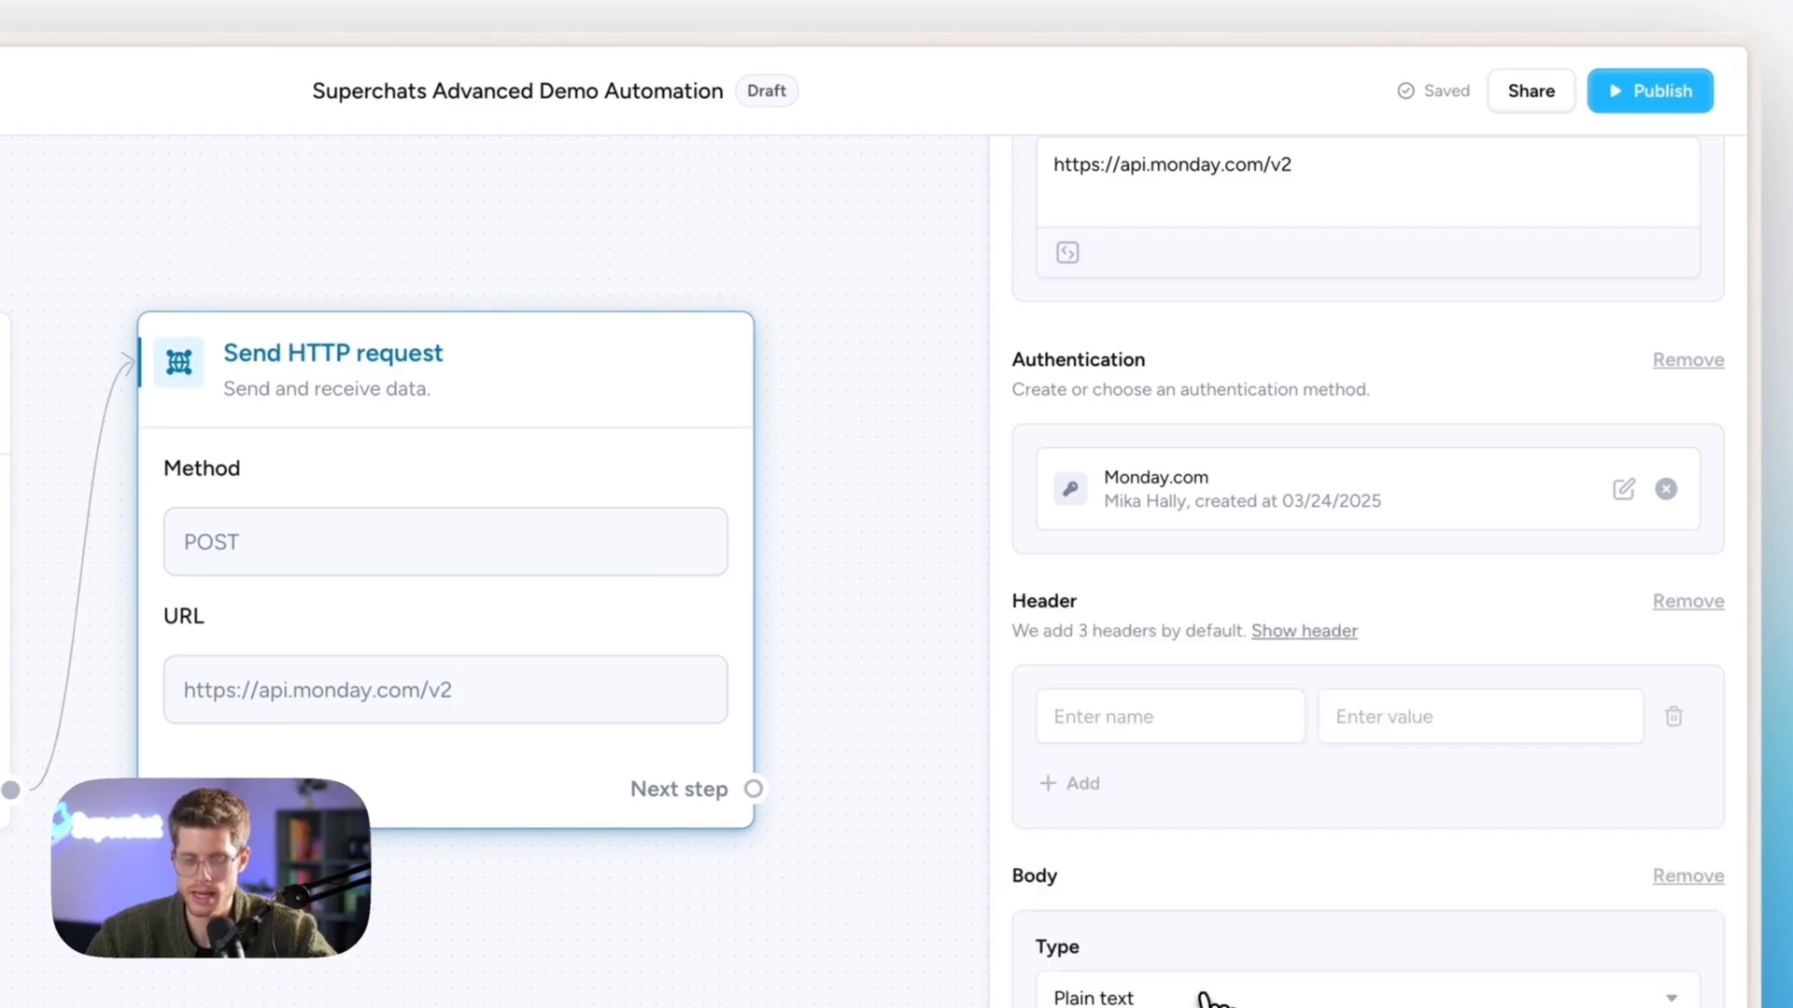
# - Paste content-type from the Automation note as the request header name
pyautogui.press('super+space')
pyautogui.write('no')
pyautogui.press('Return')
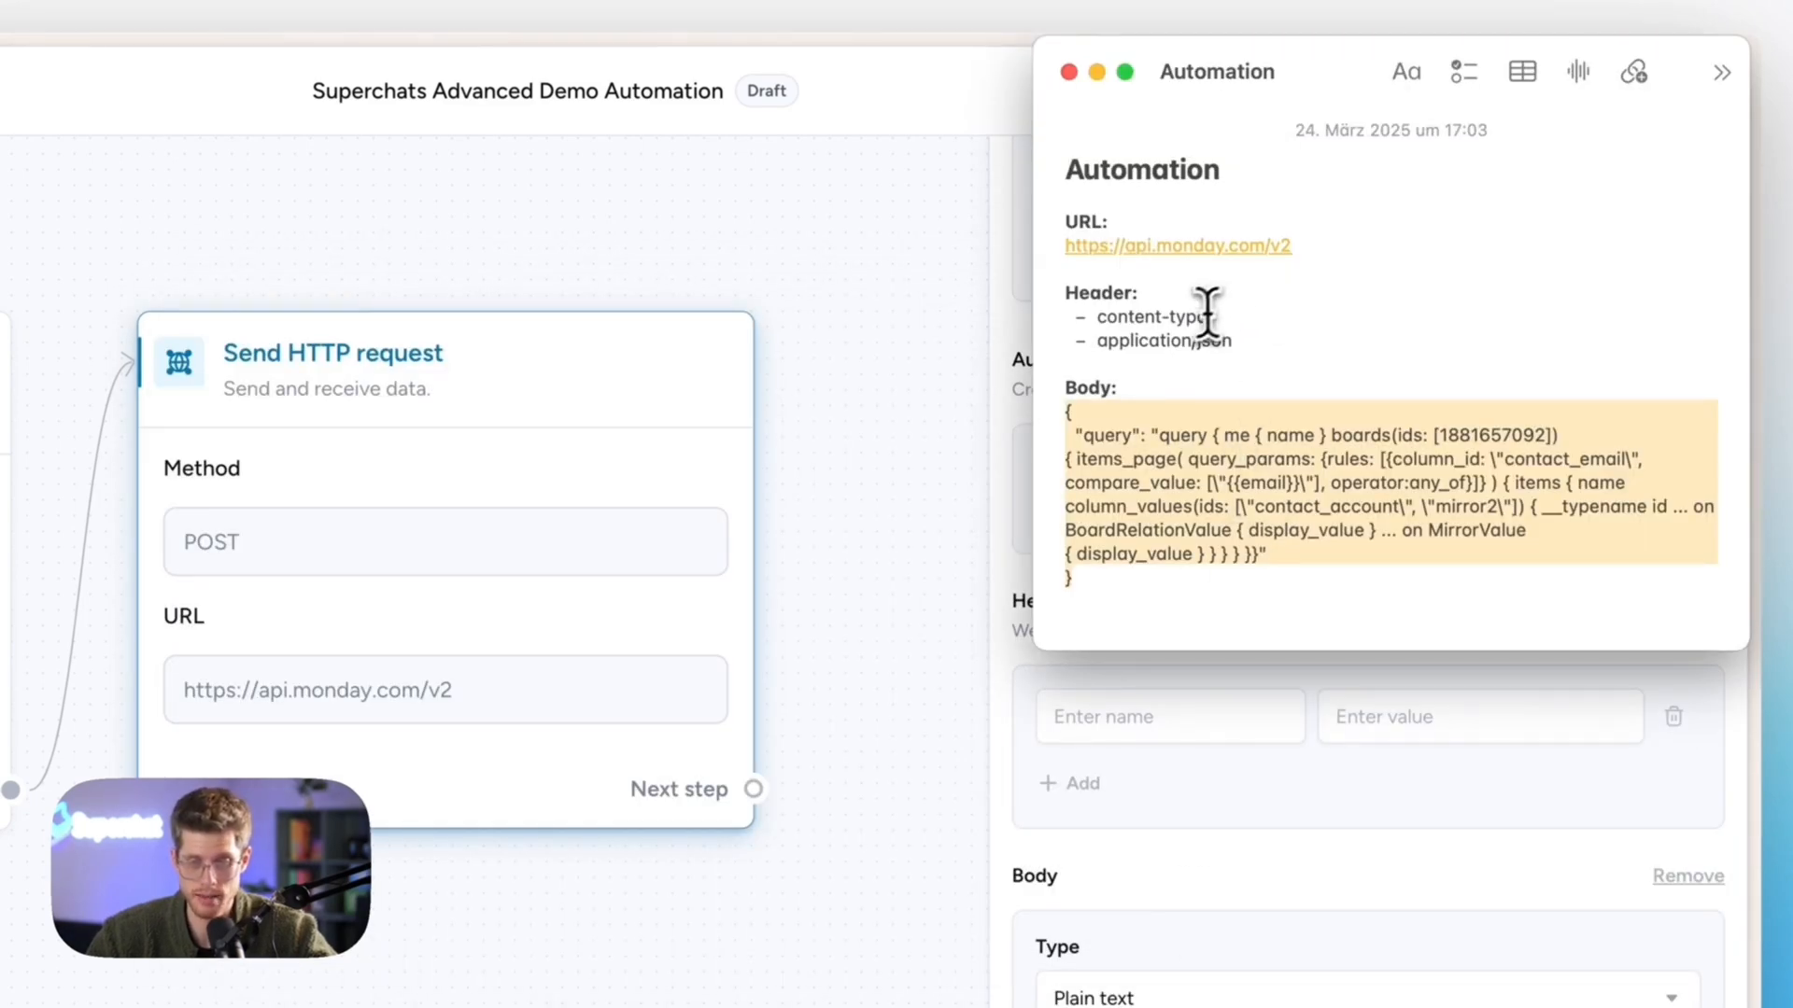
pyautogui.moveTo(1102, 320); pyautogui.dragTo(1345, 323)
pyautogui.hotkey('ctrl', 'c')
pyautogui.click(1239, 712)
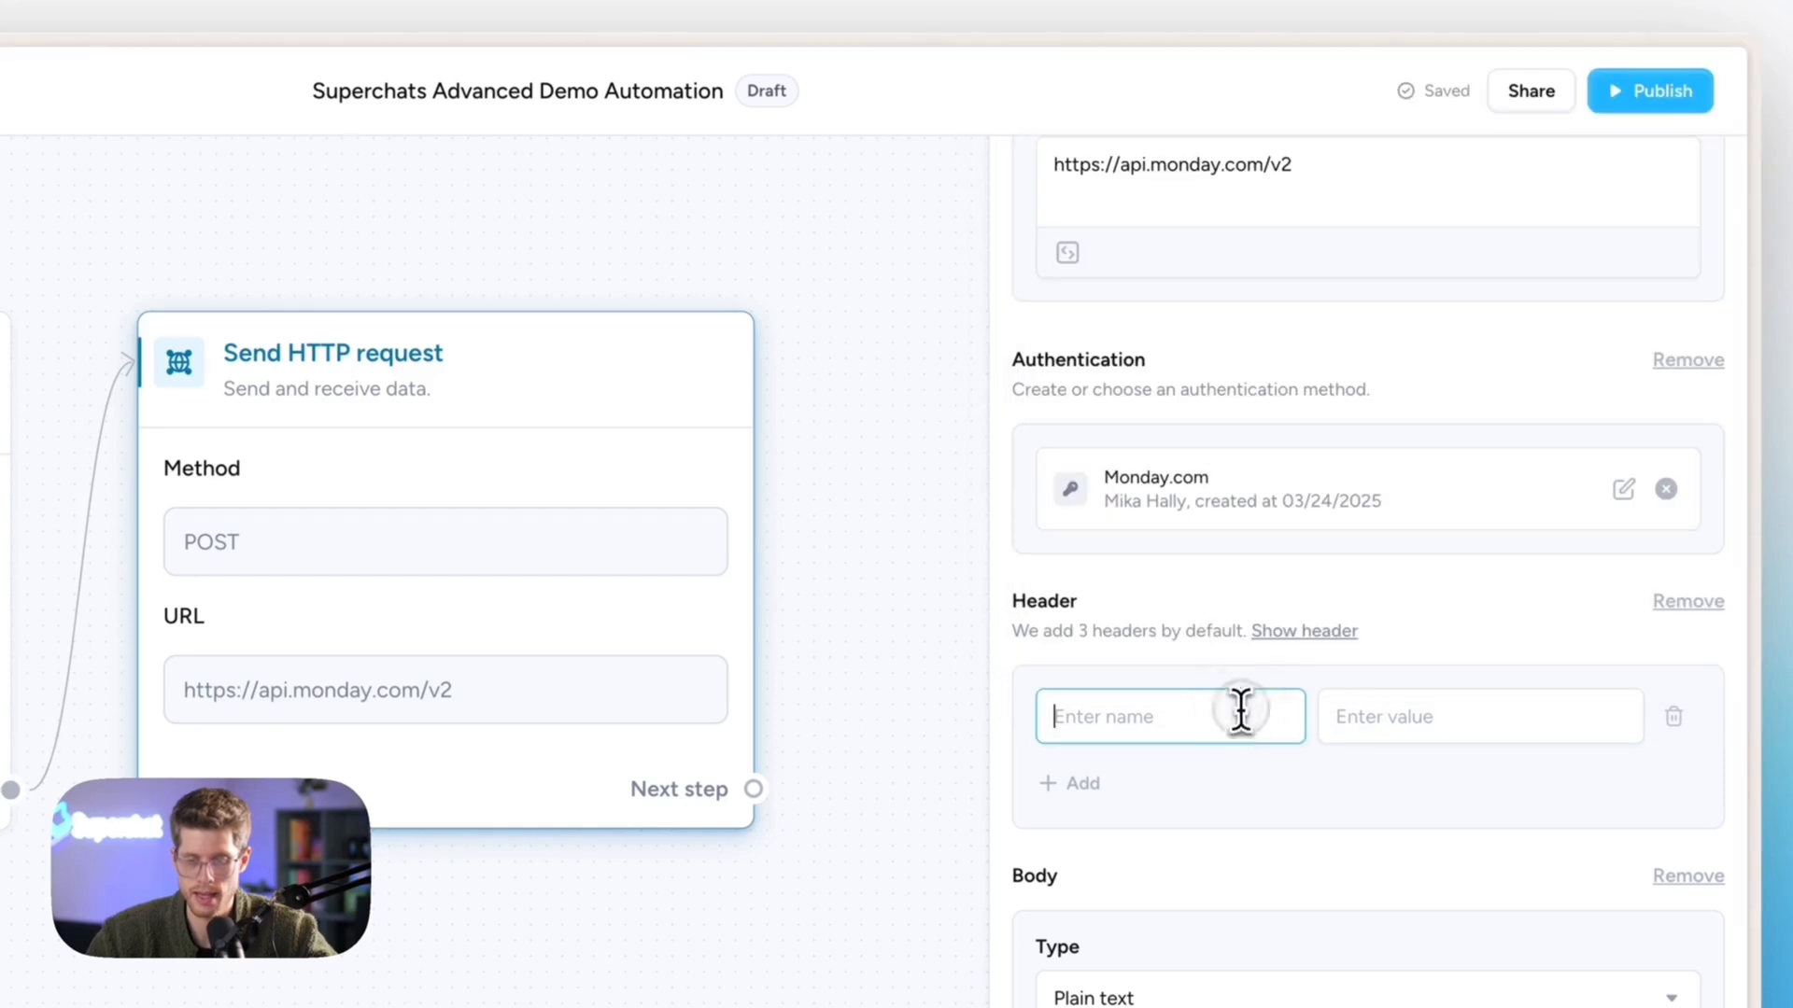
pyautogui.hotkey('ctrl', 'v')
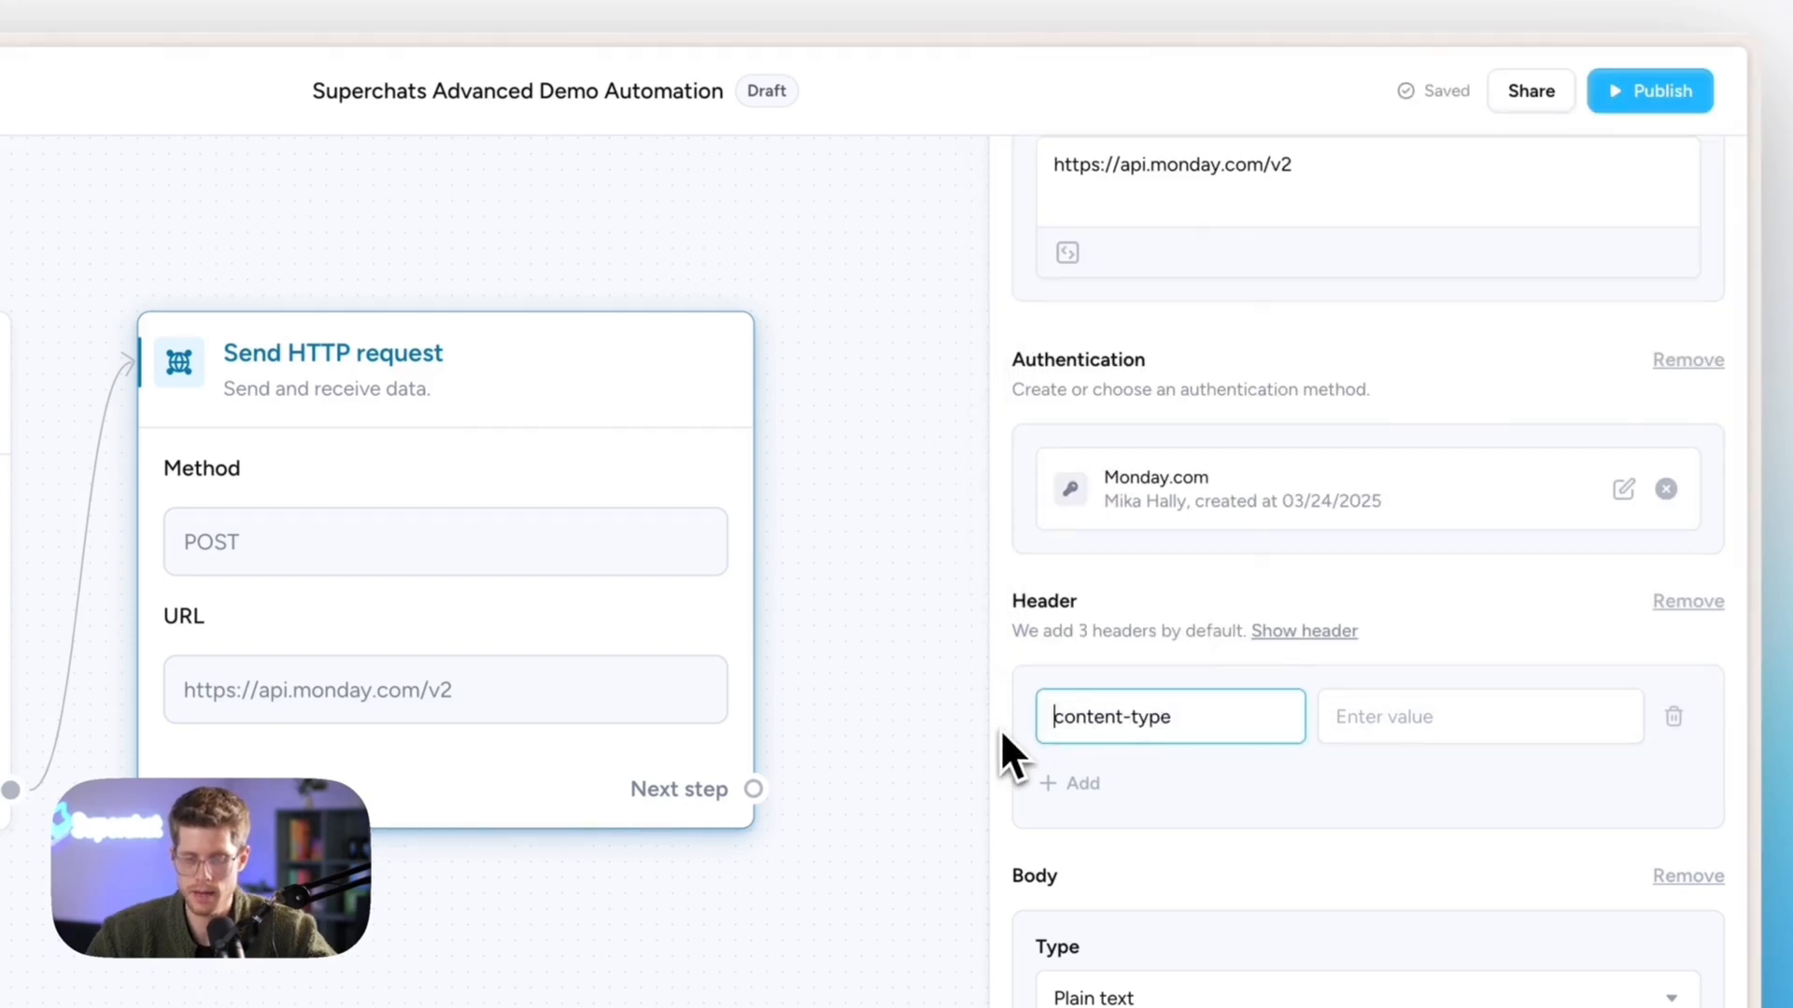
# - Enter application/json as the content-type header value
pyautogui.press('super+space')
pyautogui.write('no')
pyautogui.press('Return')
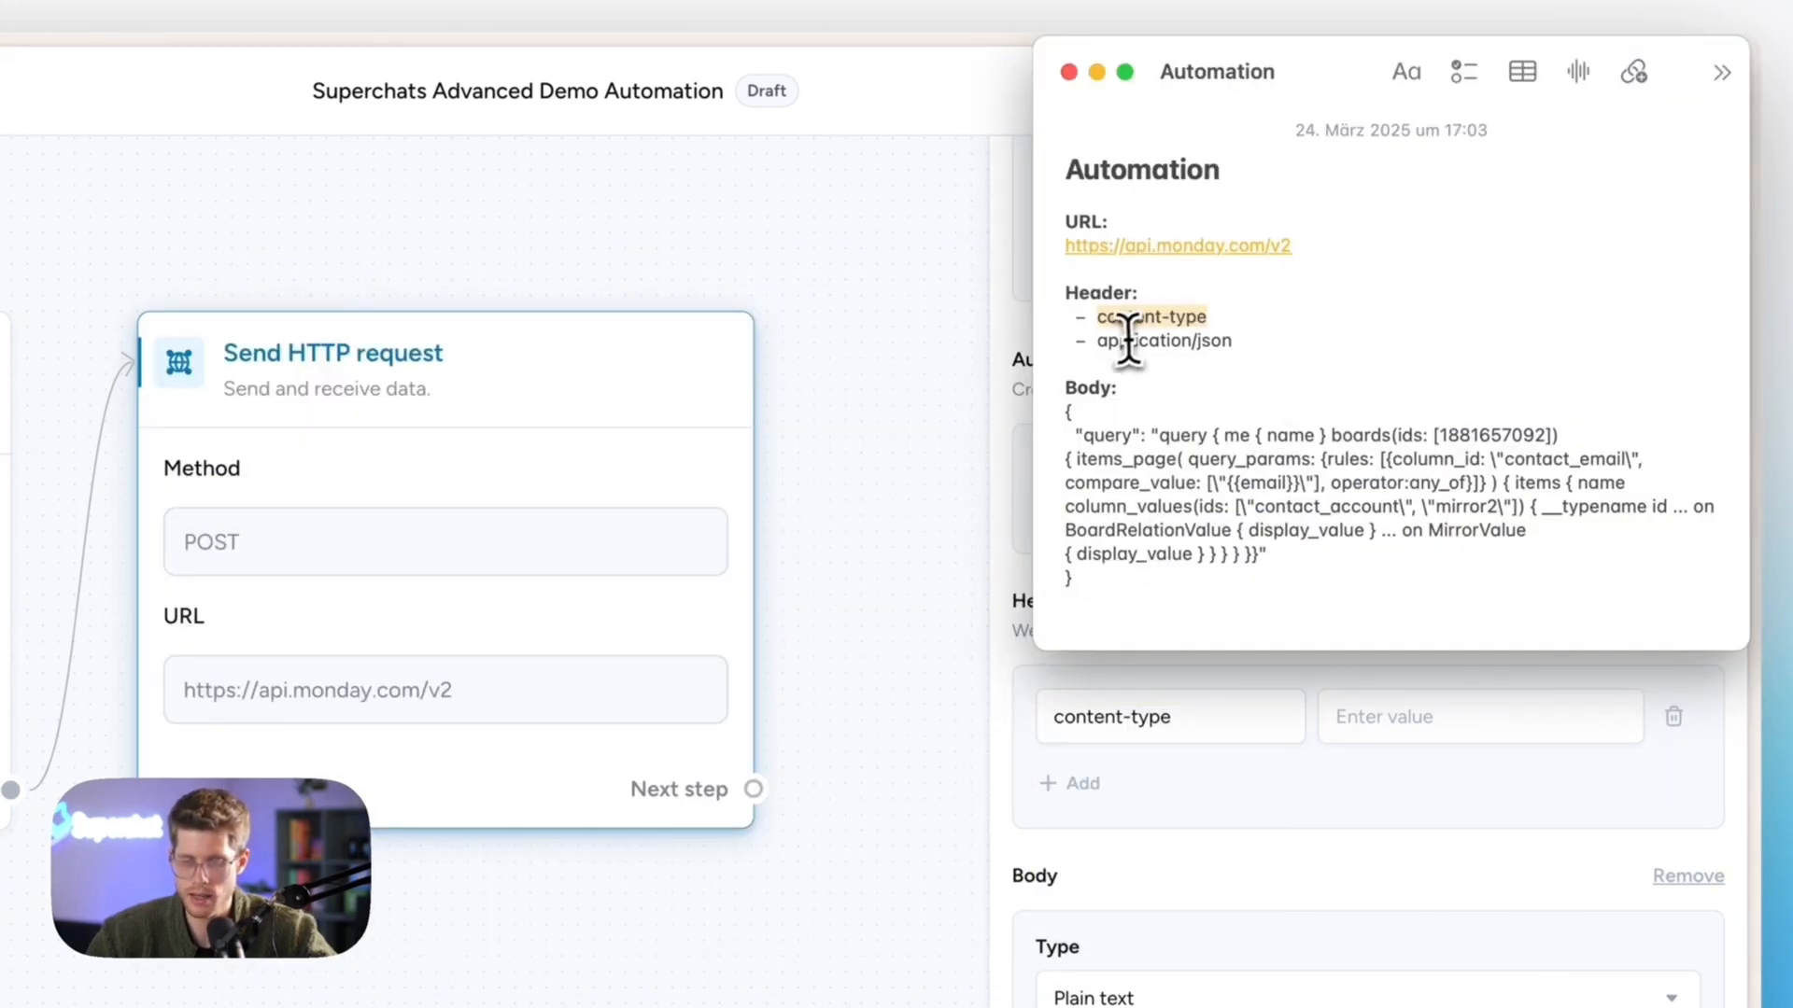
pyautogui.moveTo(1099, 342); pyautogui.dragTo(1327, 346)
pyautogui.press('super+Tab')
pyautogui.click(1368, 728)
pyautogui.write('a')
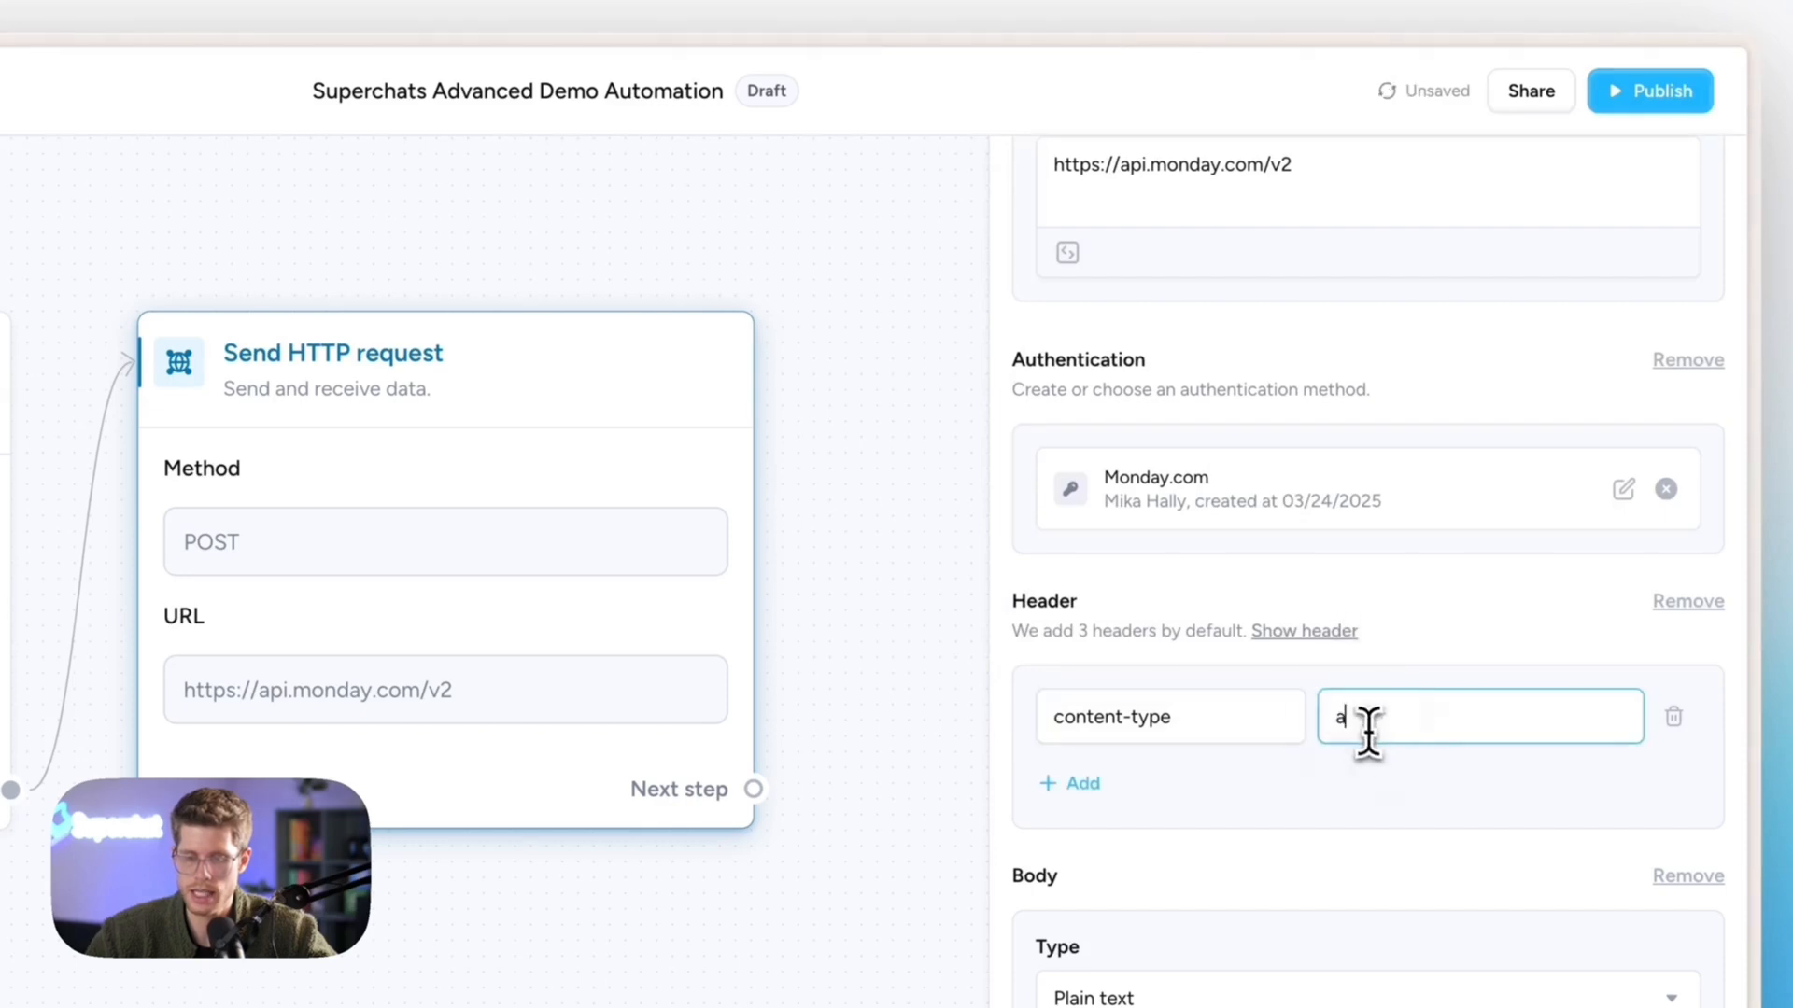
pyautogui.write('pplication/json')
pyautogui.click(1360, 814)
pyautogui.scroll(-6, 1354, 909)
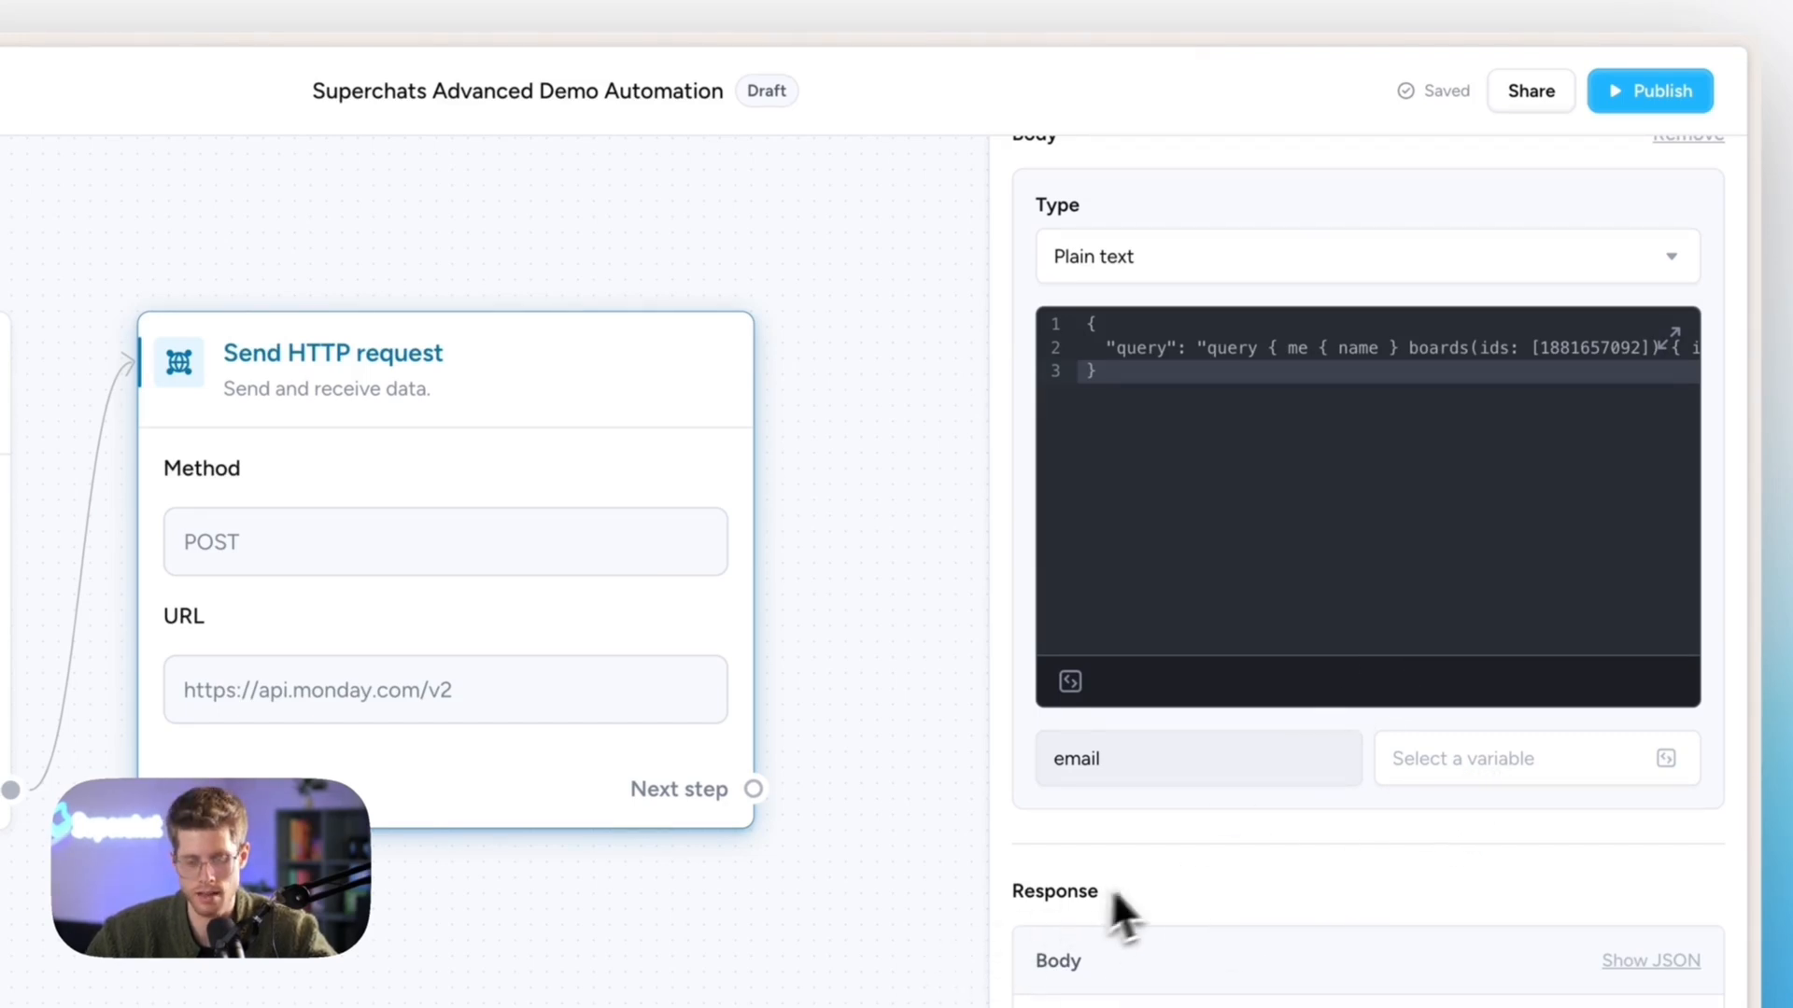
# - Map the email variable to Message content from the 'Ask for email' step
pyautogui.click(1664, 758)
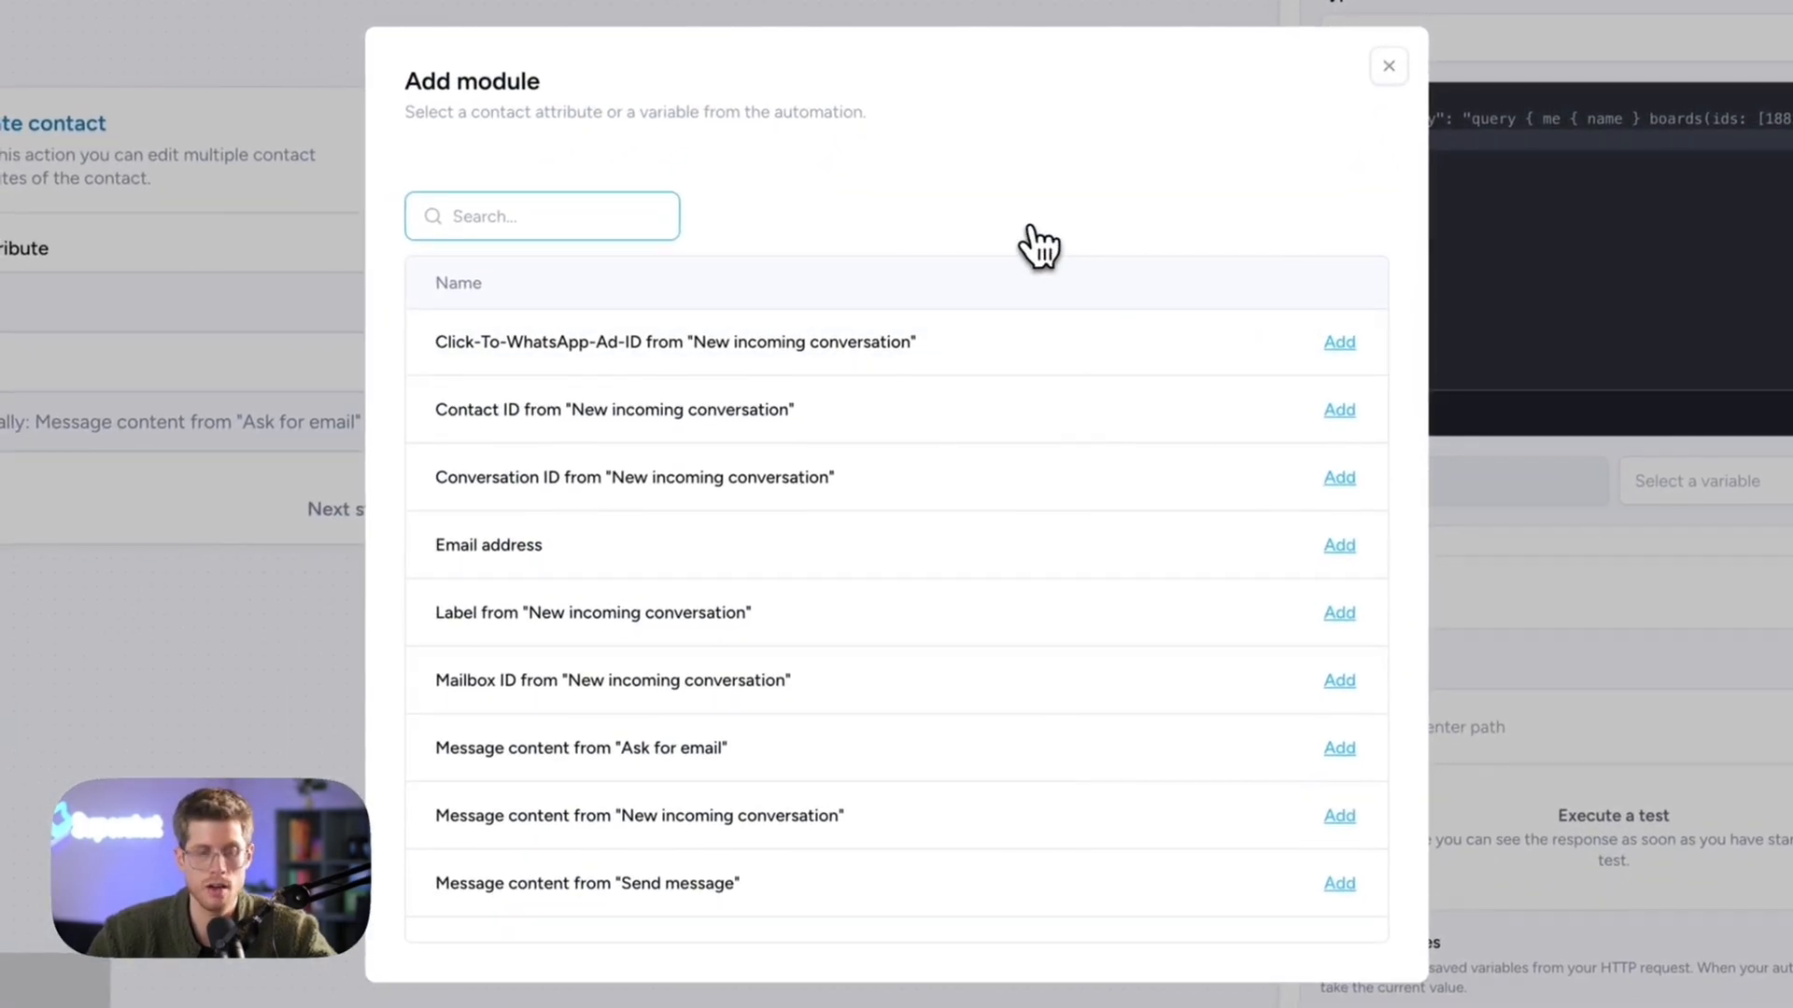
pyautogui.write('e-ma')
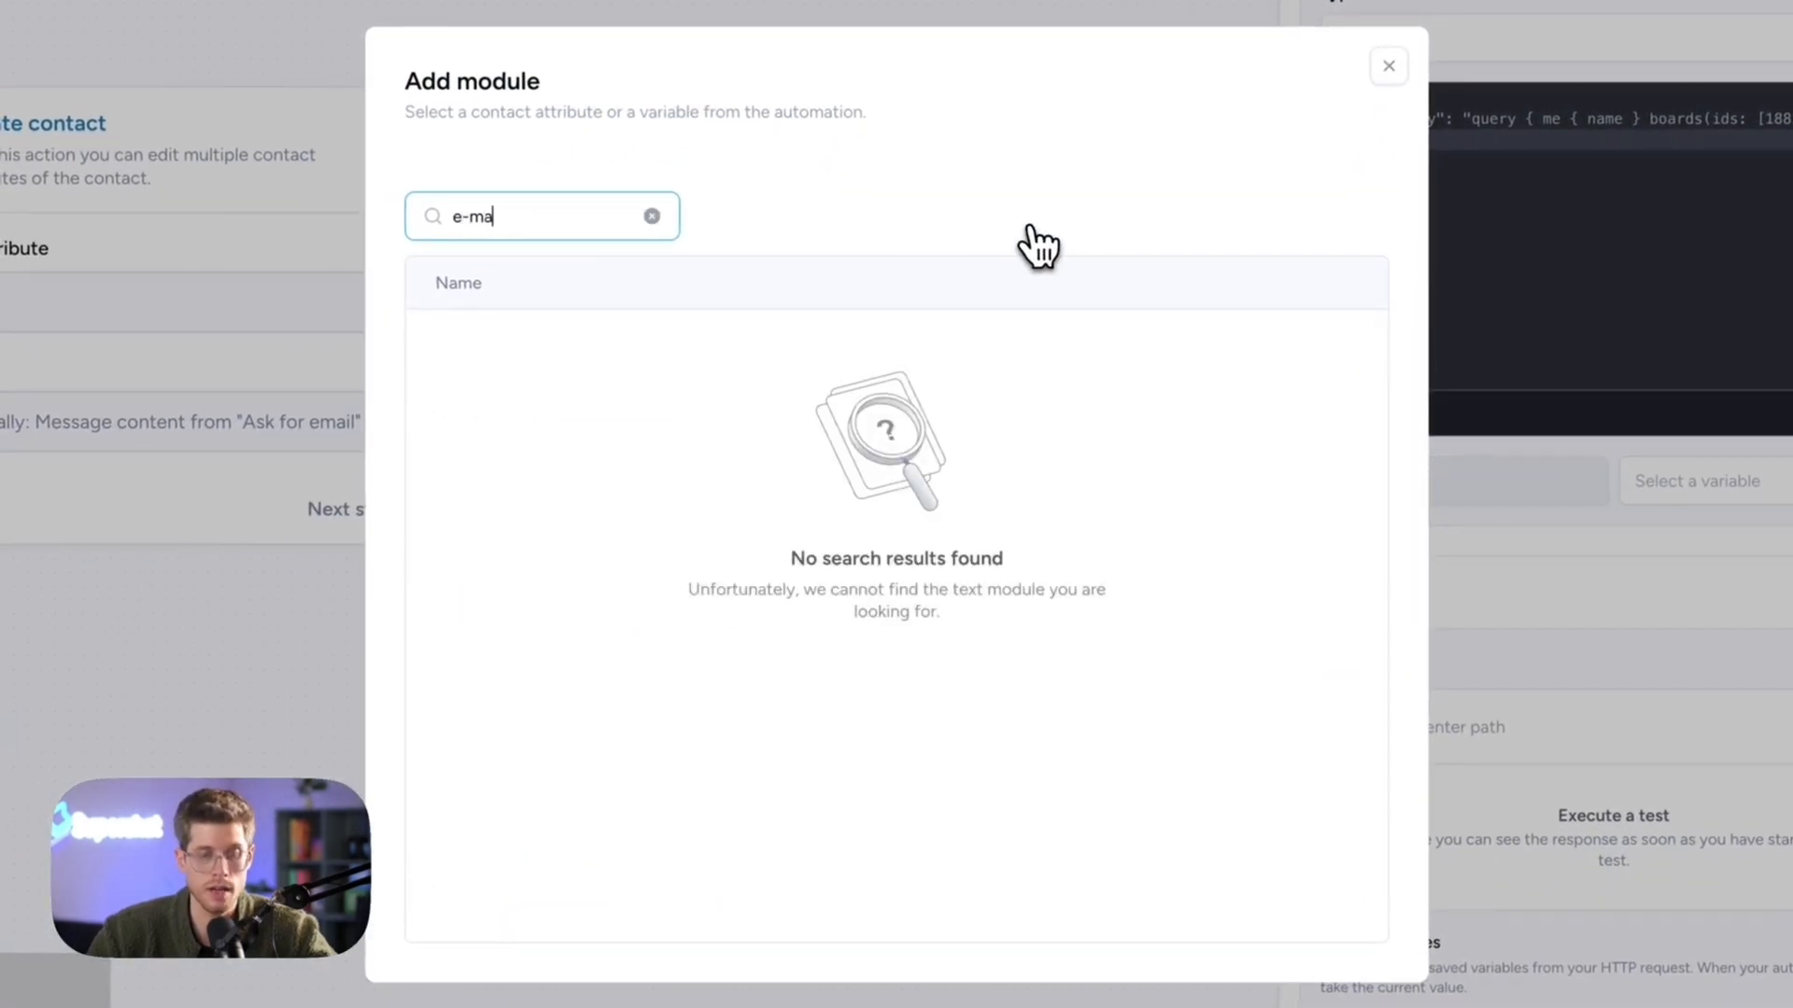
pyautogui.hotkey('ctrl', 'a')
pyautogui.write('emai')
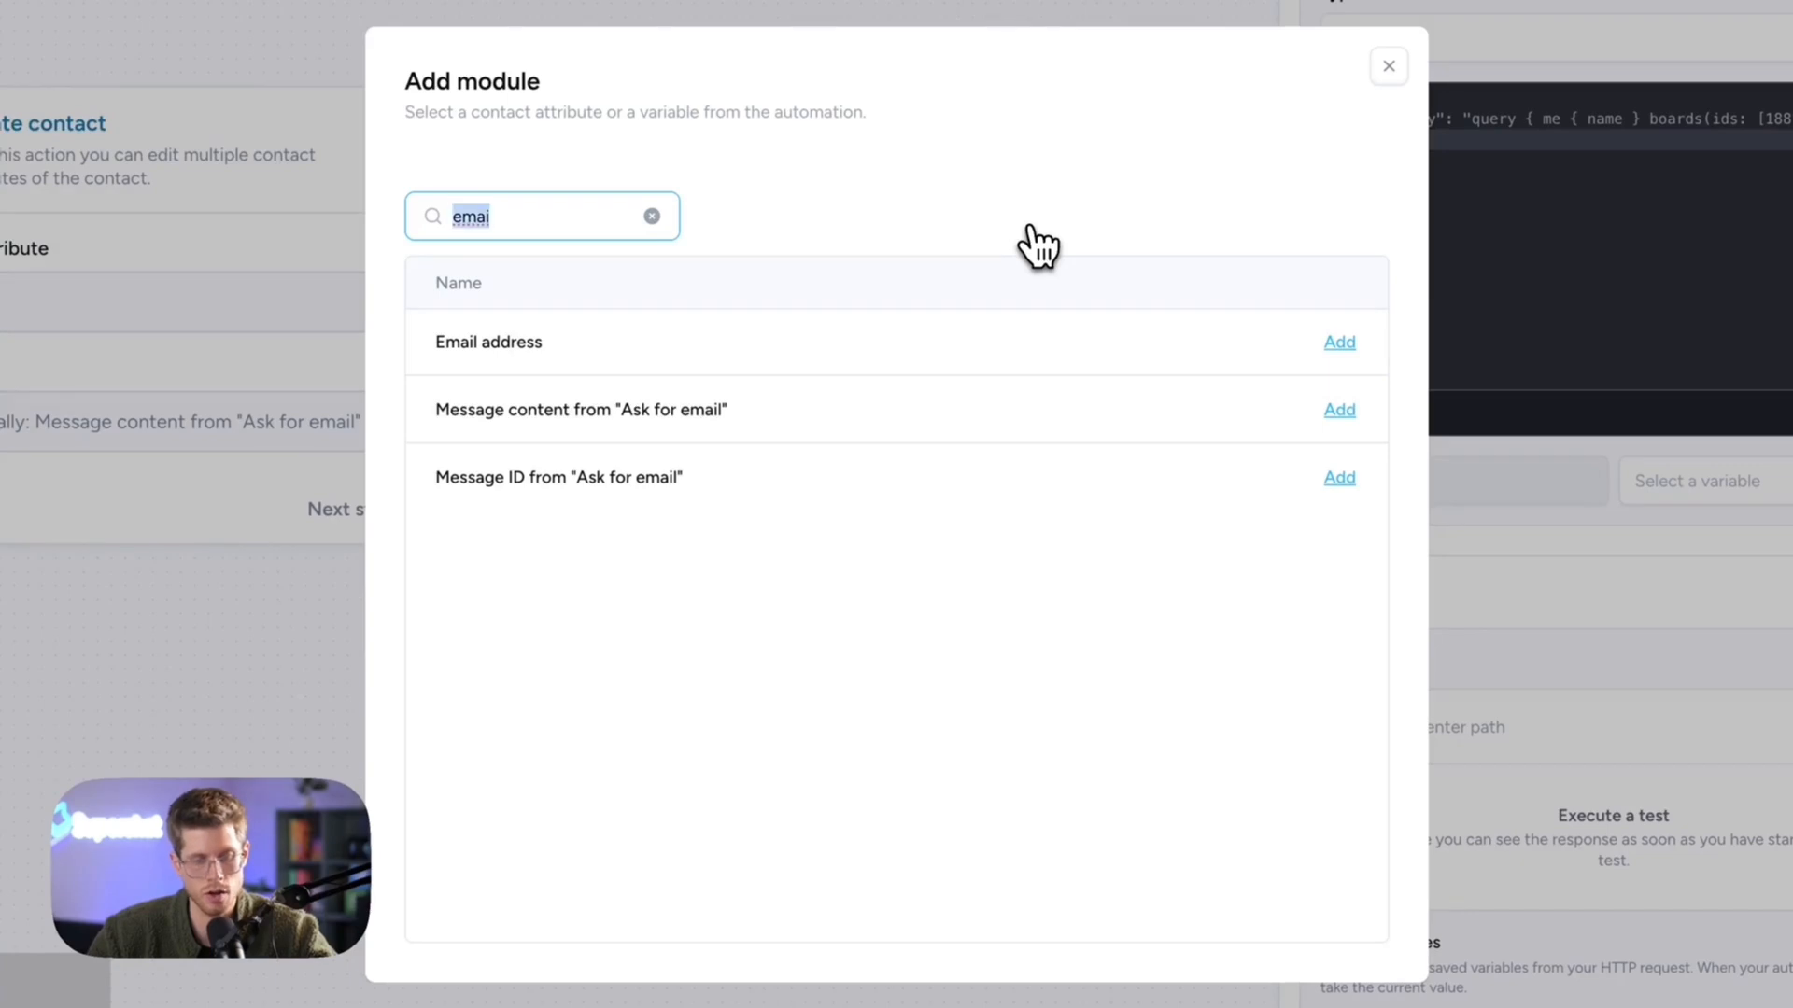
pyautogui.write('lask for')
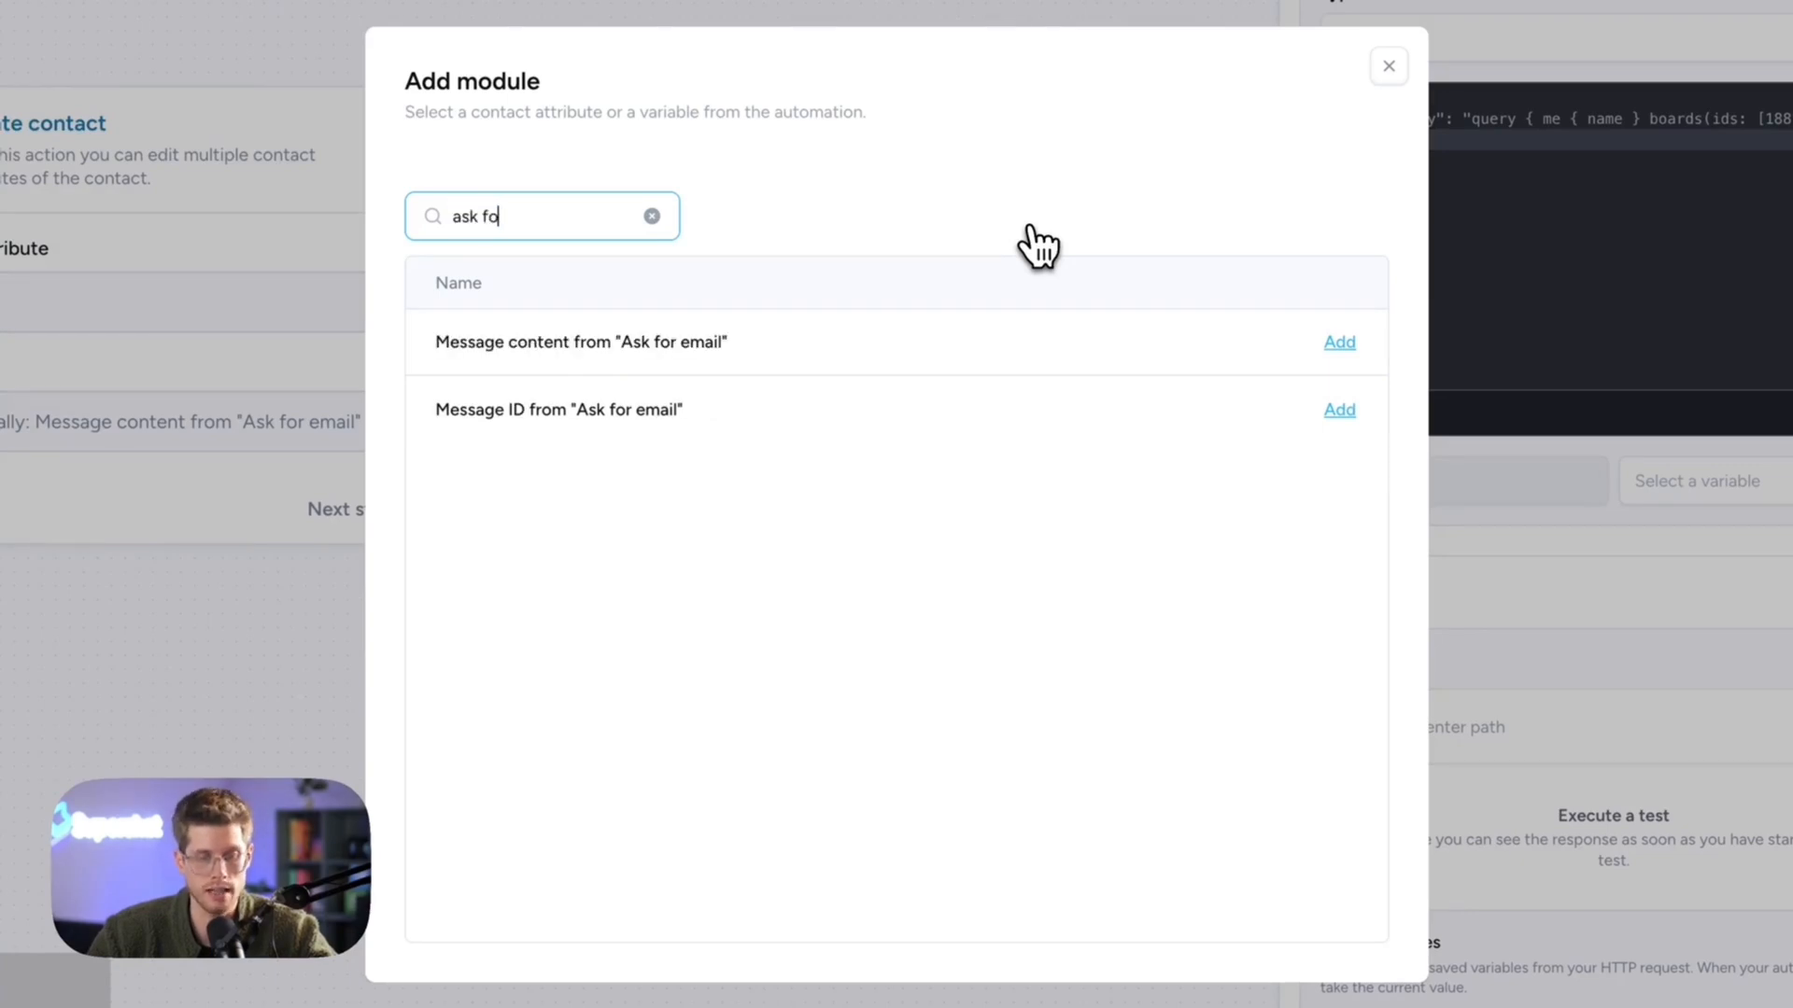
pyautogui.click(644, 360)
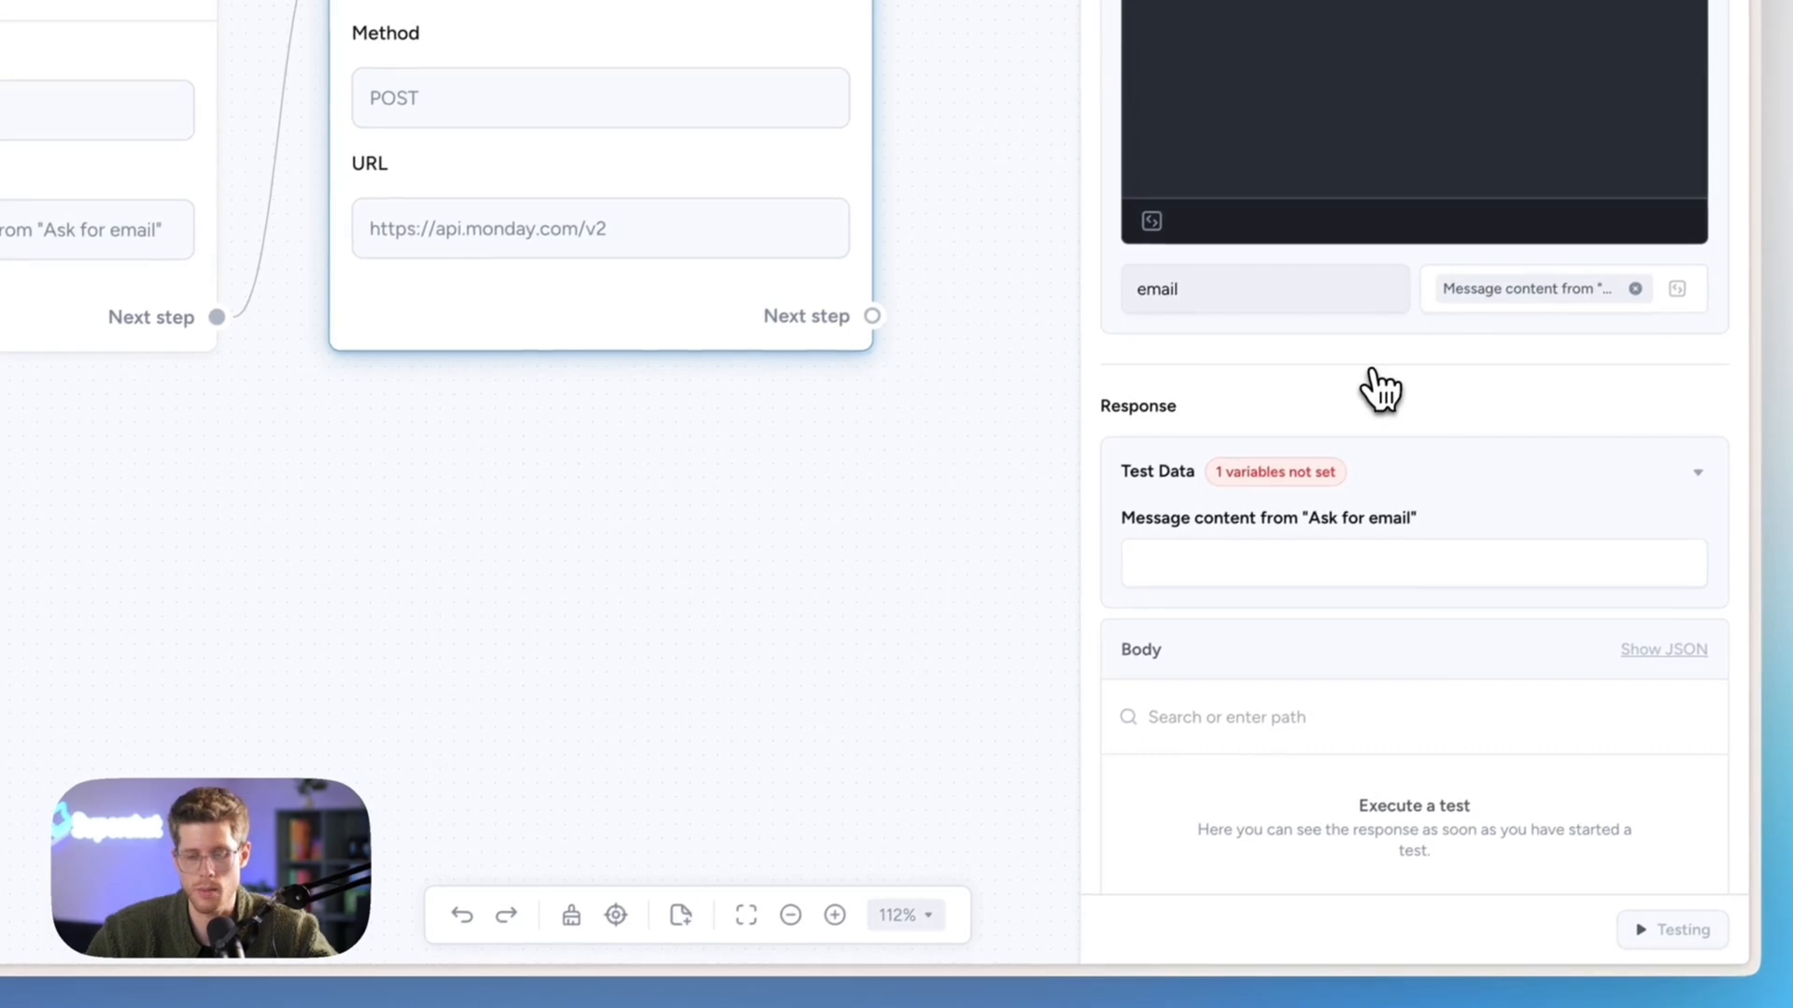
pyautogui.scroll(8, 1380, 390)
pyautogui.scroll(2, 1376, 389)
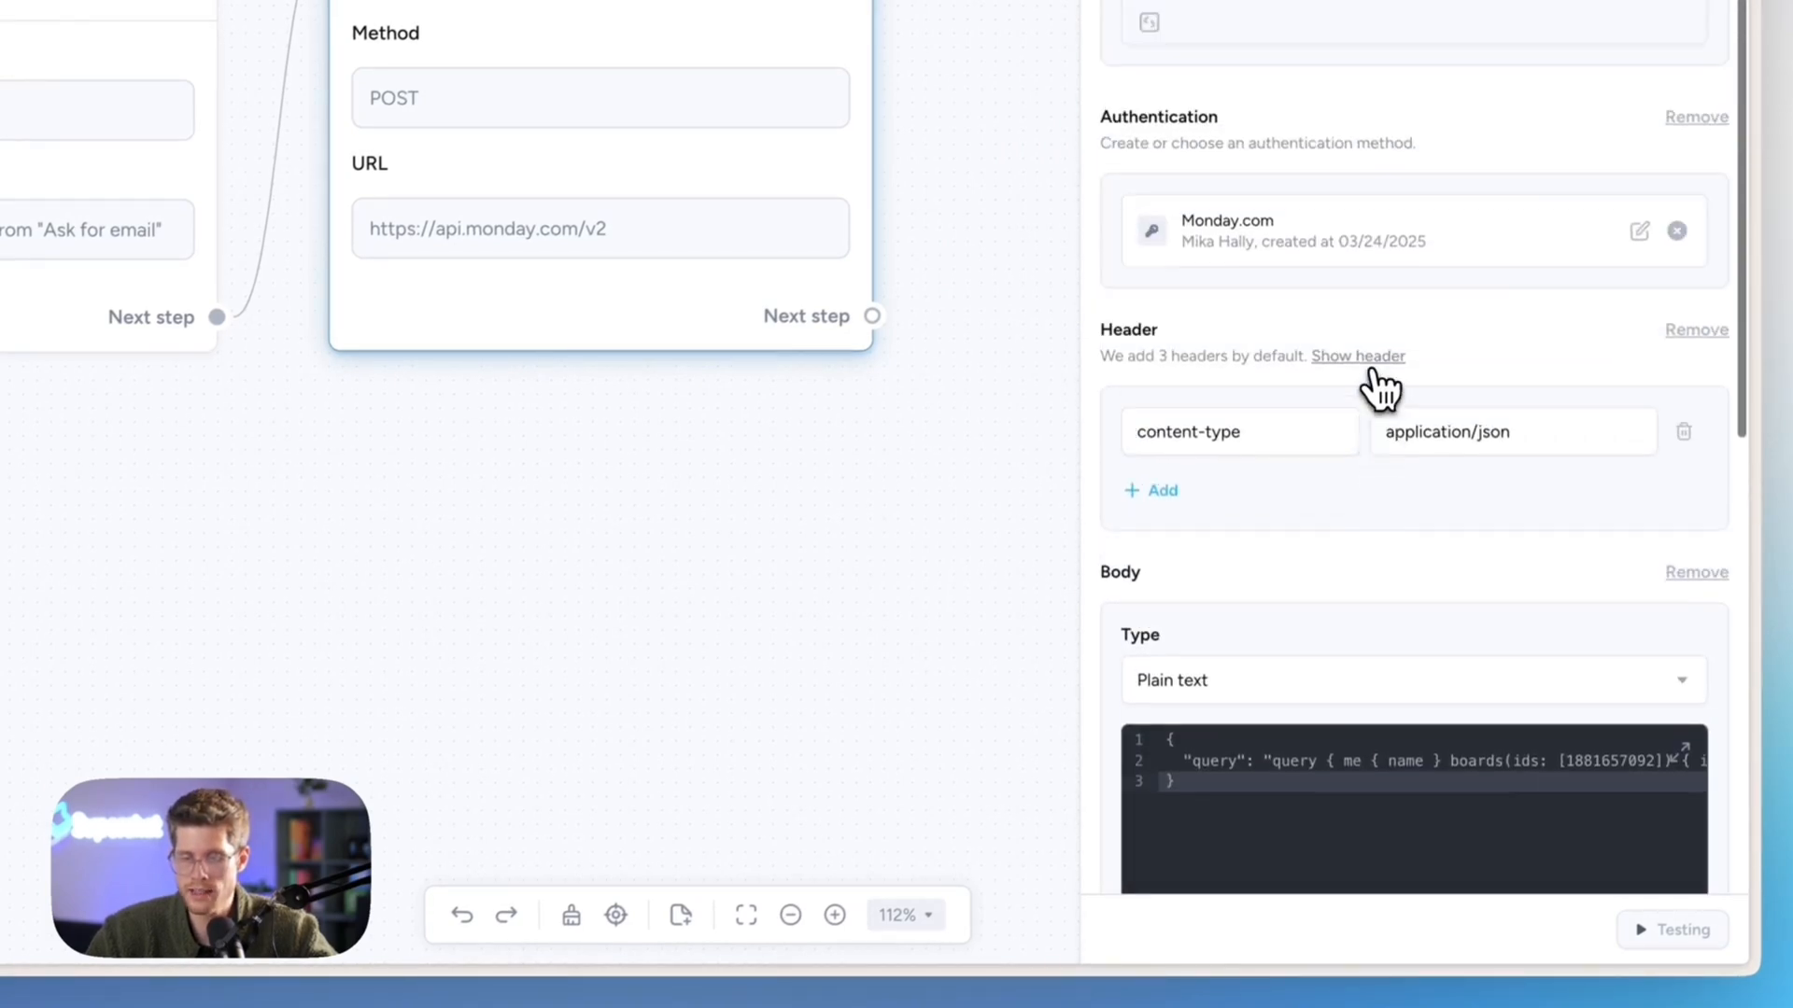
pyautogui.scroll(-10, 1371, 378)
pyautogui.click(1368, 377)
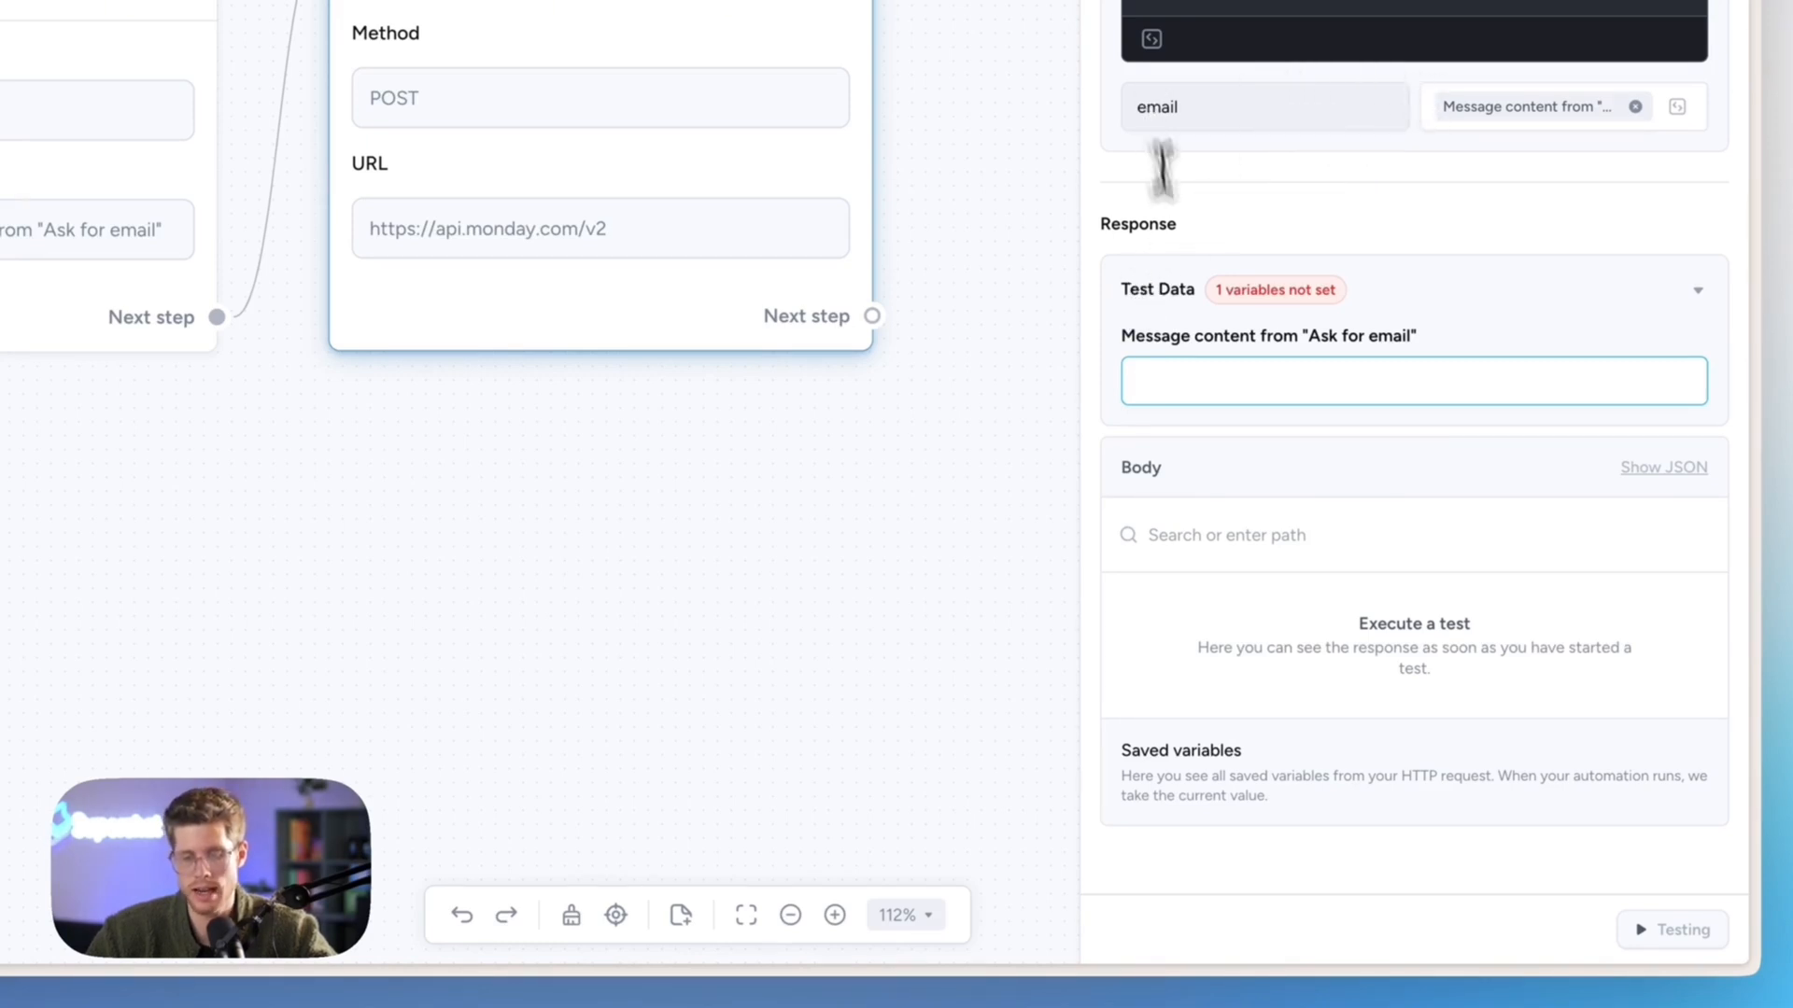
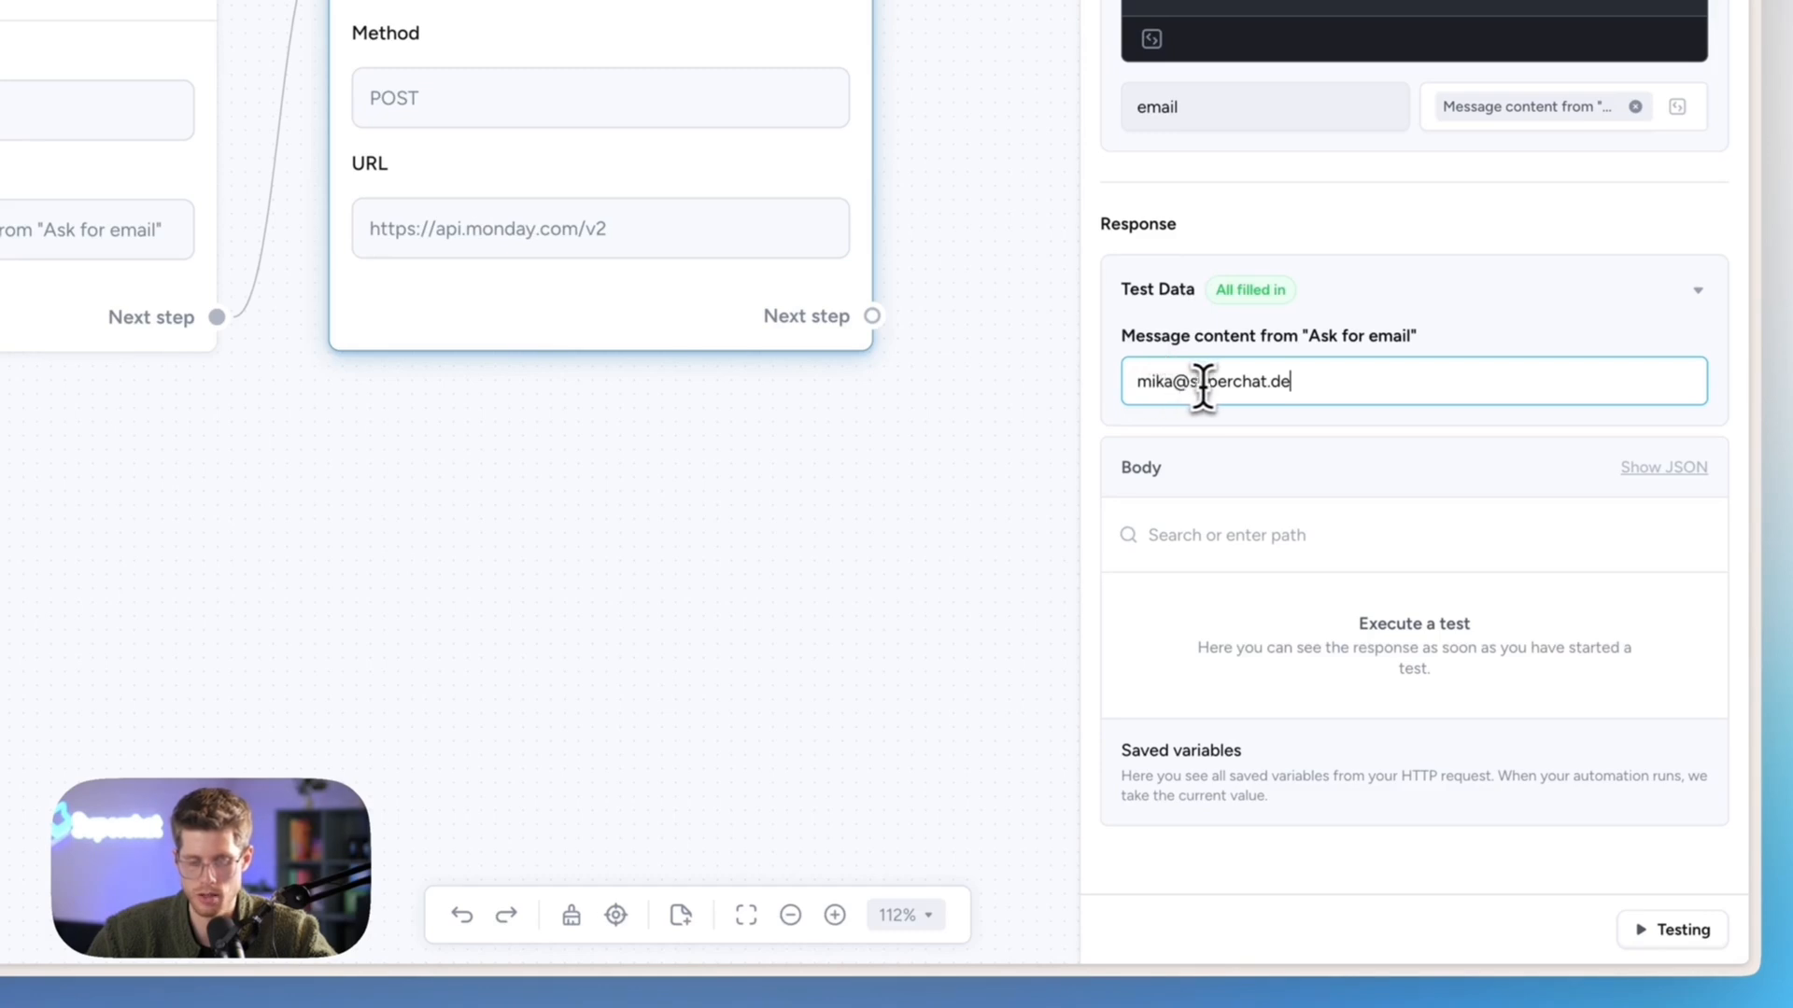
# - Test the HTTP request with a sample email and review the 200 response fields
pyautogui.click(1645, 936)
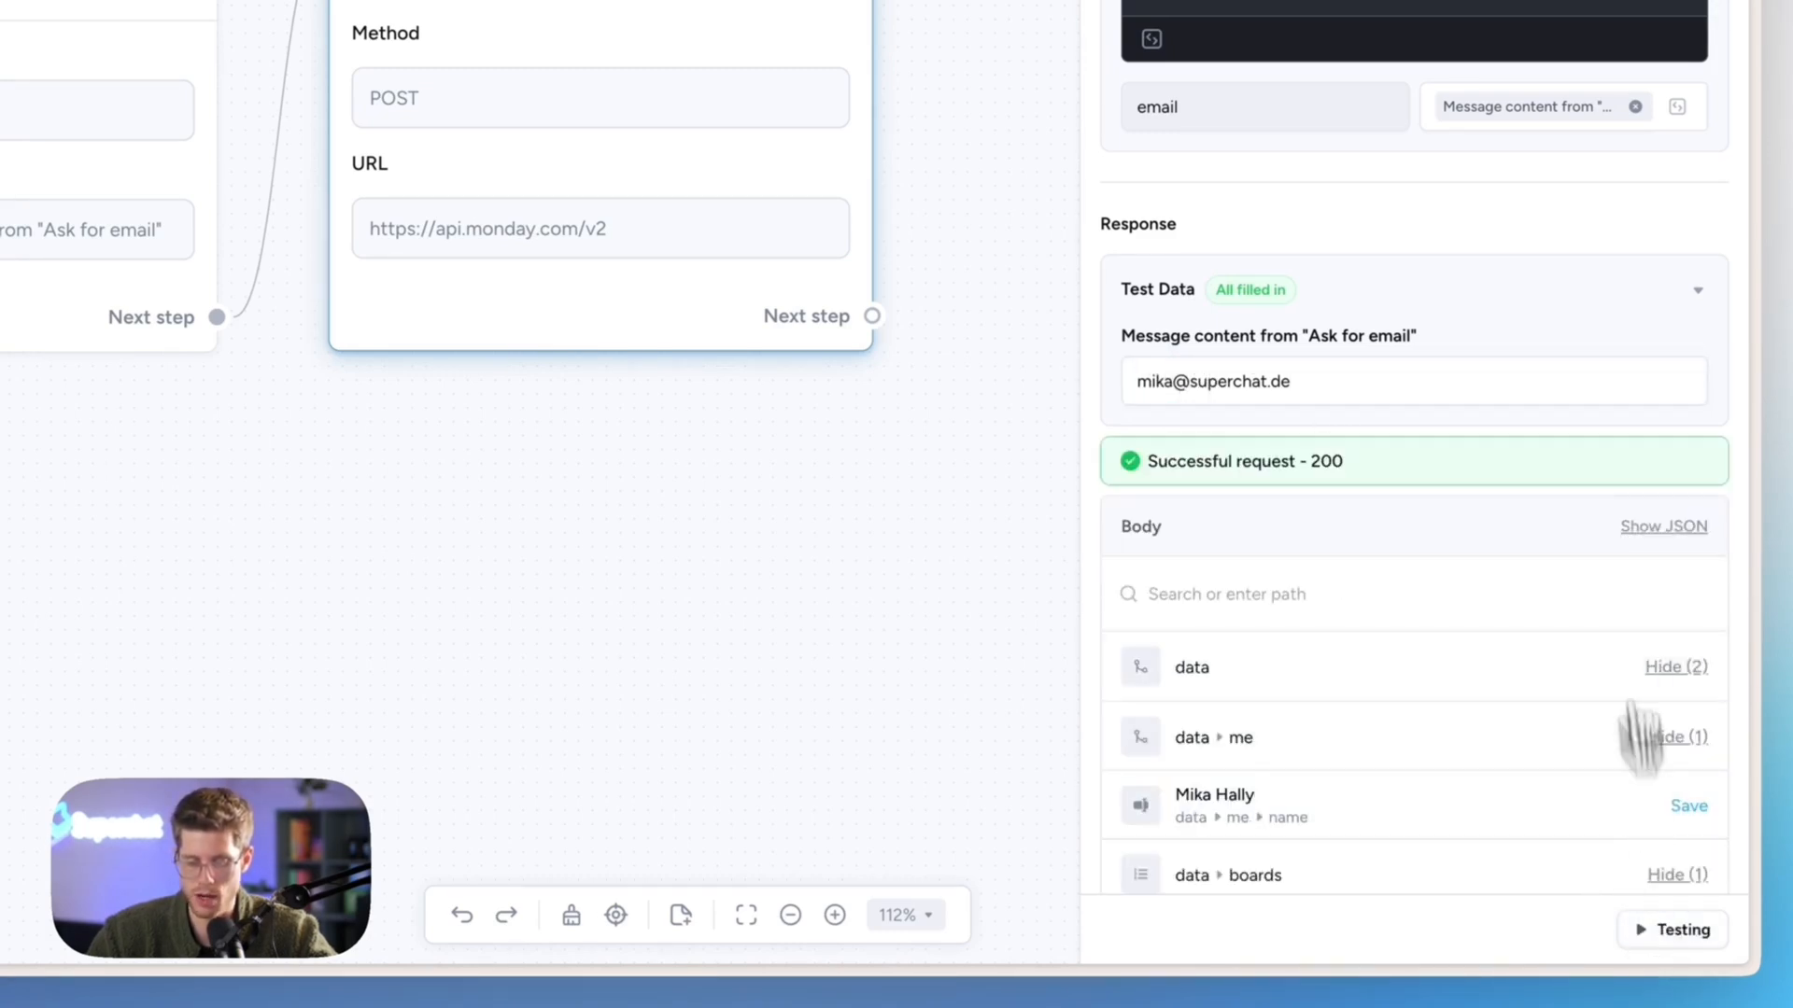
pyautogui.scroll(-2, 1443, 546)
pyautogui.scroll(-10, 1443, 546)
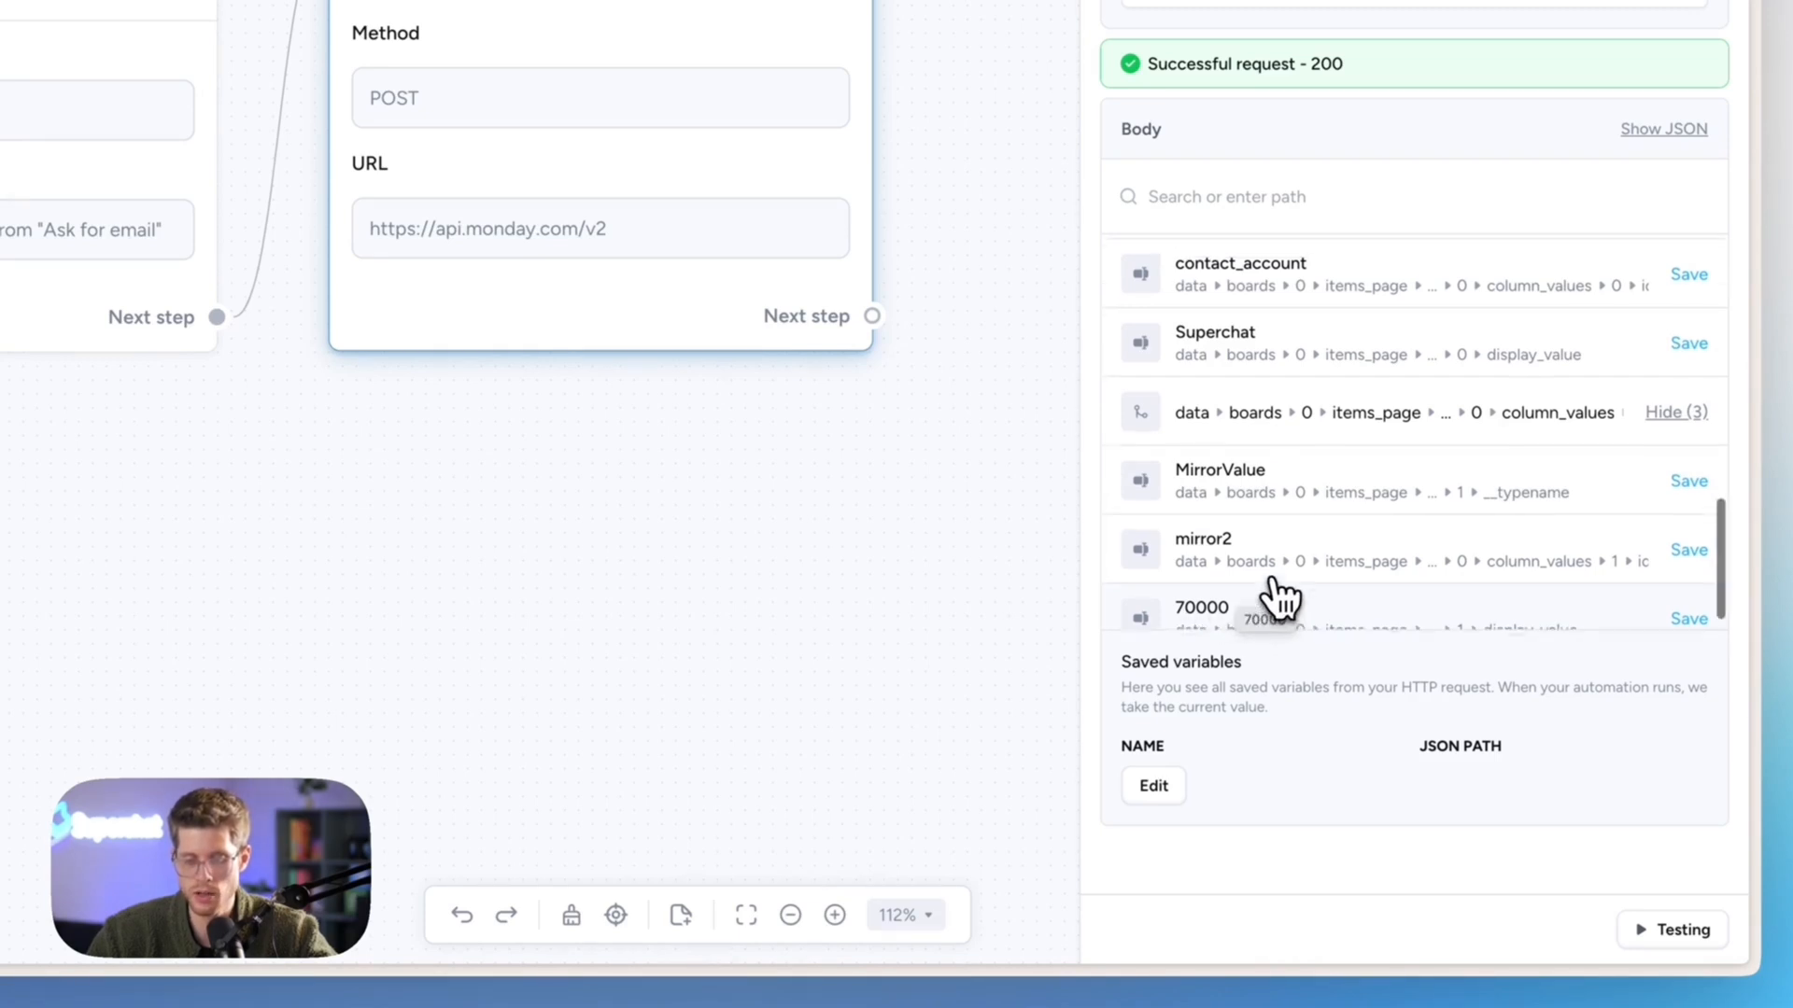
pyautogui.scroll(1, 1276, 598)
pyautogui.scroll(1, 1292, 440)
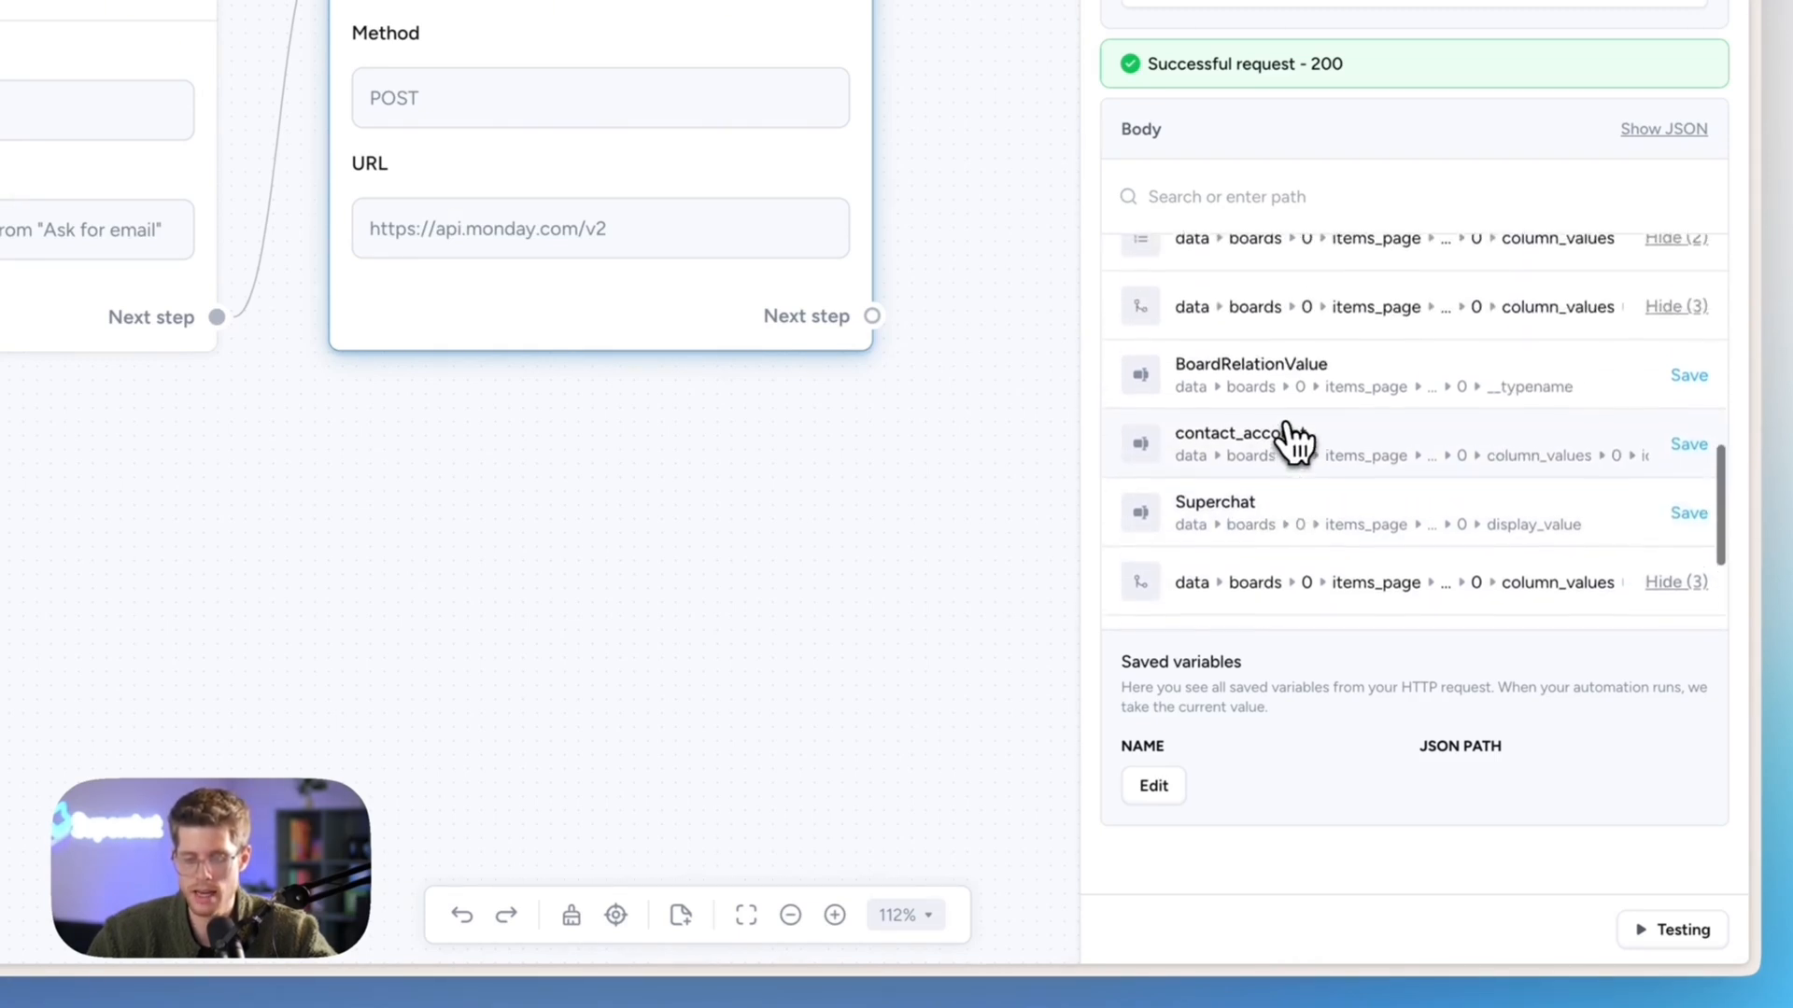
pyautogui.moveTo(136, 495)
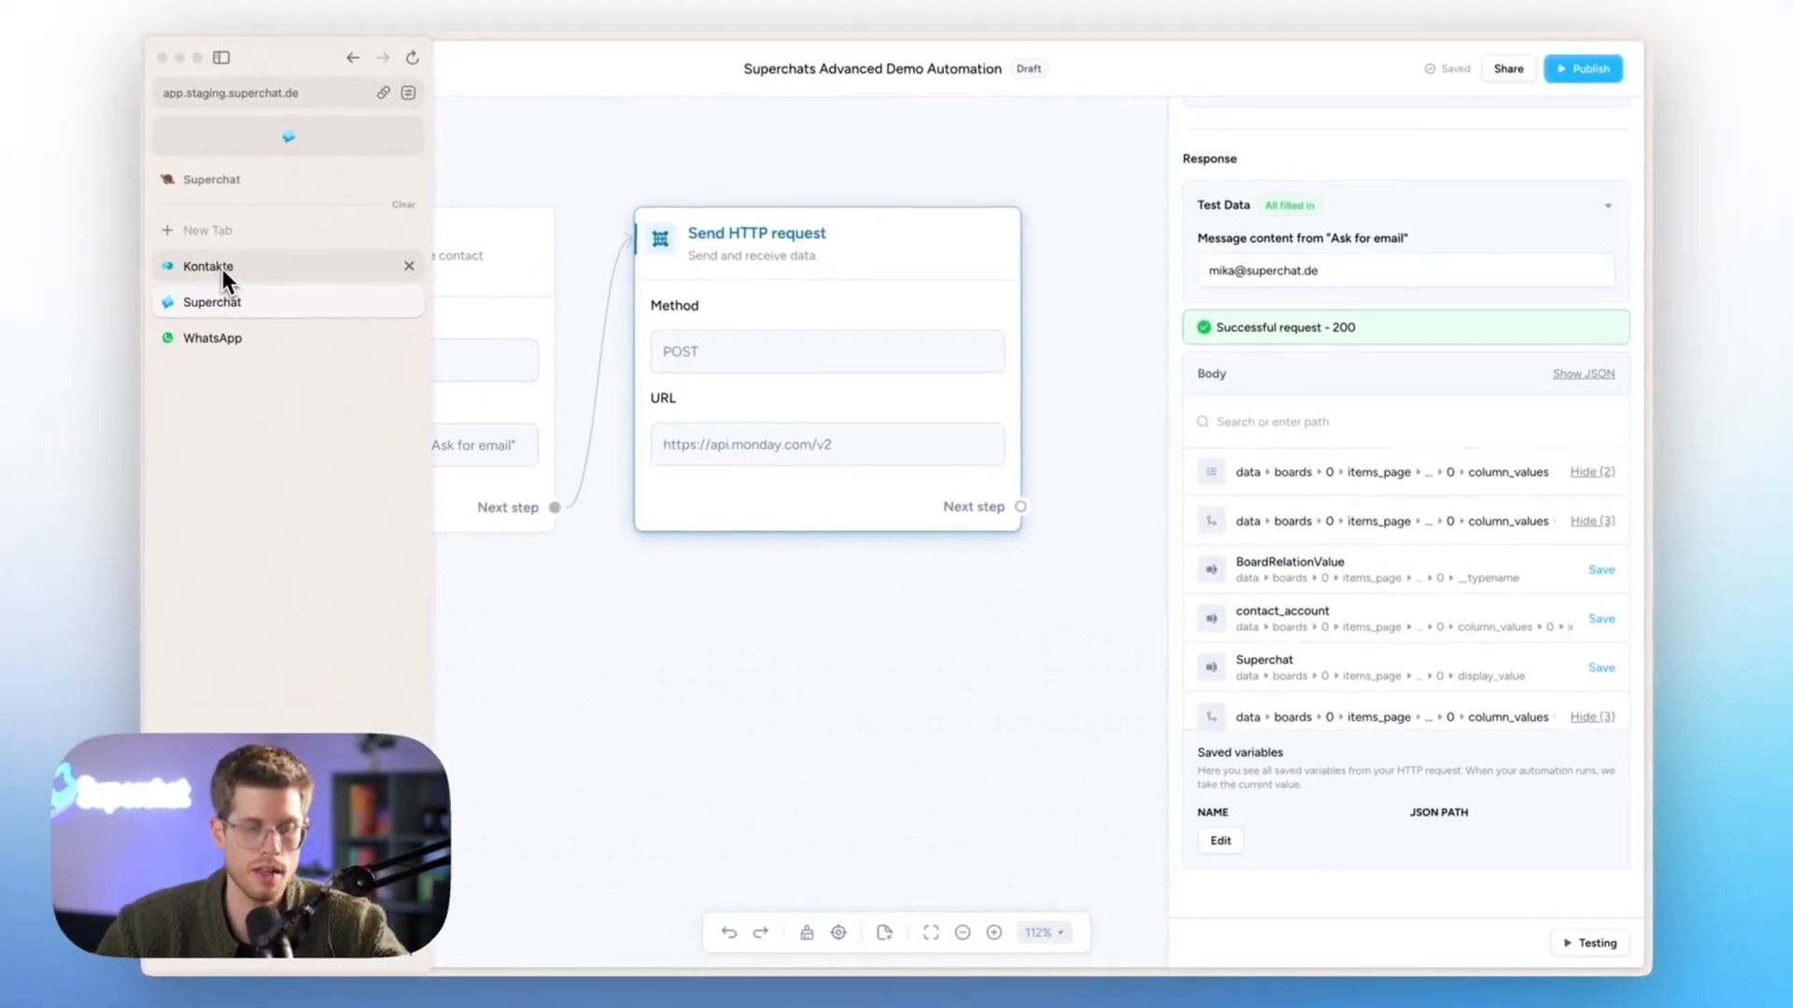
pyautogui.click(224, 270)
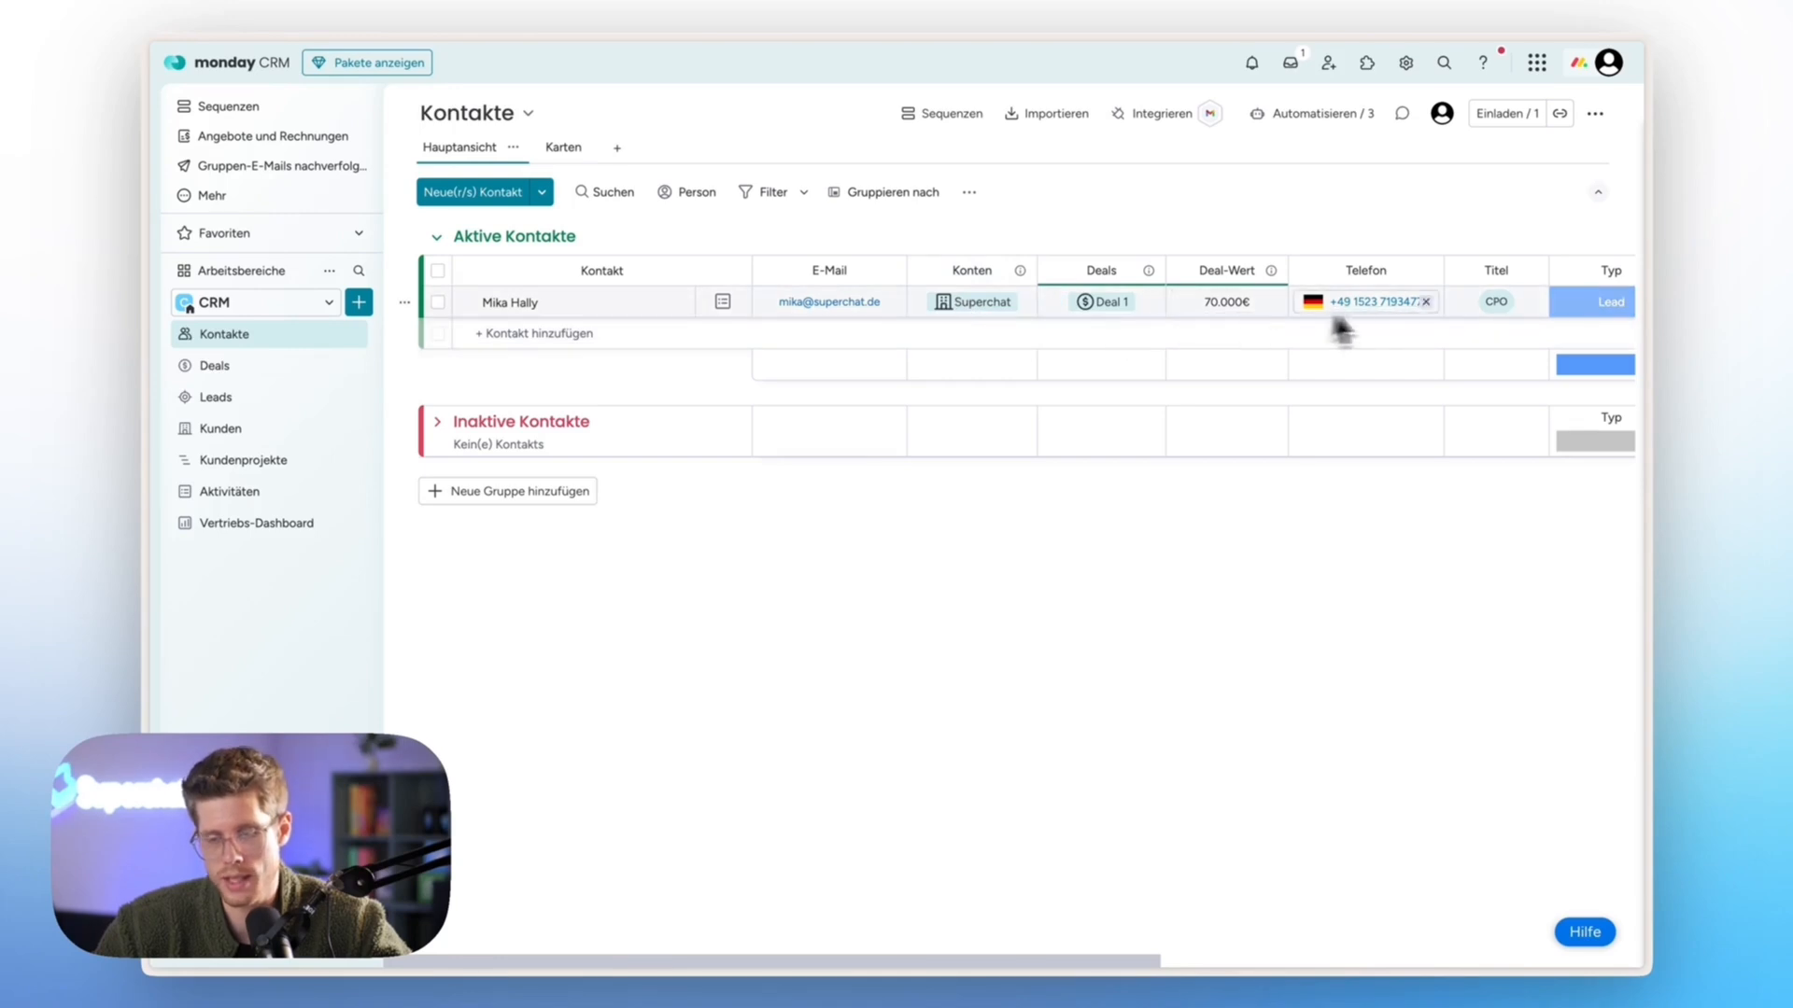
pyautogui.moveTo(143, 272)
pyautogui.click(210, 304)
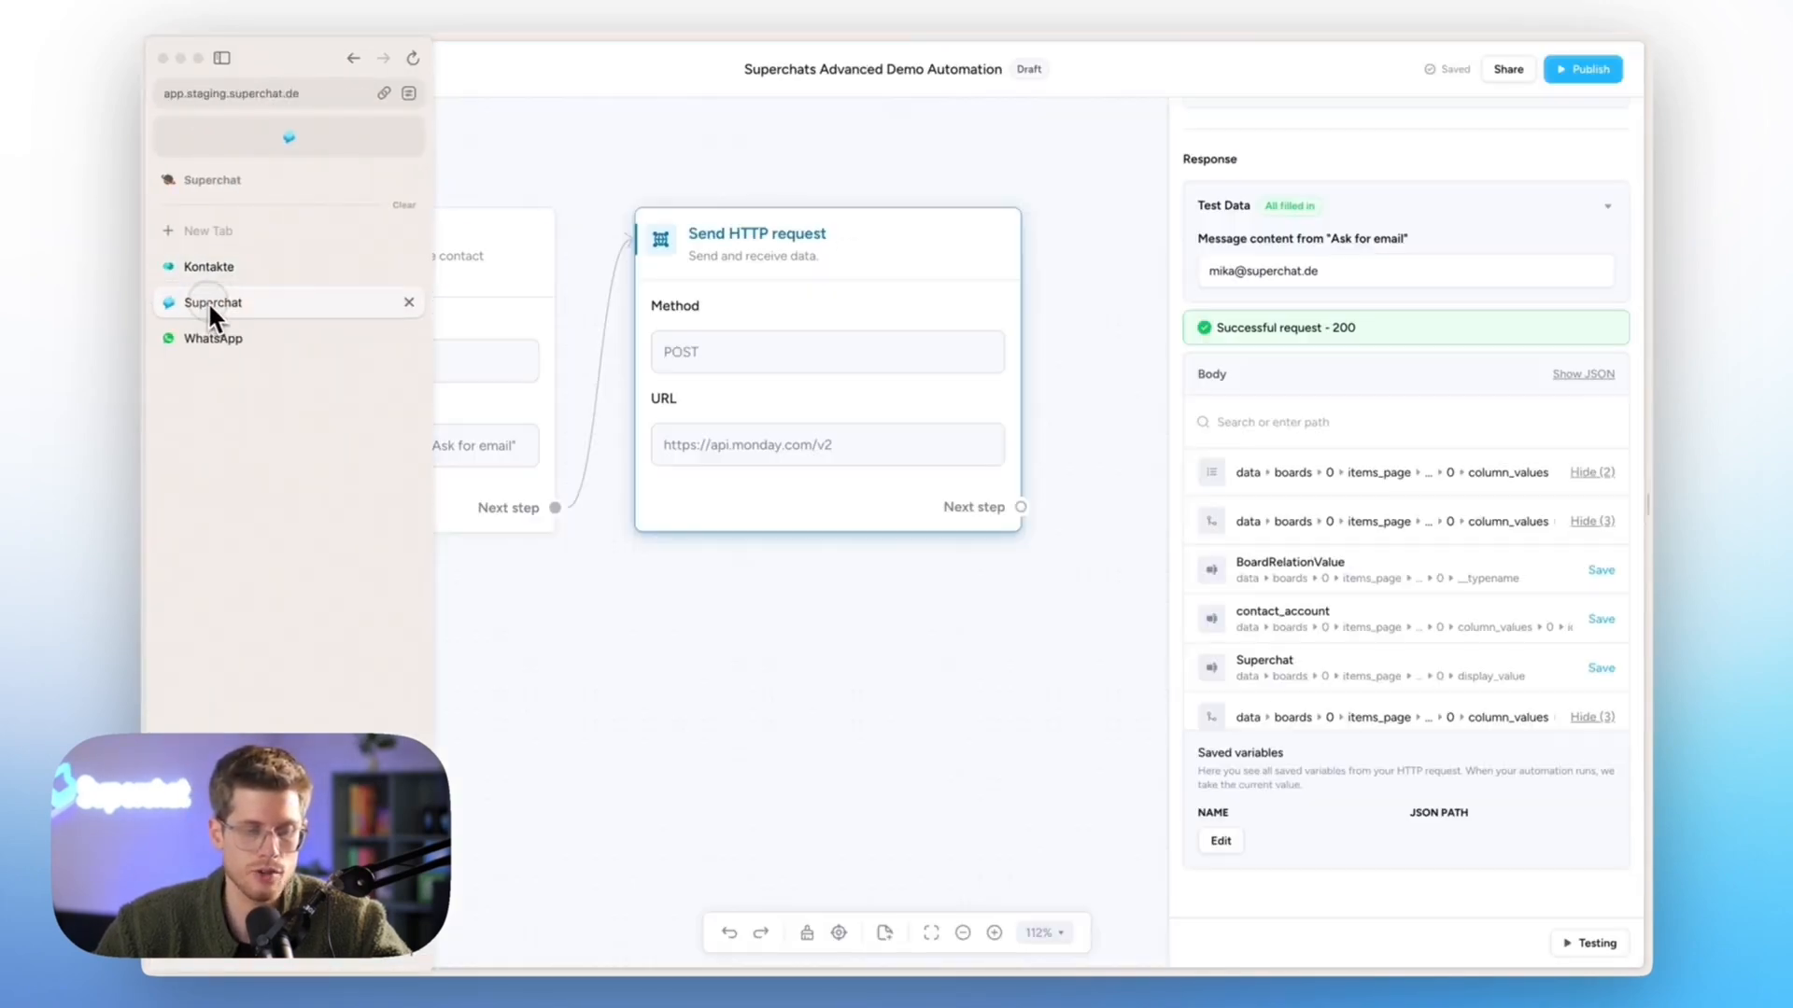
# - Save the company name and deal value 70000 from the JSON as CompanyName and DealValue
pyautogui.click(1590, 377)
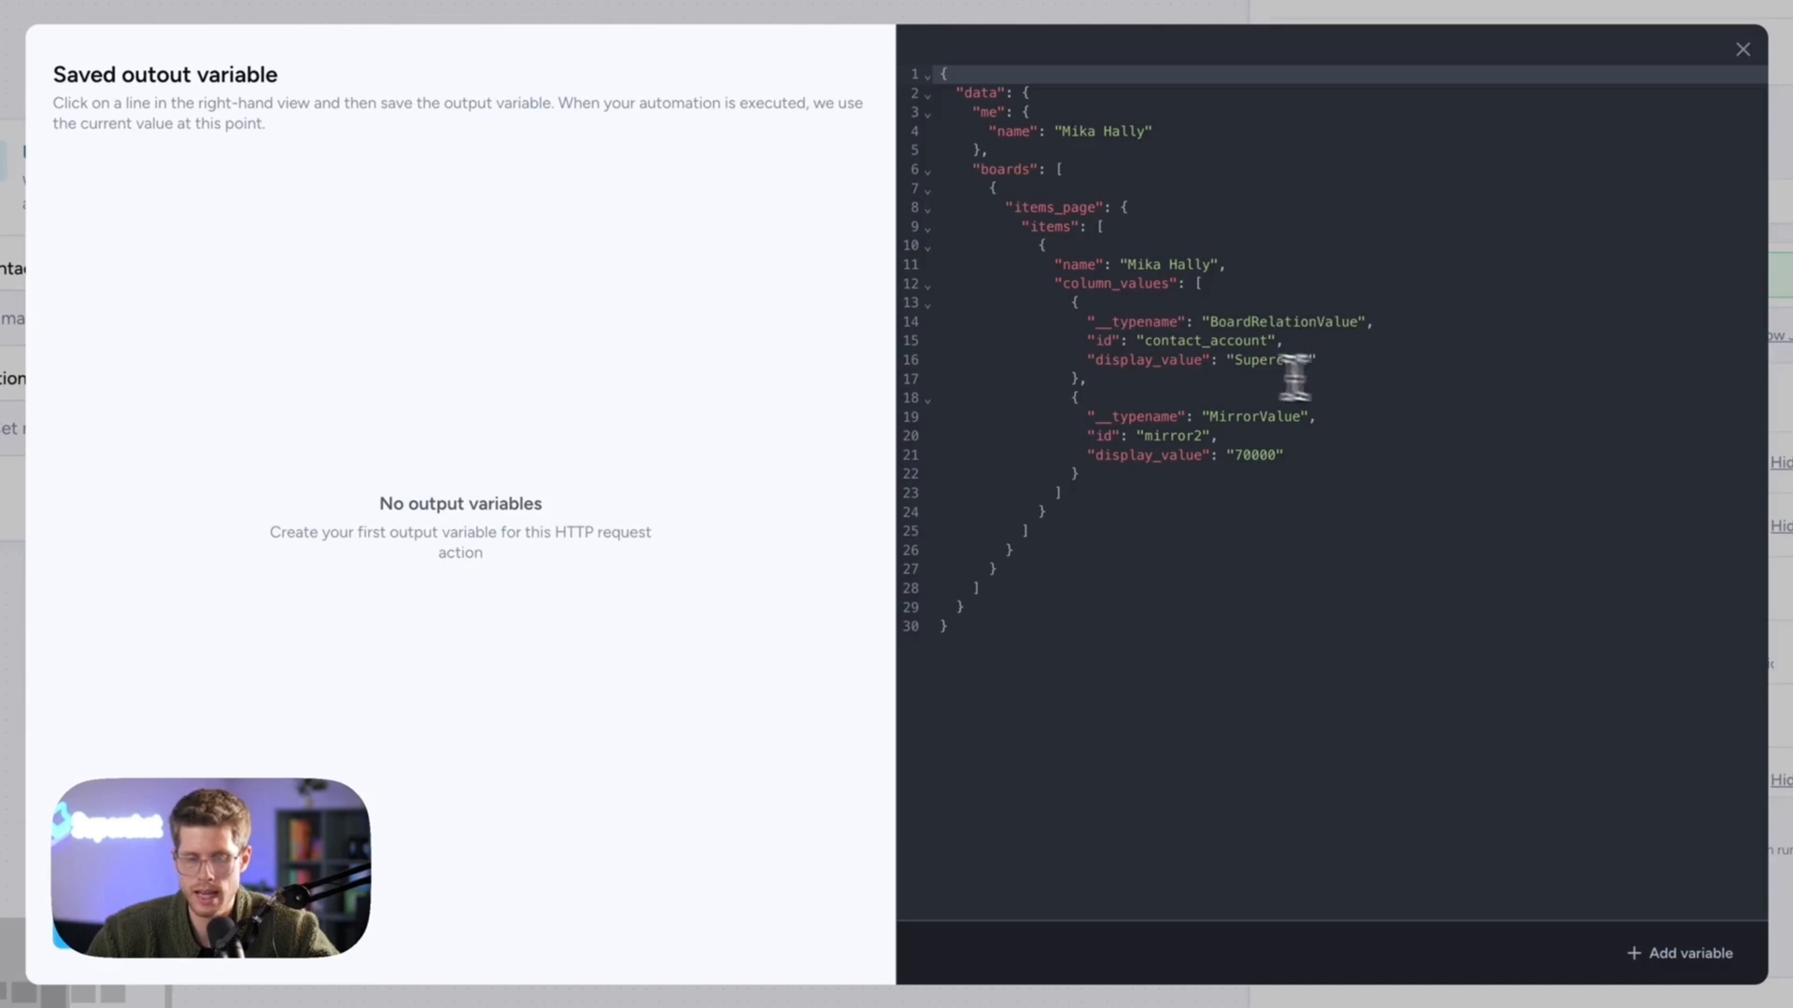
pyautogui.click(1181, 360)
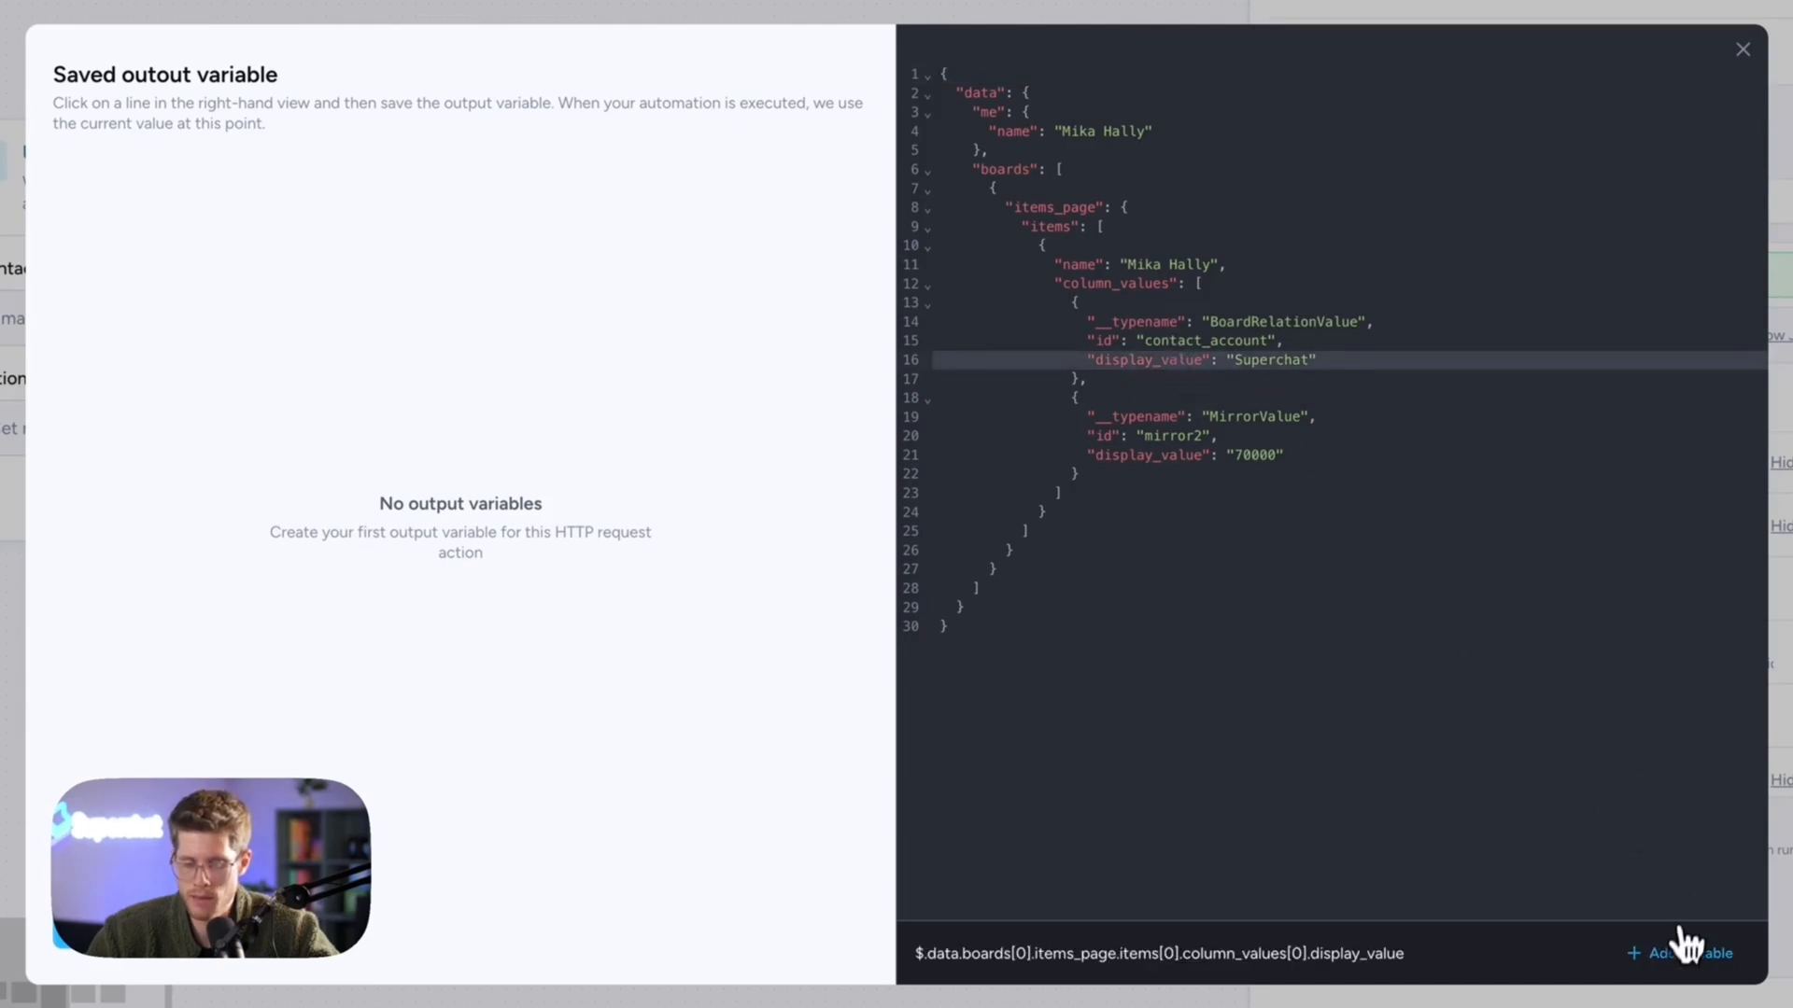
pyautogui.click(1681, 961)
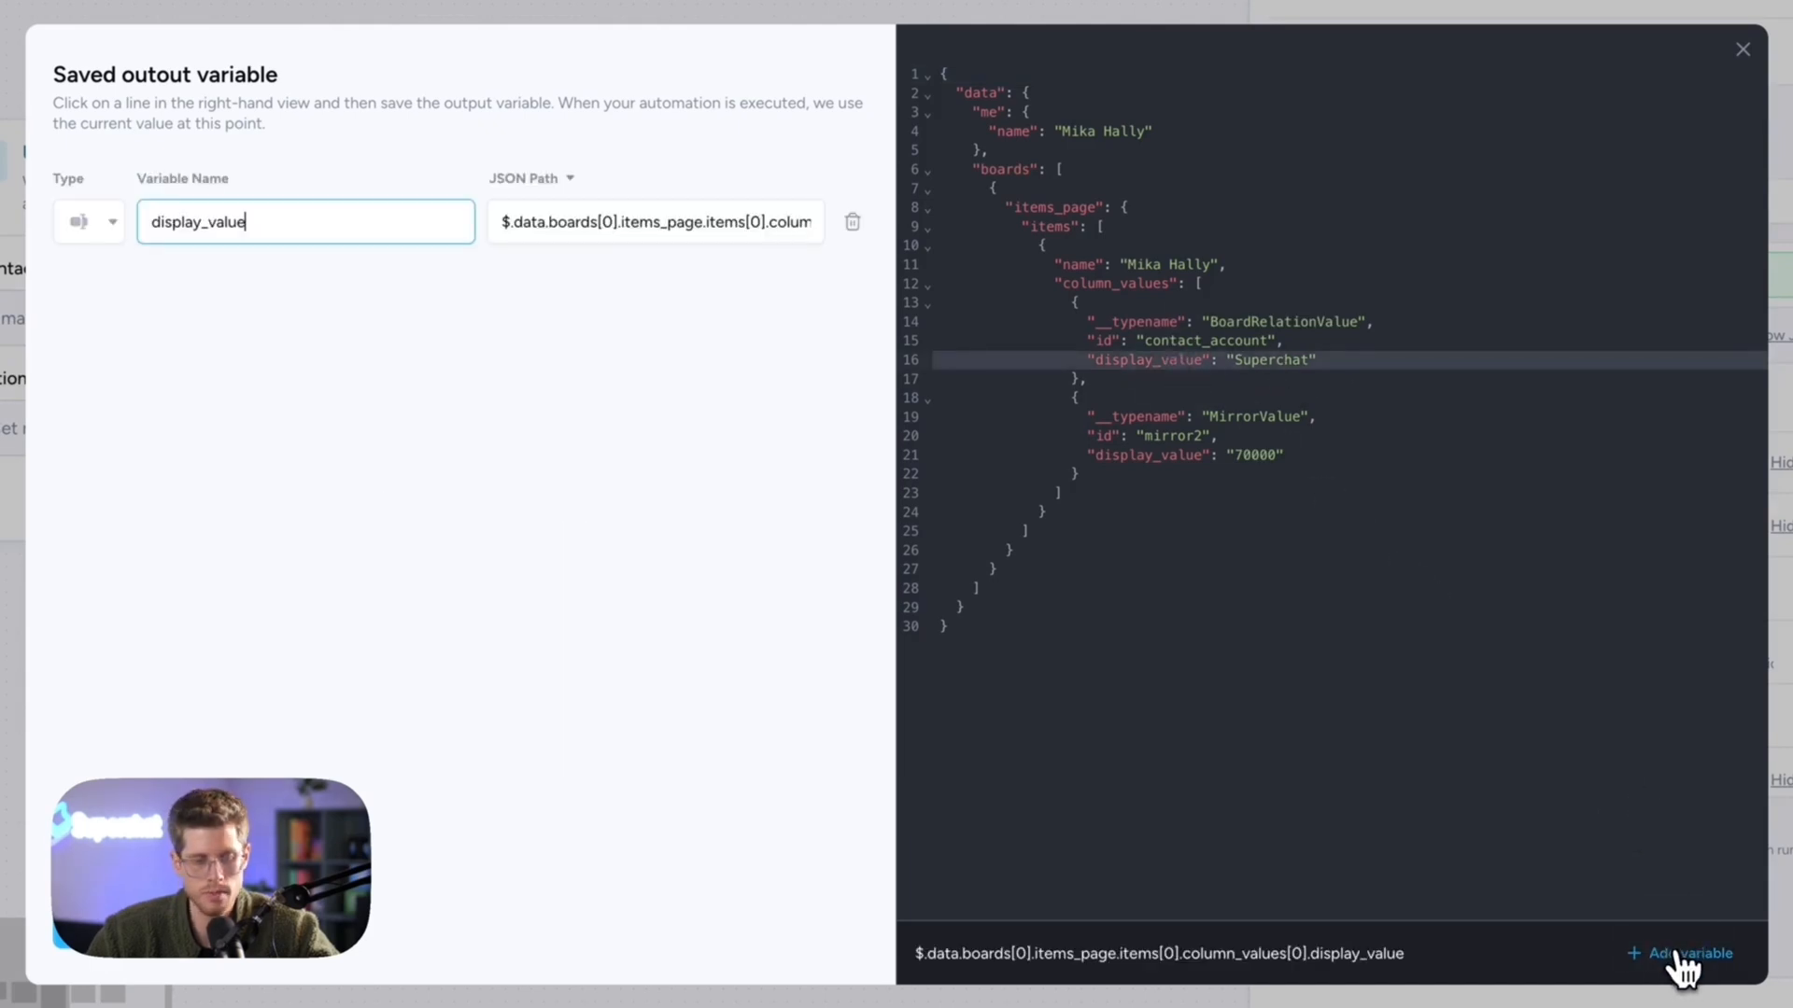
pyautogui.hotkey('ctrl', 'a')
pyautogui.write('C')
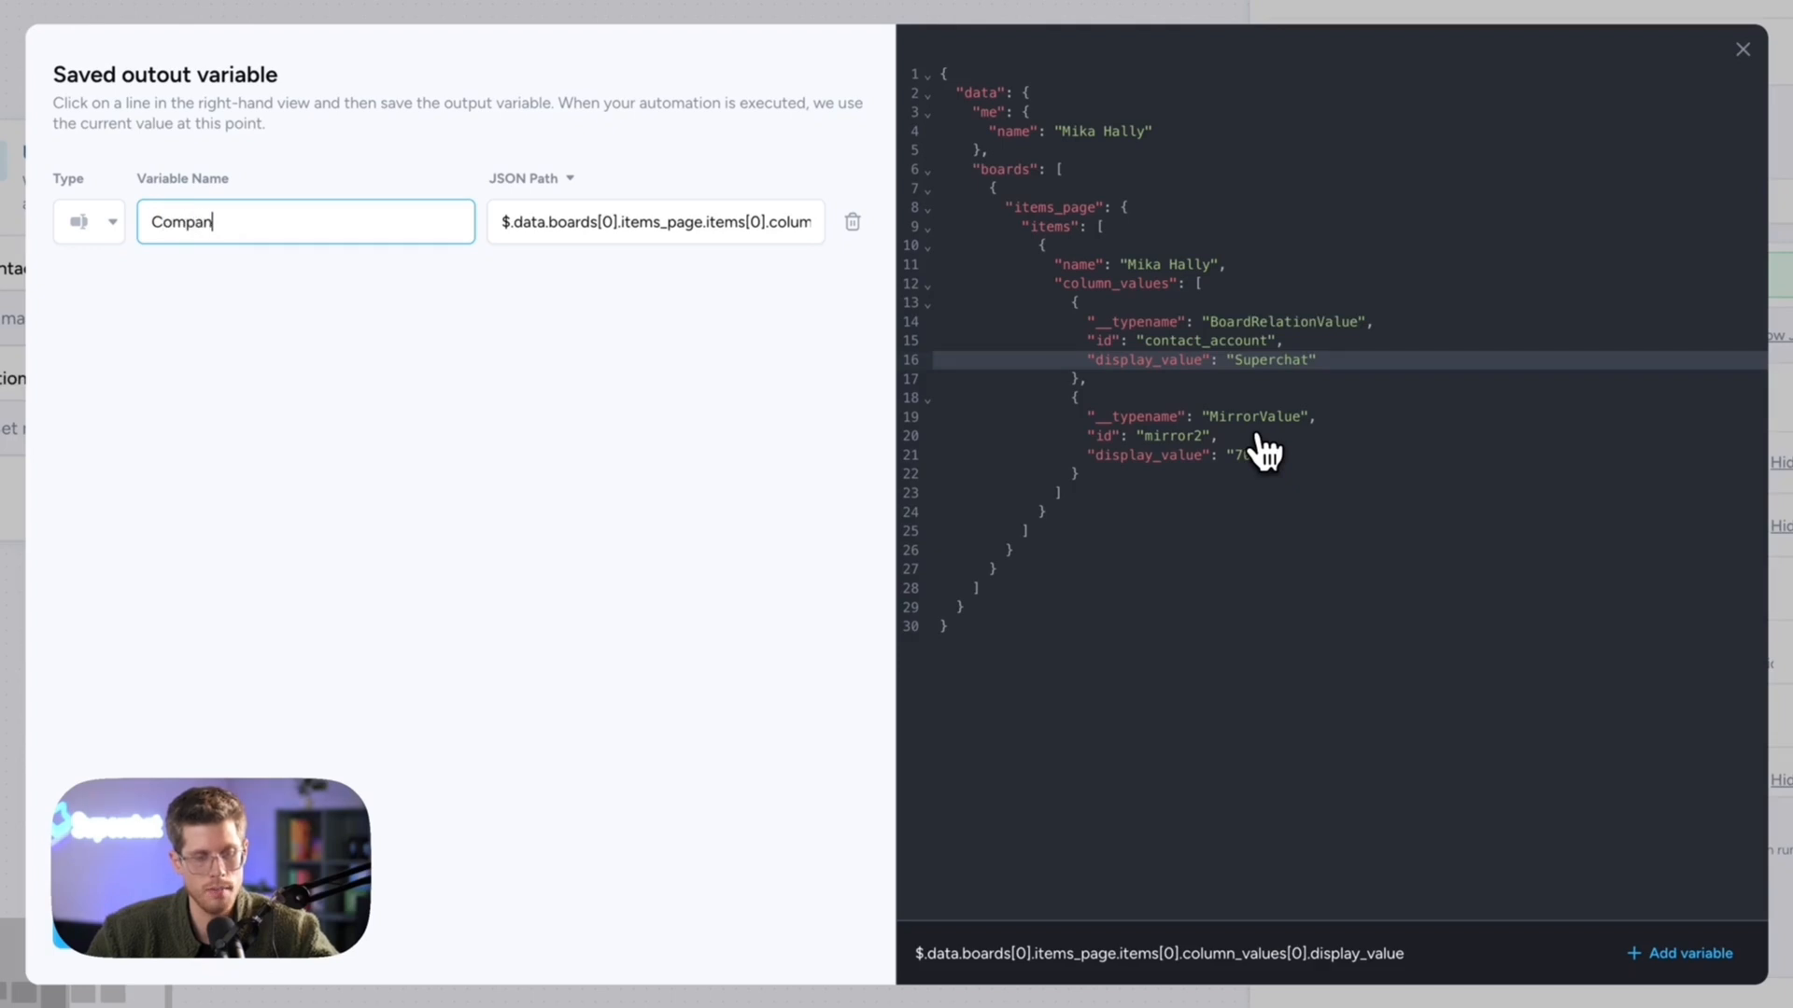
pyautogui.click(1202, 455)
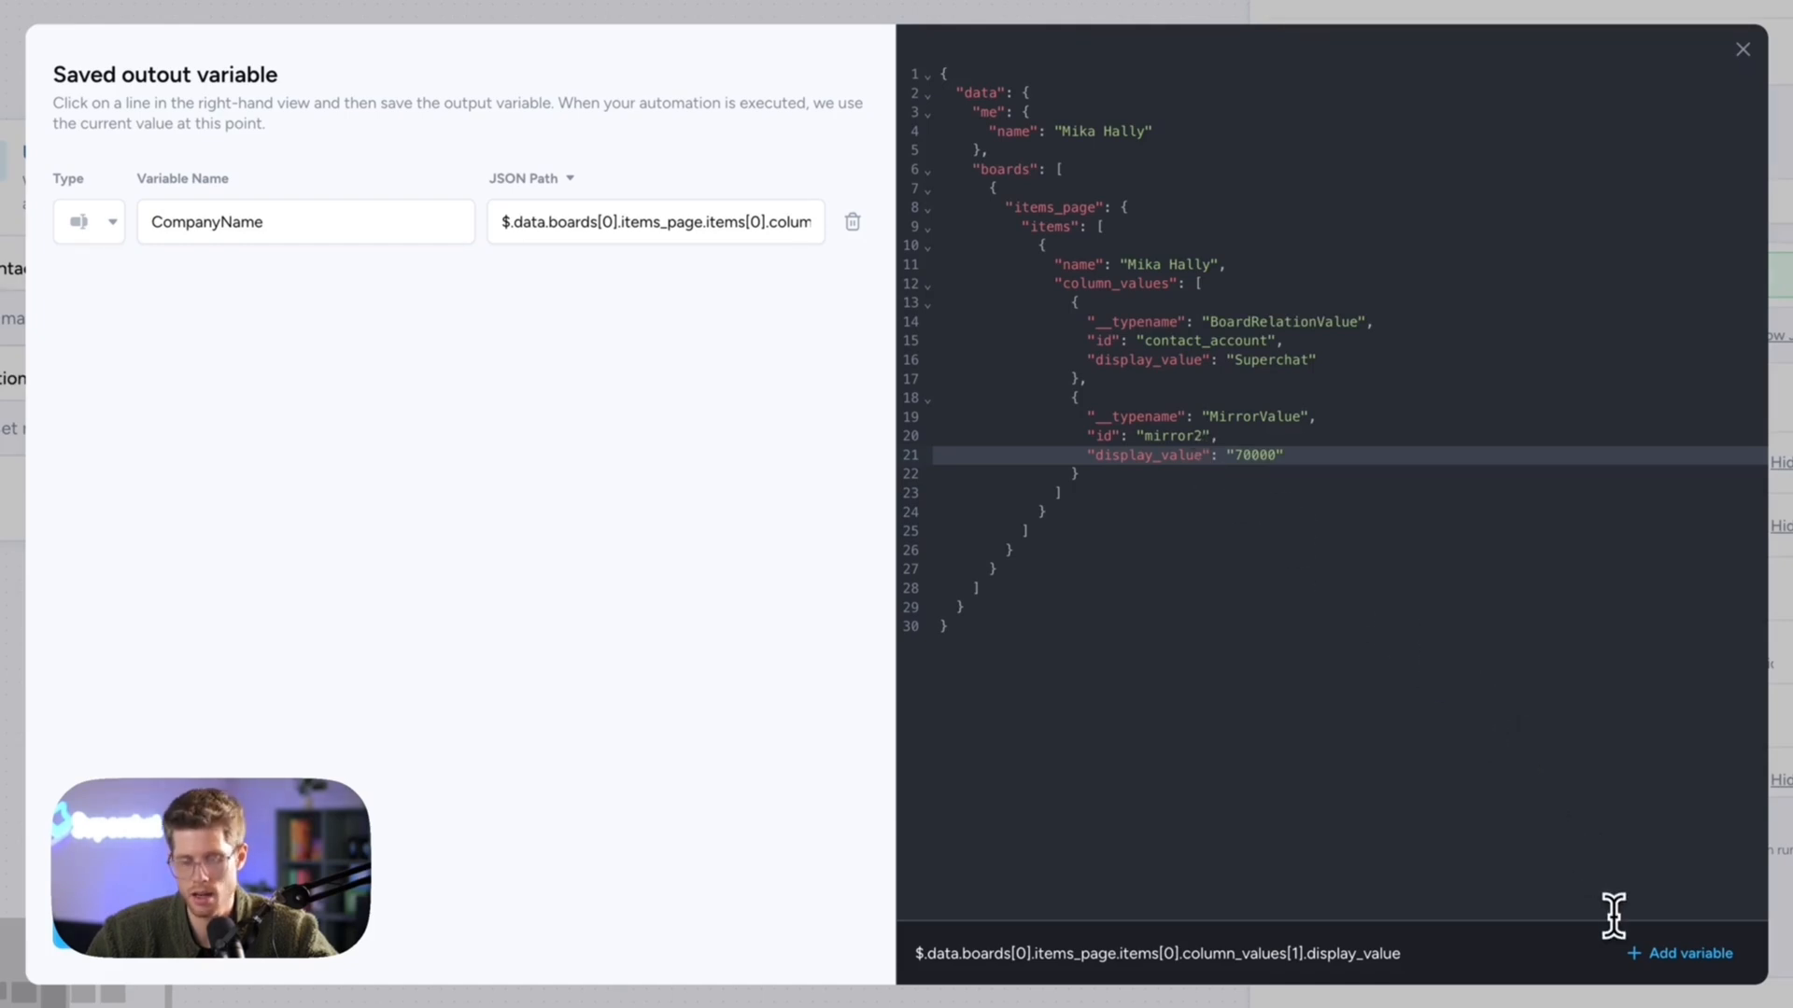
pyautogui.click(1653, 955)
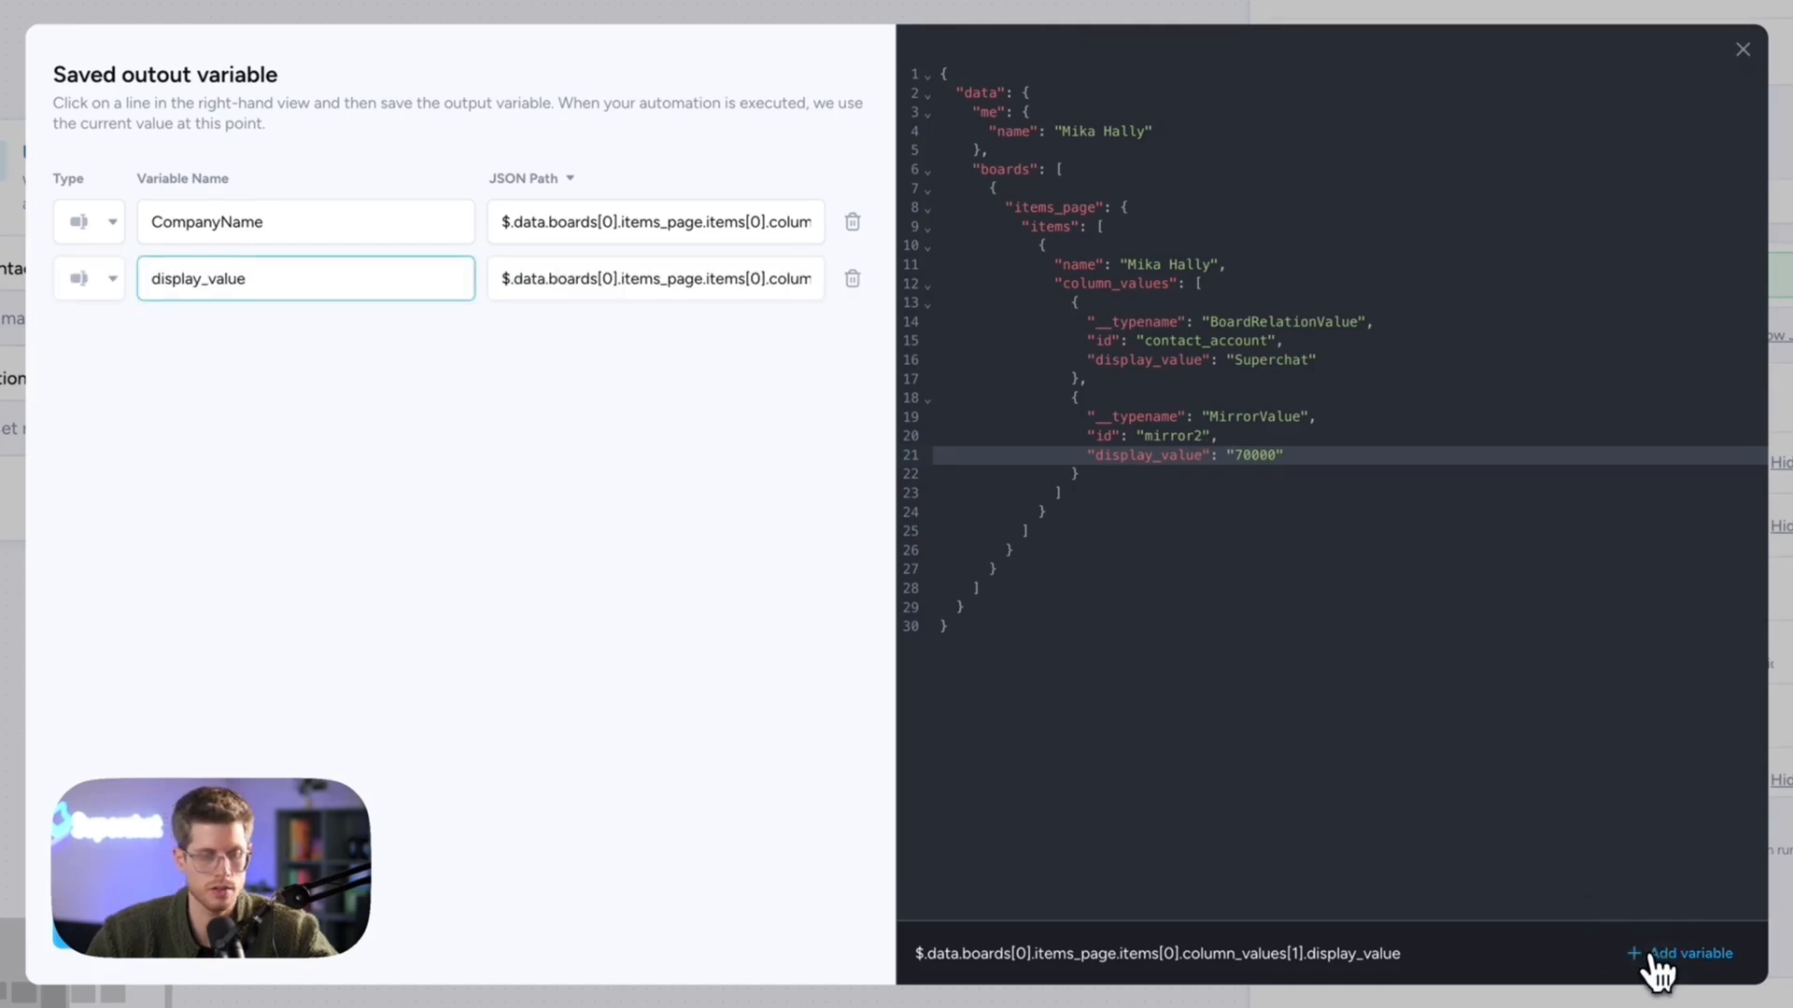
pyautogui.hotkey('ctrl', 'a')
pyautogui.write('DealValue')
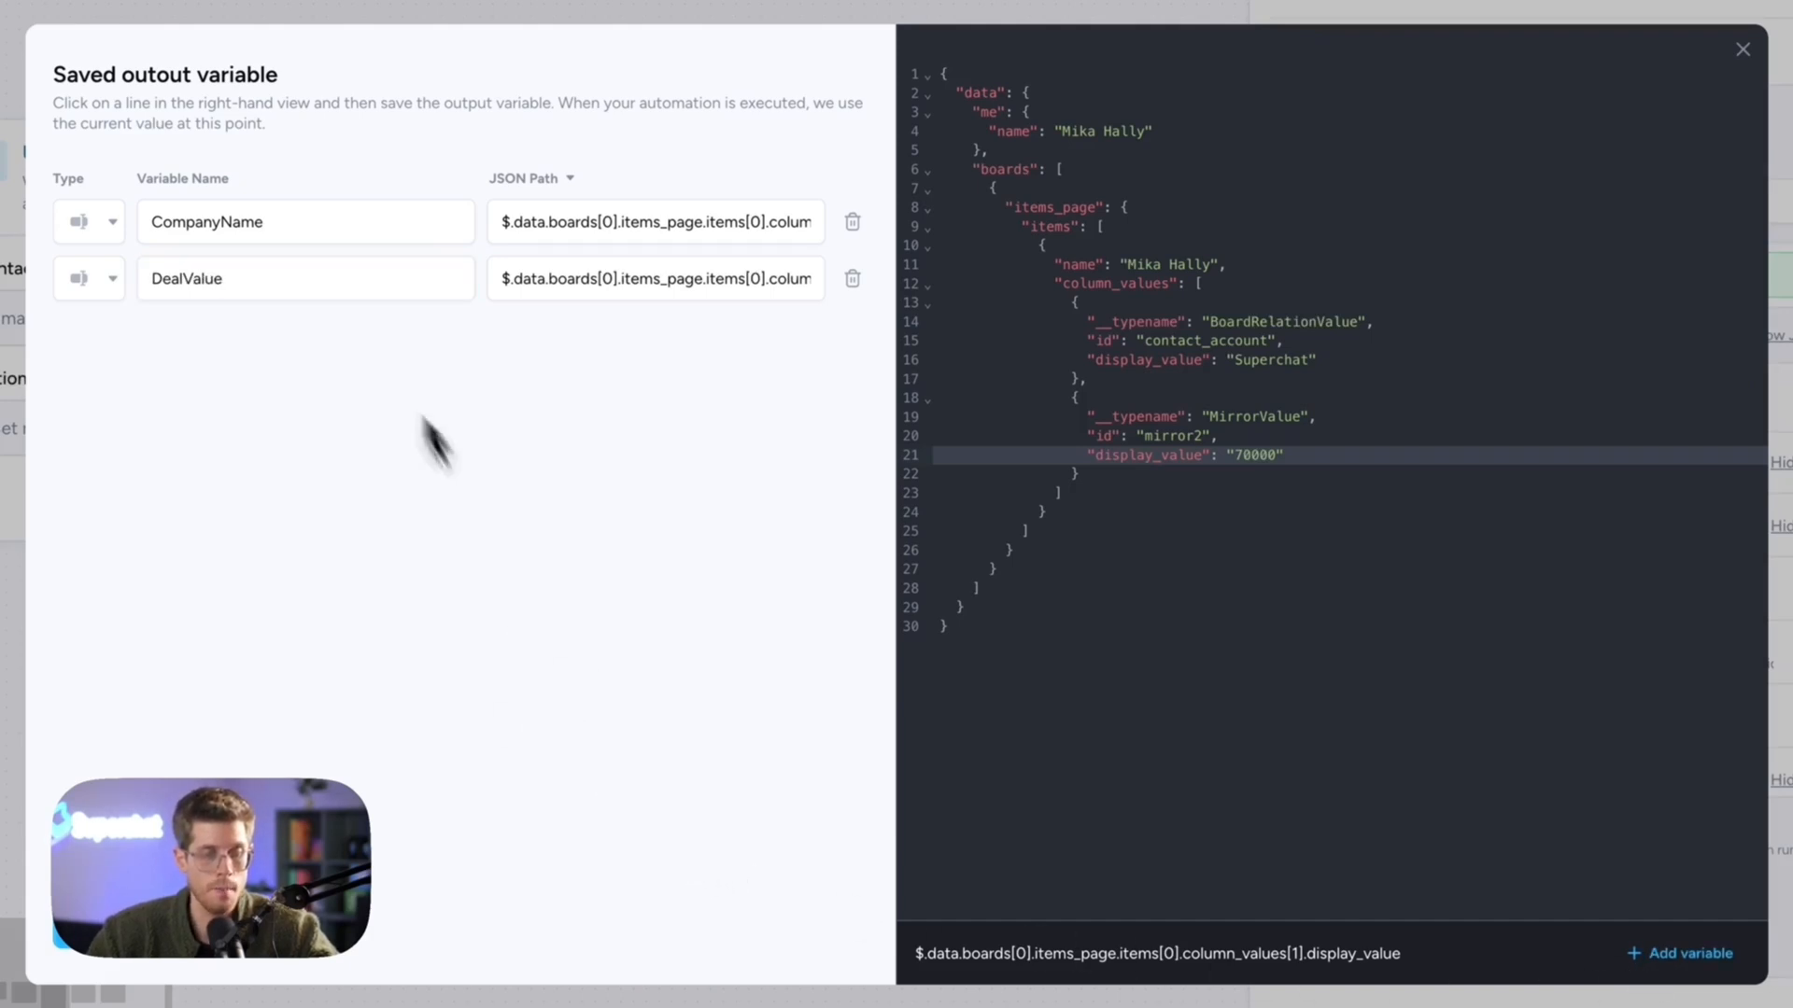
# - Keep CompanyName as text, set DealValue to Number, and confirm the output variables
pyautogui.click(107, 226)
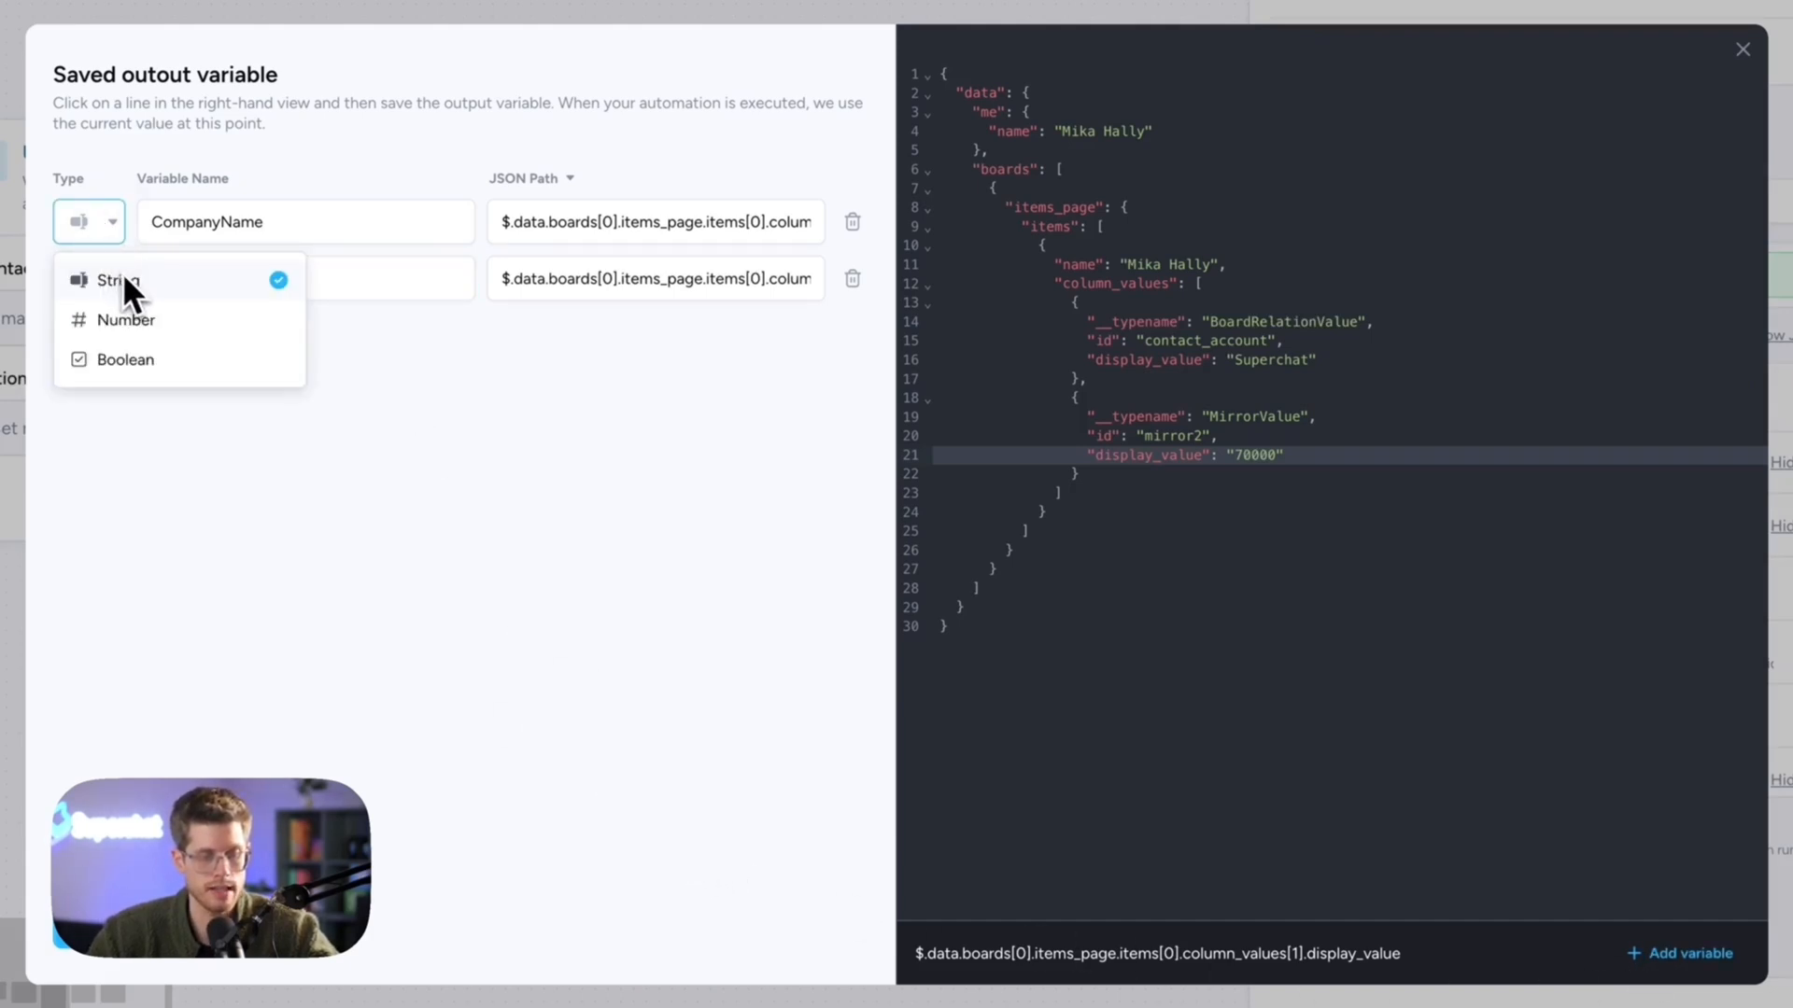
pyautogui.click(178, 234)
pyautogui.click(93, 284)
pyautogui.click(118, 376)
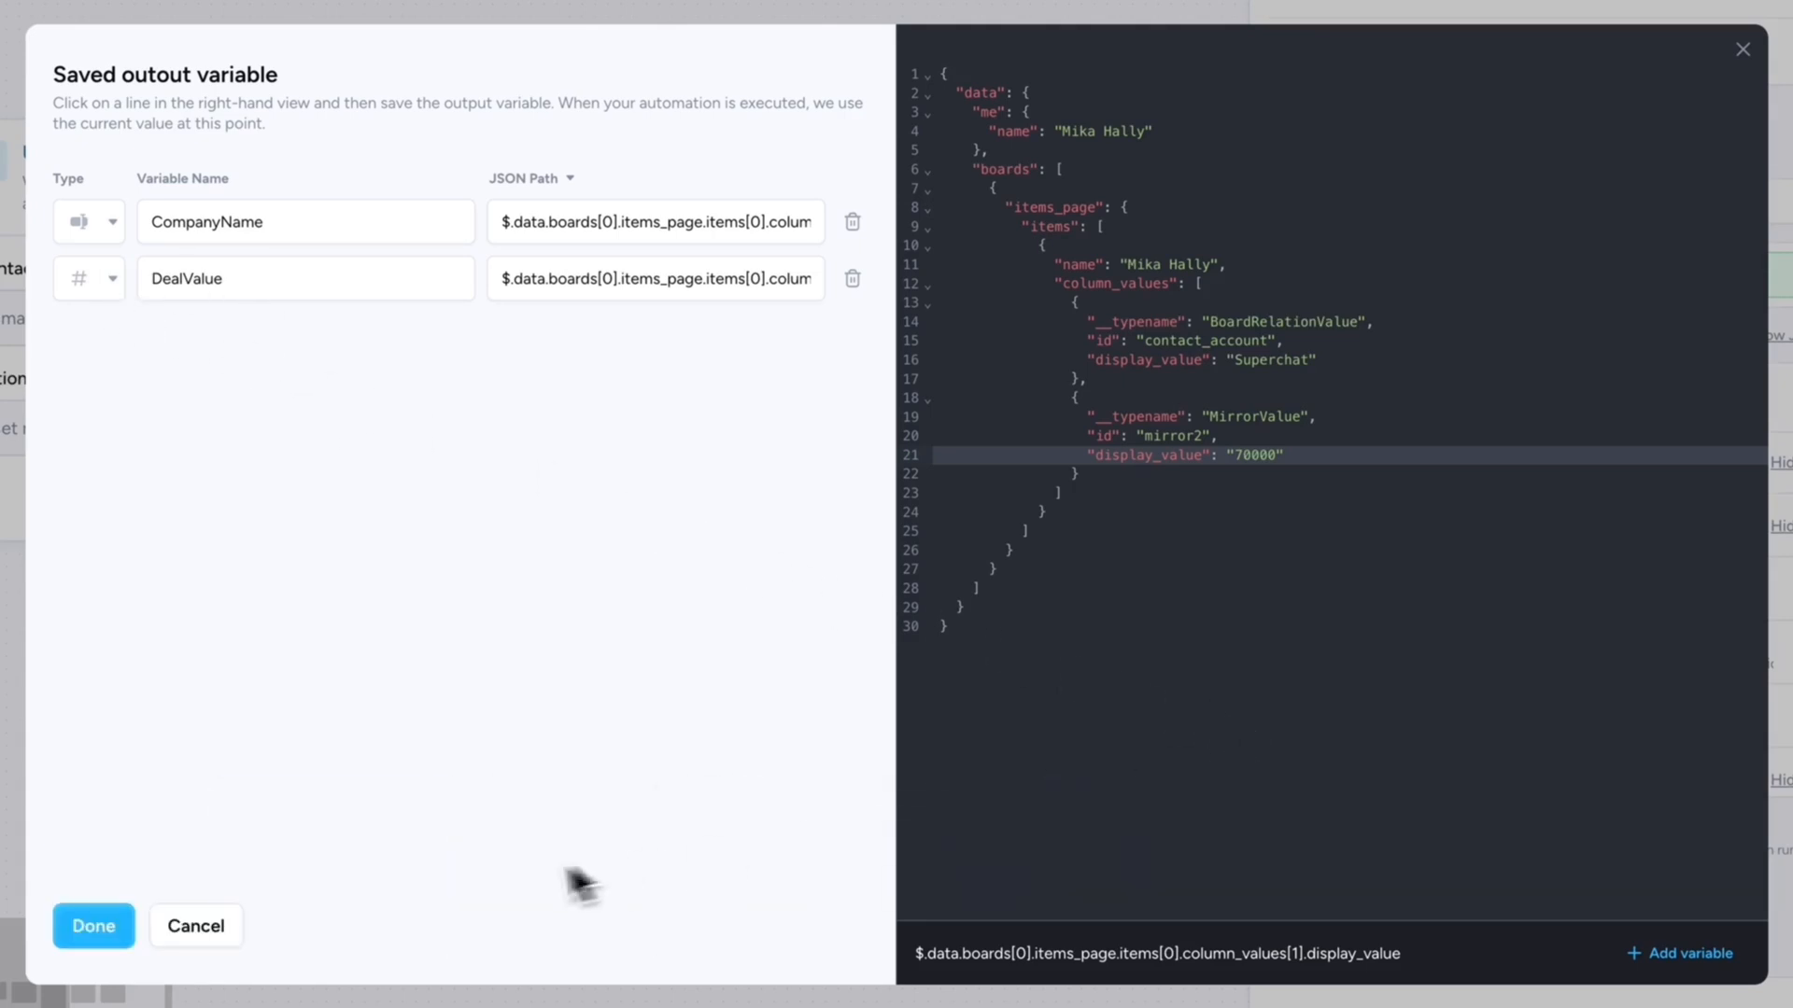
pyautogui.click(56, 915)
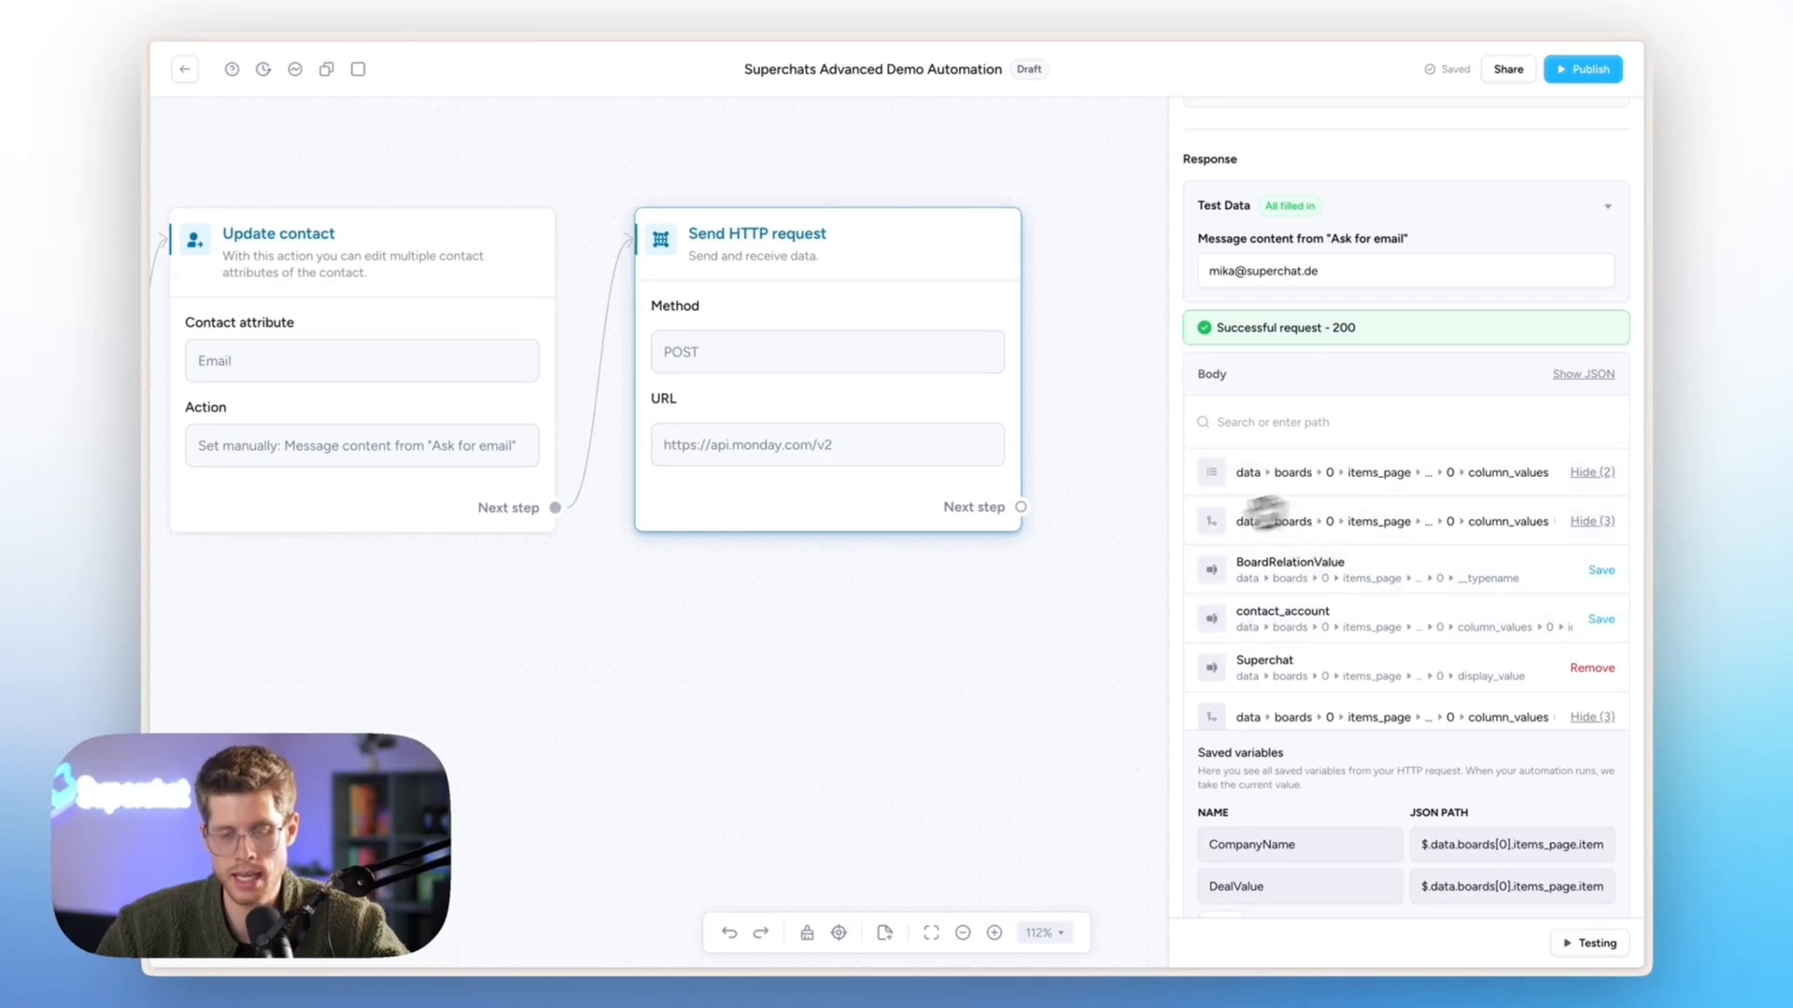
# - Close the HTTP request settings and open the step picker from its Next step handle
pyautogui.click(1018, 692)
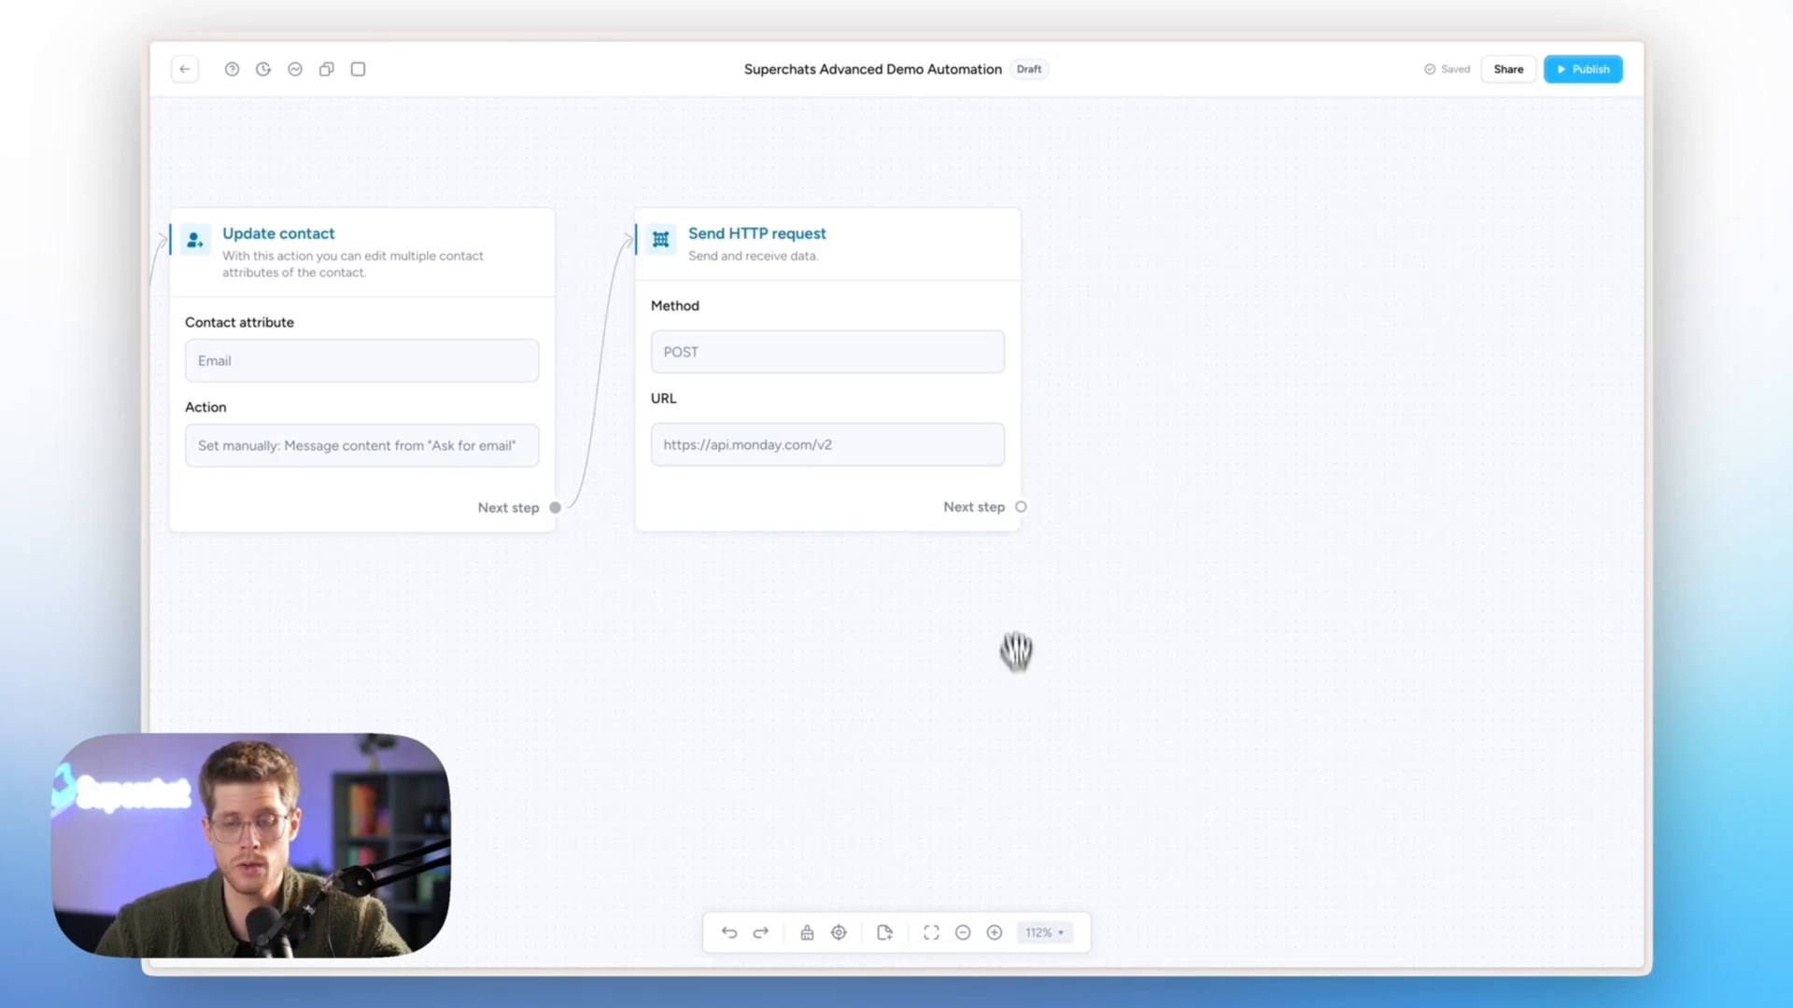
pyautogui.moveTo(1021, 507); pyautogui.dragTo(1168, 383)
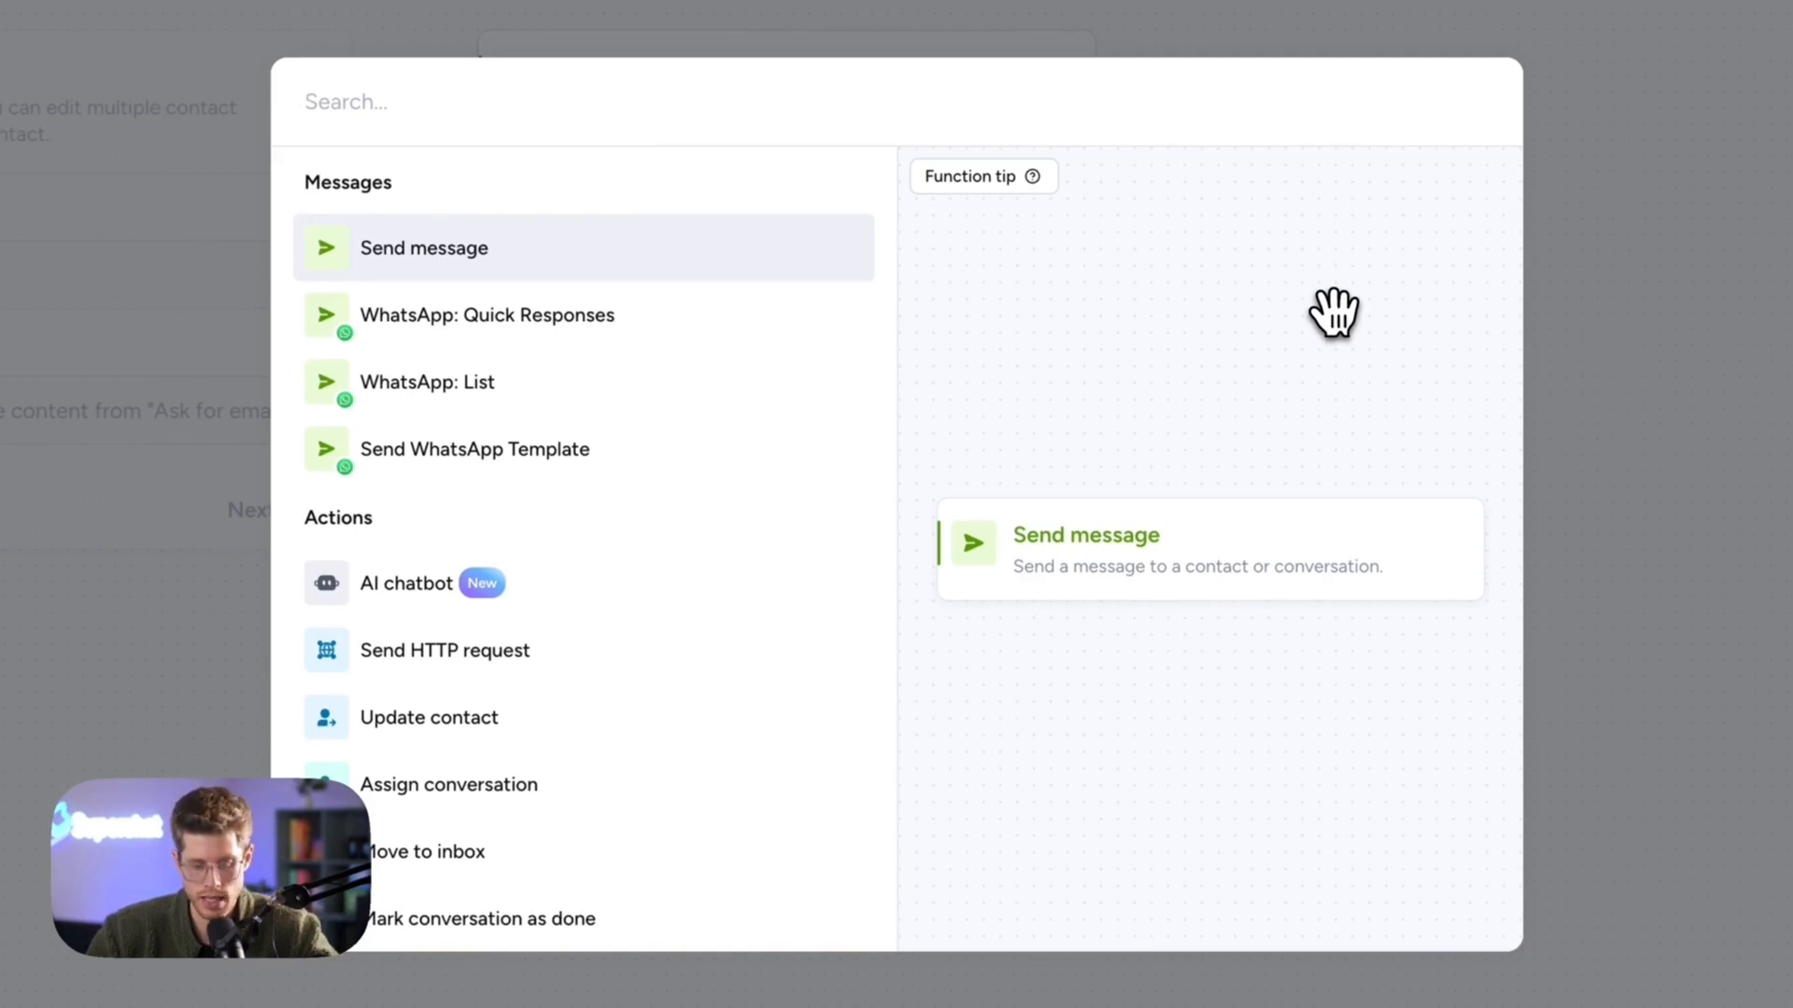
# - Add a Number filter step after the HTTP request
pyautogui.write('fi')
pyautogui.press('Return')
pyautogui.write('nu')
pyautogui.press('Down')
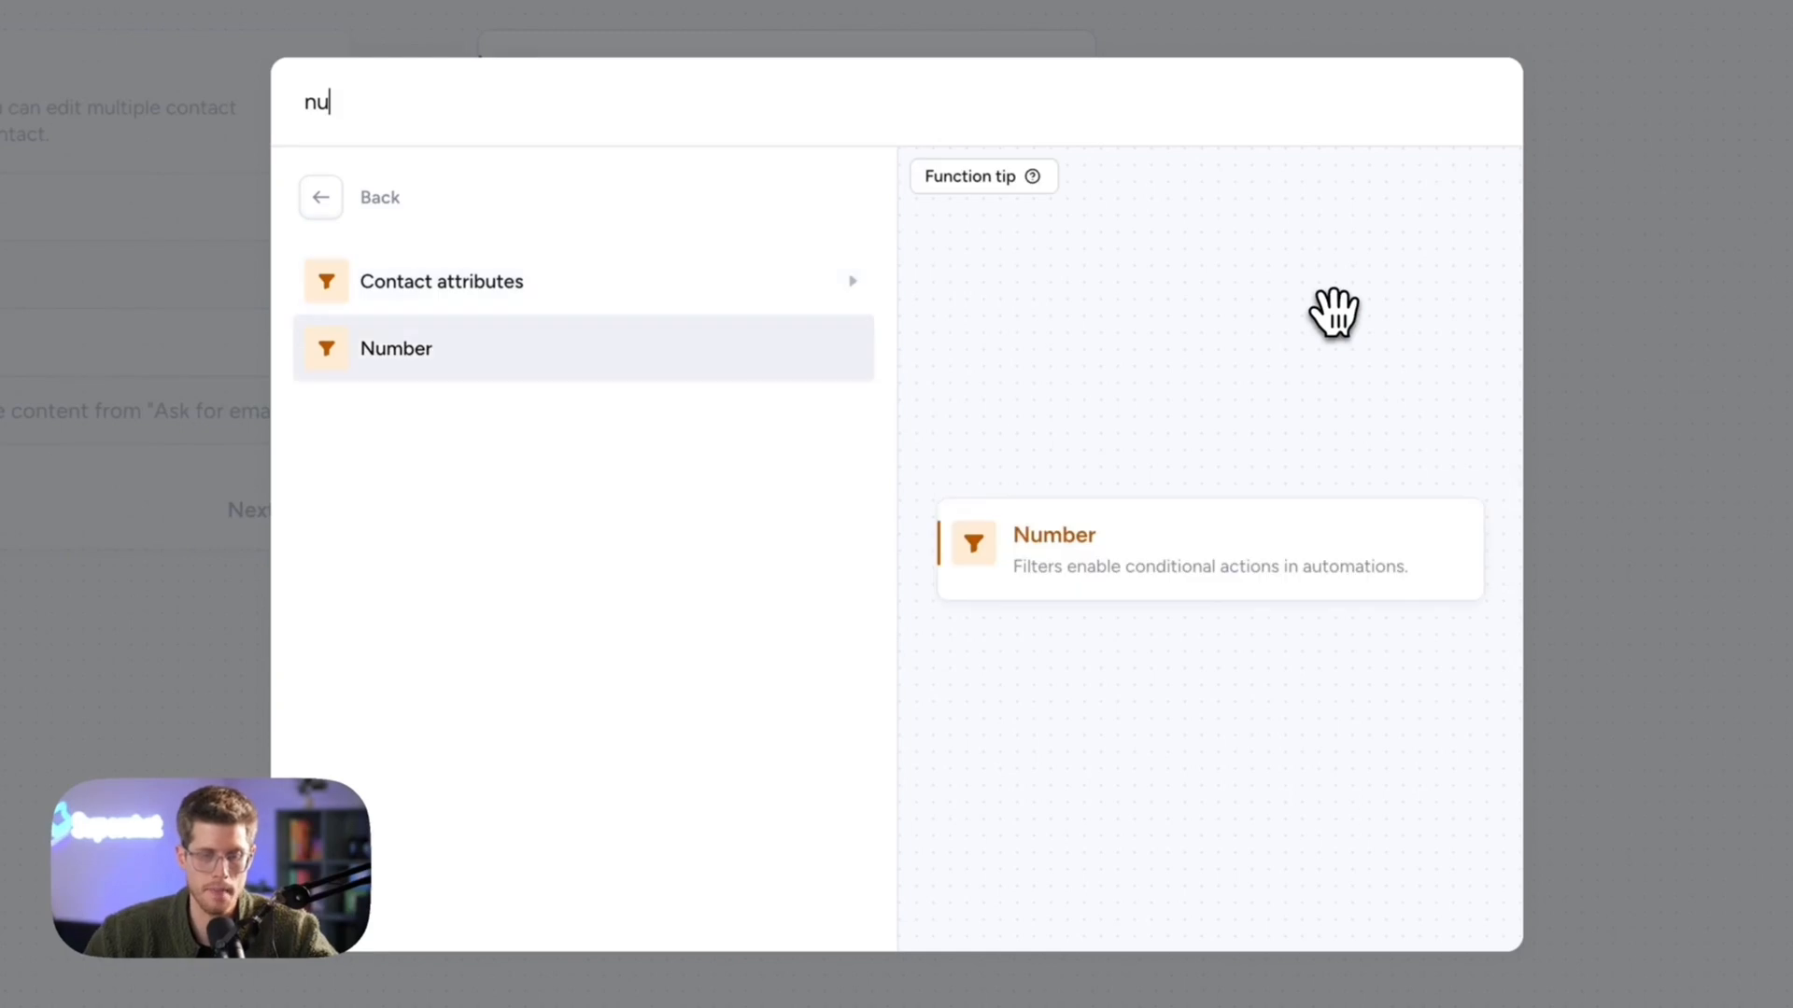
pyautogui.press('Return')
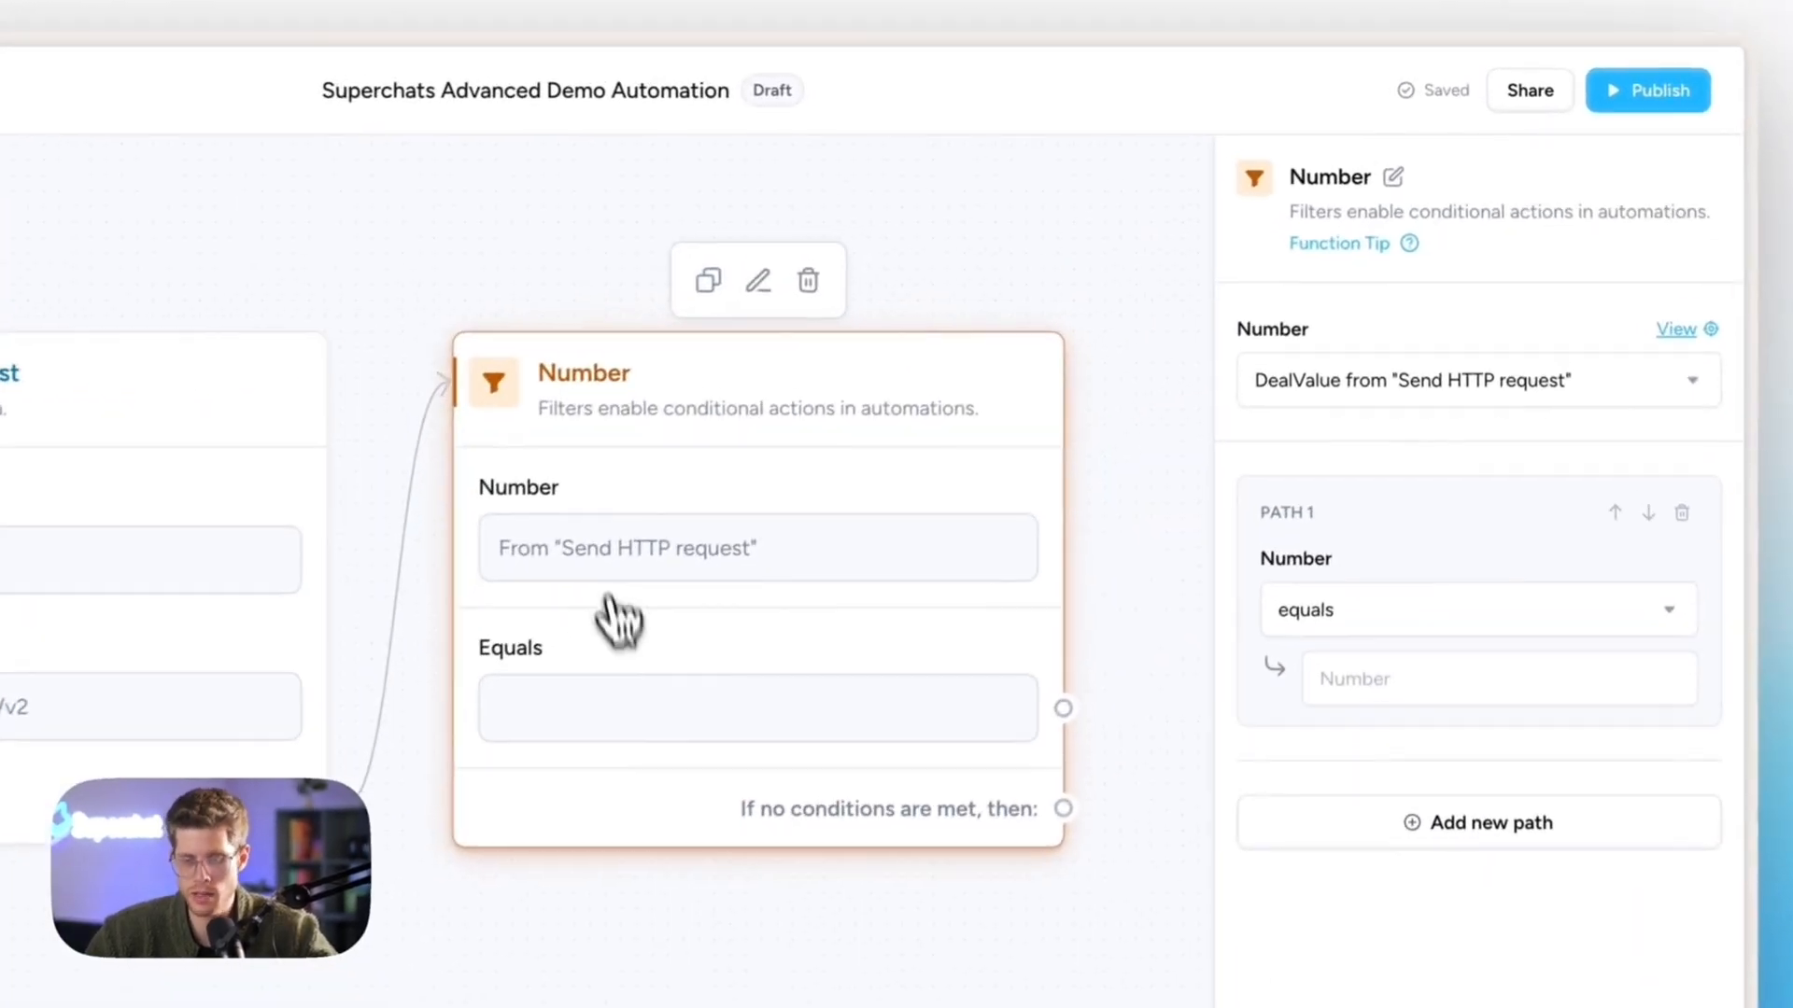
# - Set the filter's Path 1 to DealValue greater than or equal to 100000
pyautogui.click(1314, 612)
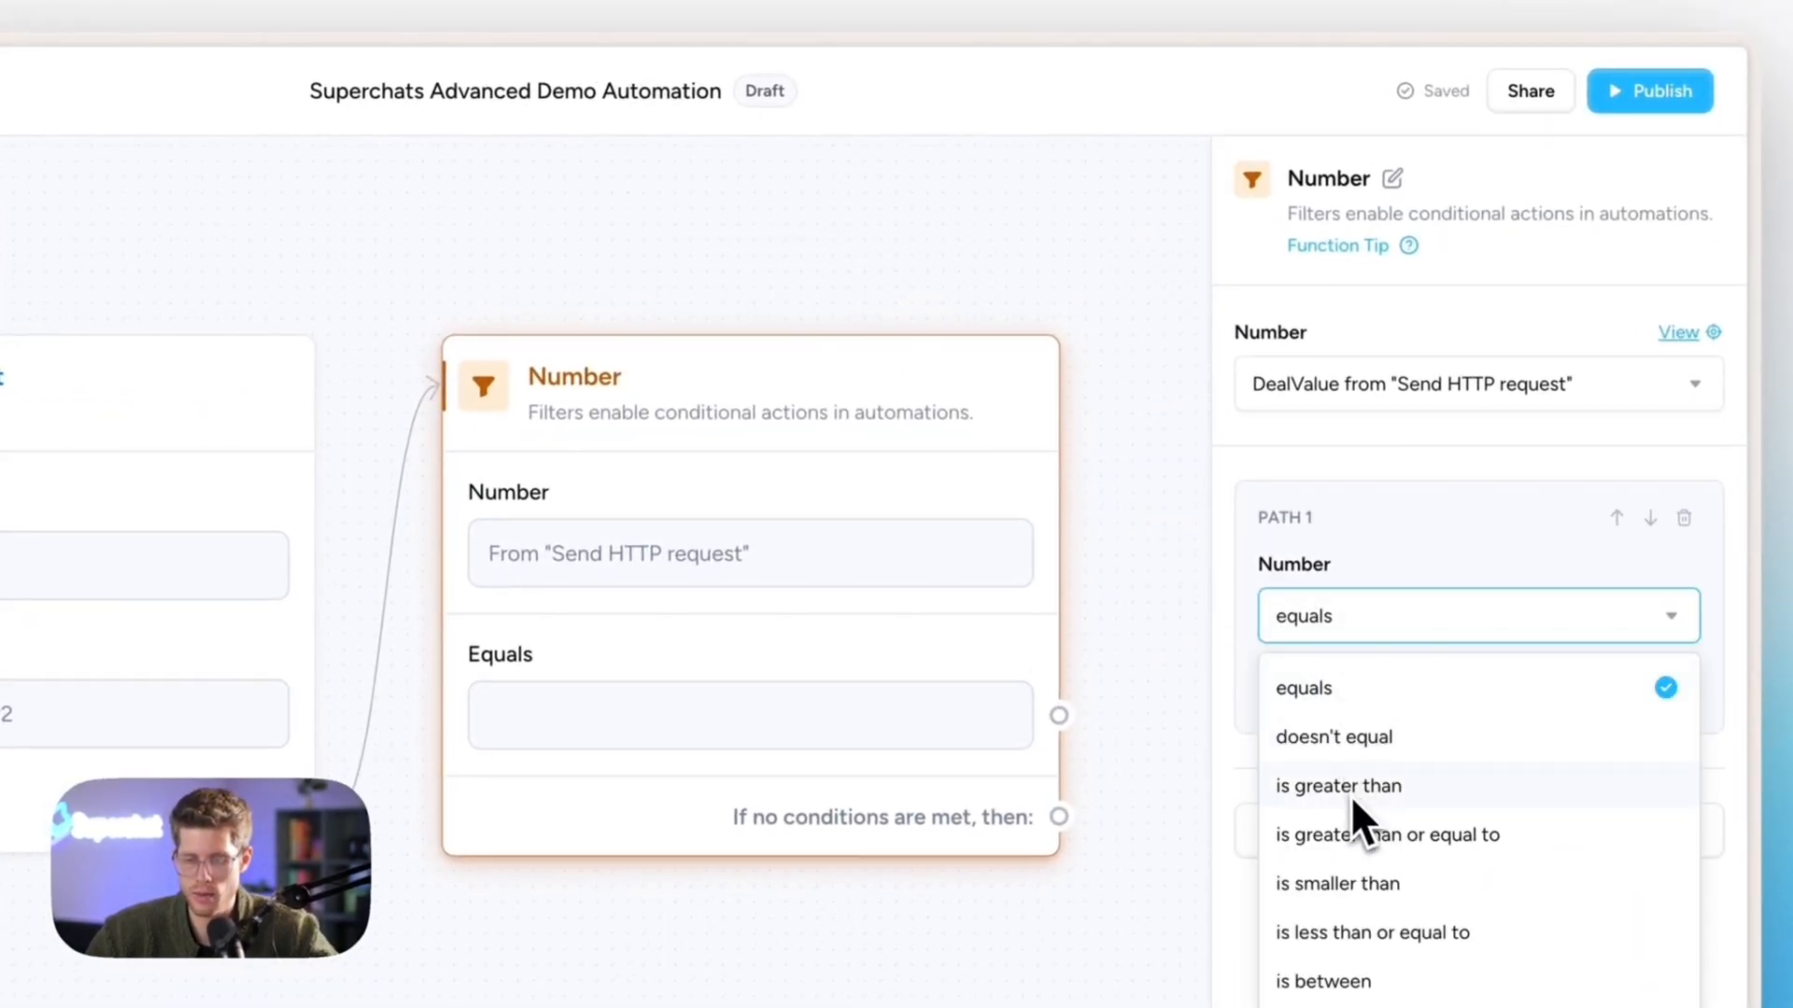
pyautogui.click(1353, 836)
pyautogui.click(1414, 689)
pyautogui.write('100000')
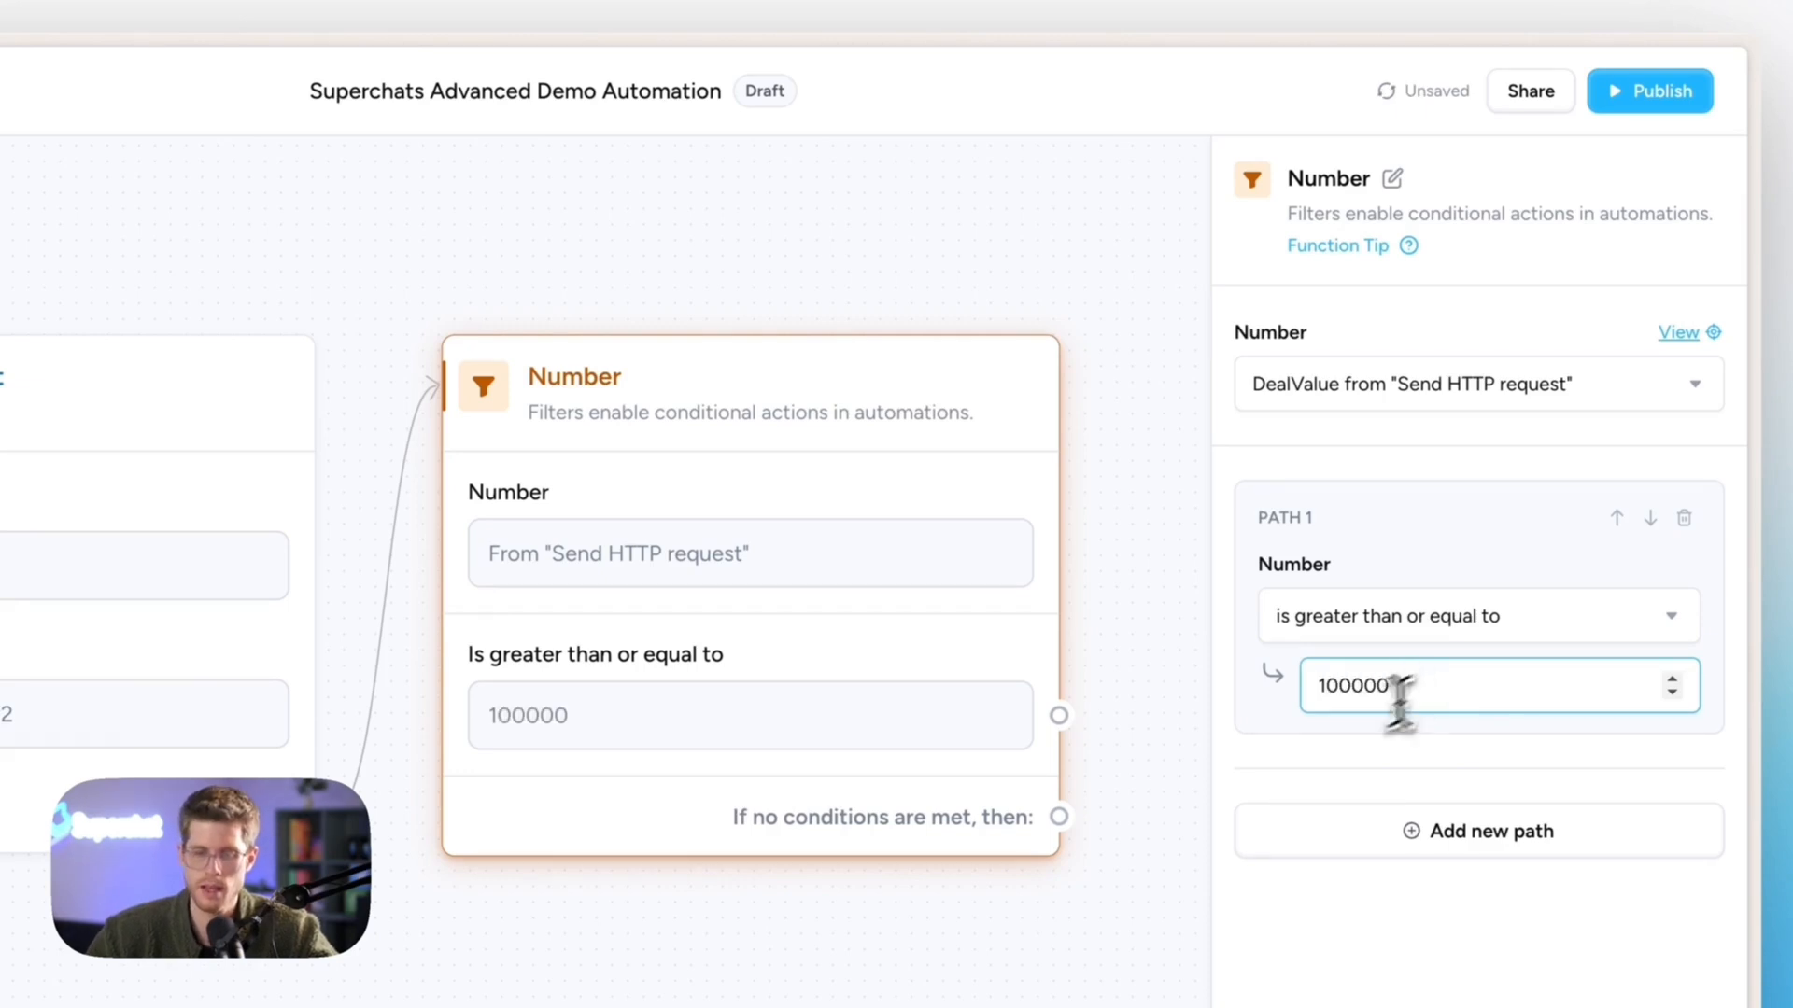
pyautogui.click(984, 990)
pyautogui.hscroll(2, 979, 999)
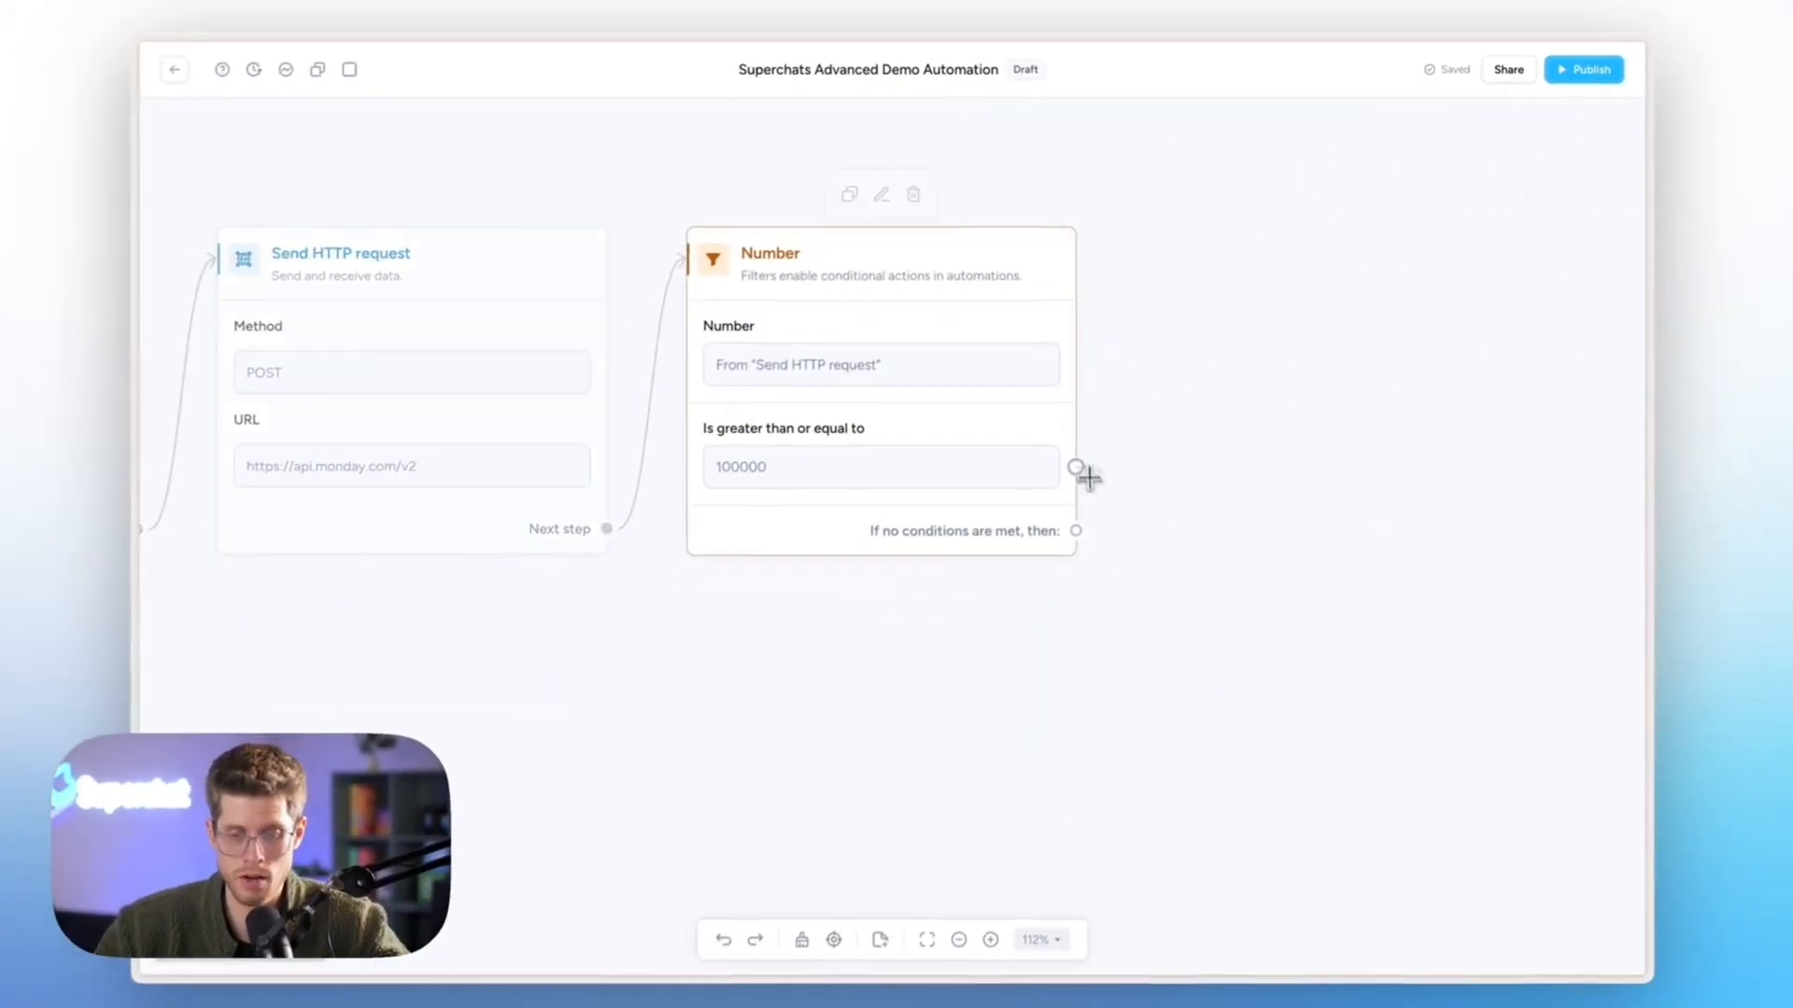
pyautogui.click(1086, 476)
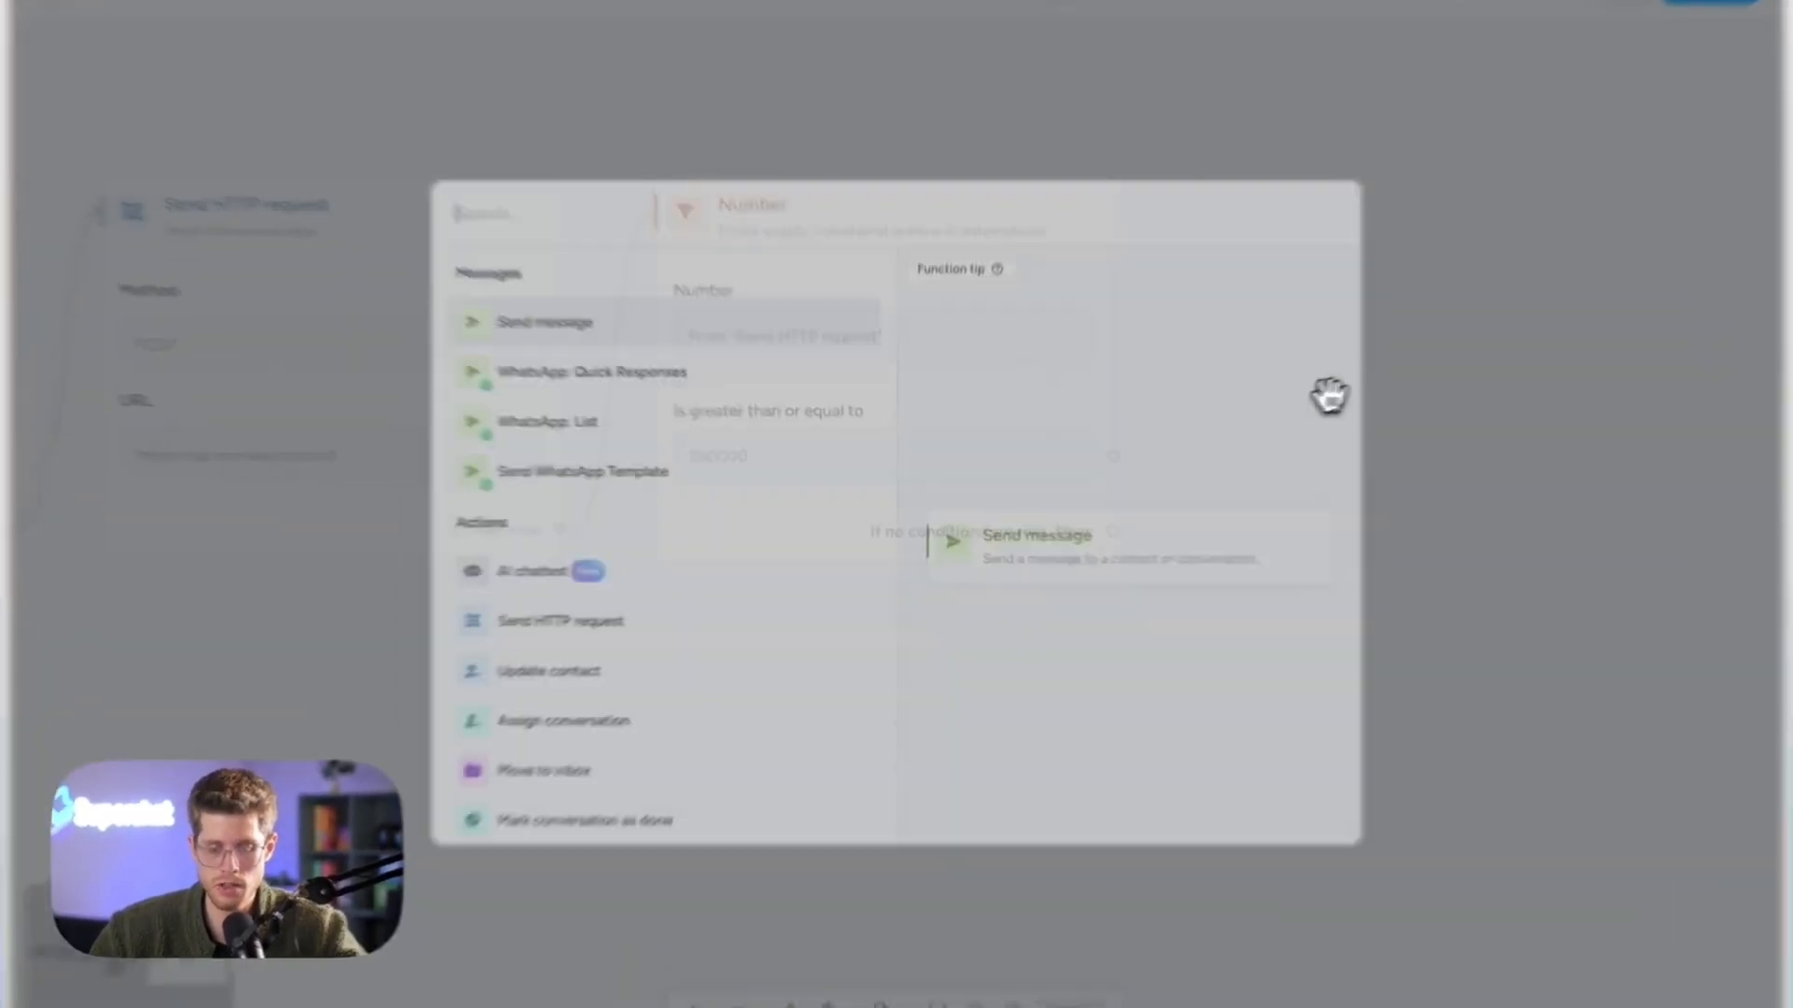
# - Add an Assign conversation step assigning any user according to workload
pyautogui.write('ass')
pyautogui.press('Return')
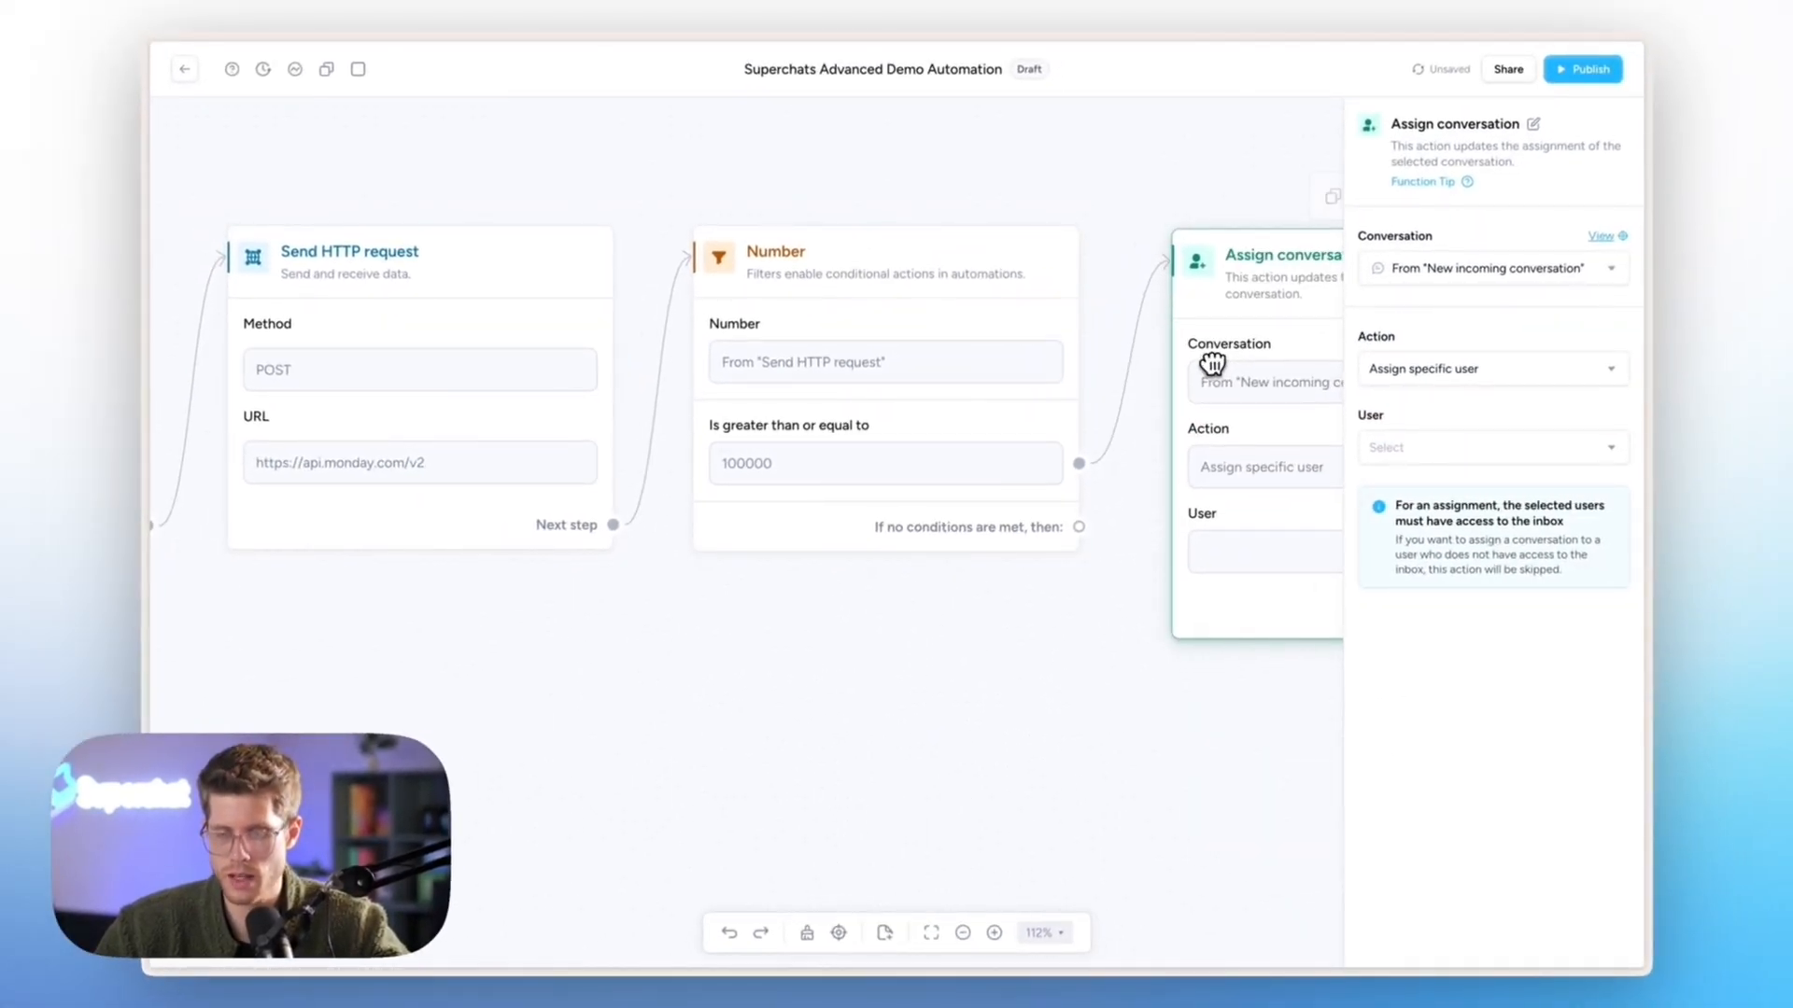
pyautogui.click(1419, 373)
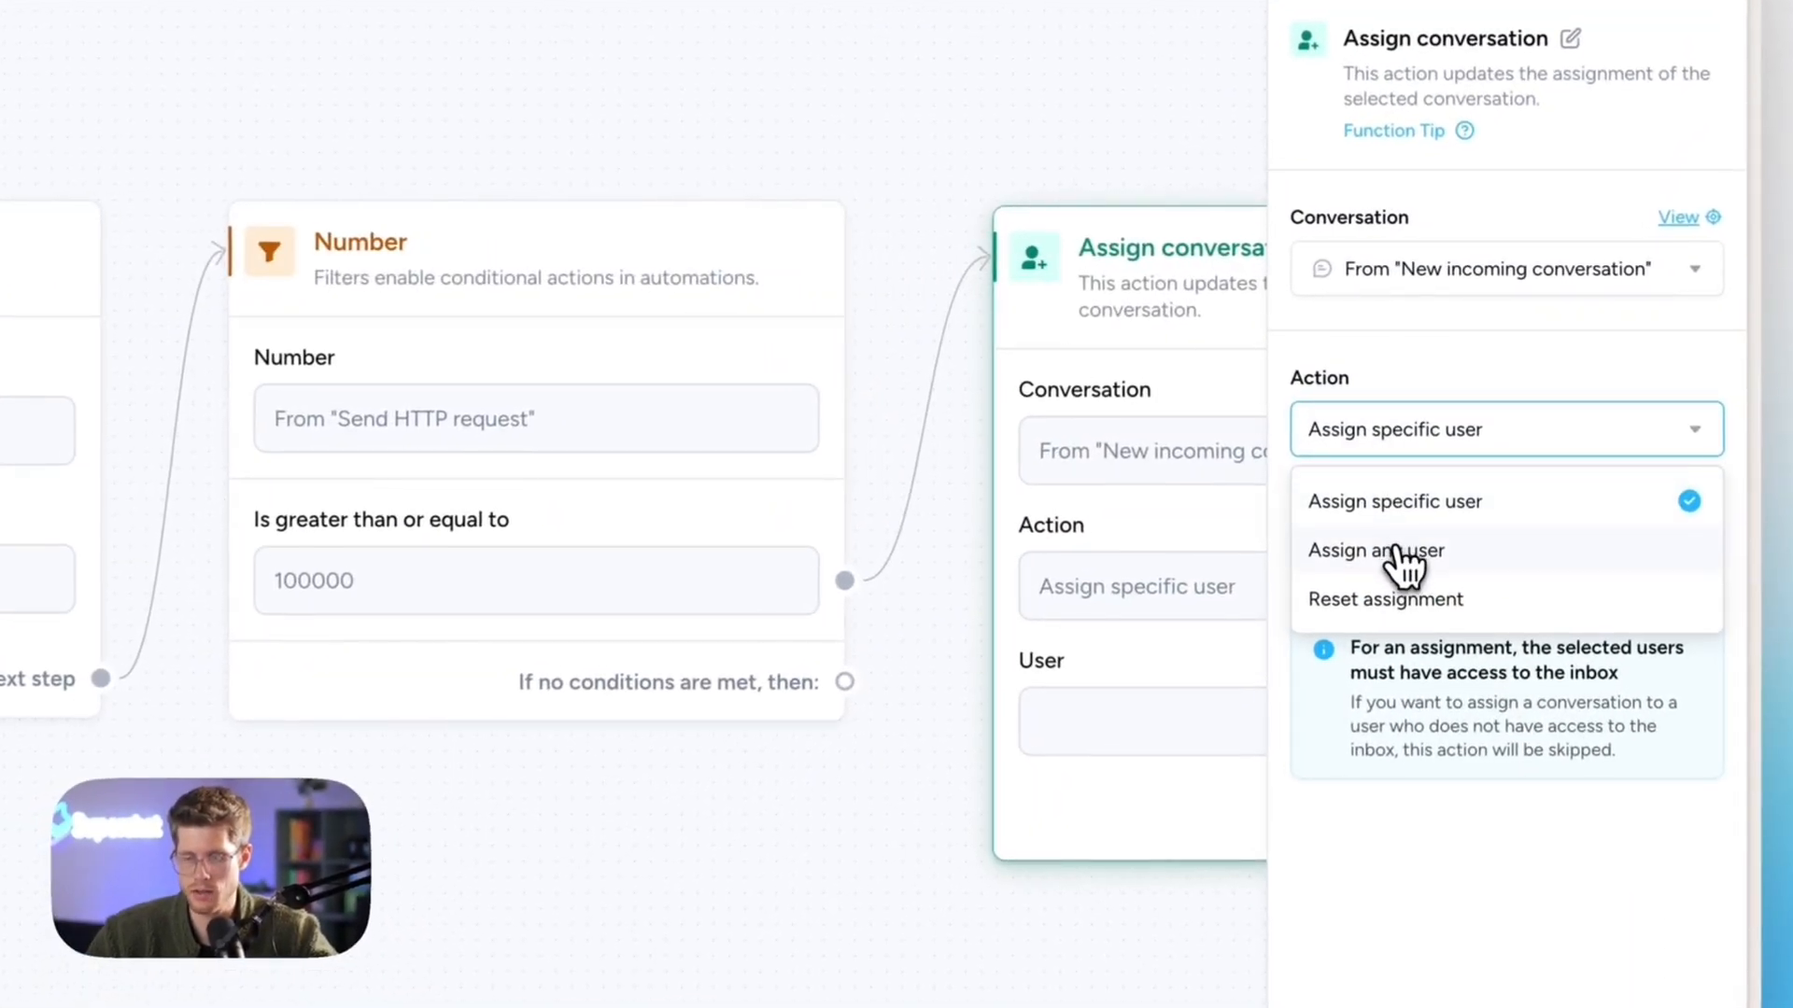
pyautogui.click(1405, 551)
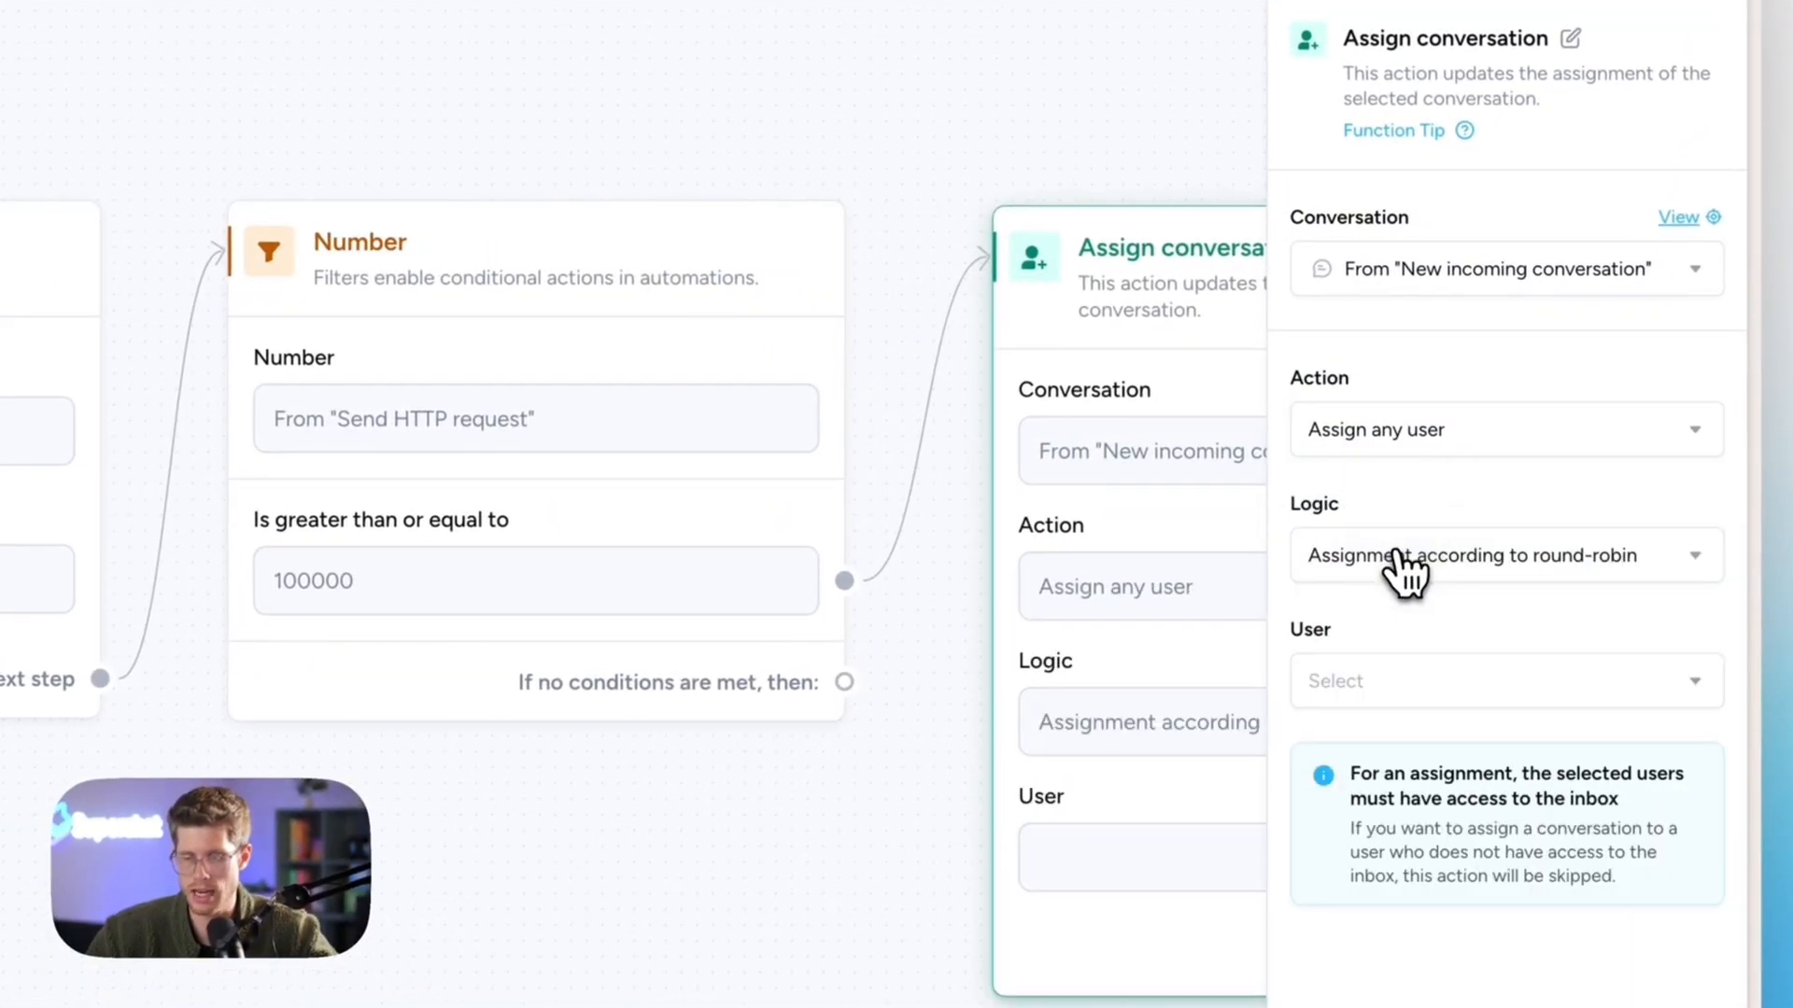
pyautogui.click(1408, 561)
pyautogui.click(1424, 742)
# - Select five team members as assignees for the conversation
pyautogui.click(1438, 584)
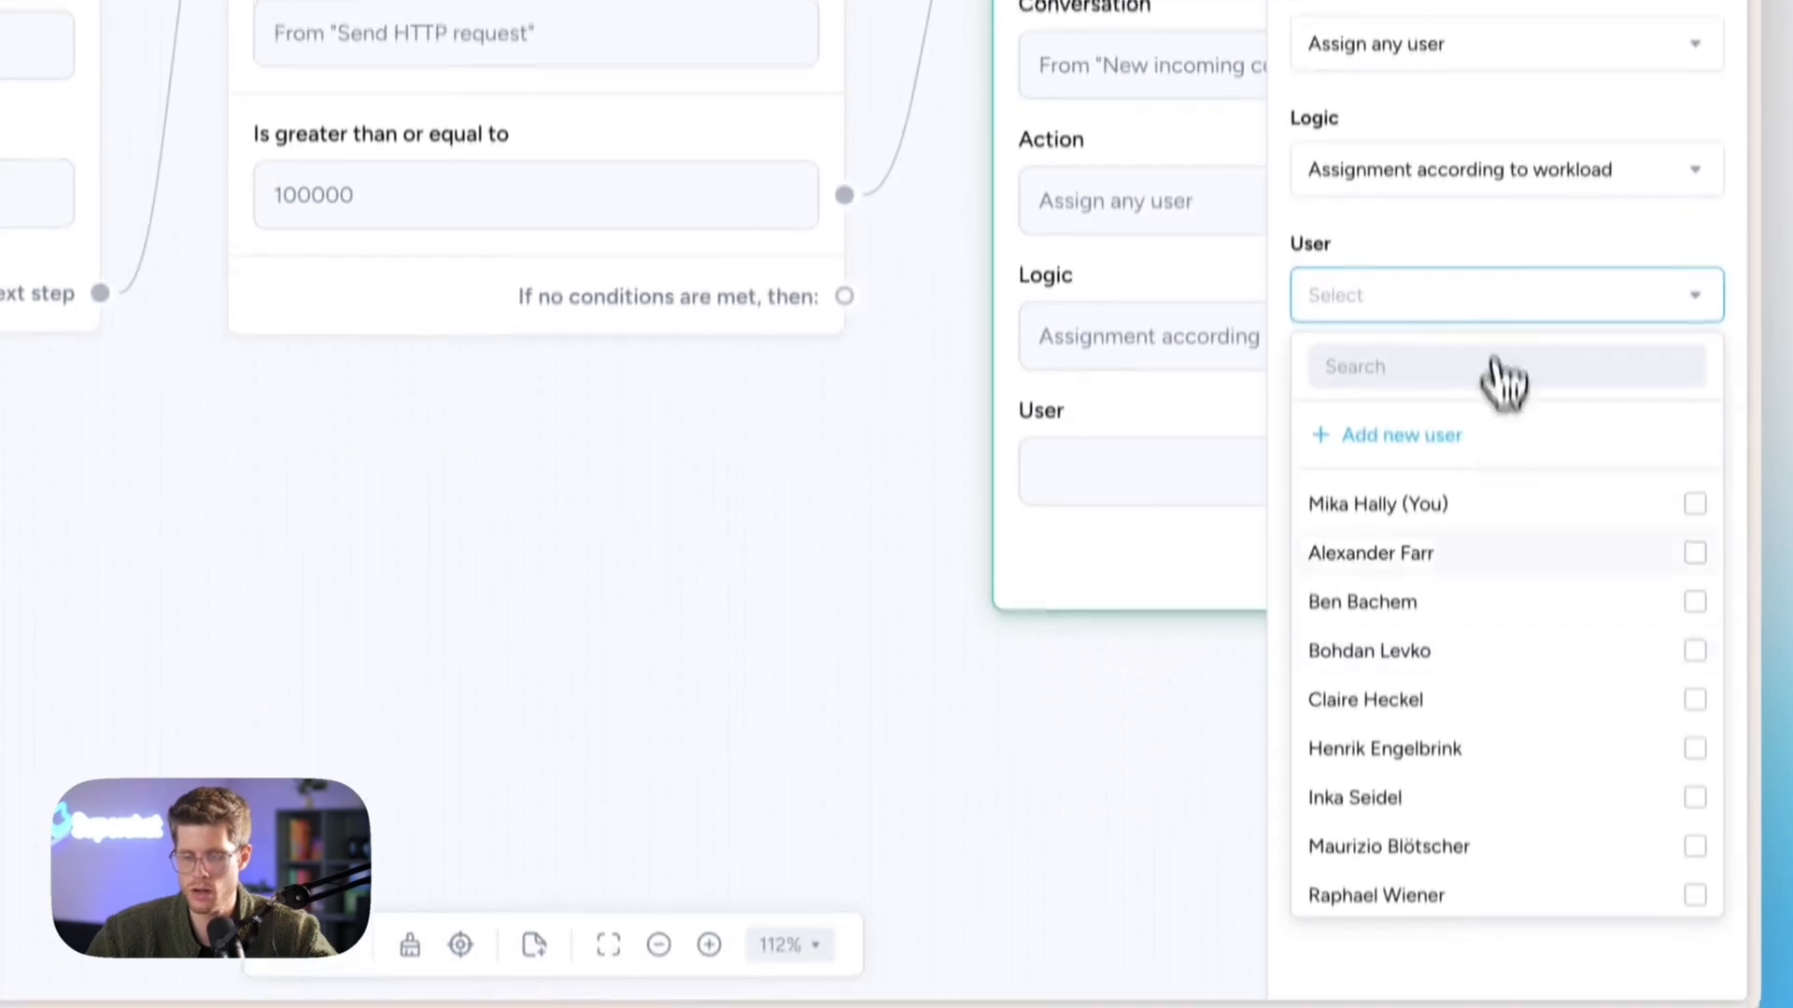
pyautogui.scroll(-3, 1504, 980)
pyautogui.click(1521, 831)
pyautogui.click(1513, 879)
pyautogui.click(1527, 652)
pyautogui.click(1528, 752)
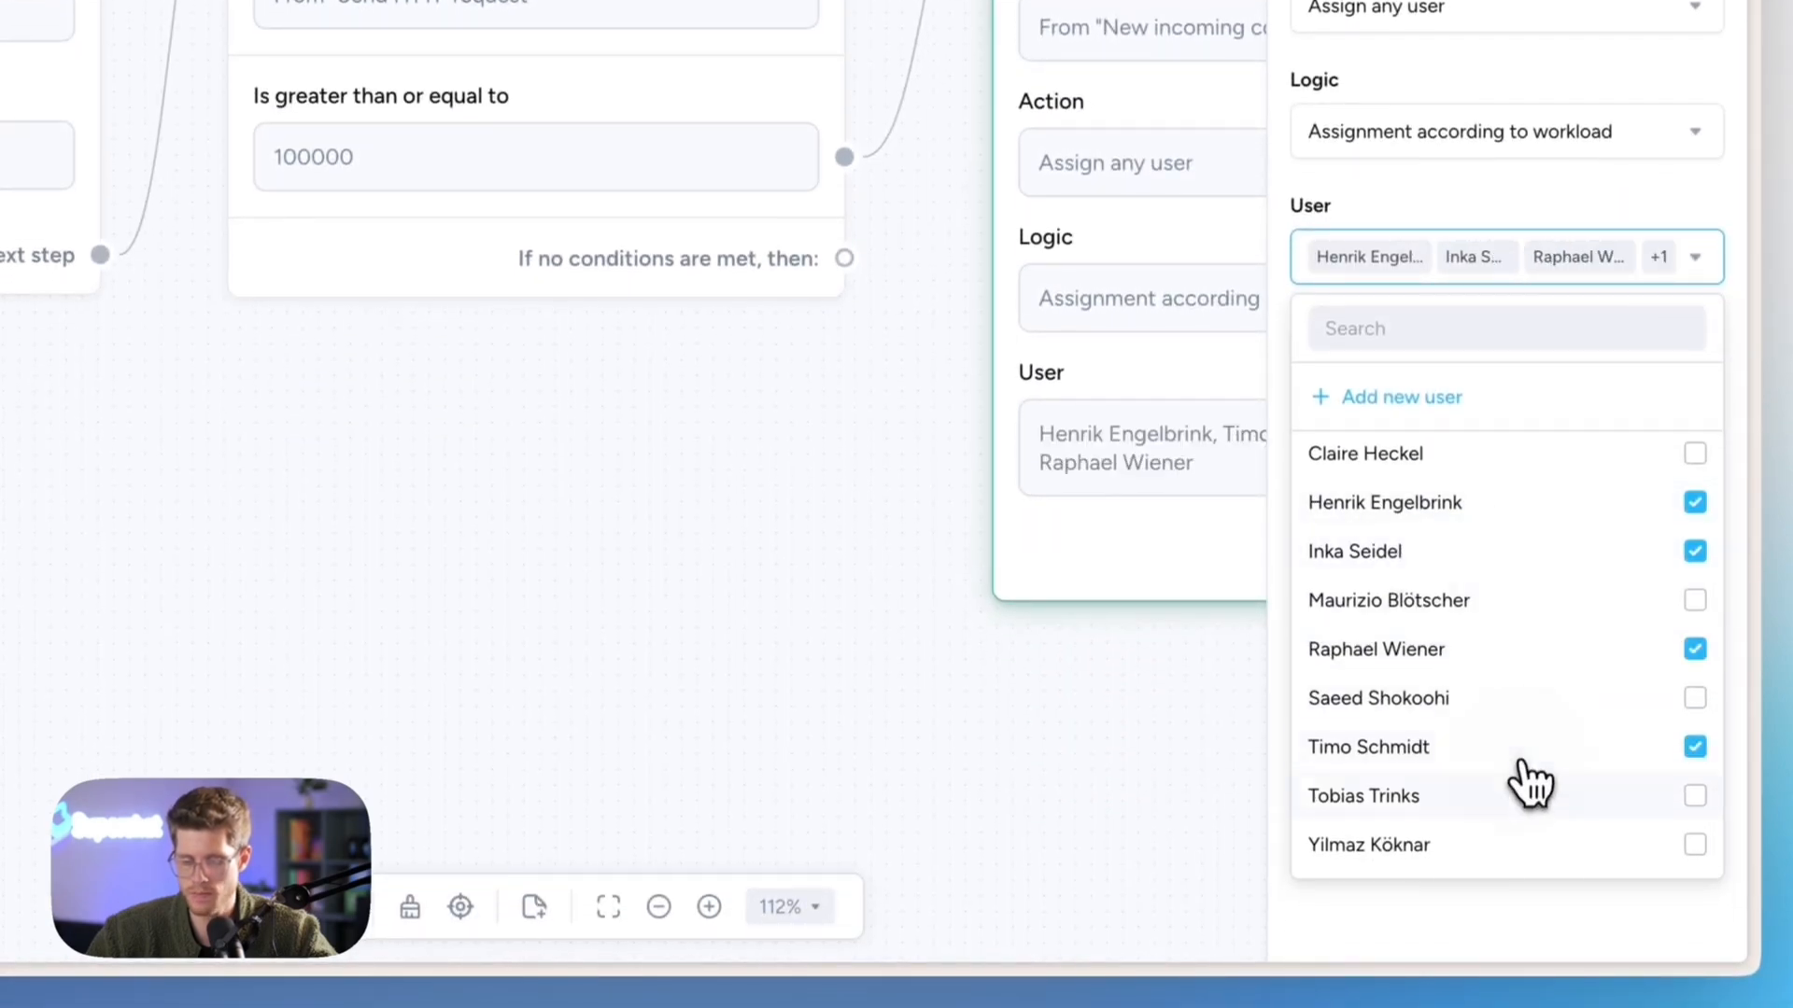
pyautogui.click(1528, 799)
pyautogui.click(733, 602)
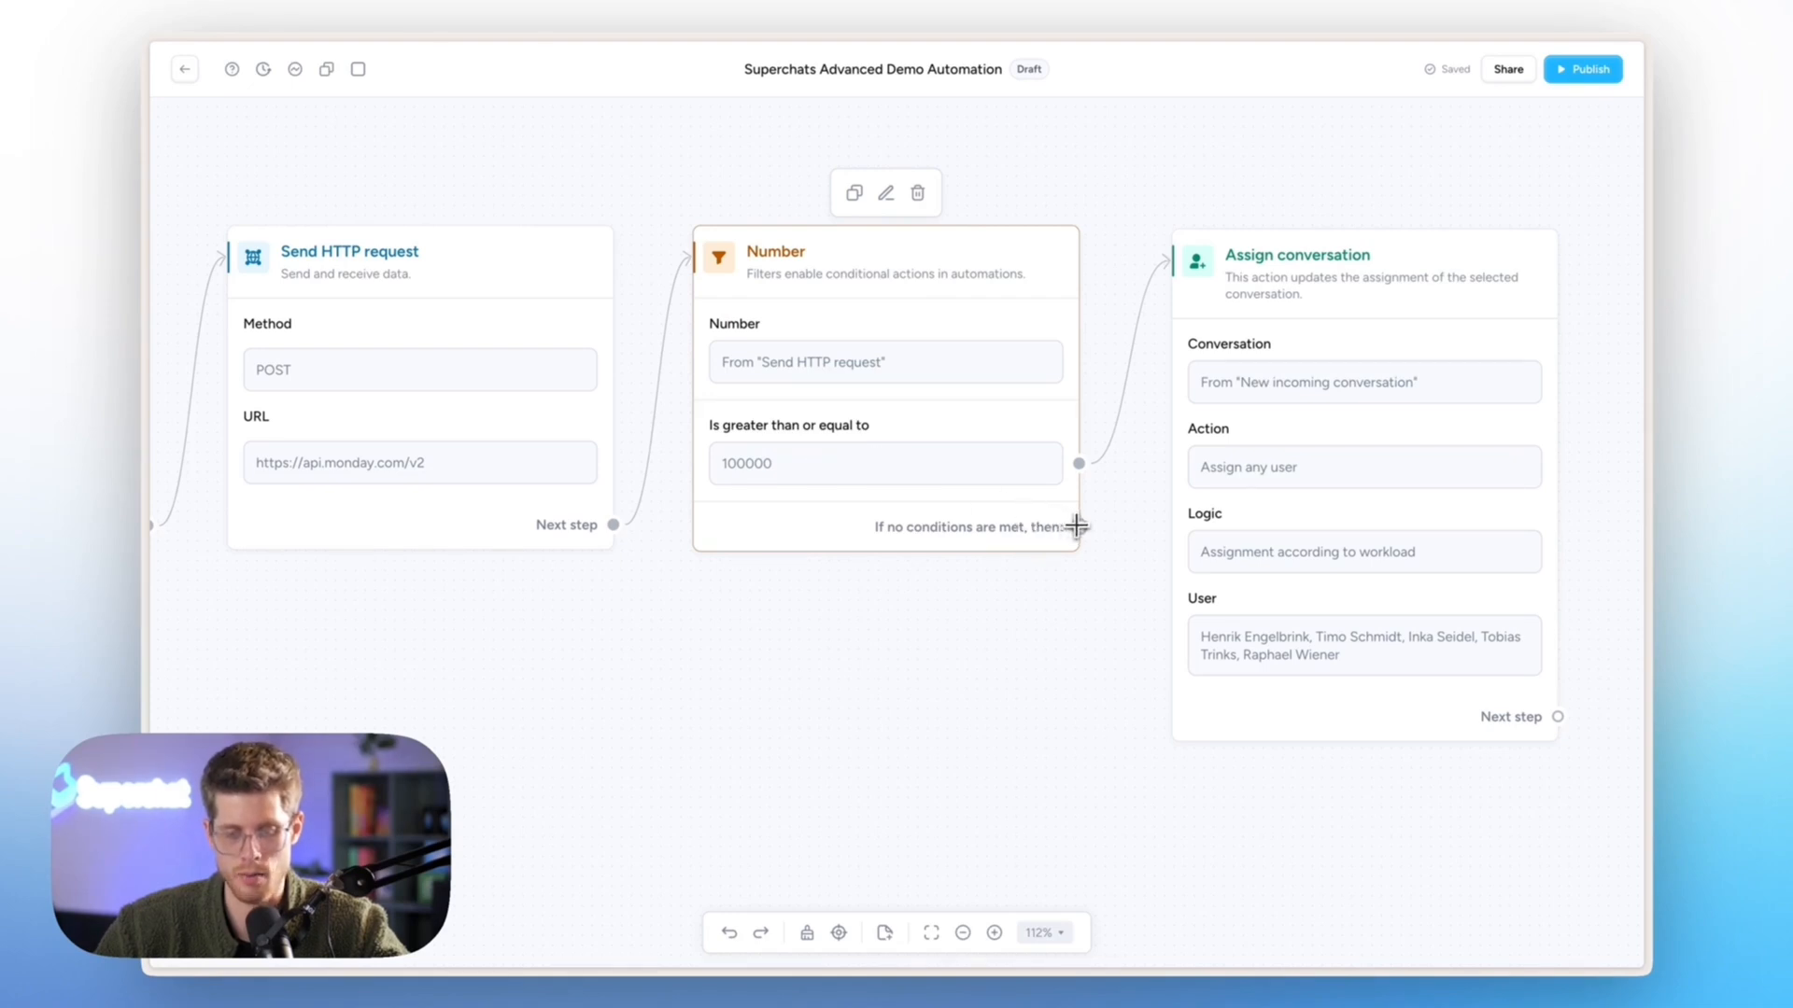
# - Add an AI chatbot step using Lisa Support Bot on the no-conditions-met branch
pyautogui.moveTo(1078, 527); pyautogui.dragTo(1241, 960)
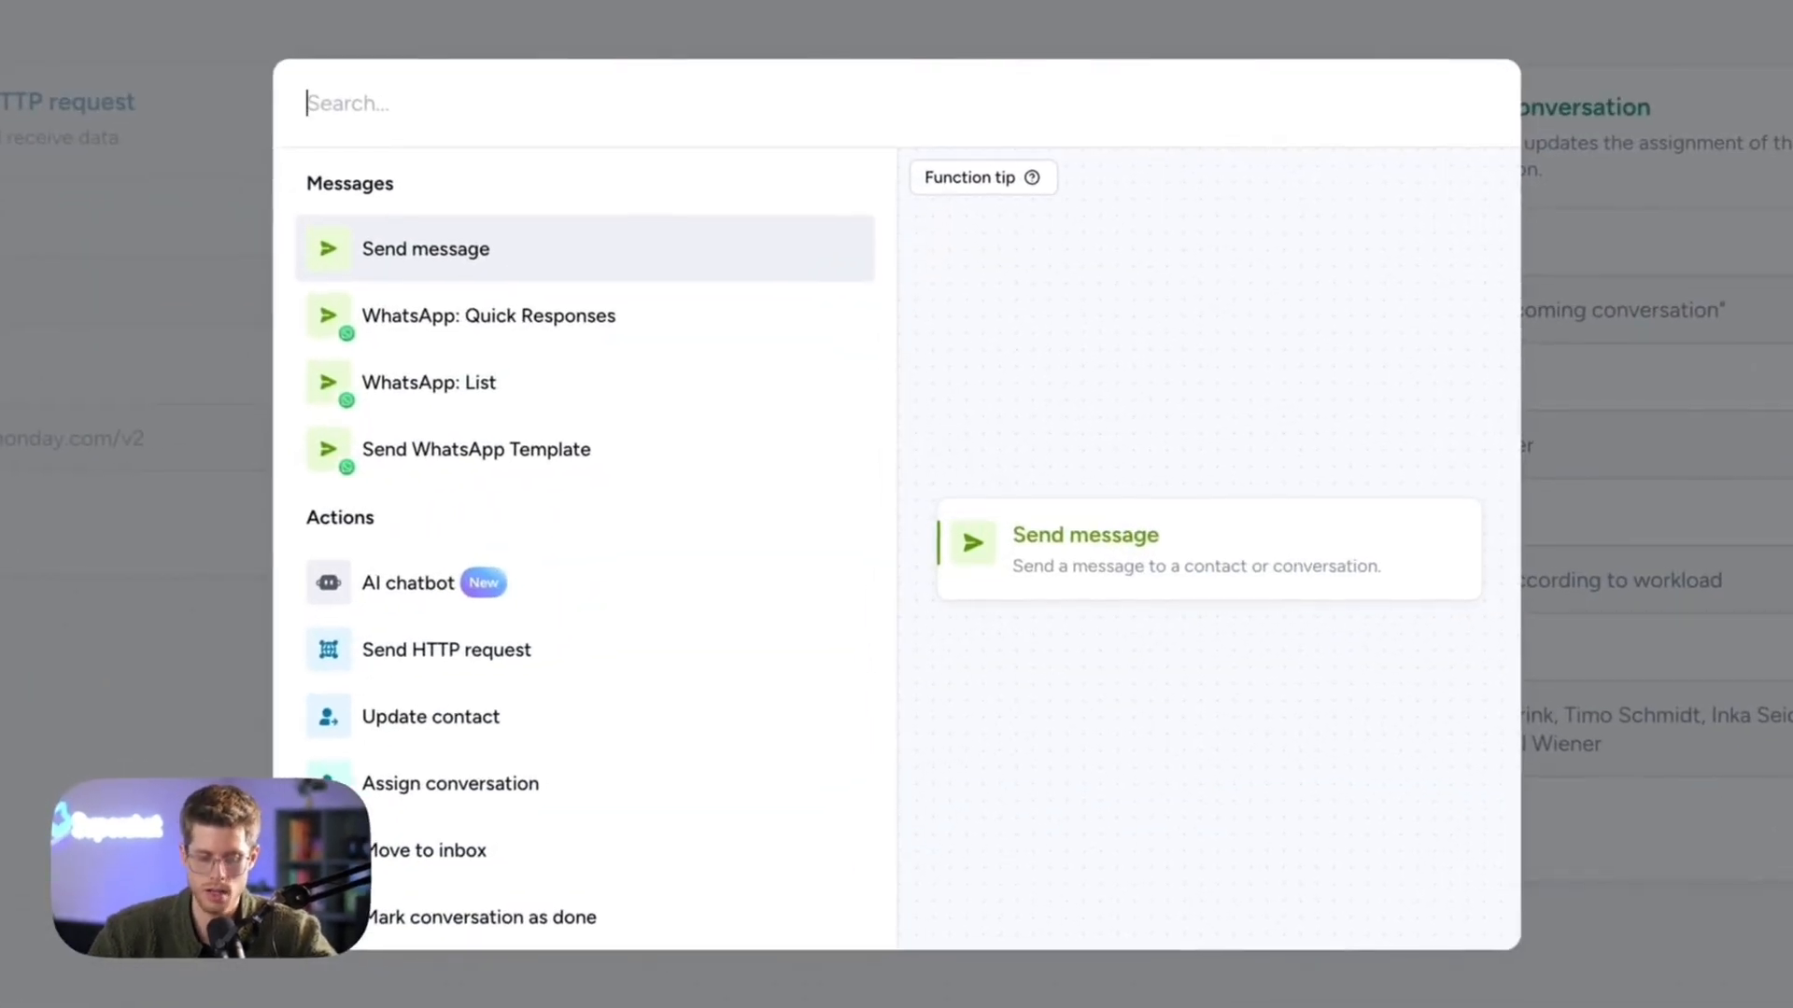
pyautogui.write('ai')
pyautogui.press('Return')
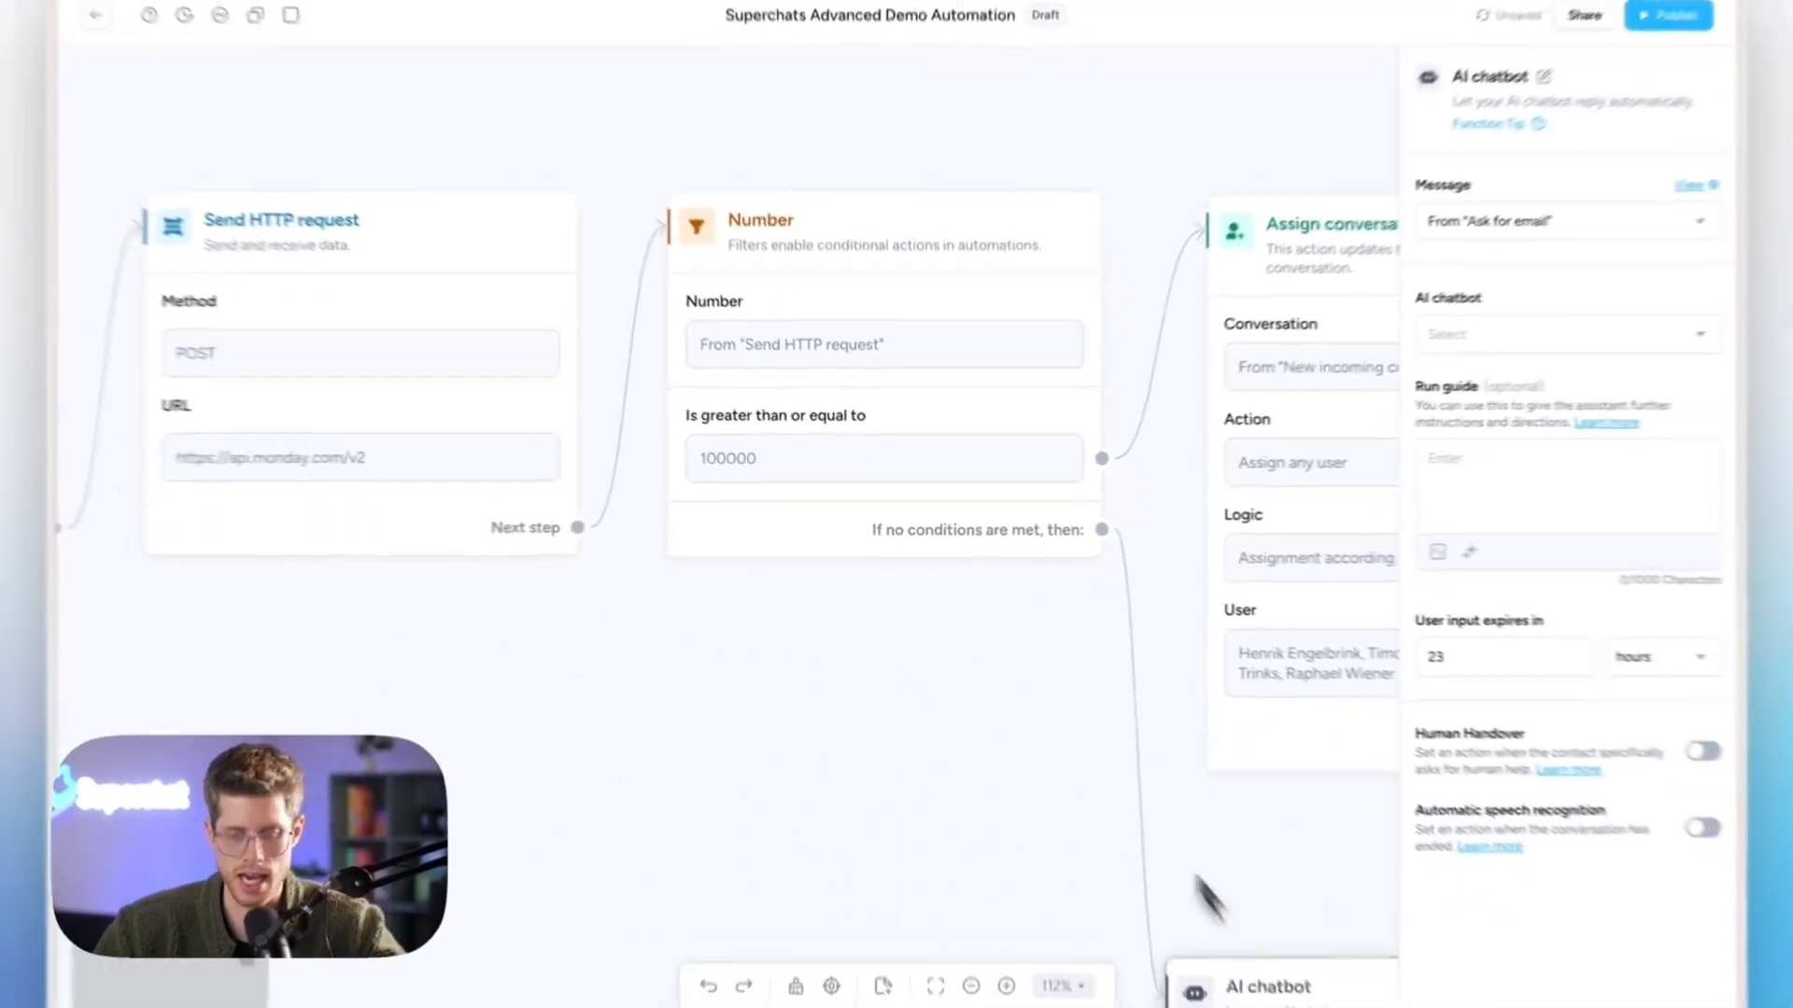
pyautogui.scroll(-3, 1094, 713)
pyautogui.hscroll(3, 1094, 713)
pyautogui.moveTo(1093, 709); pyautogui.dragTo(1120, 598)
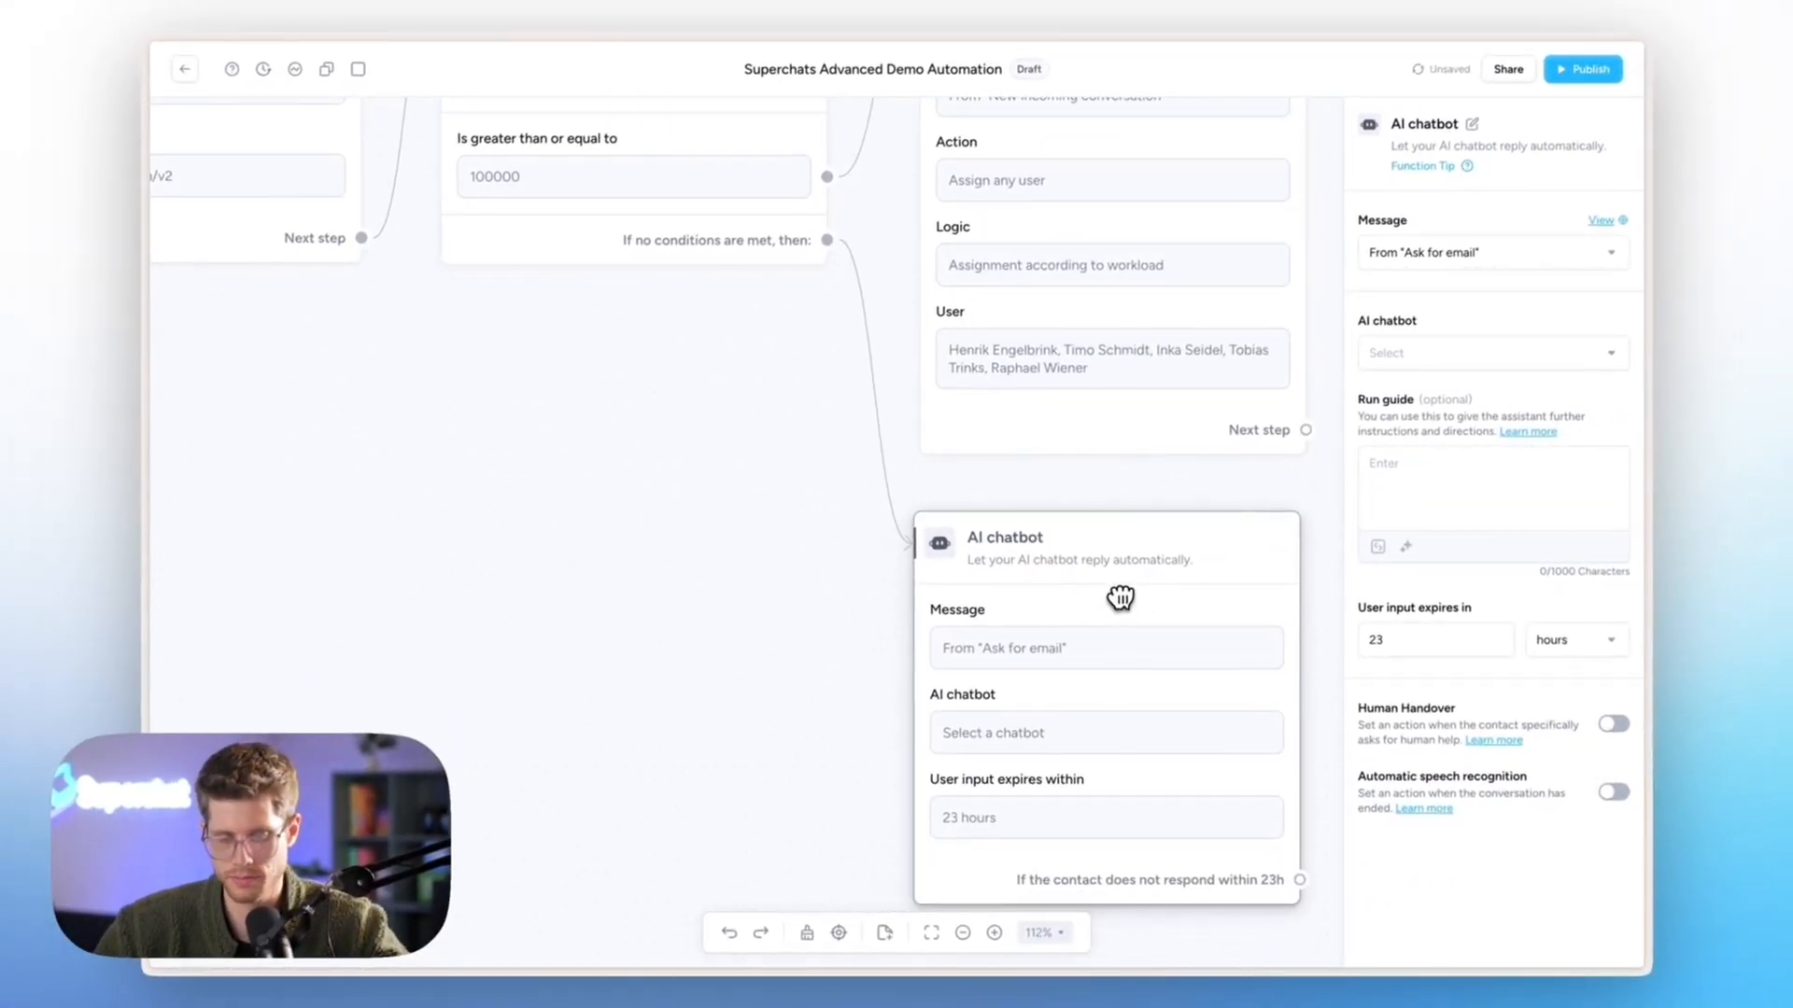
pyautogui.click(1424, 363)
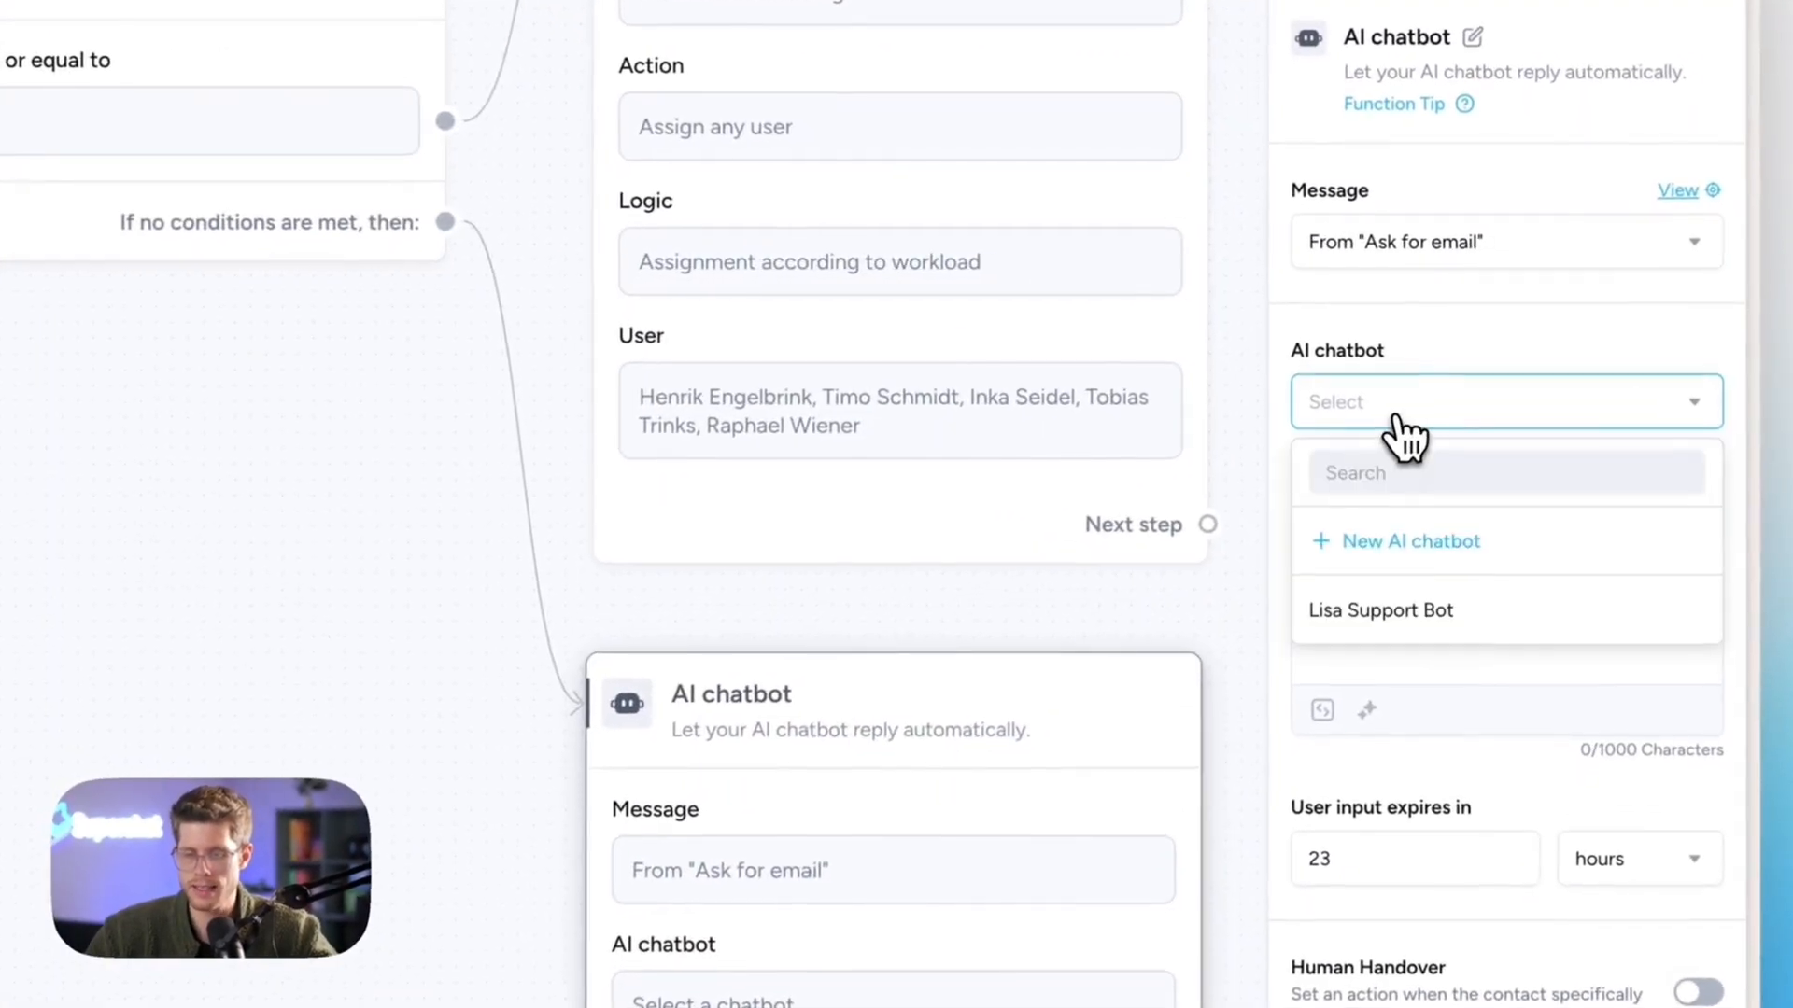
pyautogui.click(1403, 641)
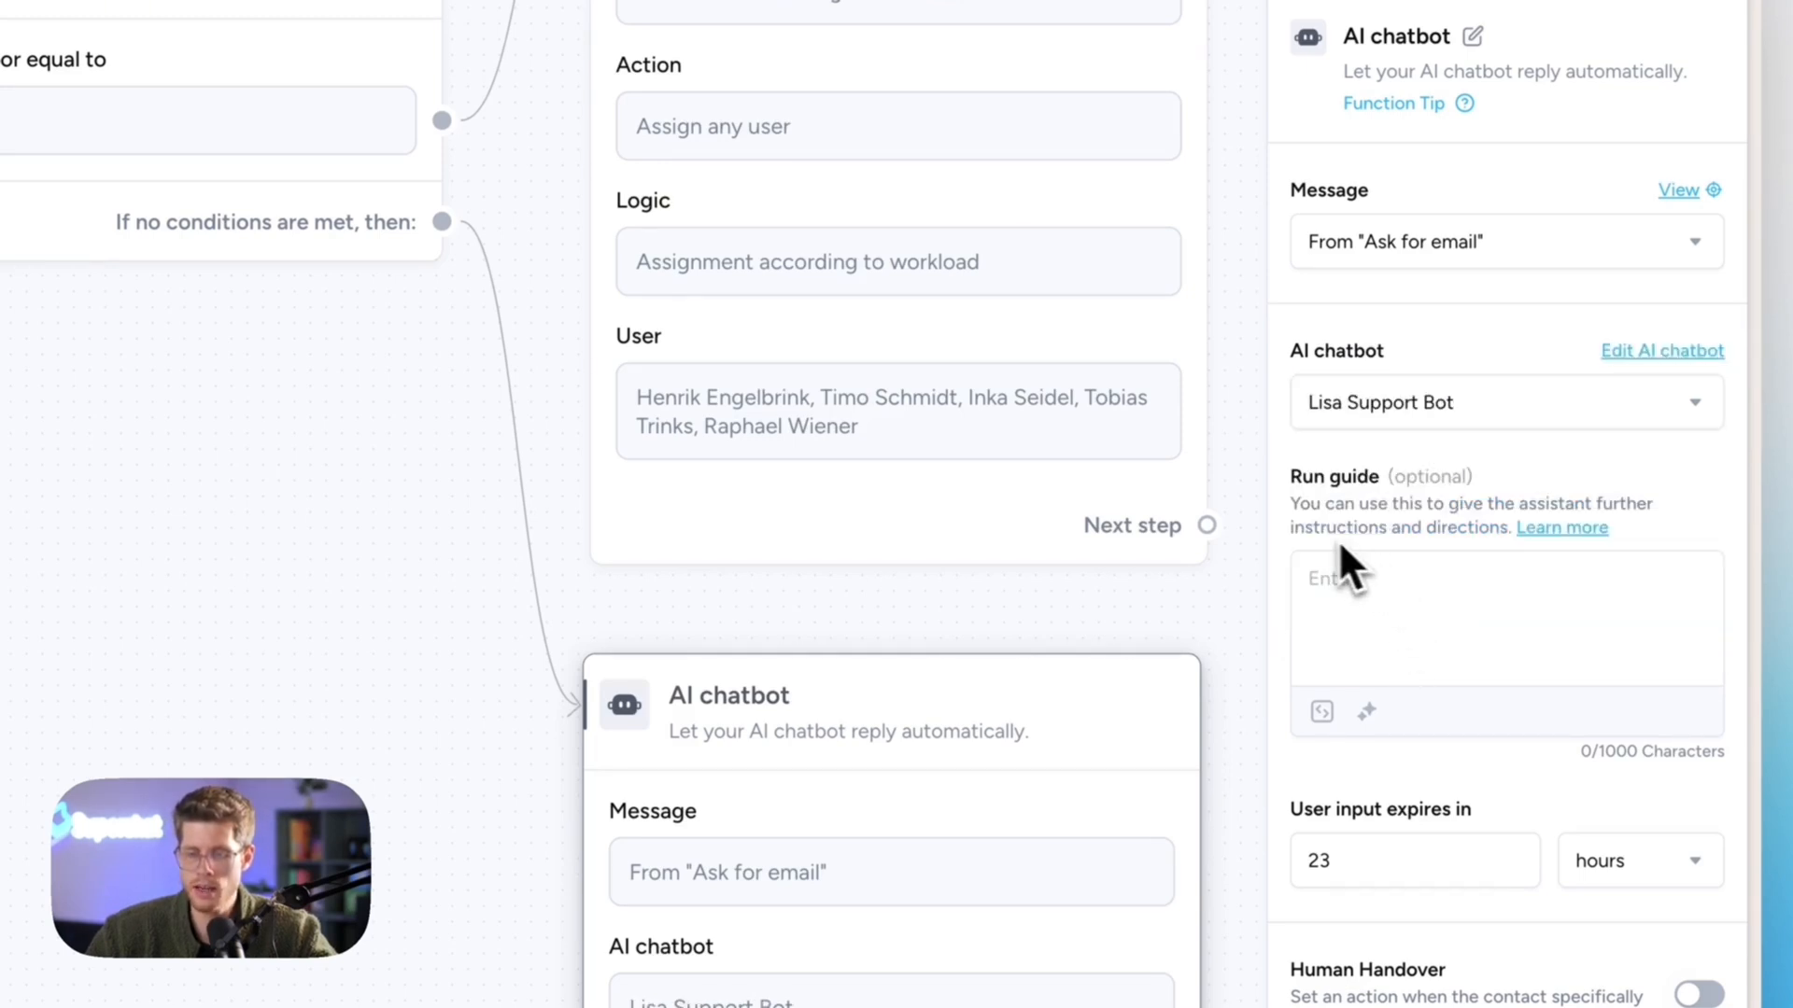
pyautogui.hscroll(-5, 1028, 748)
pyautogui.scroll(2, 1028, 748)
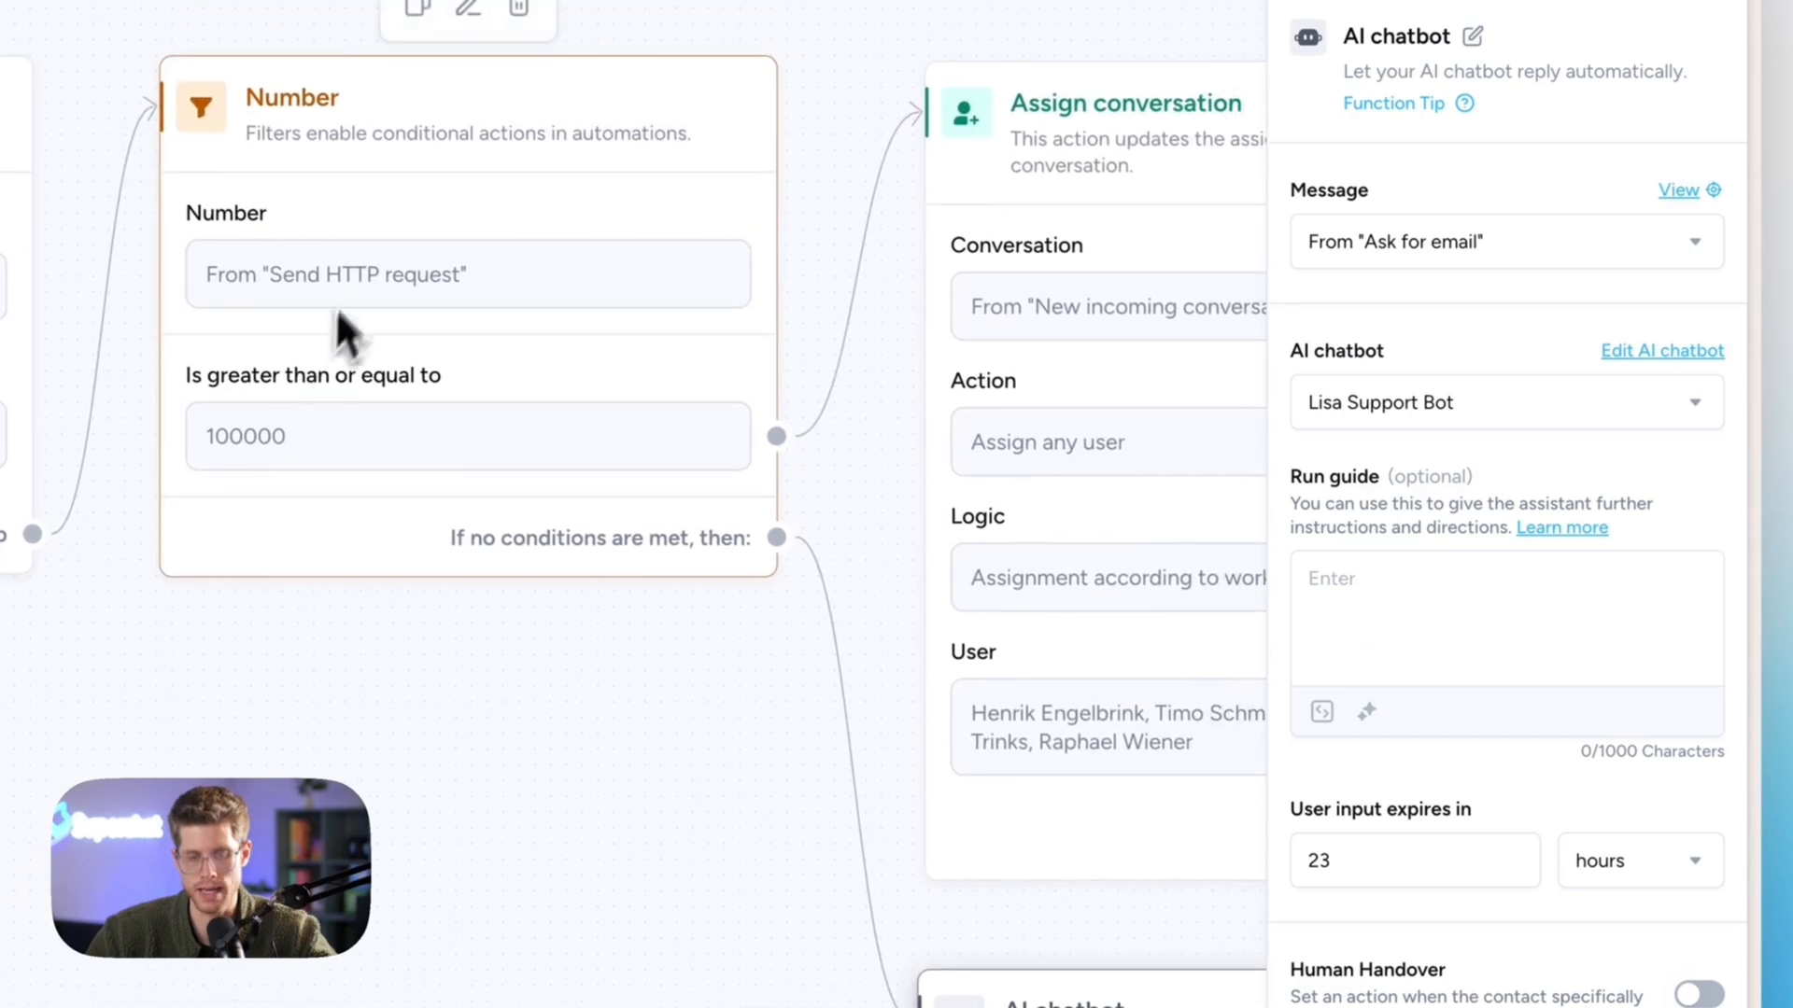
# - Write the run guide's company line, inserting the CompanyName variable from the HTTP request
pyautogui.click(1474, 567)
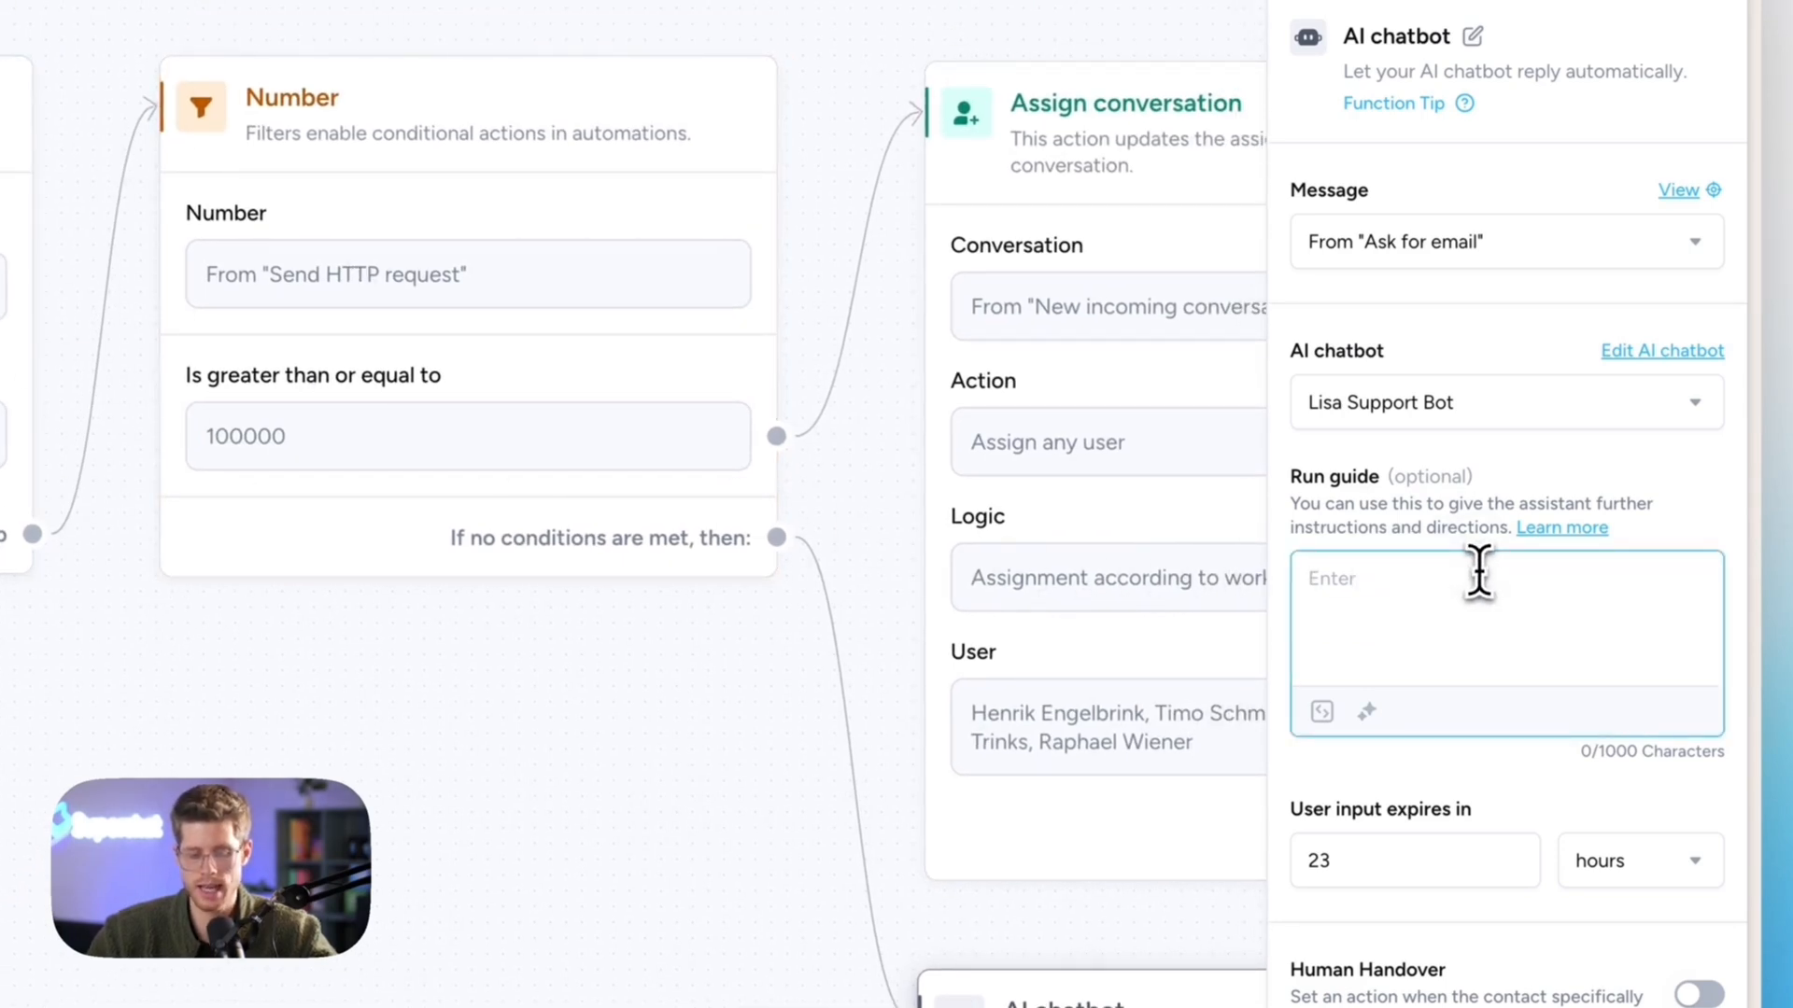
pyautogui.write('The contact is from the followig')
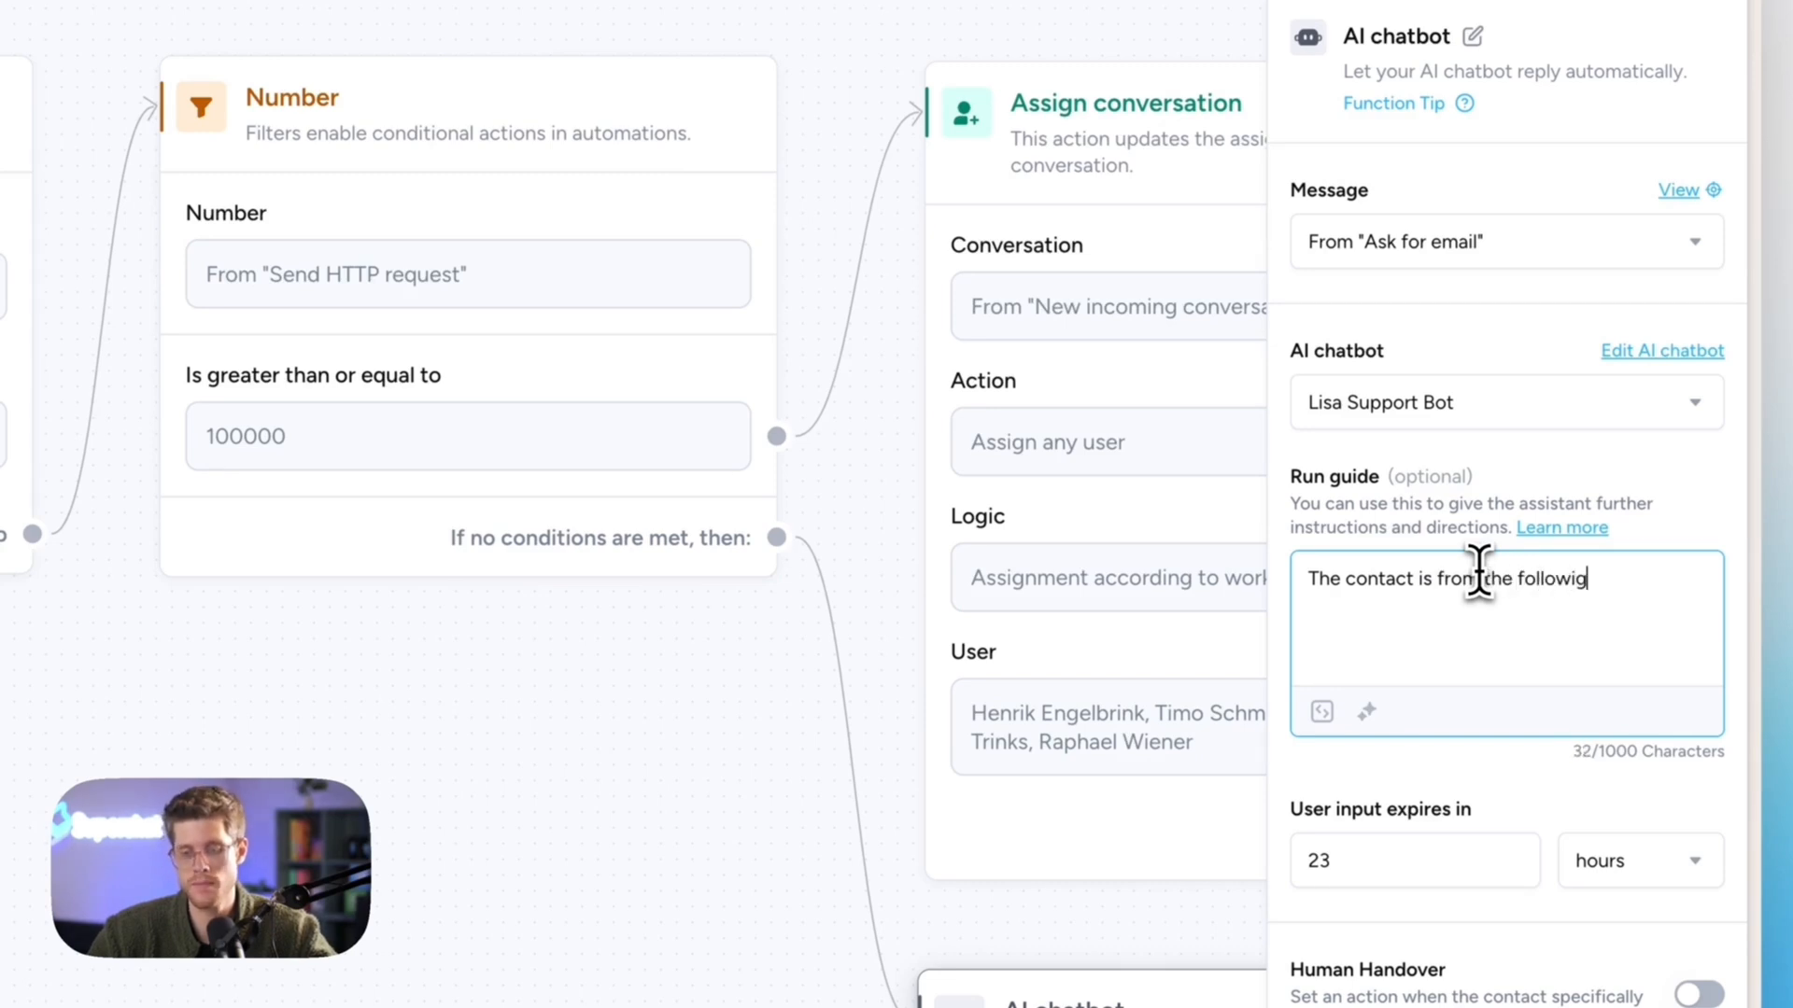
pyautogui.write(':')
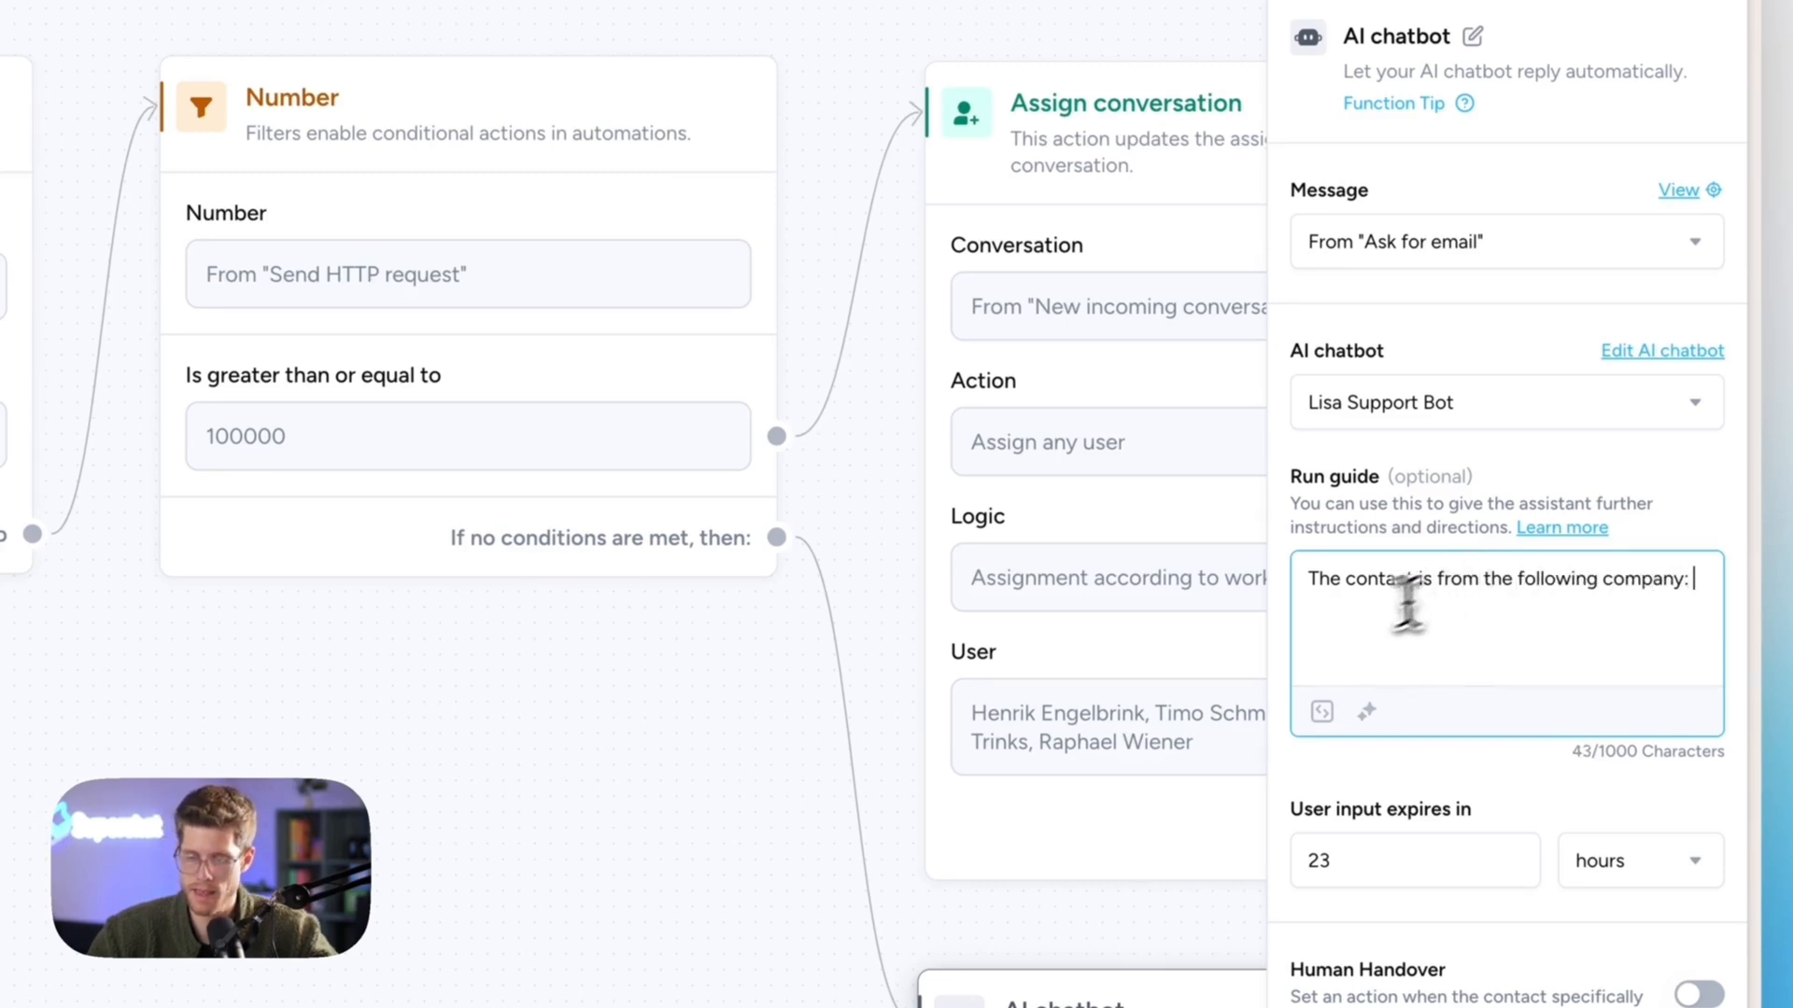
pyautogui.click(1322, 714)
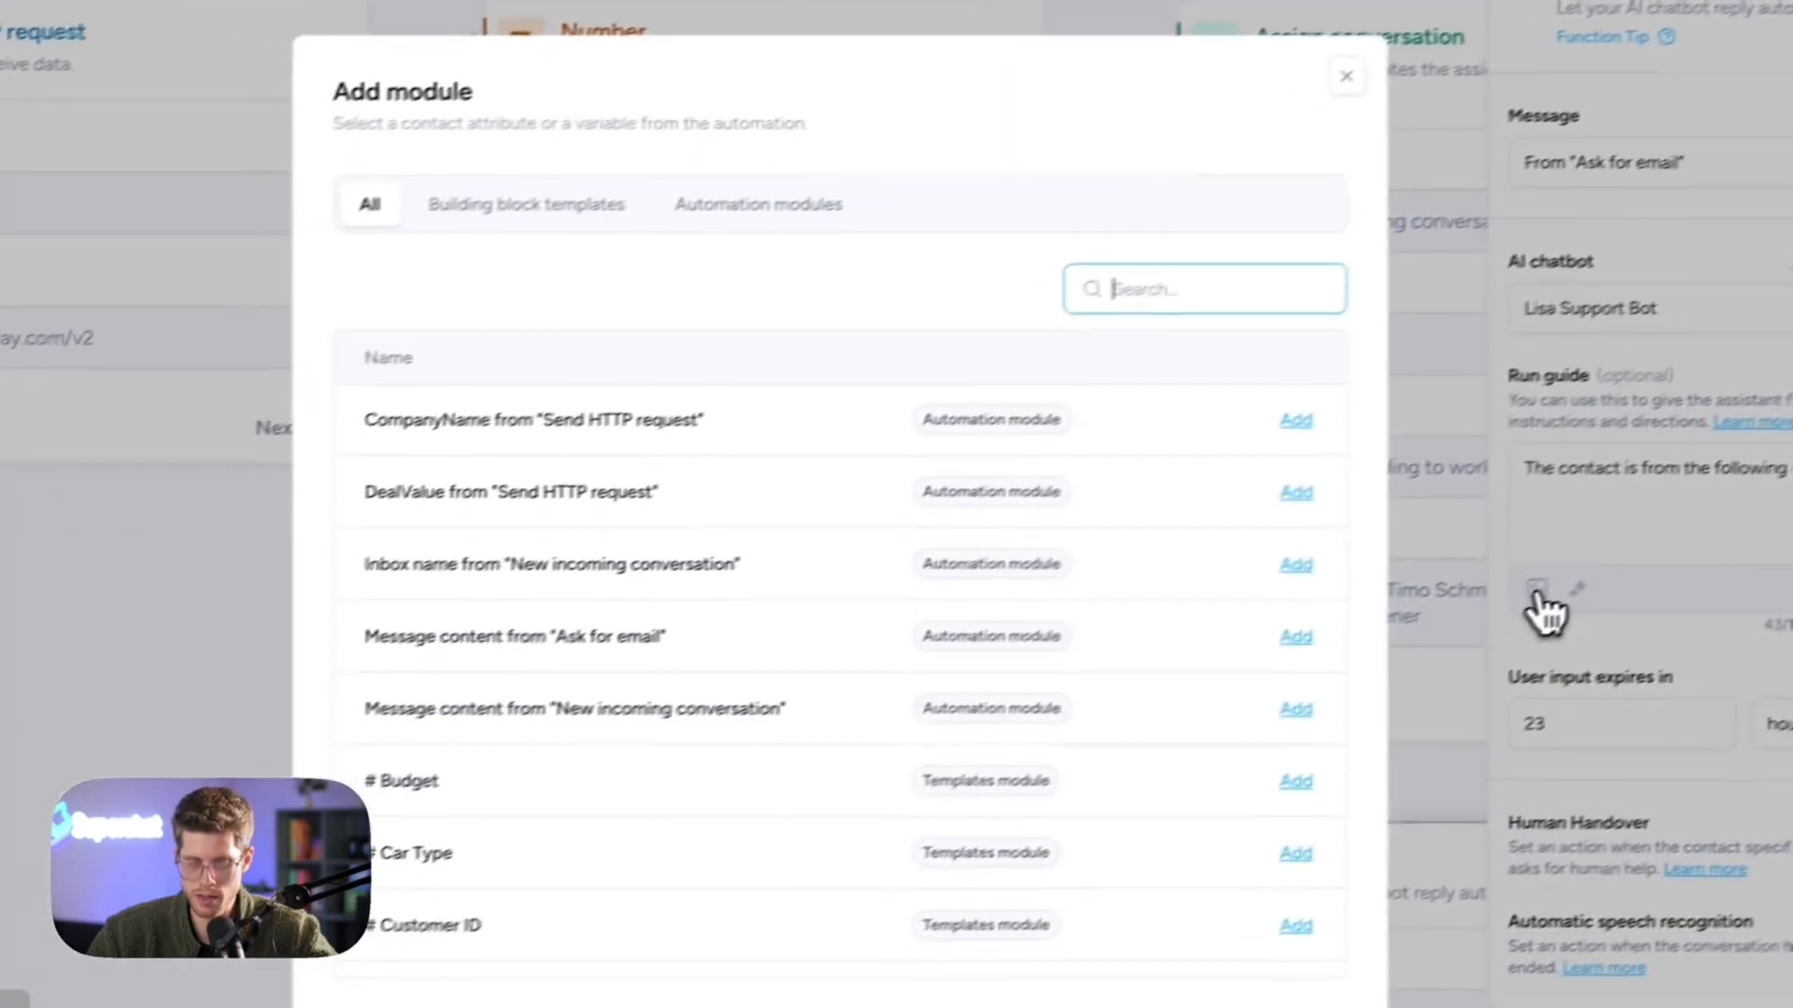
pyautogui.click(1148, 288)
pyautogui.write('company')
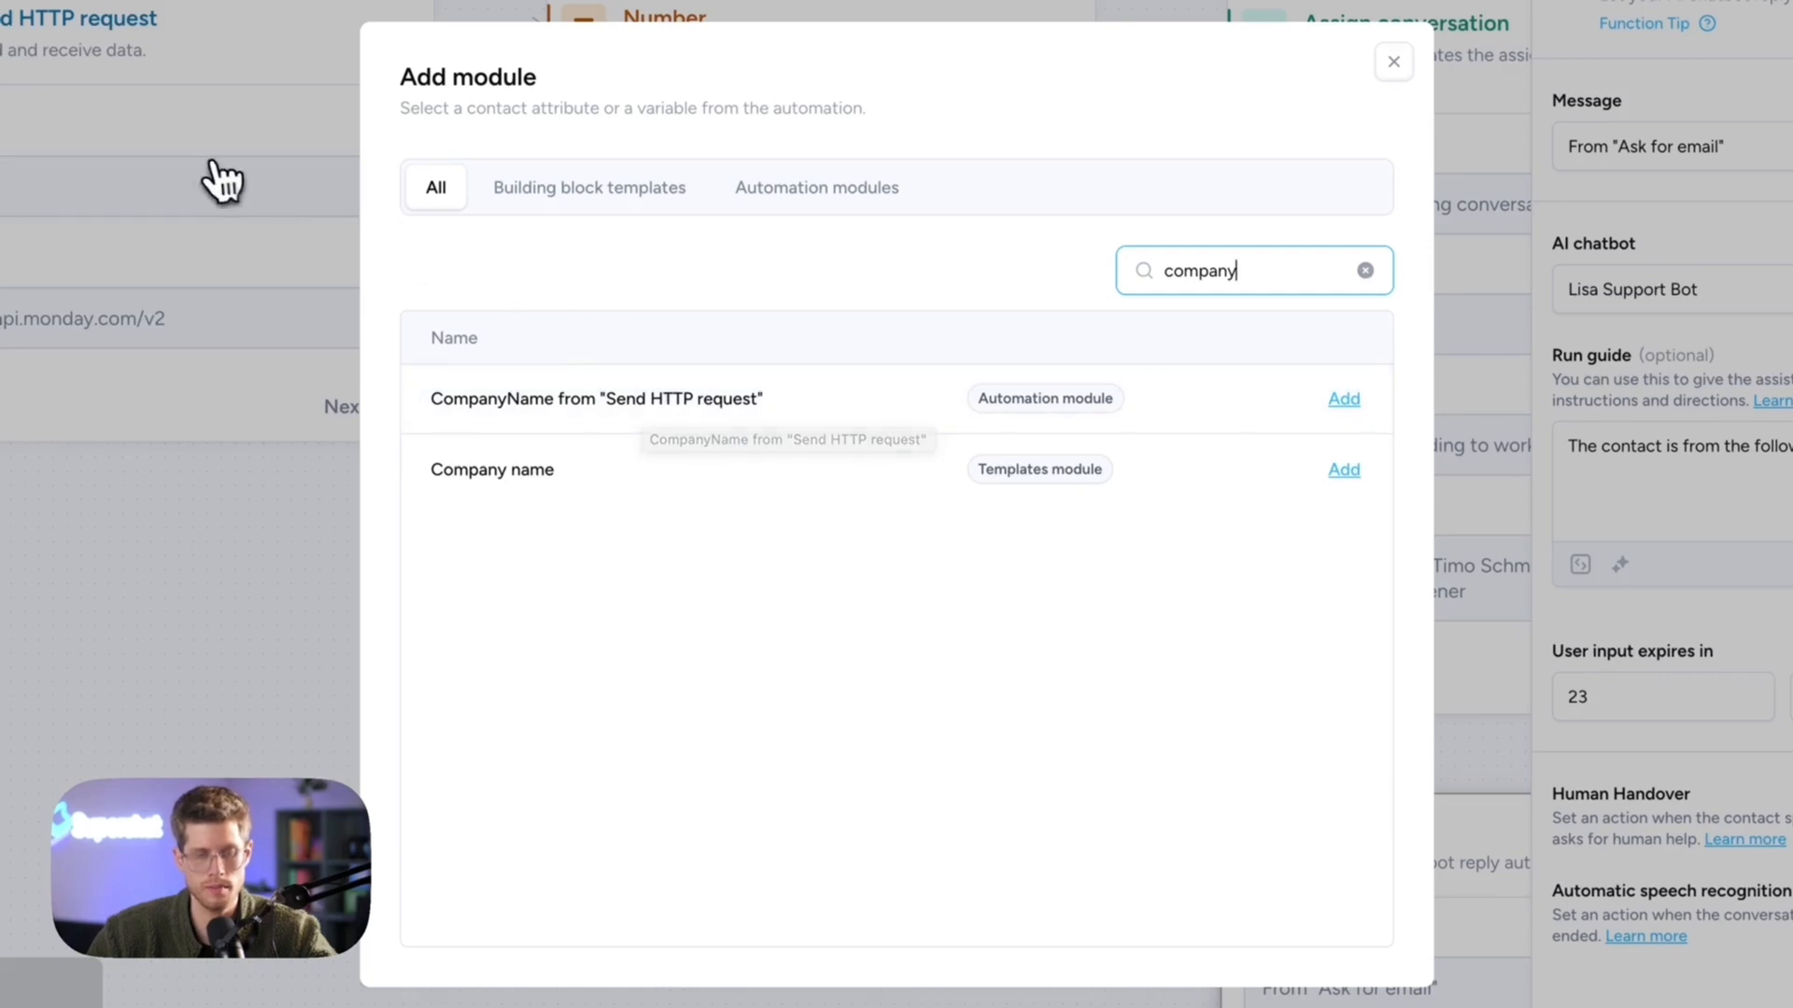
pyautogui.click(583, 382)
pyautogui.press('Return')
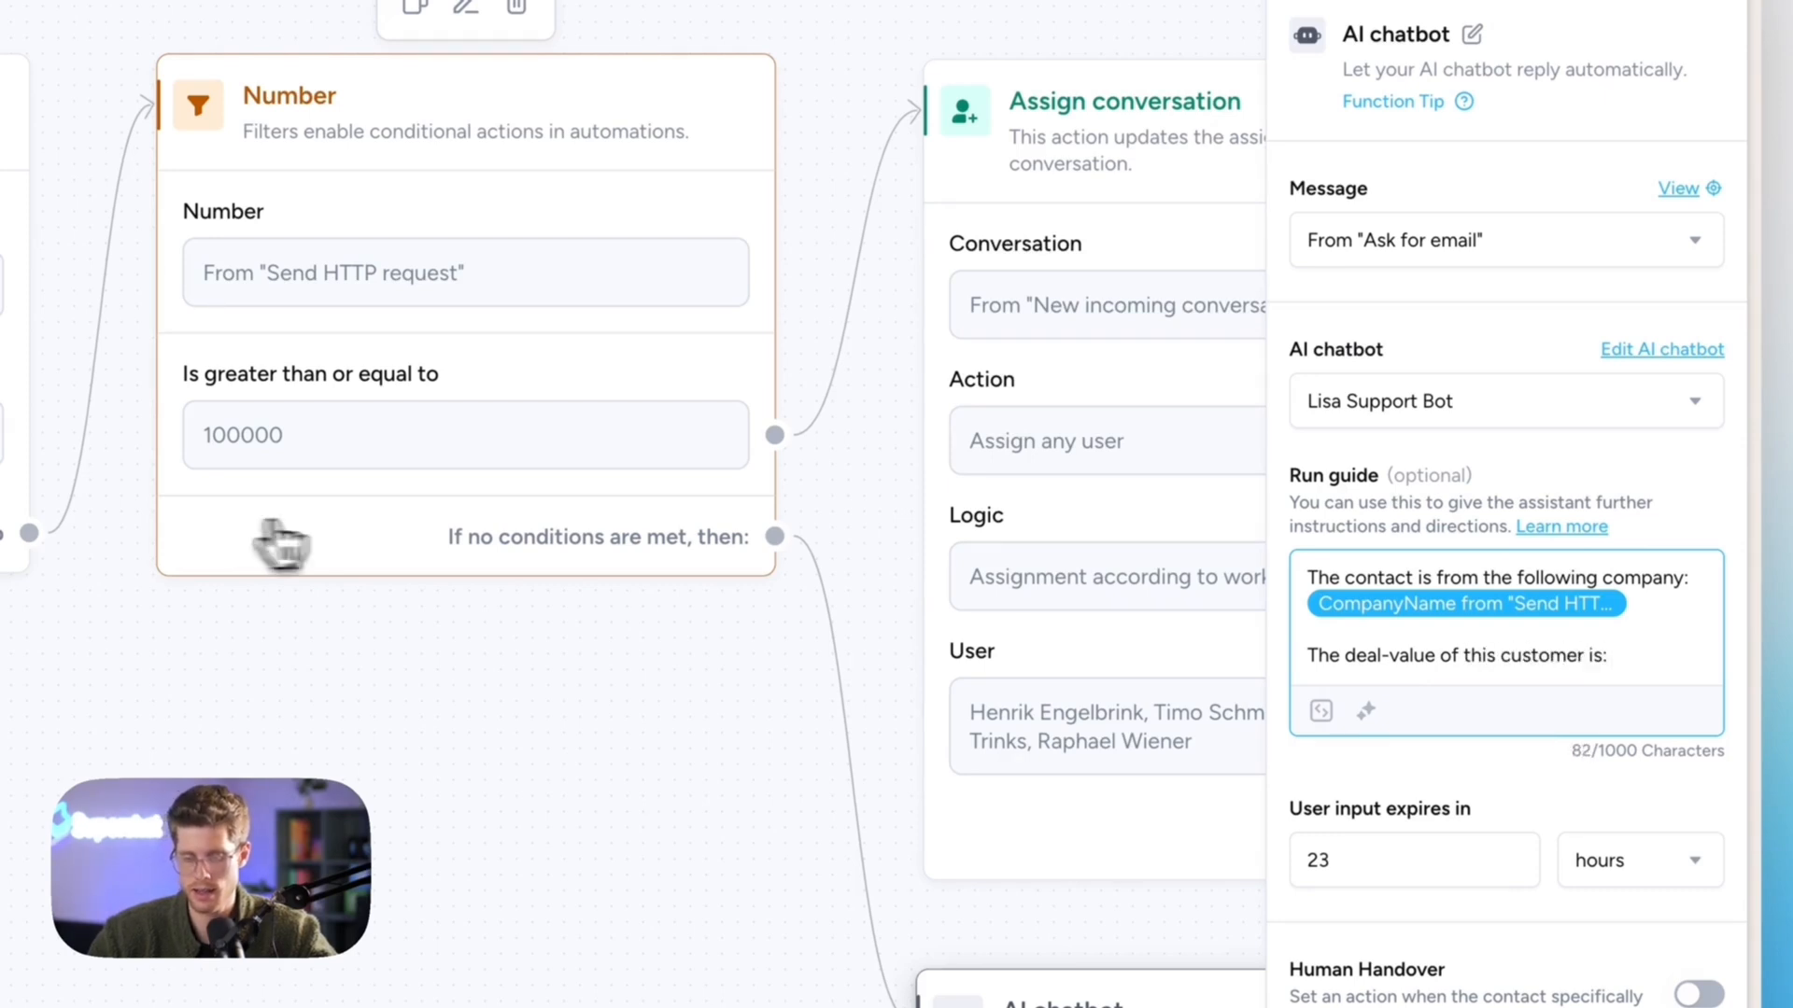
# - Insert the DealValue variable into the run guide on the next line
pyautogui.click(1320, 710)
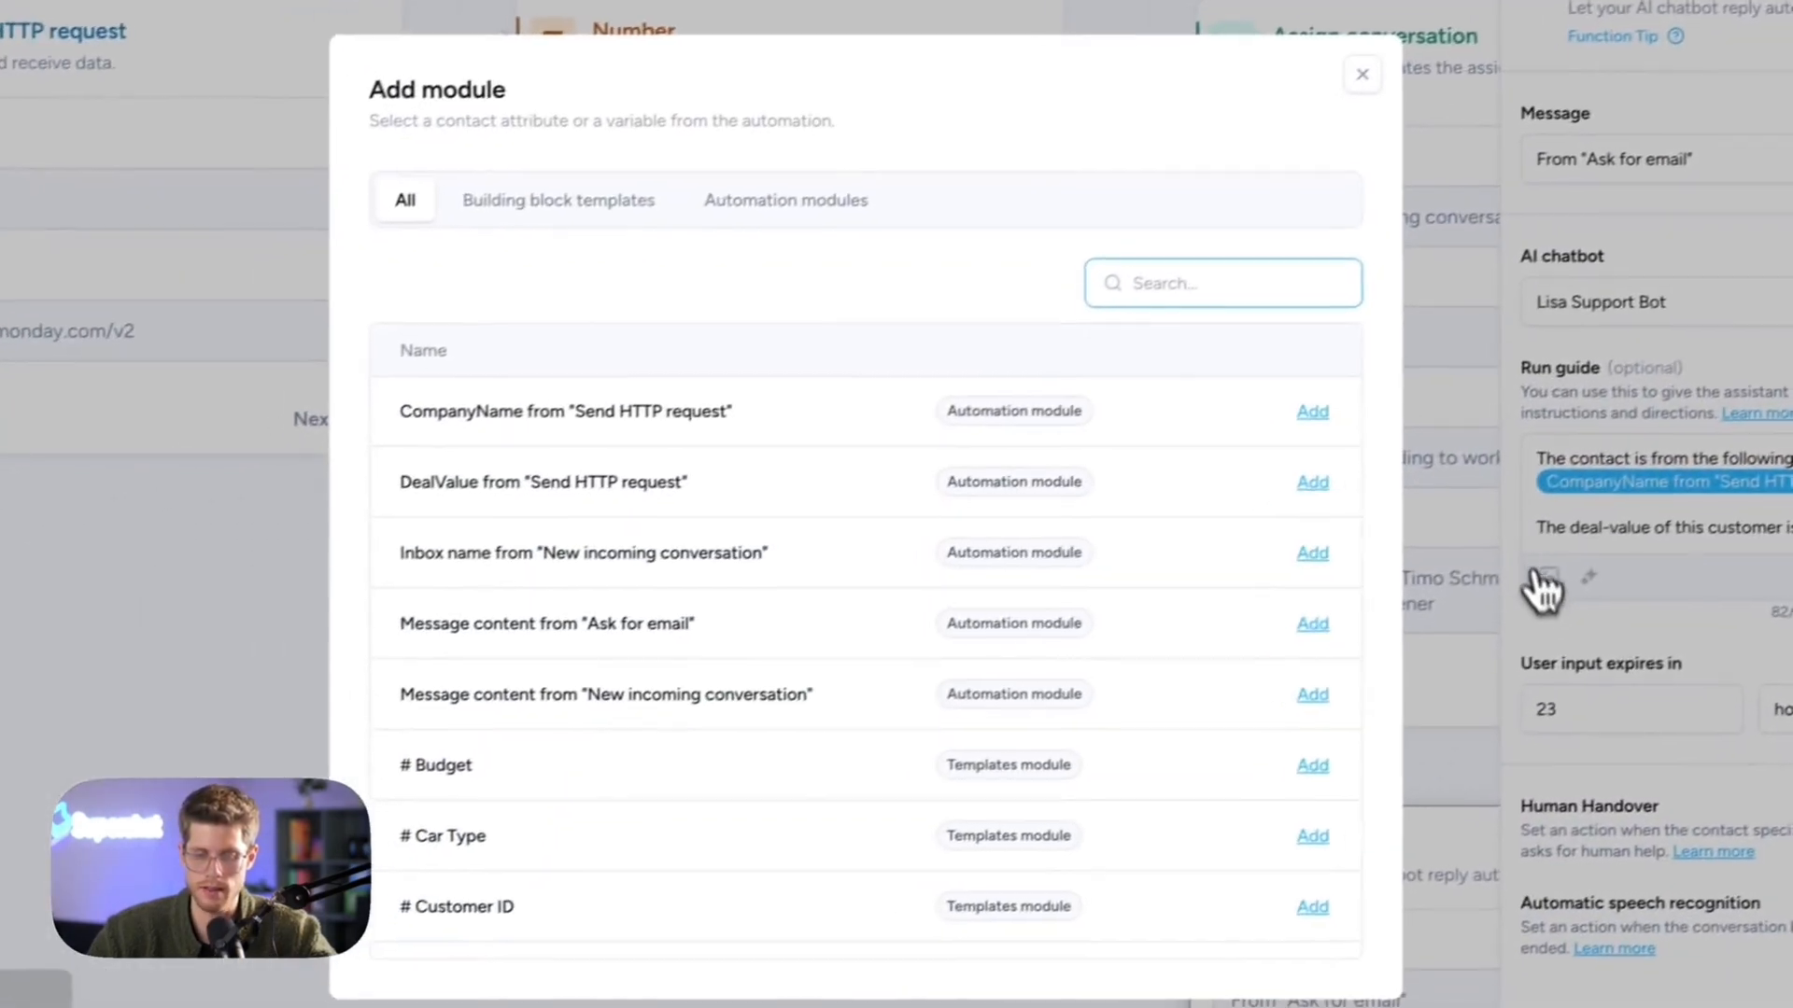
pyautogui.write('deal')
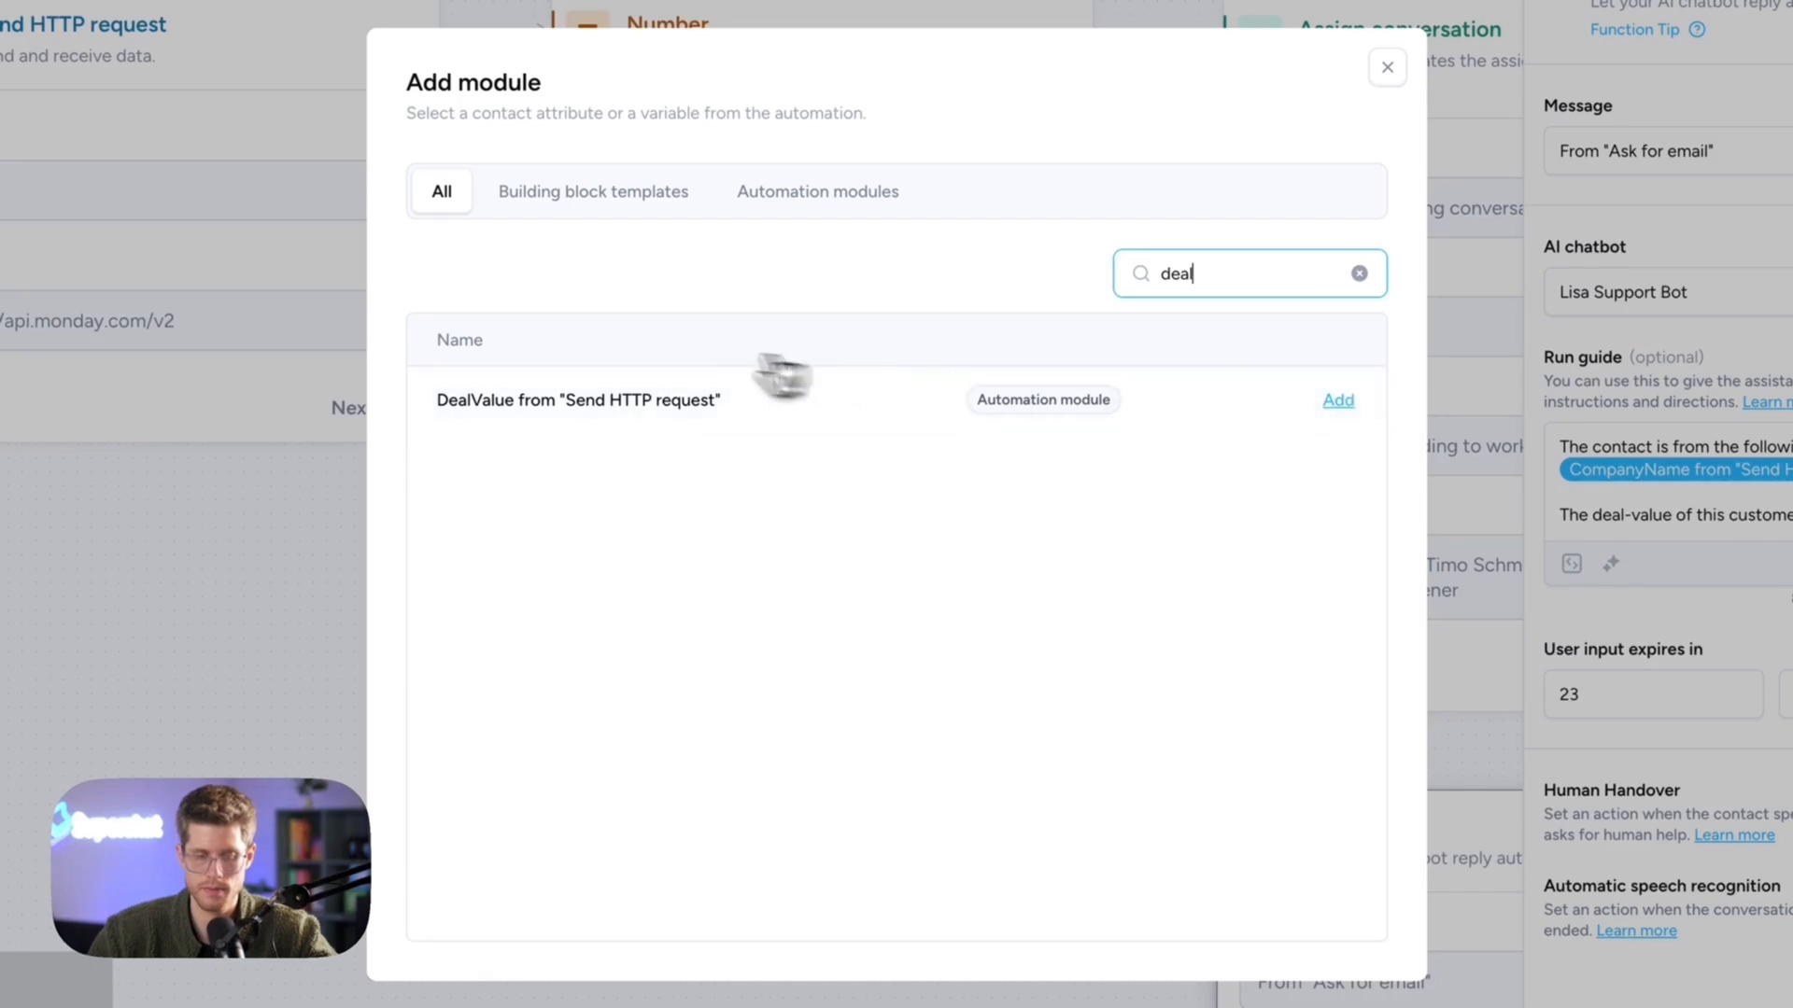
pyautogui.click(524, 403)
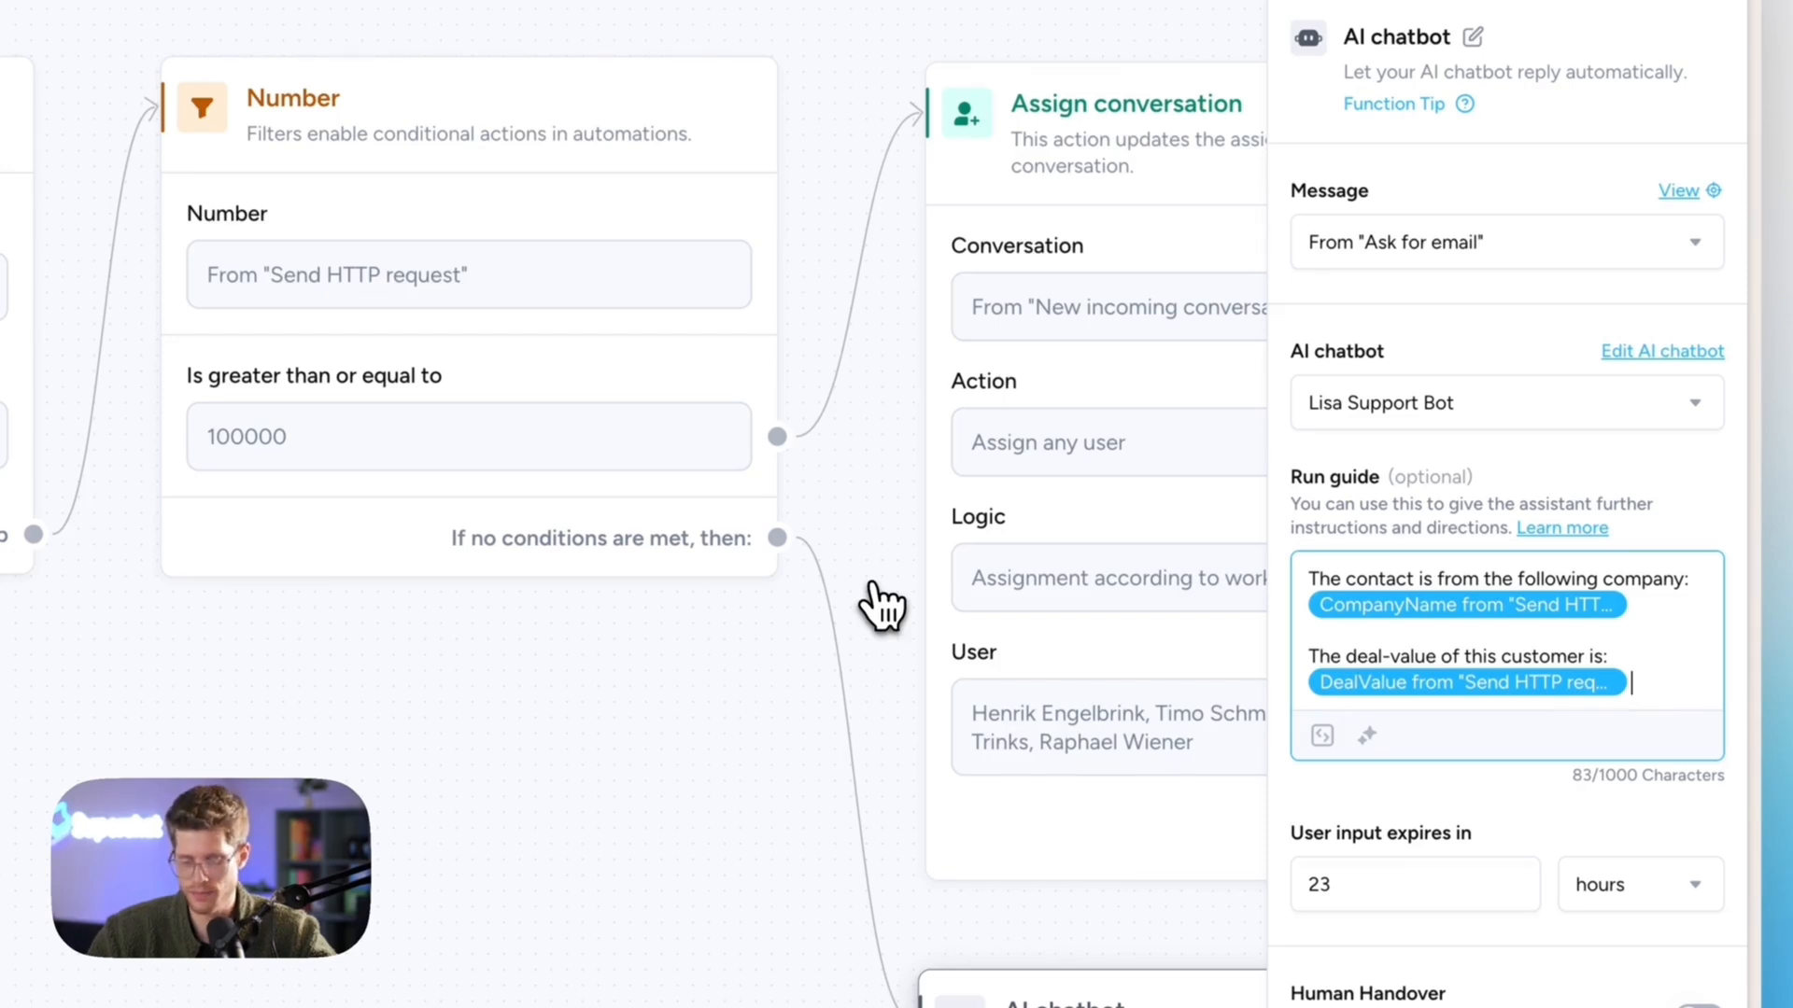
pyautogui.click(674, 810)
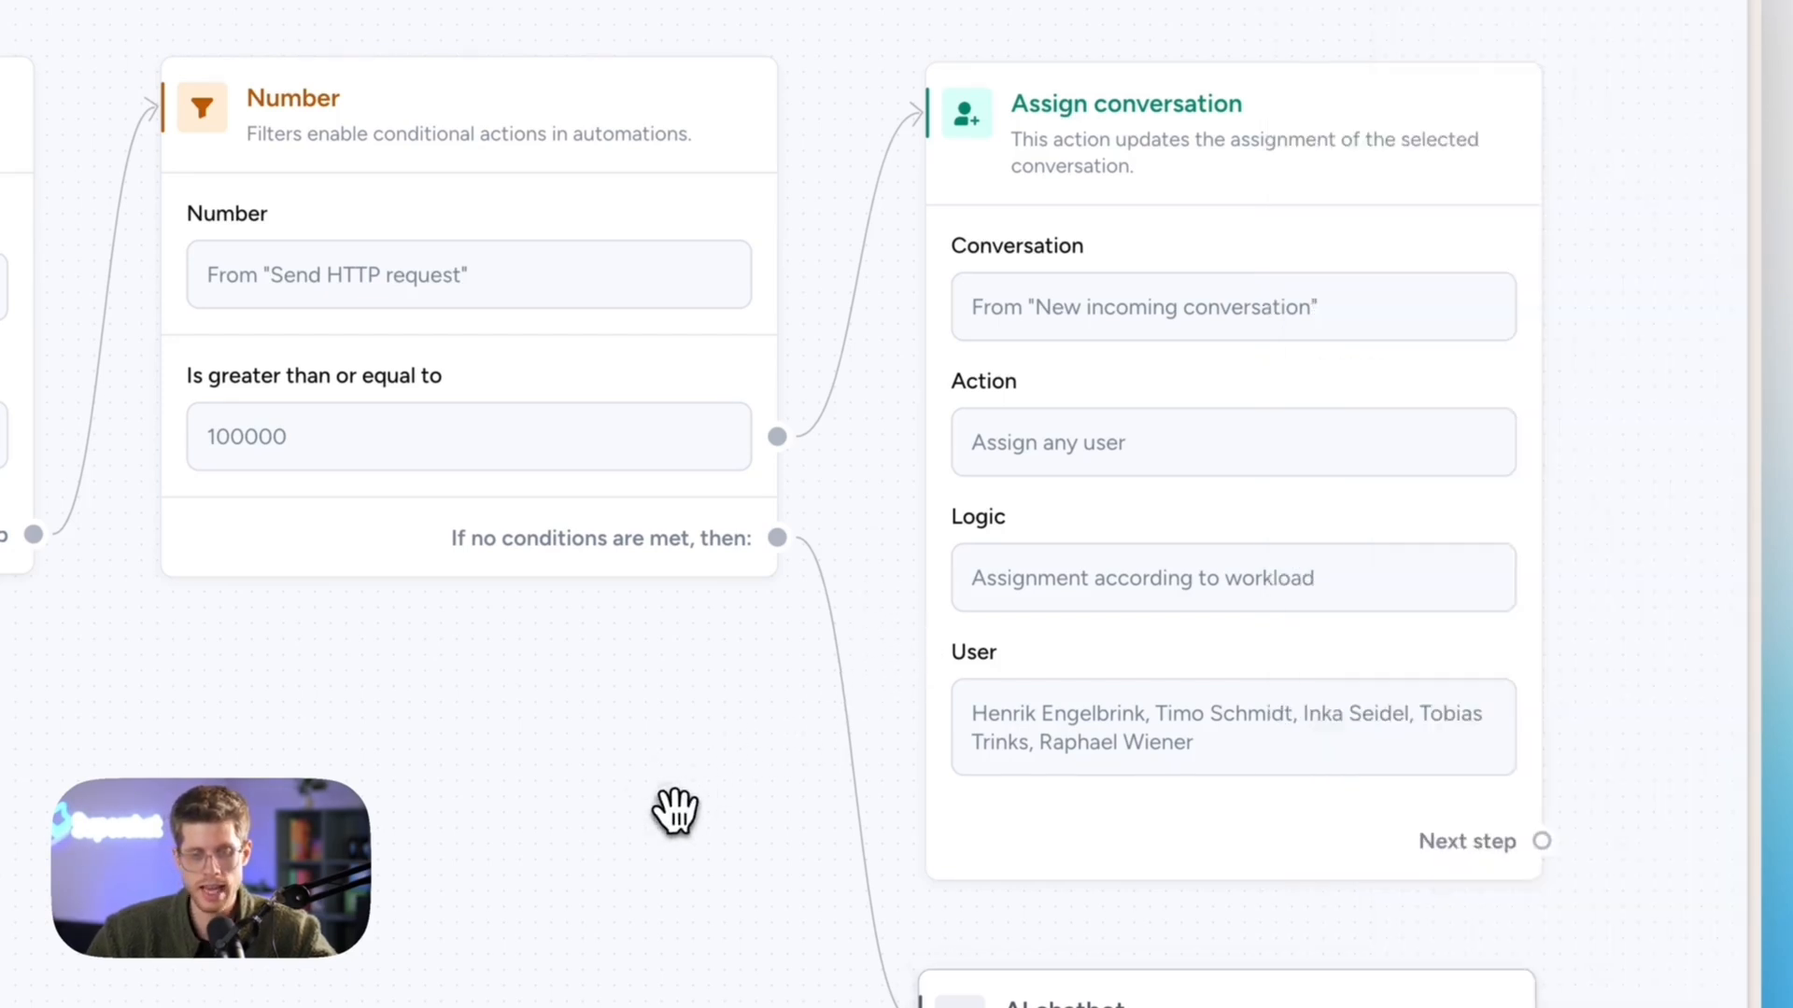
pyautogui.moveTo(203, 328)
pyautogui.click(276, 271)
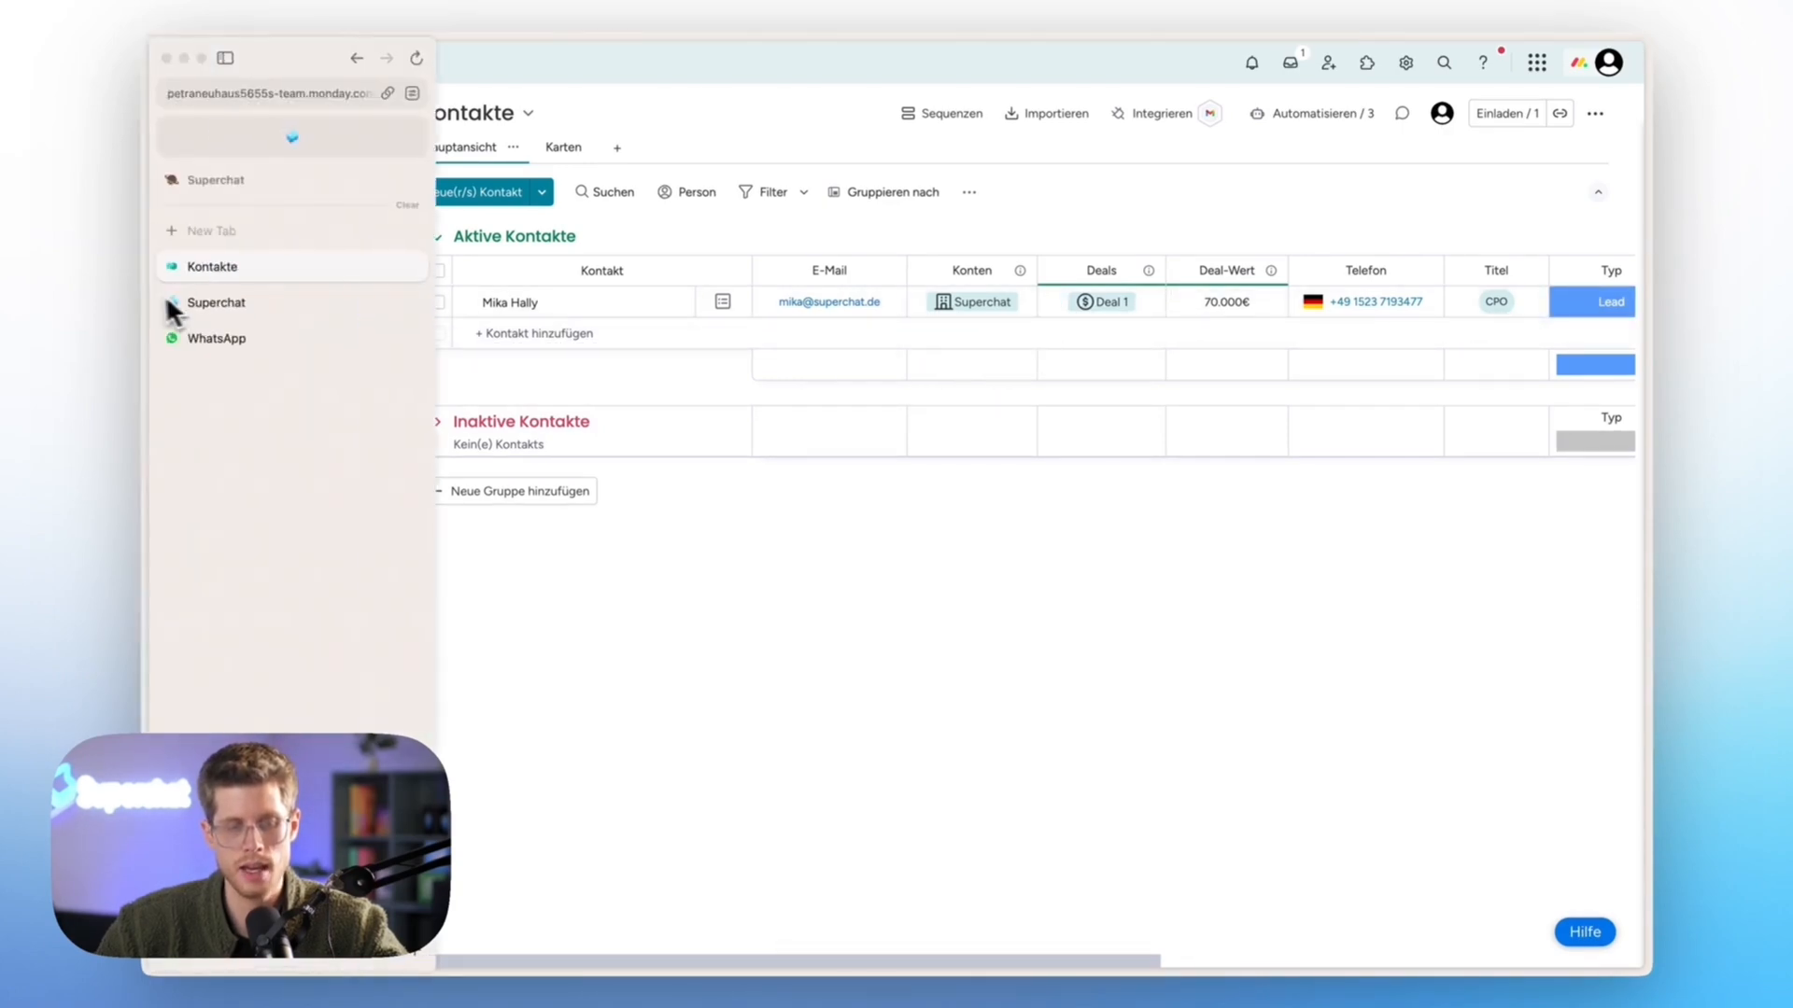
pyautogui.click(221, 301)
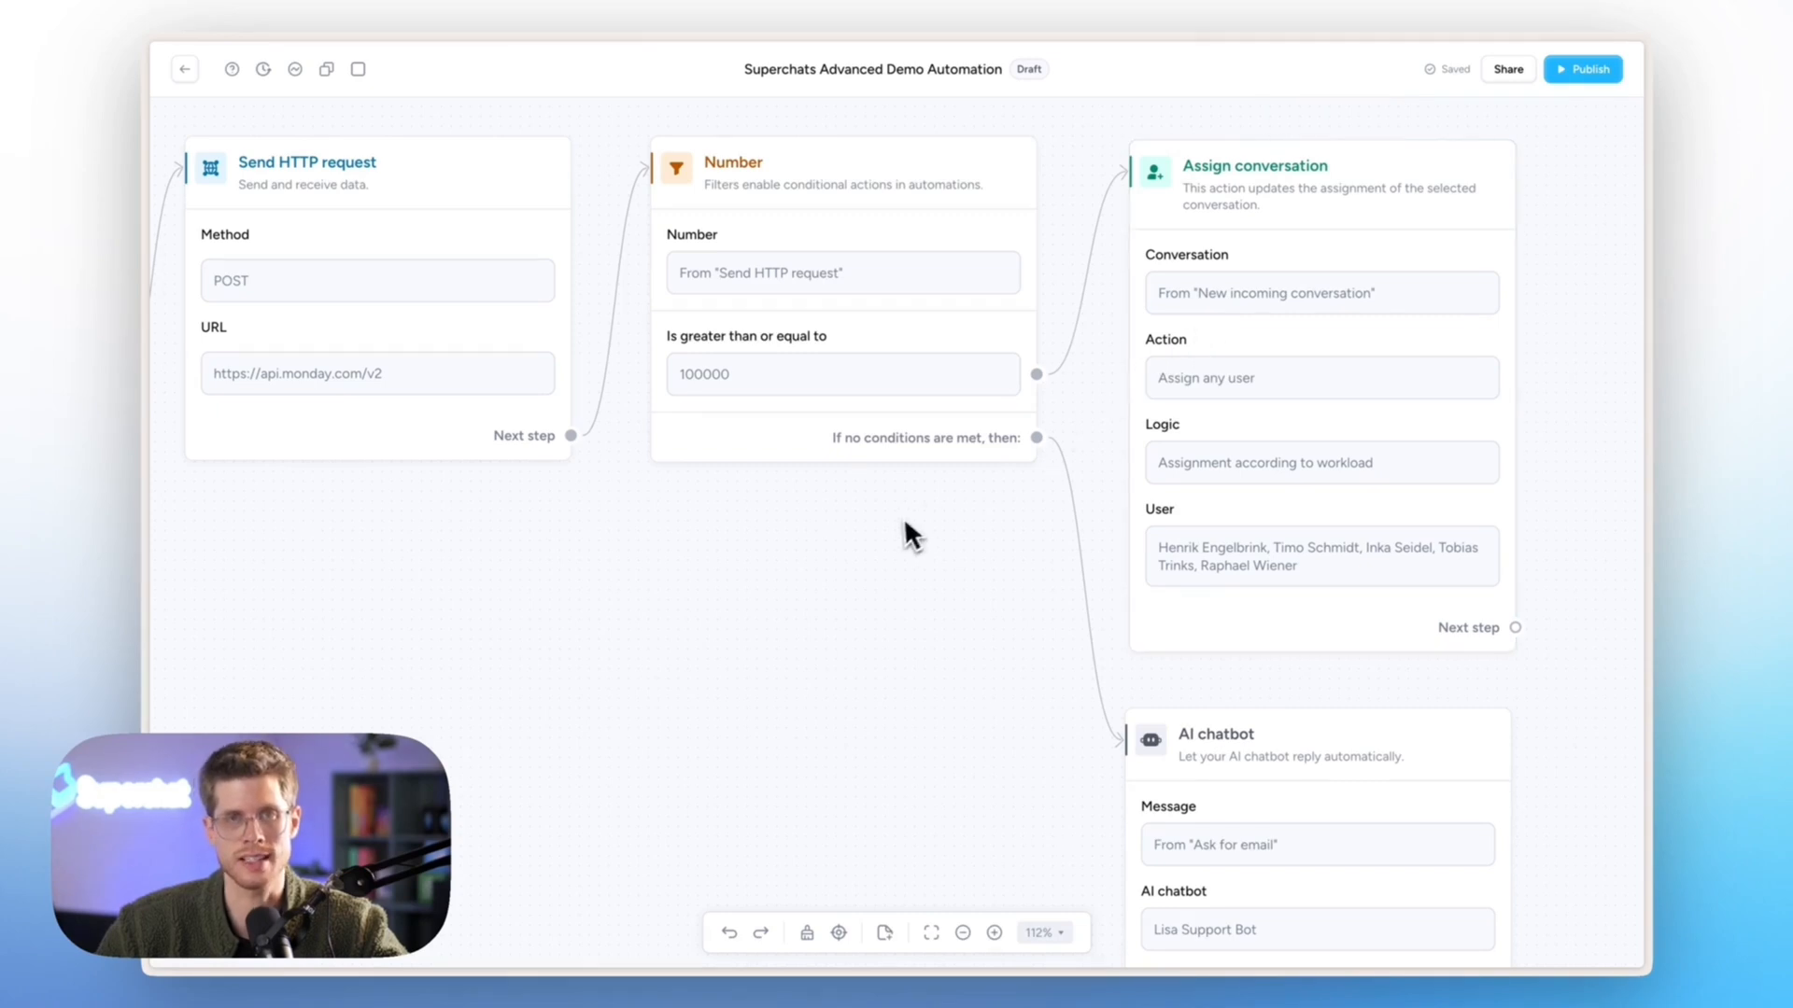
pyautogui.scroll(-5, 892, 523)
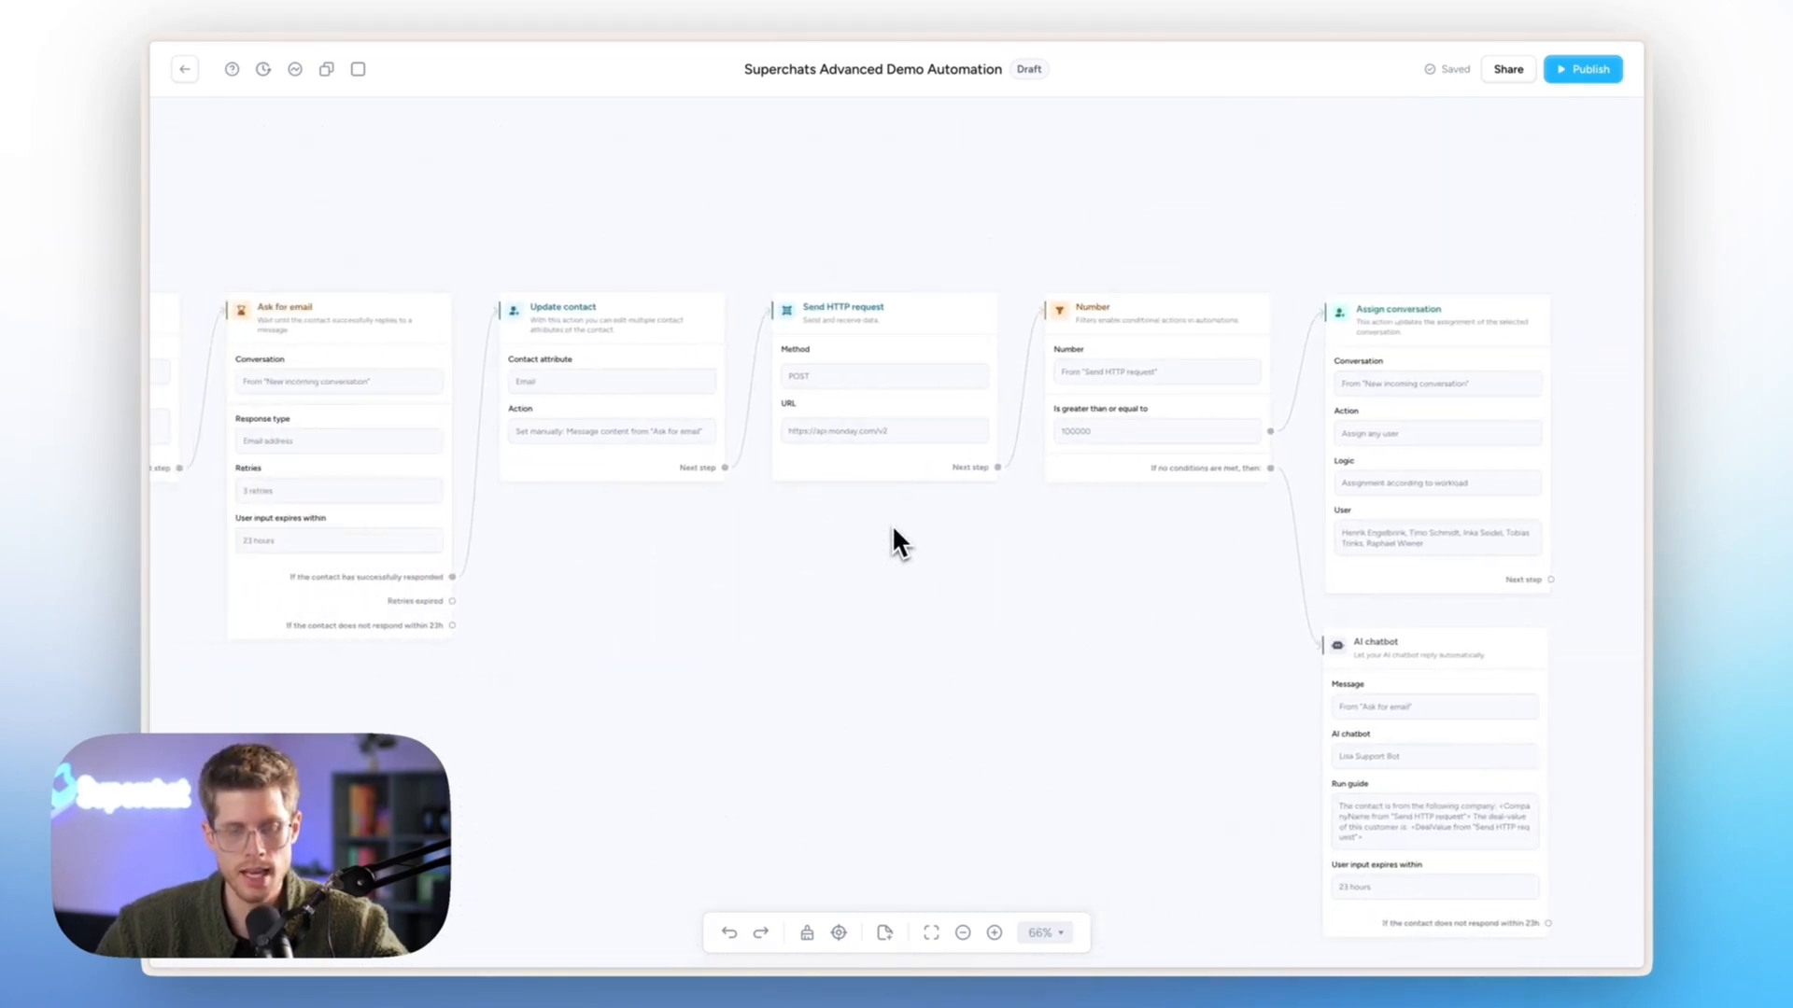
pyautogui.hscroll(-10, 893, 529)
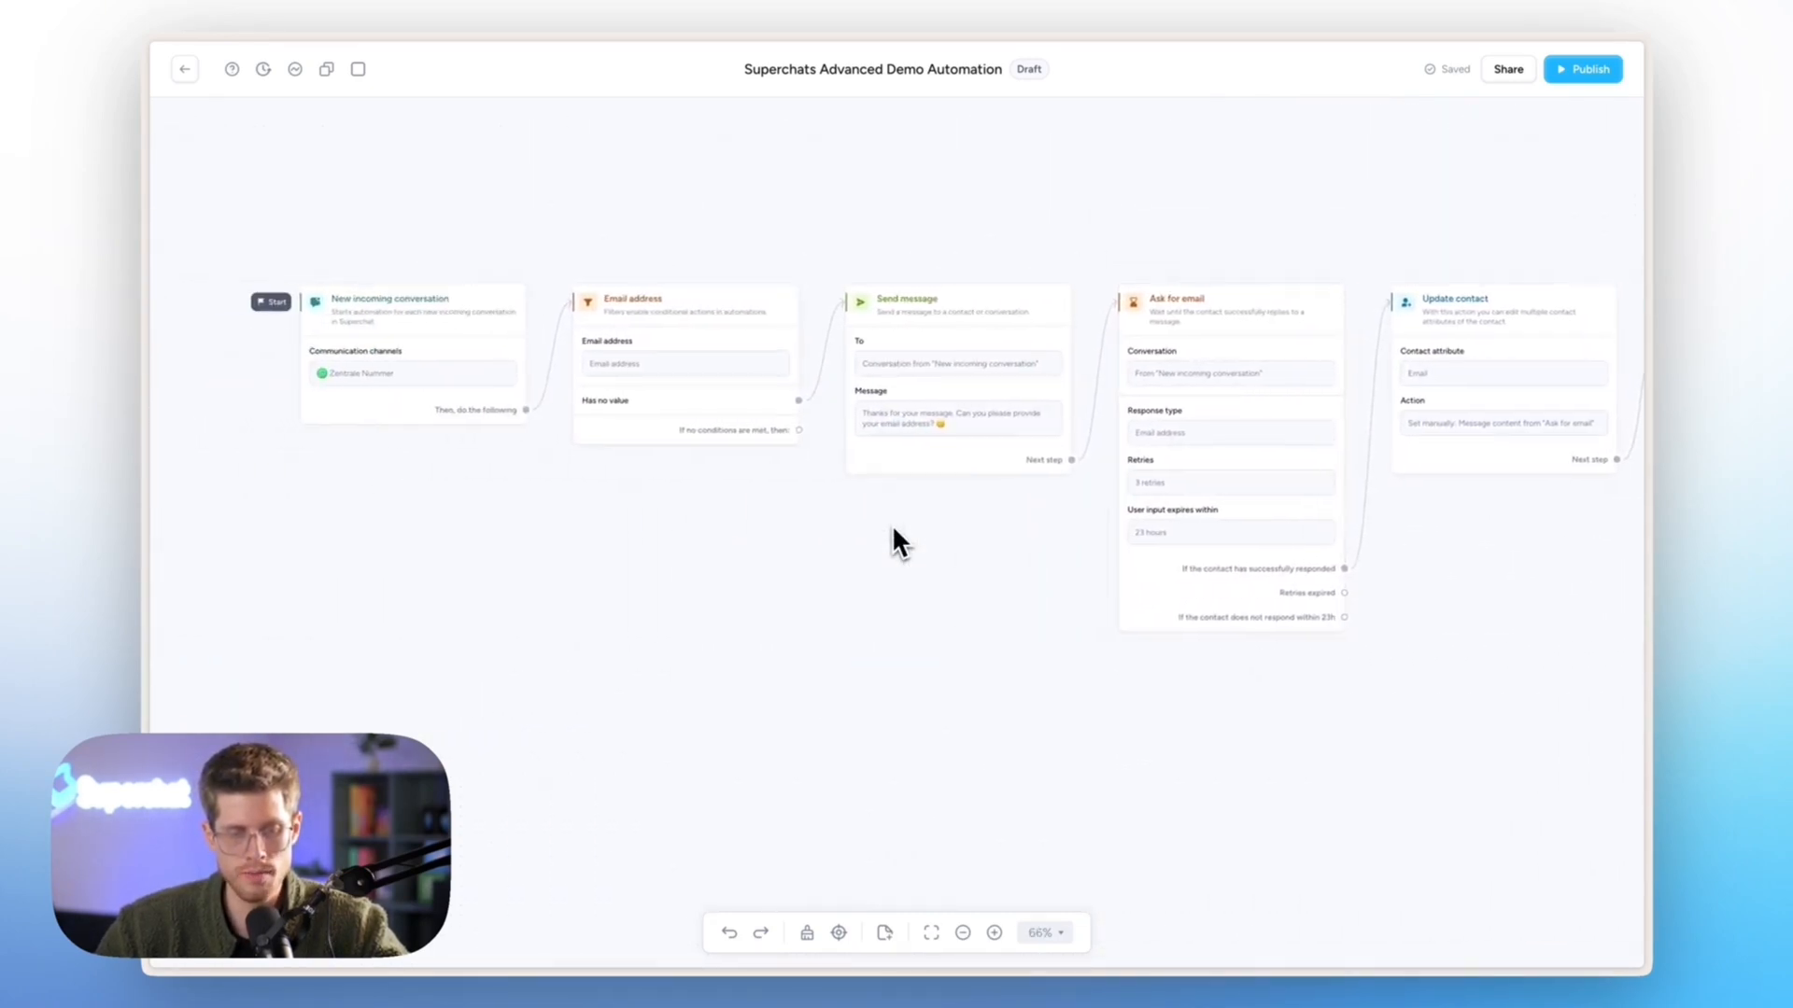
pyautogui.scroll(8, 941, 521)
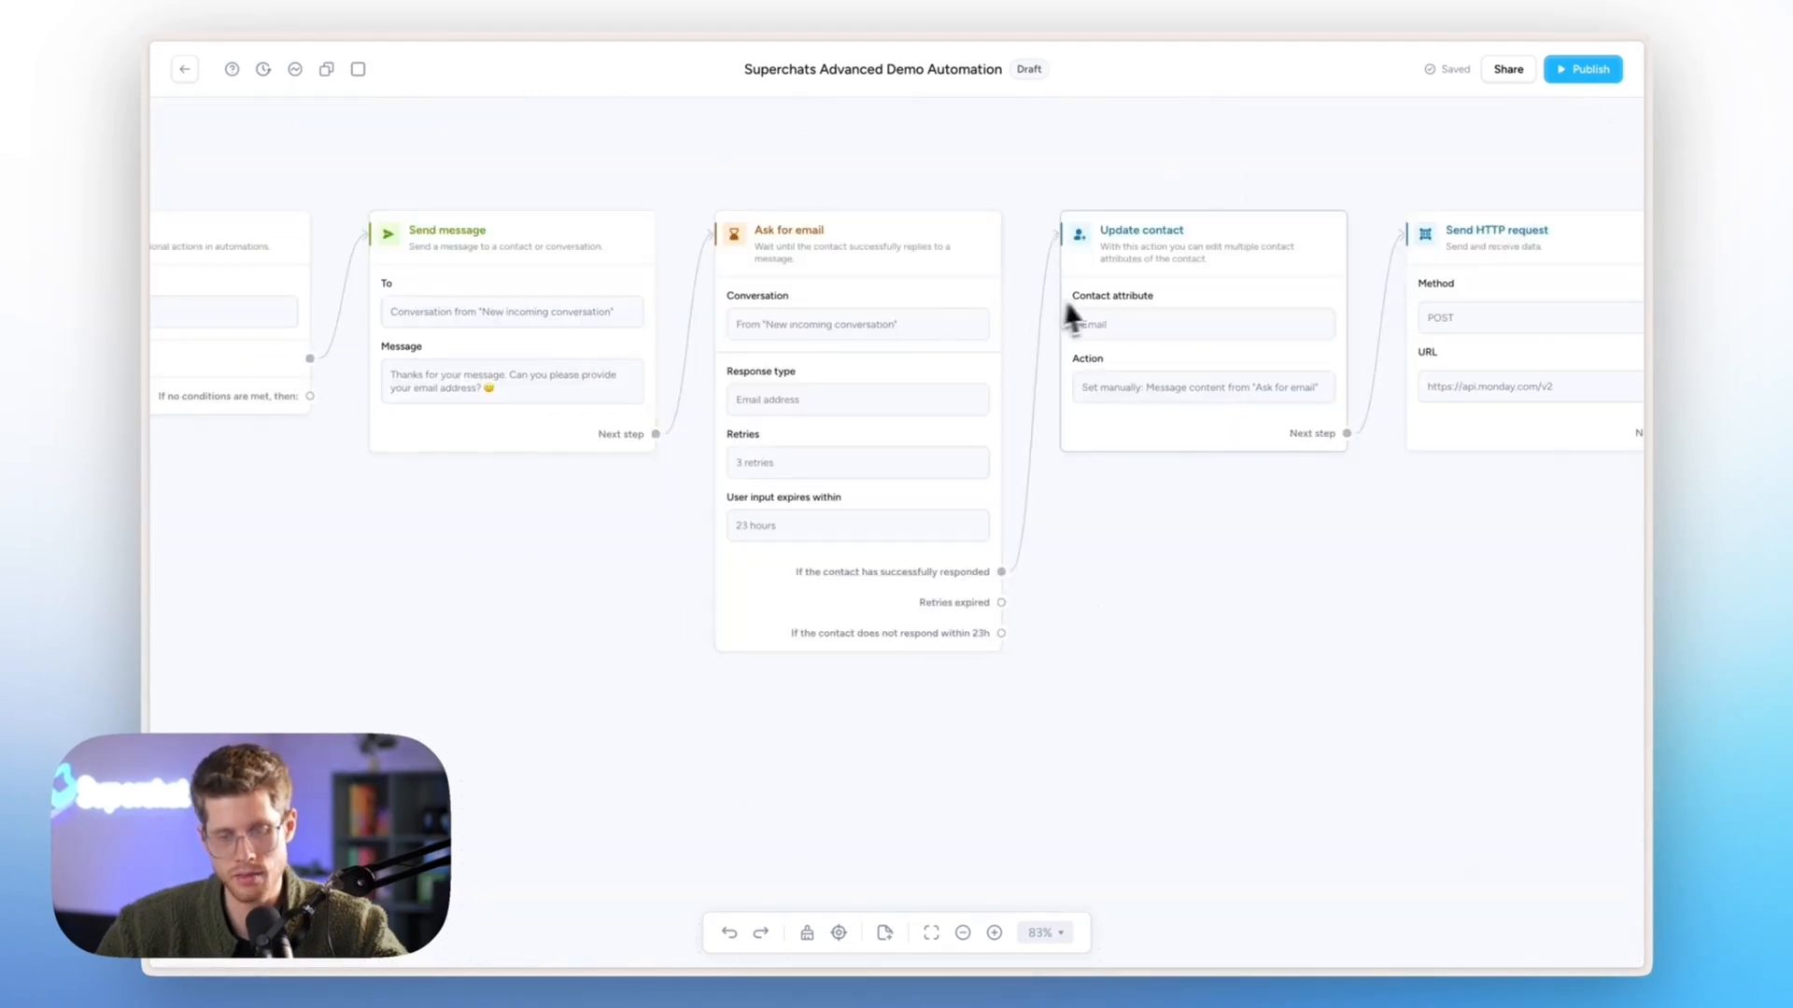
pyautogui.scroll(-2, 1113, 293)
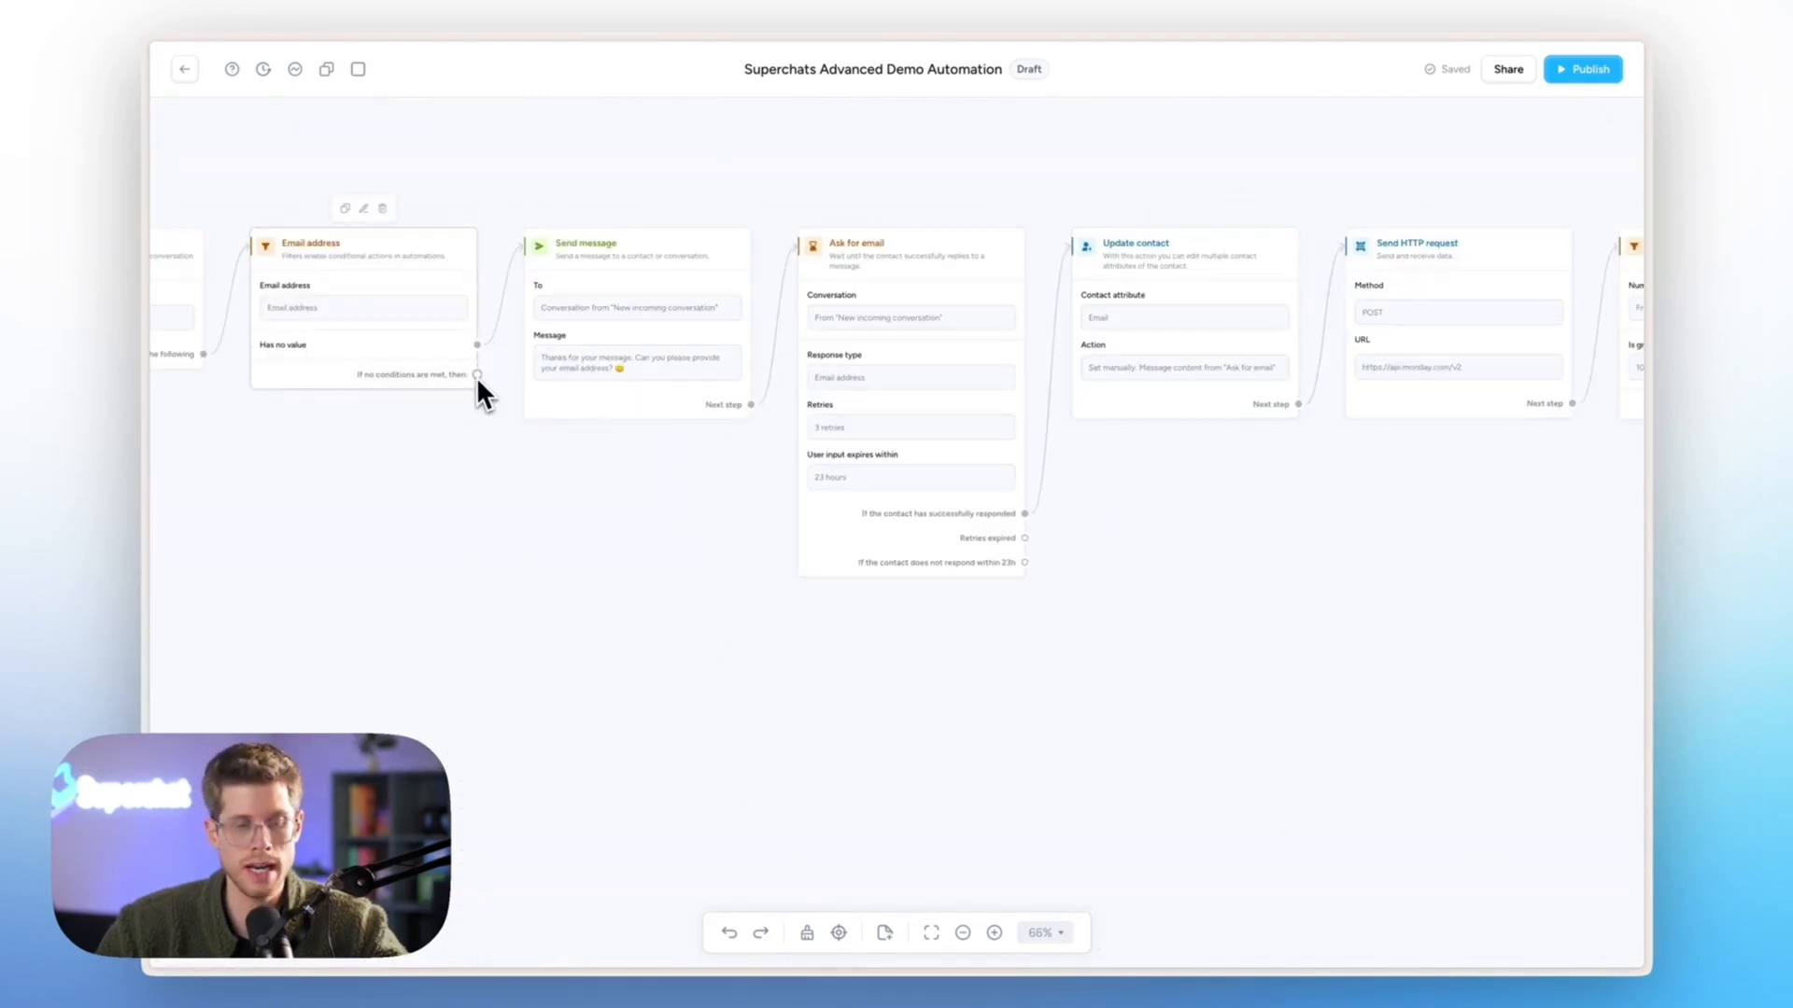
# - Route the Email address fallback to Send HTTP request; chatbot message from New incoming conversation
pyautogui.moveTo(475, 381); pyautogui.dragTo(1398, 350)
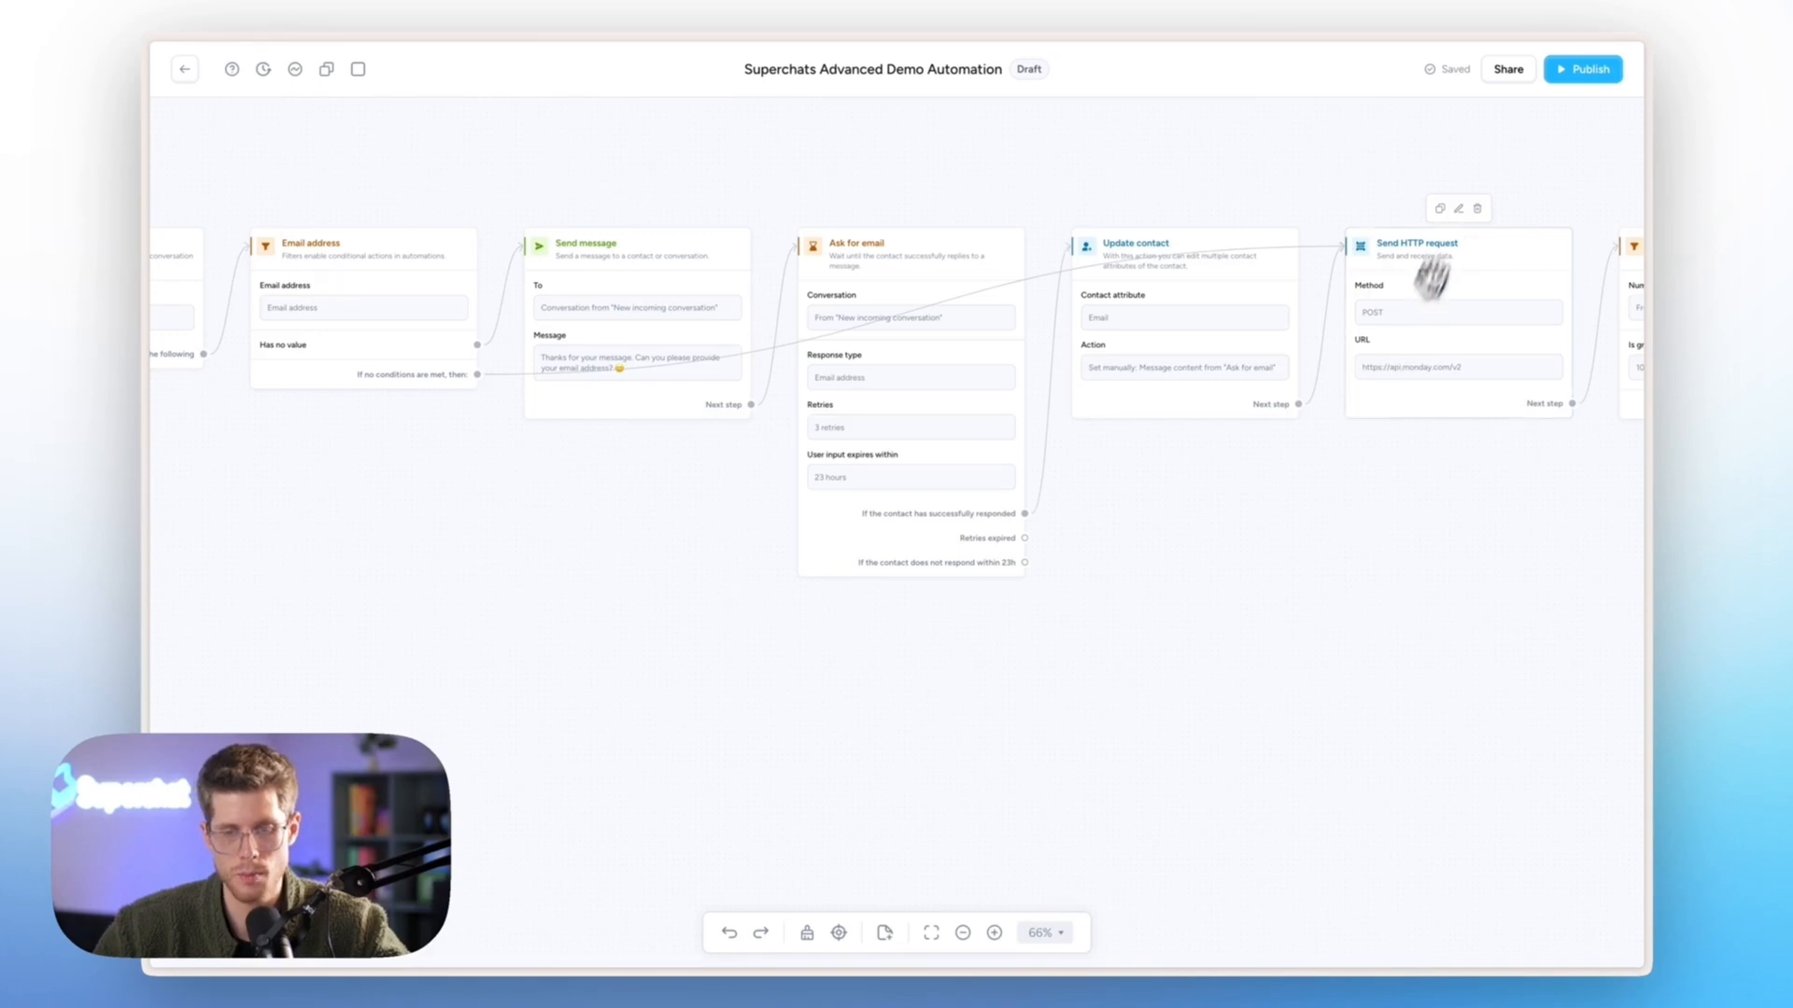
pyautogui.click(1580, 71)
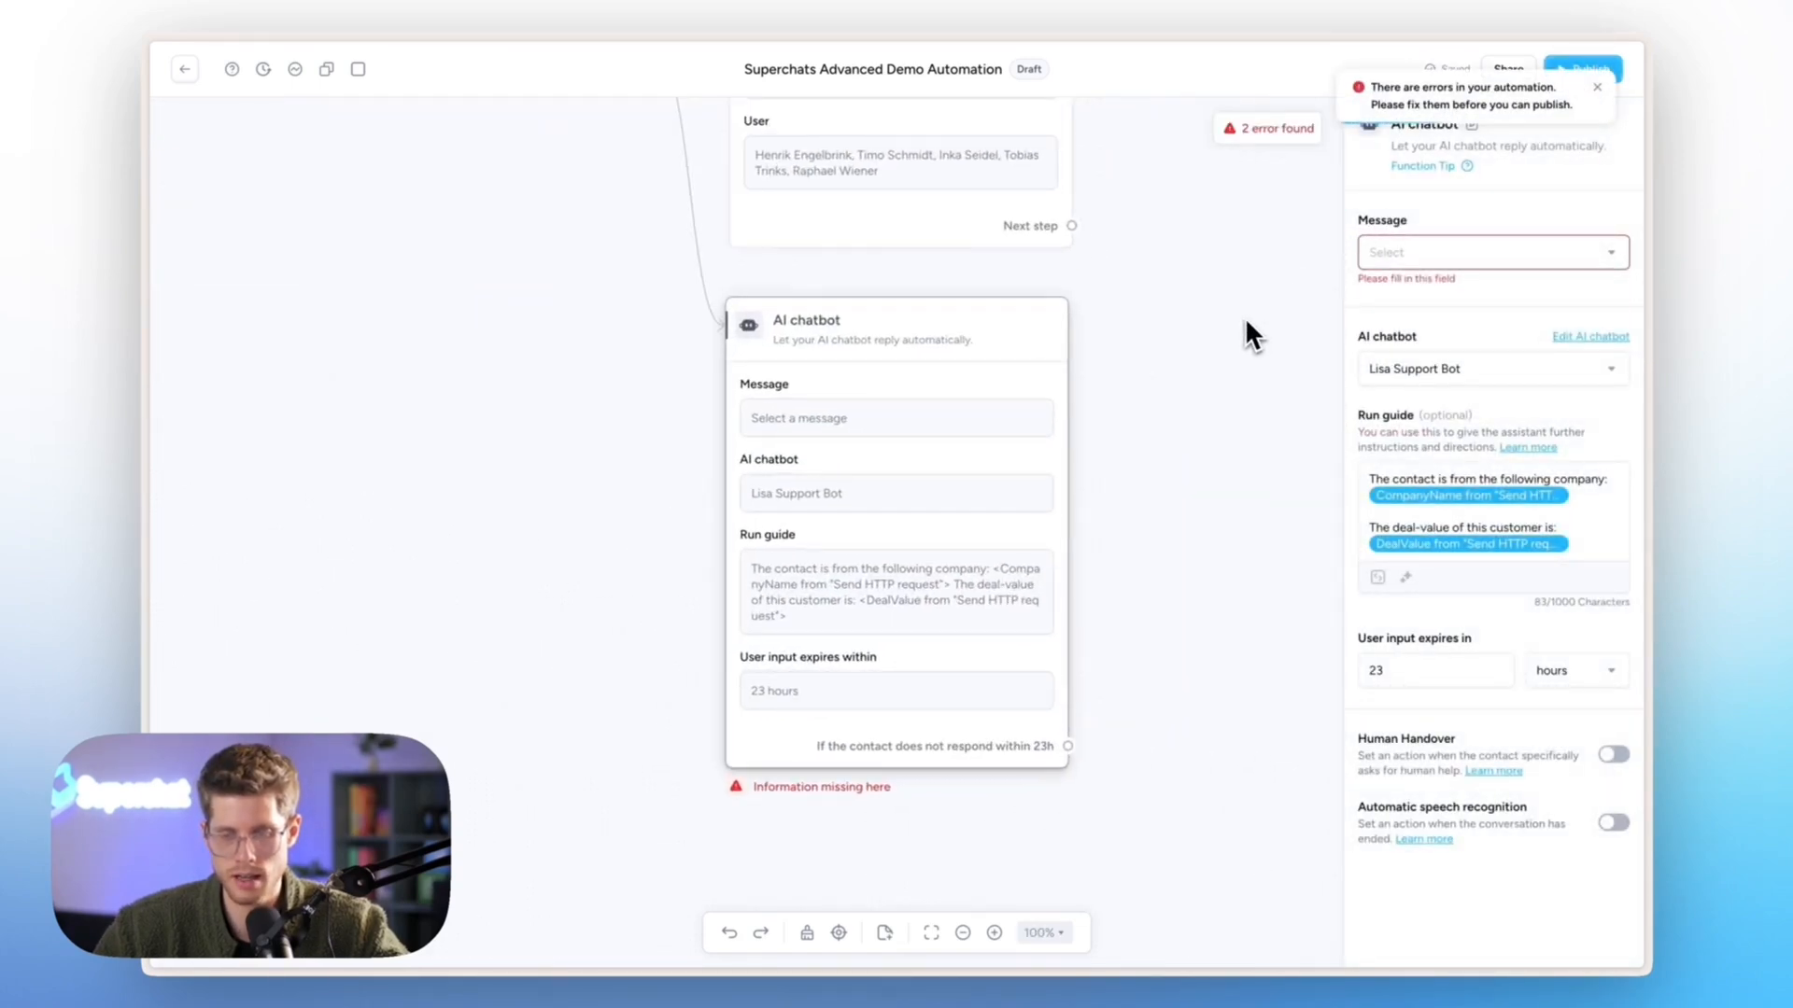
pyautogui.click(1437, 258)
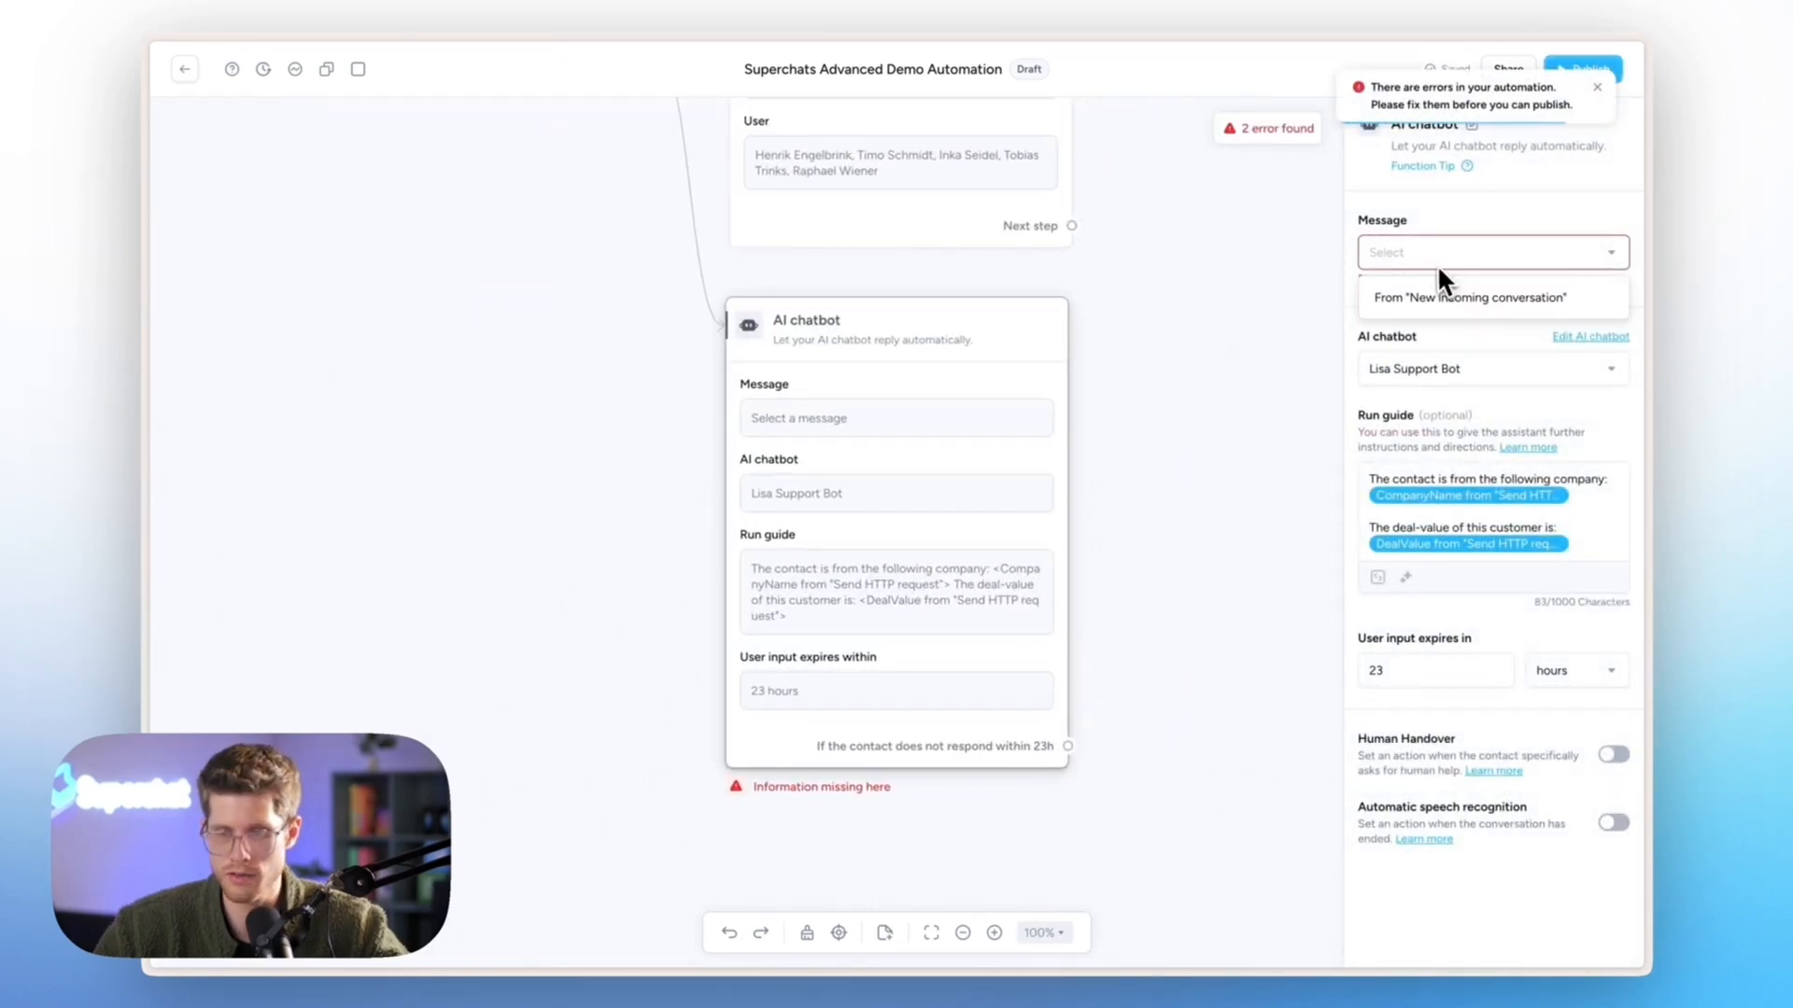
pyautogui.click(1435, 291)
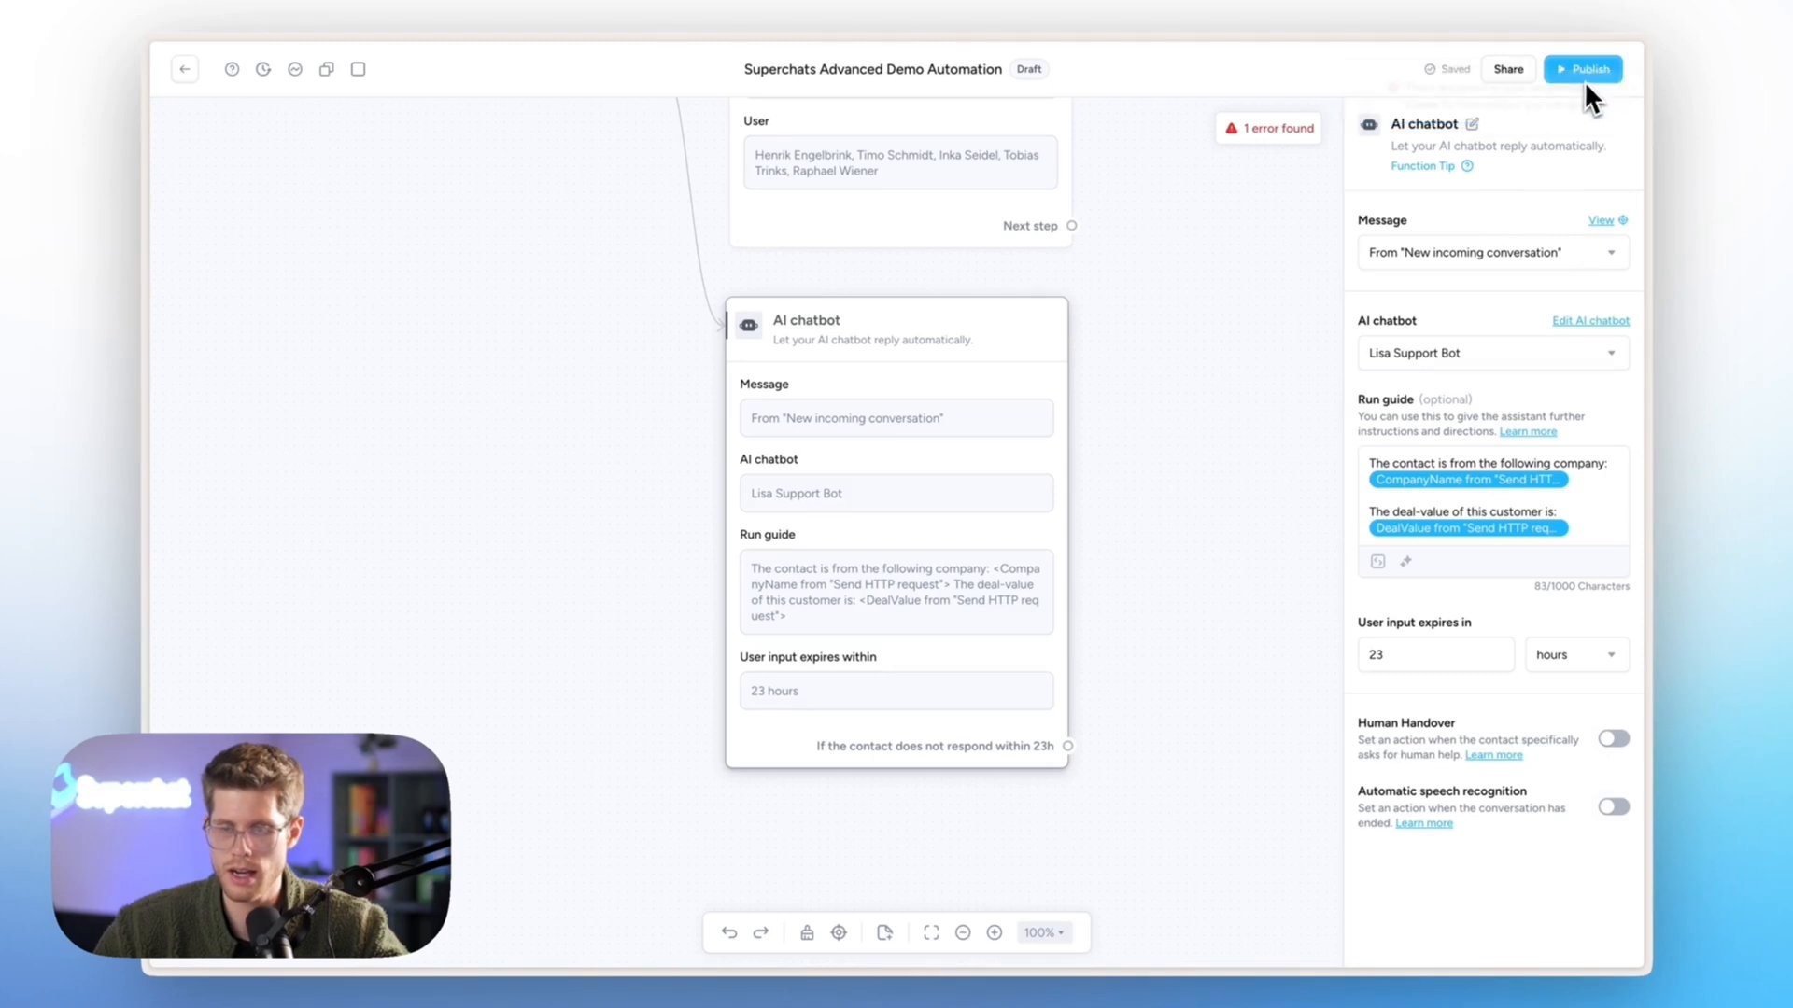
pyautogui.click(1587, 71)
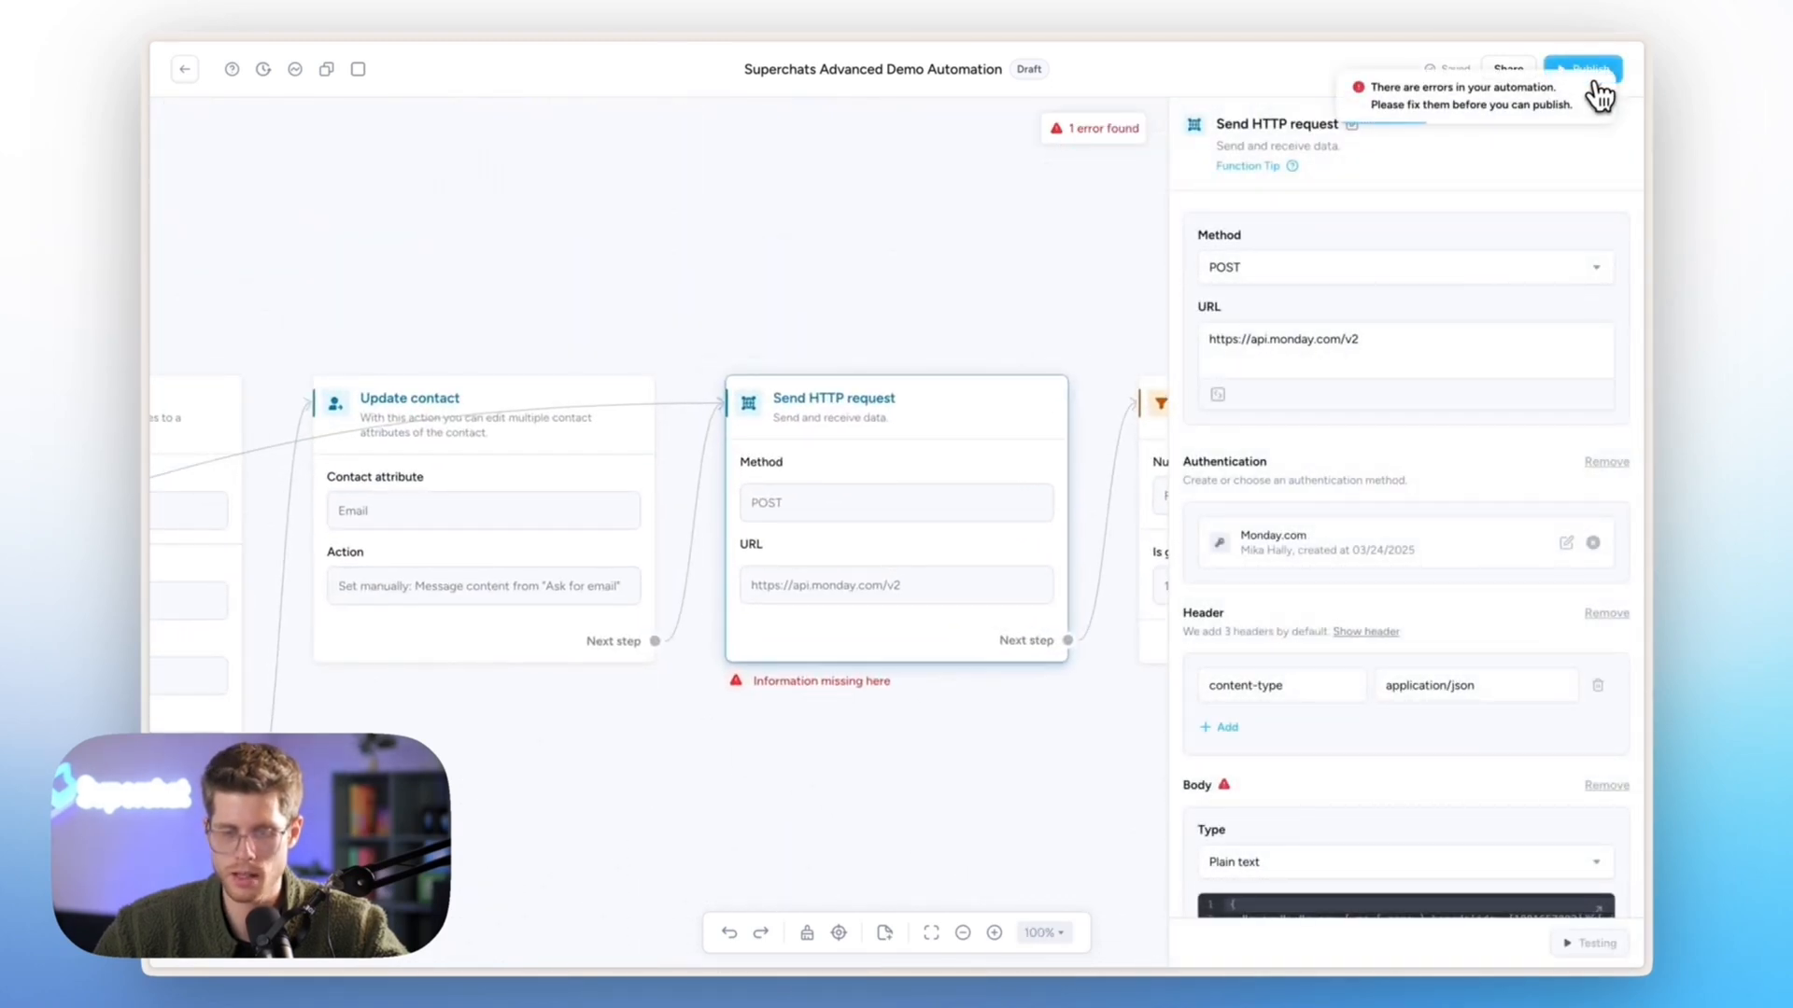
# - Search the variable list for the email body parameter, trying 'emai' and 'as', without inserting one
pyautogui.scroll(-5, 1442, 616)
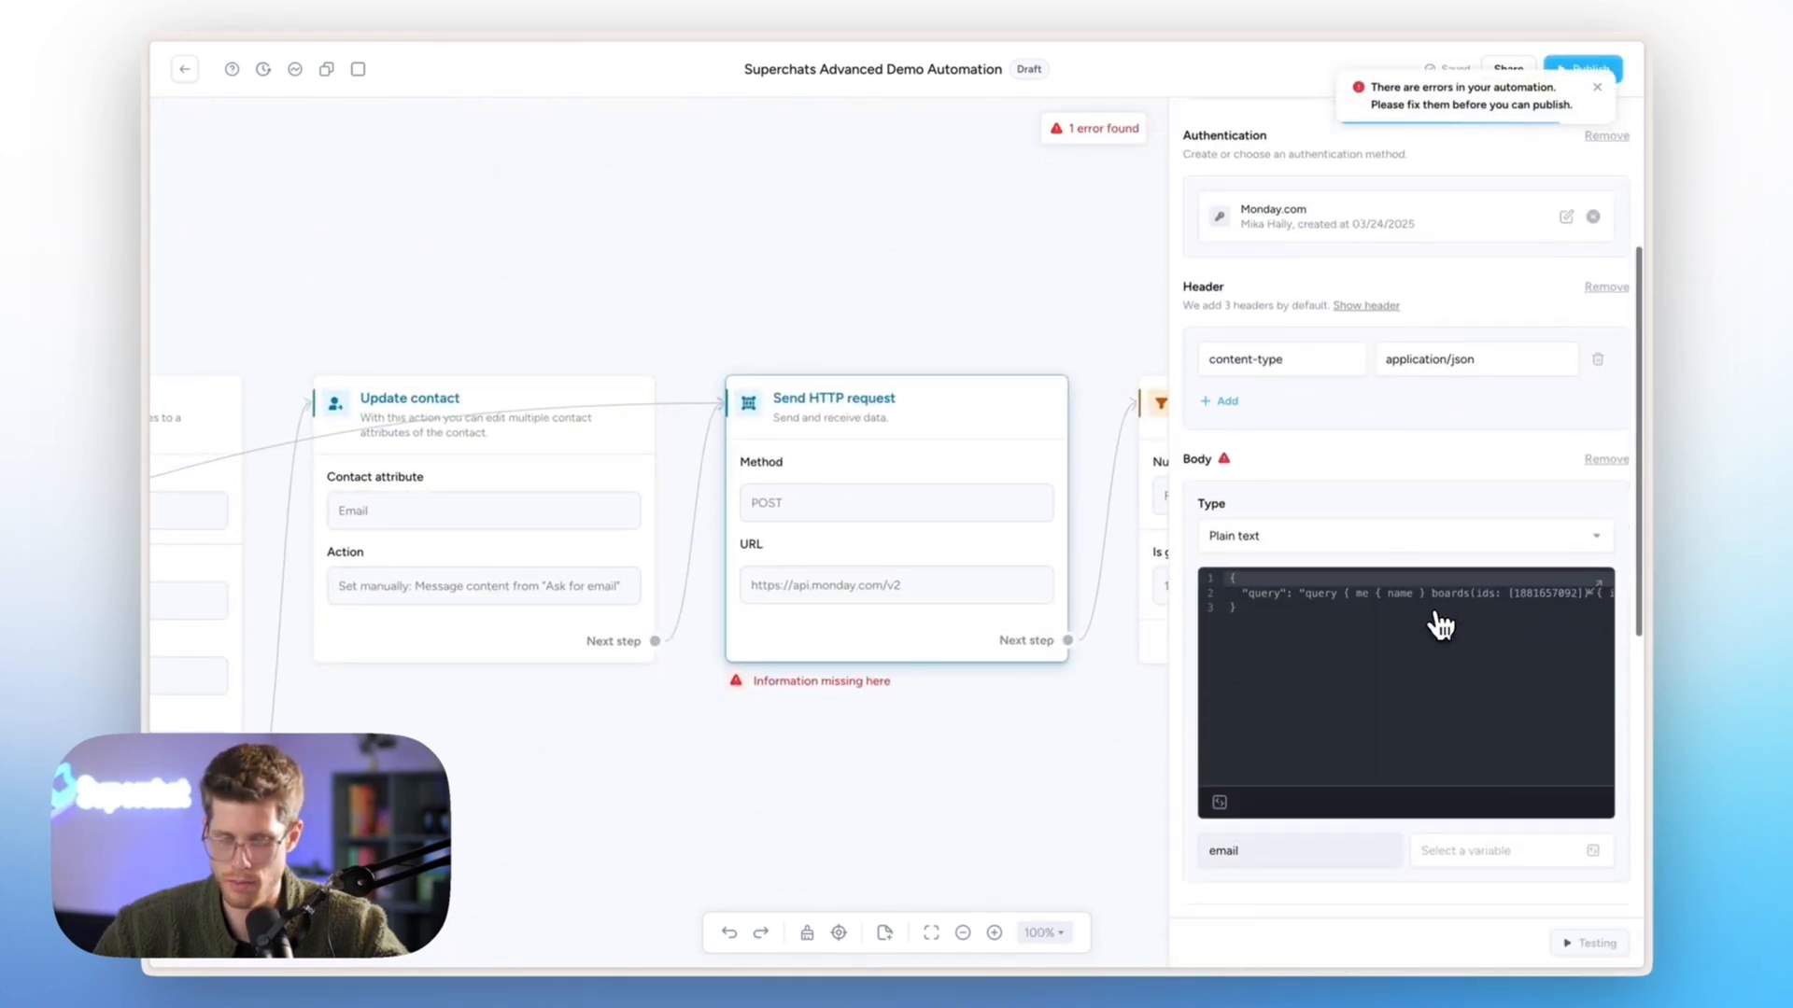
pyautogui.scroll(-7, 1443, 621)
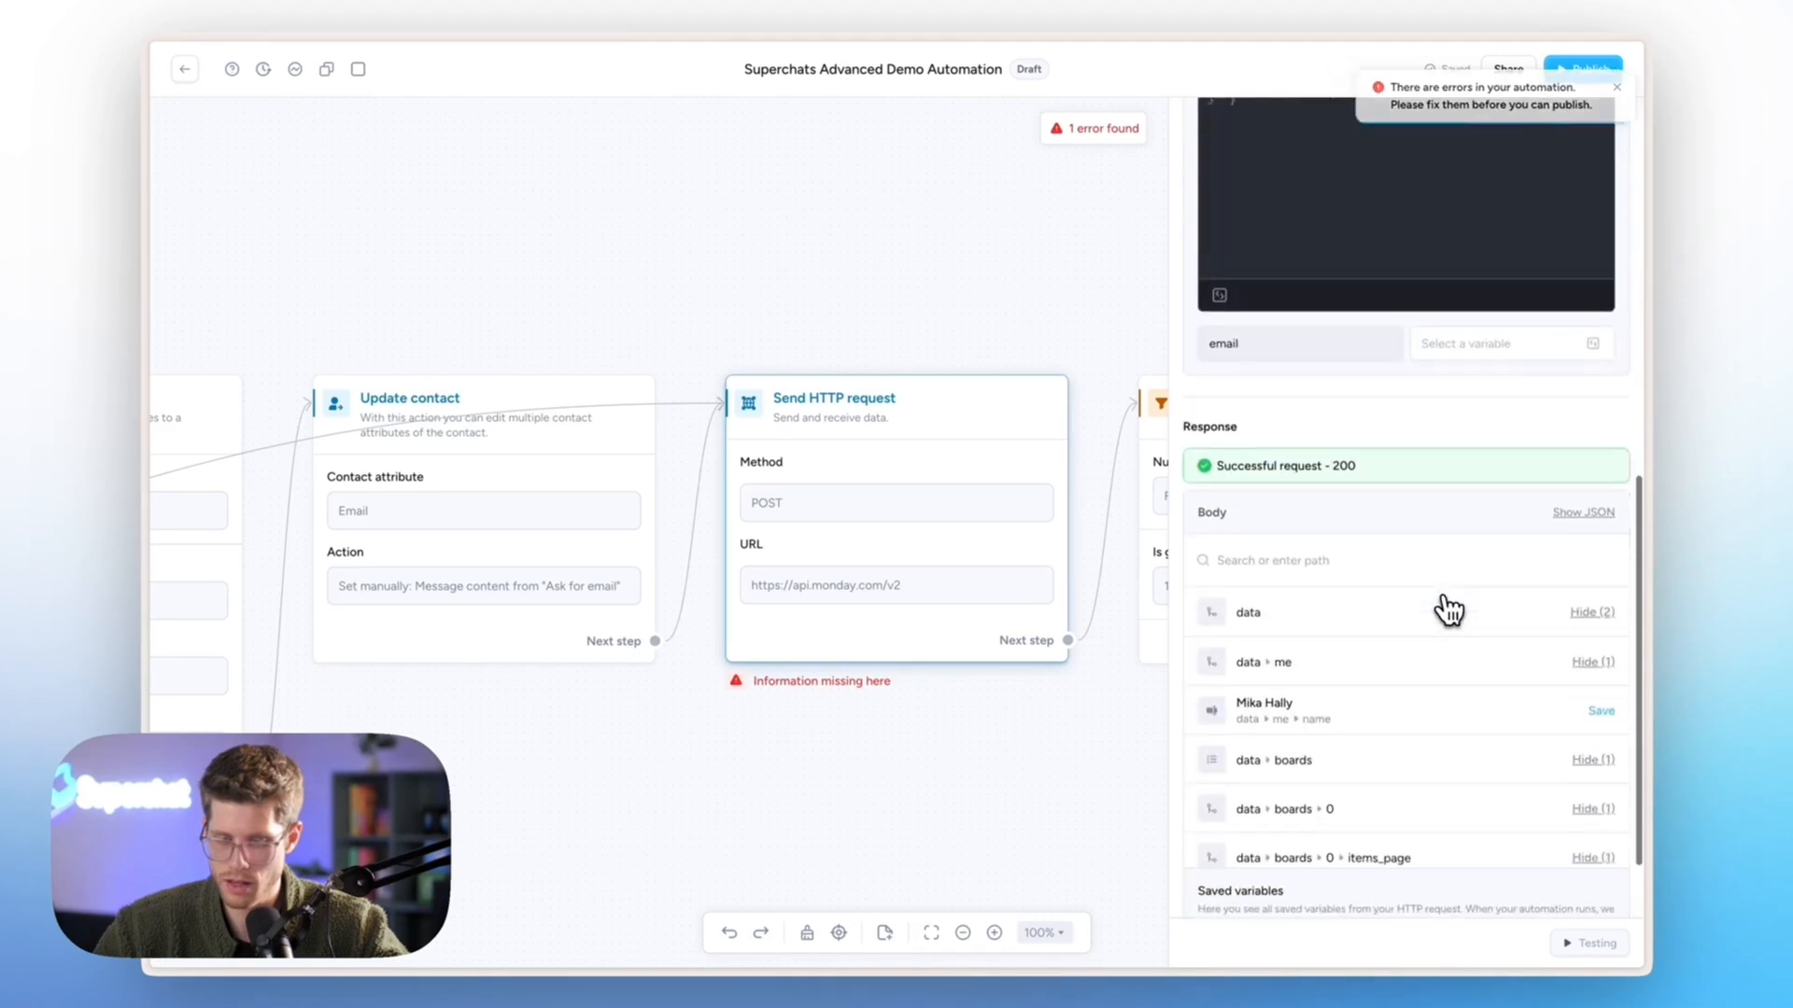
pyautogui.scroll(-6, 1450, 612)
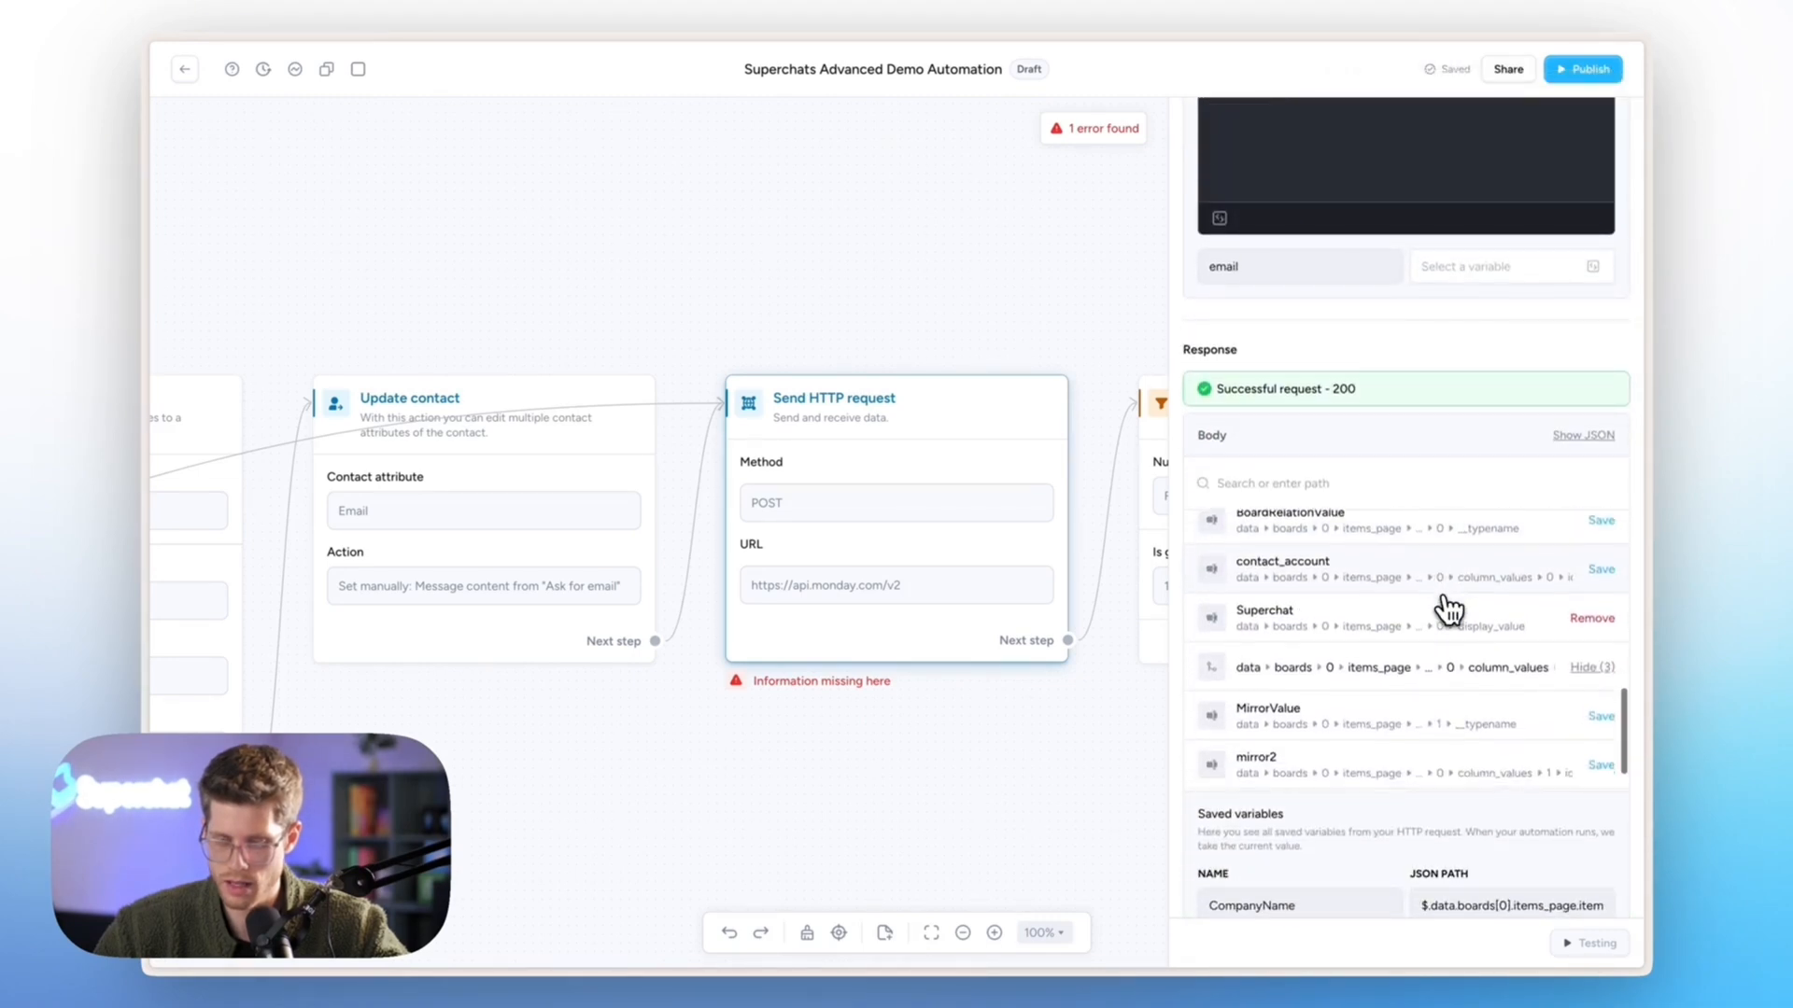
pyautogui.scroll(-2, 1450, 612)
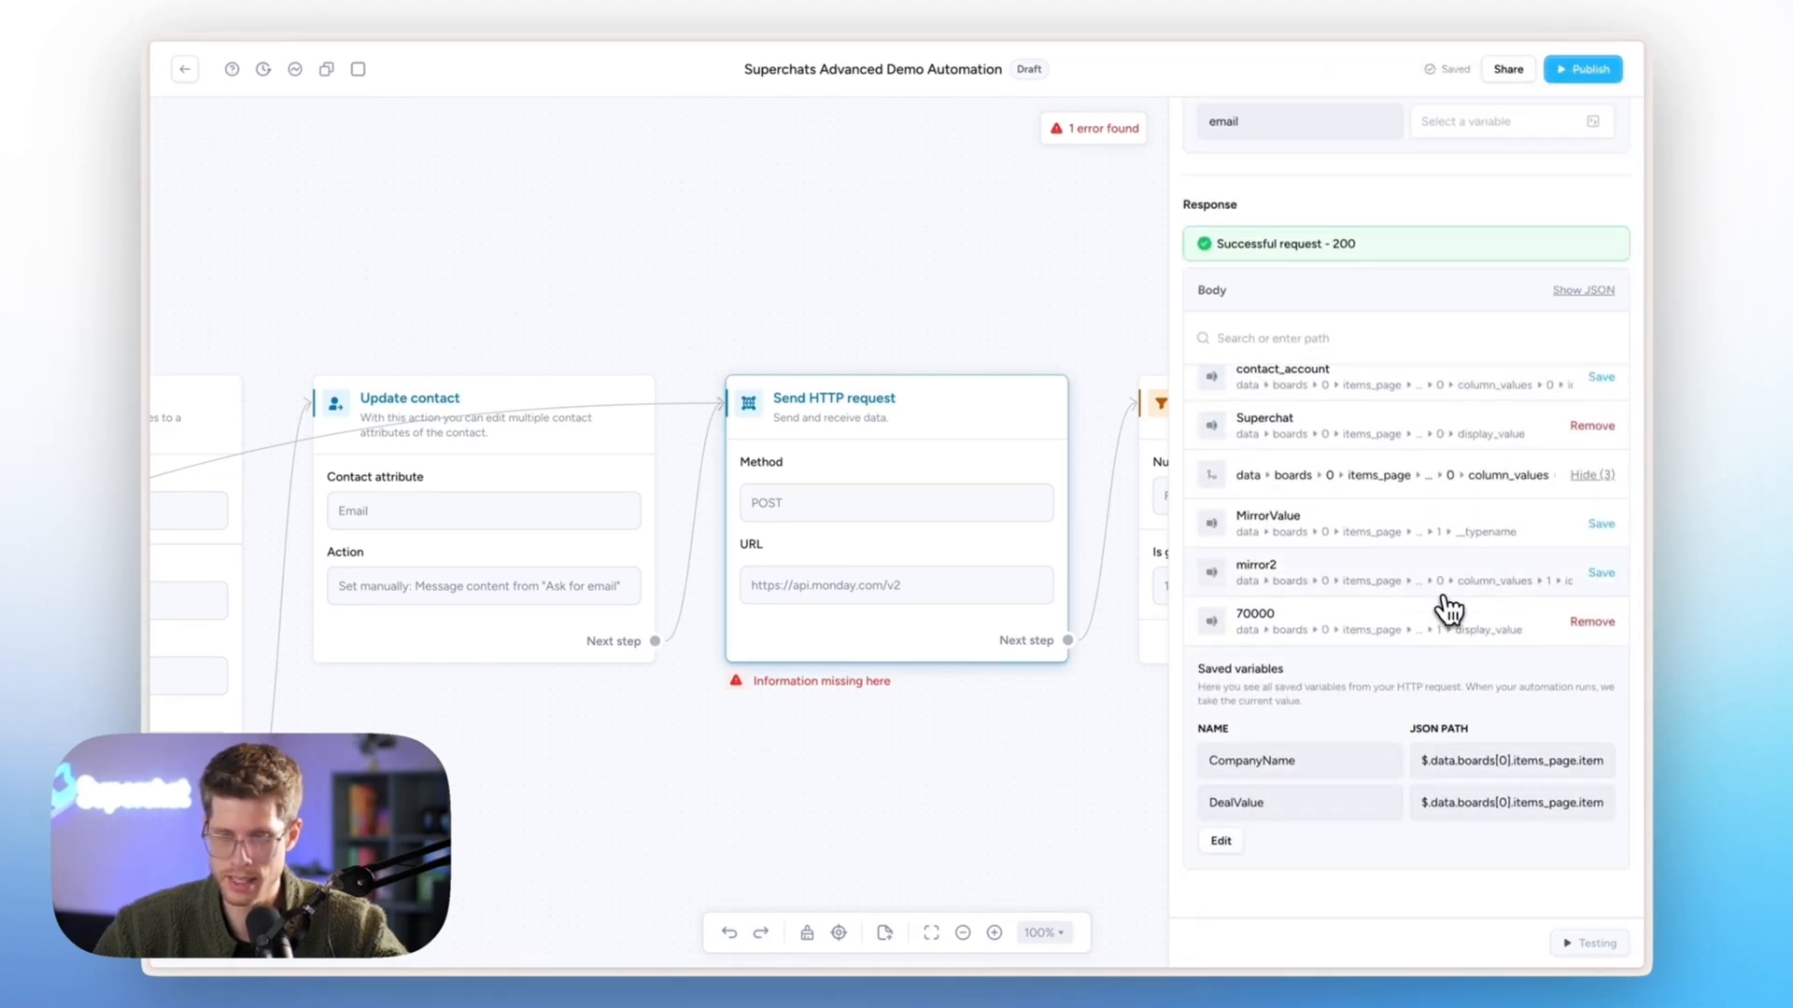
pyautogui.scroll(5, 1457, 567)
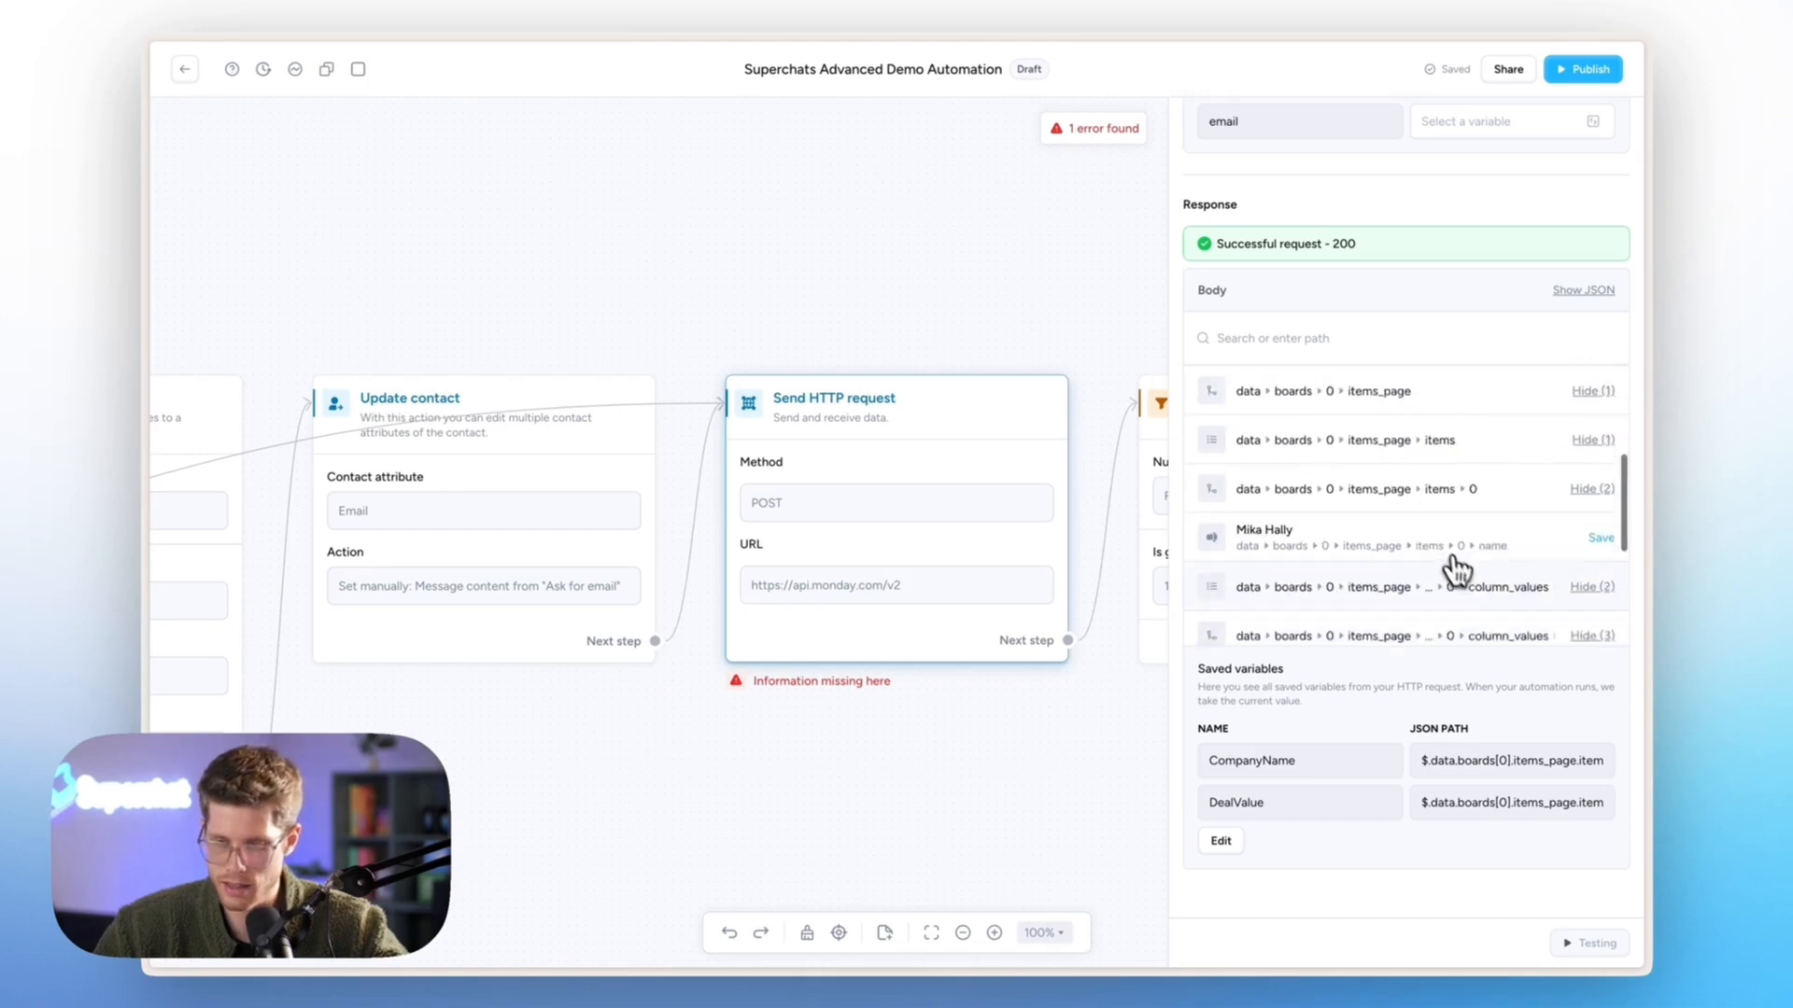
pyautogui.scroll(3, 1461, 572)
pyautogui.scroll(6, 1532, 720)
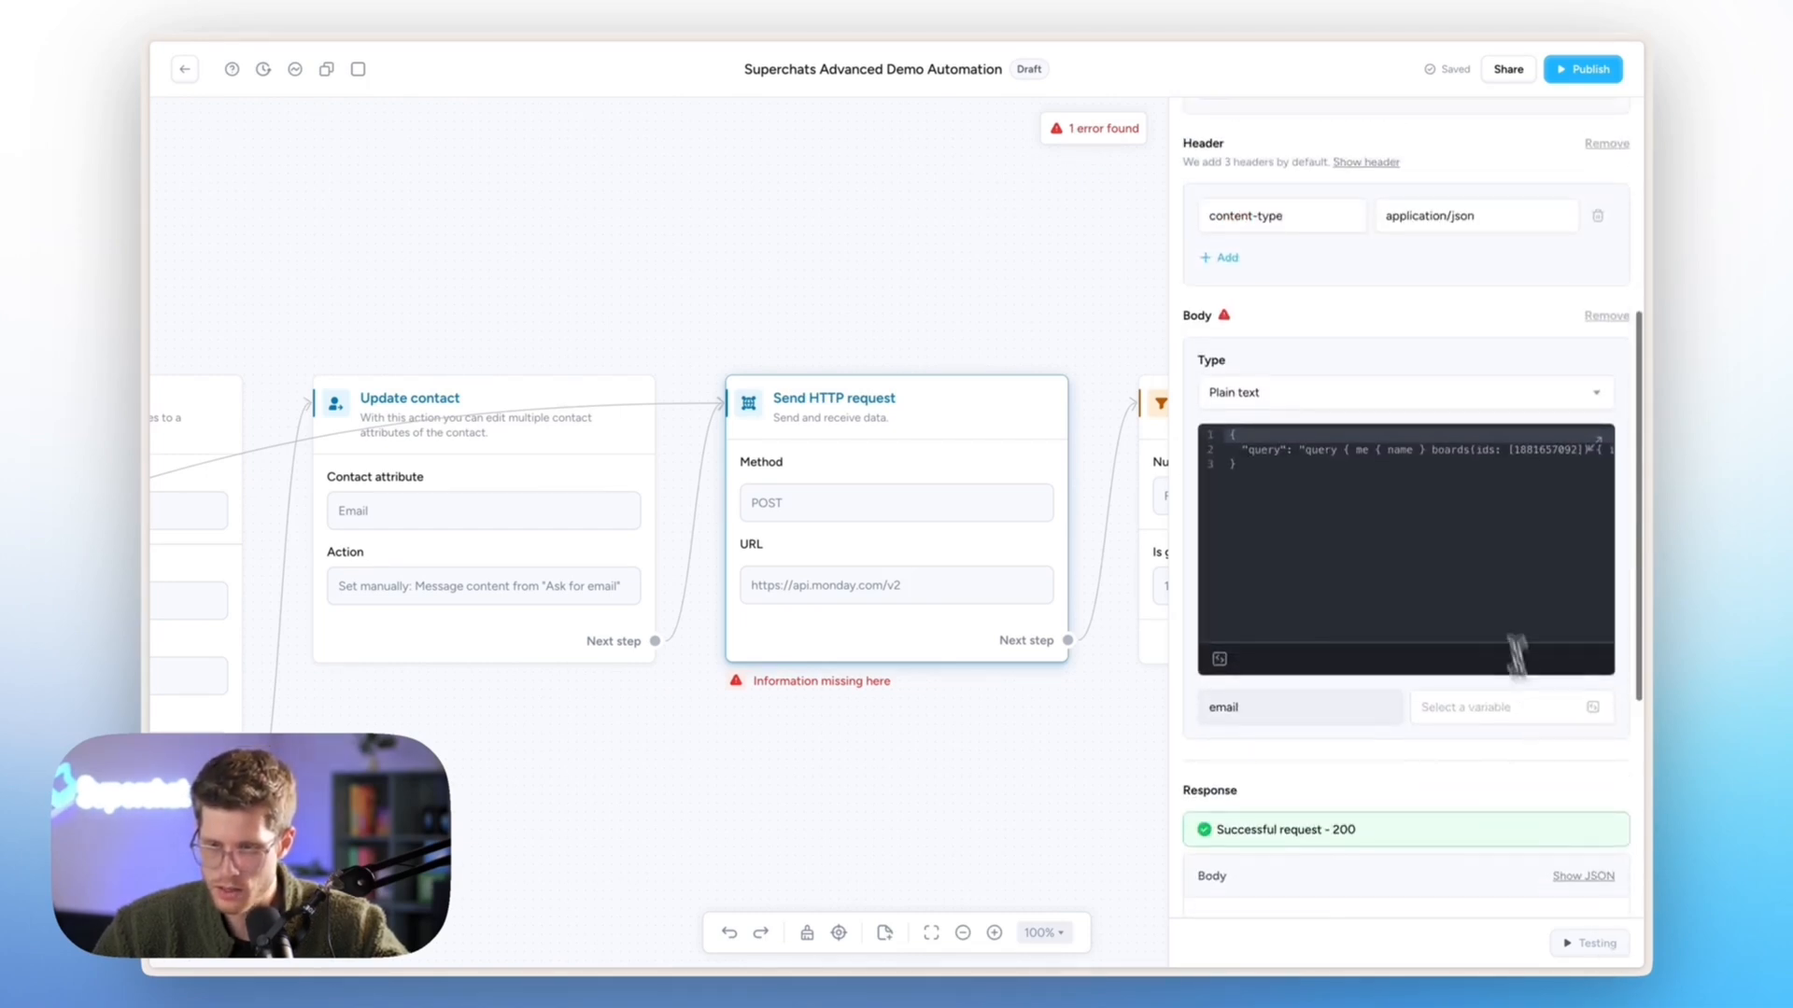
pyautogui.click(1424, 464)
pyautogui.click(1462, 707)
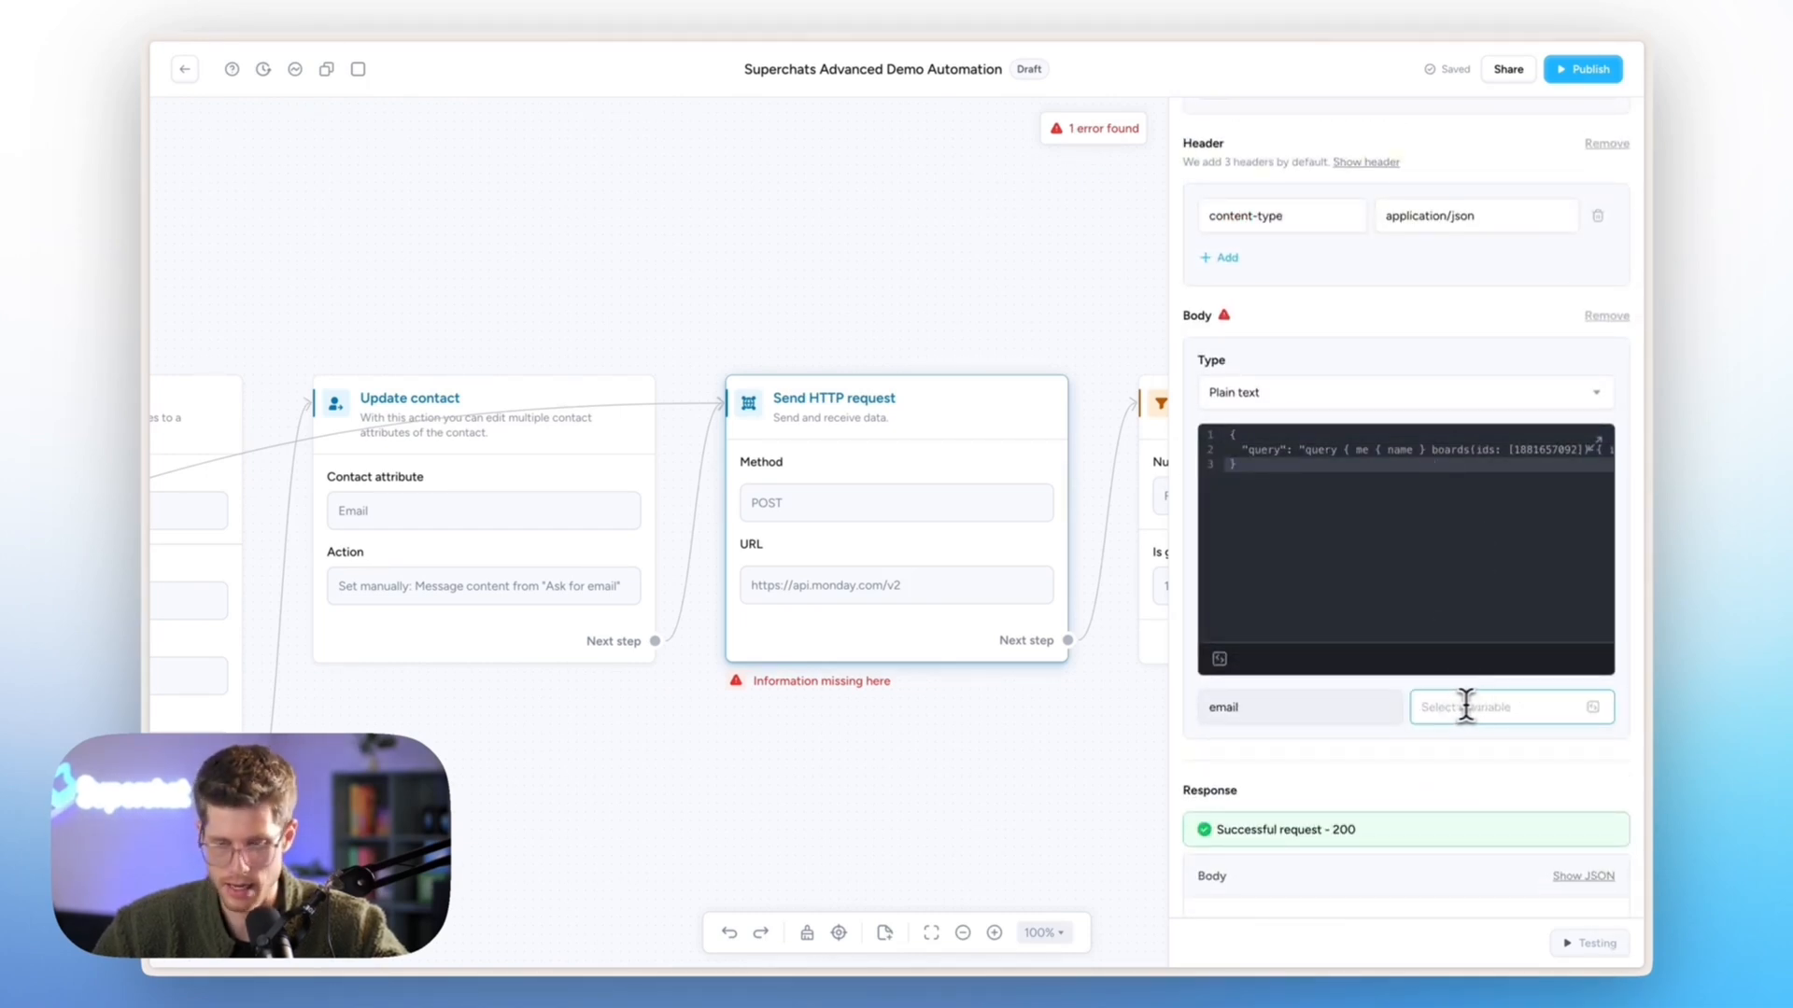
pyautogui.click(1592, 710)
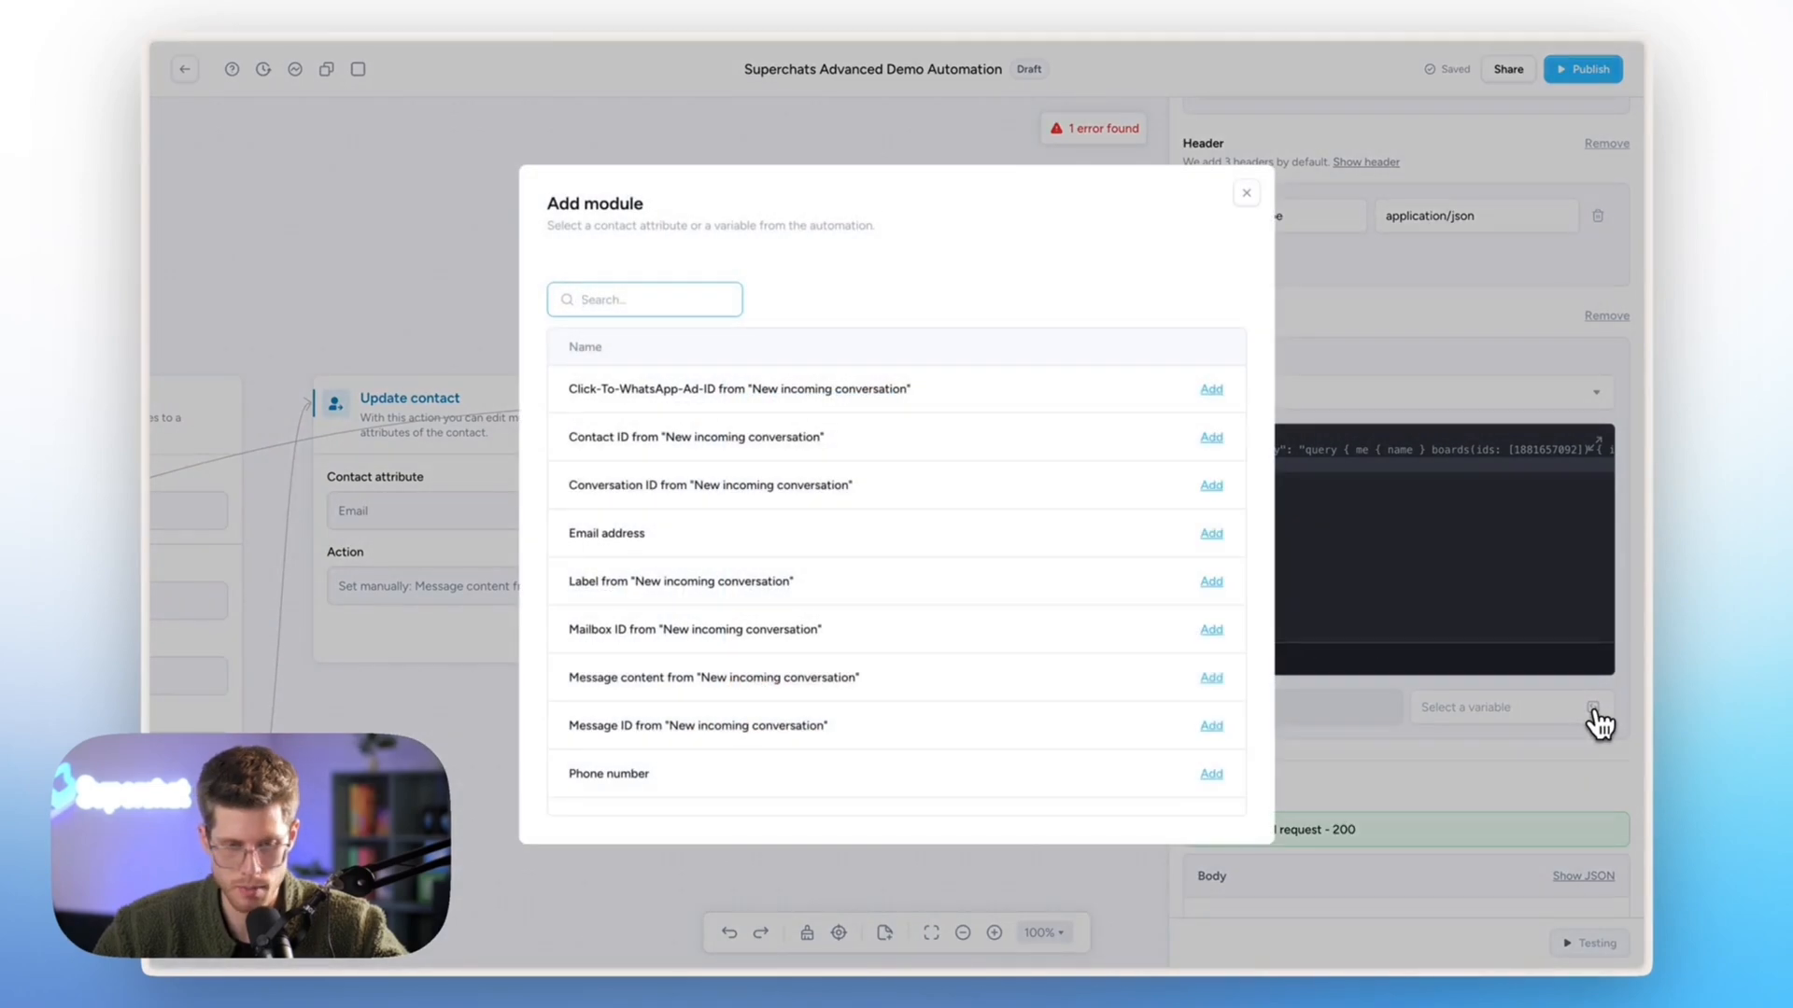
pyautogui.write('emai')
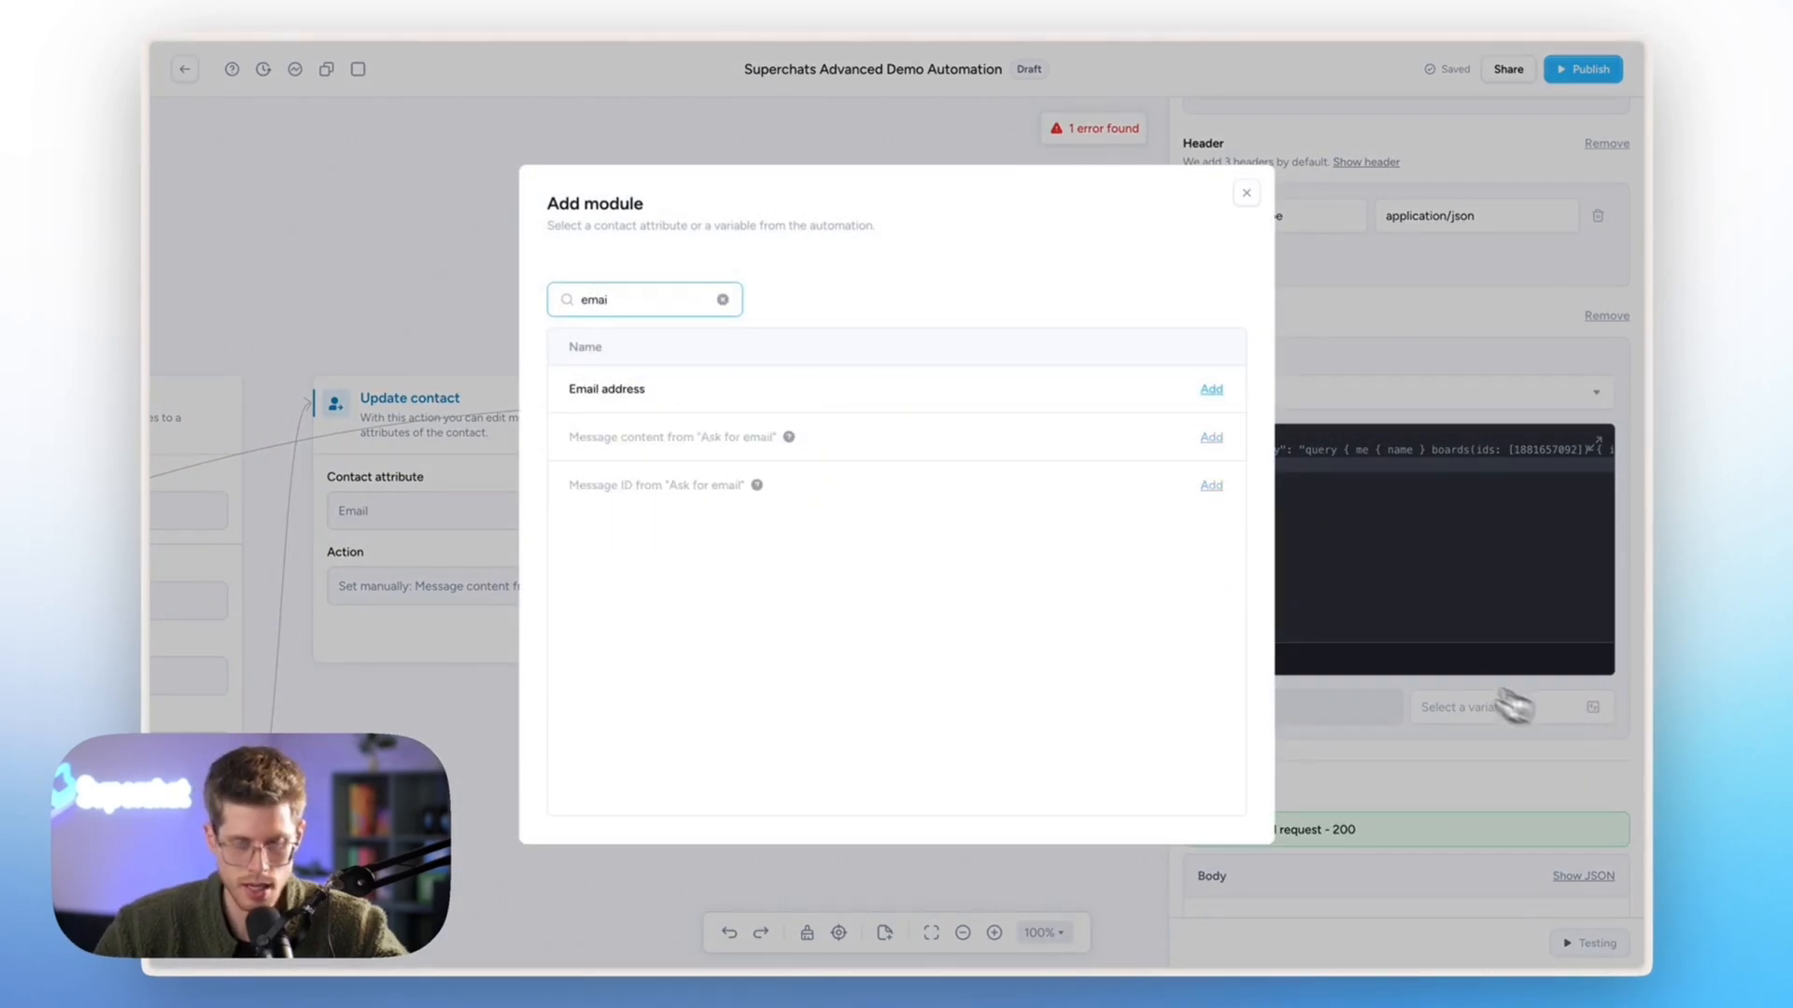
pyautogui.hotkey('ctrl', 'a')
pyautogui.press('BackSpace')
pyautogui.write('ak')
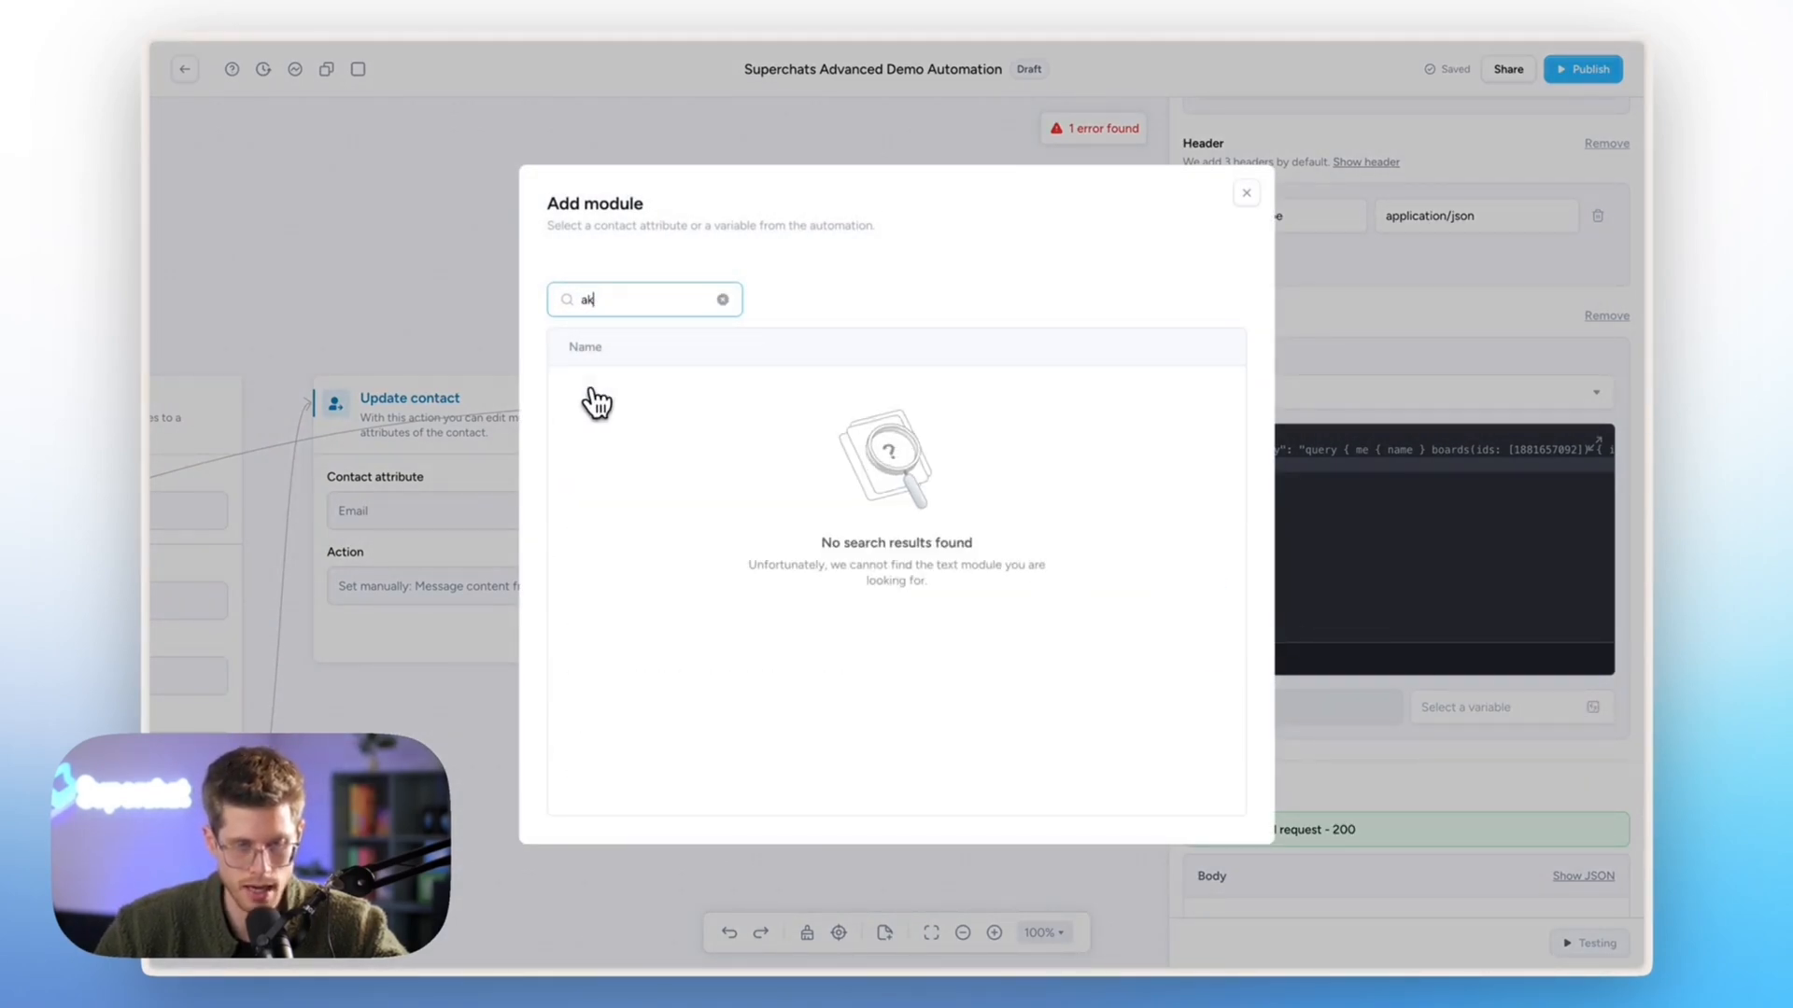
pyautogui.press('BackSpace')
pyautogui.write('s')
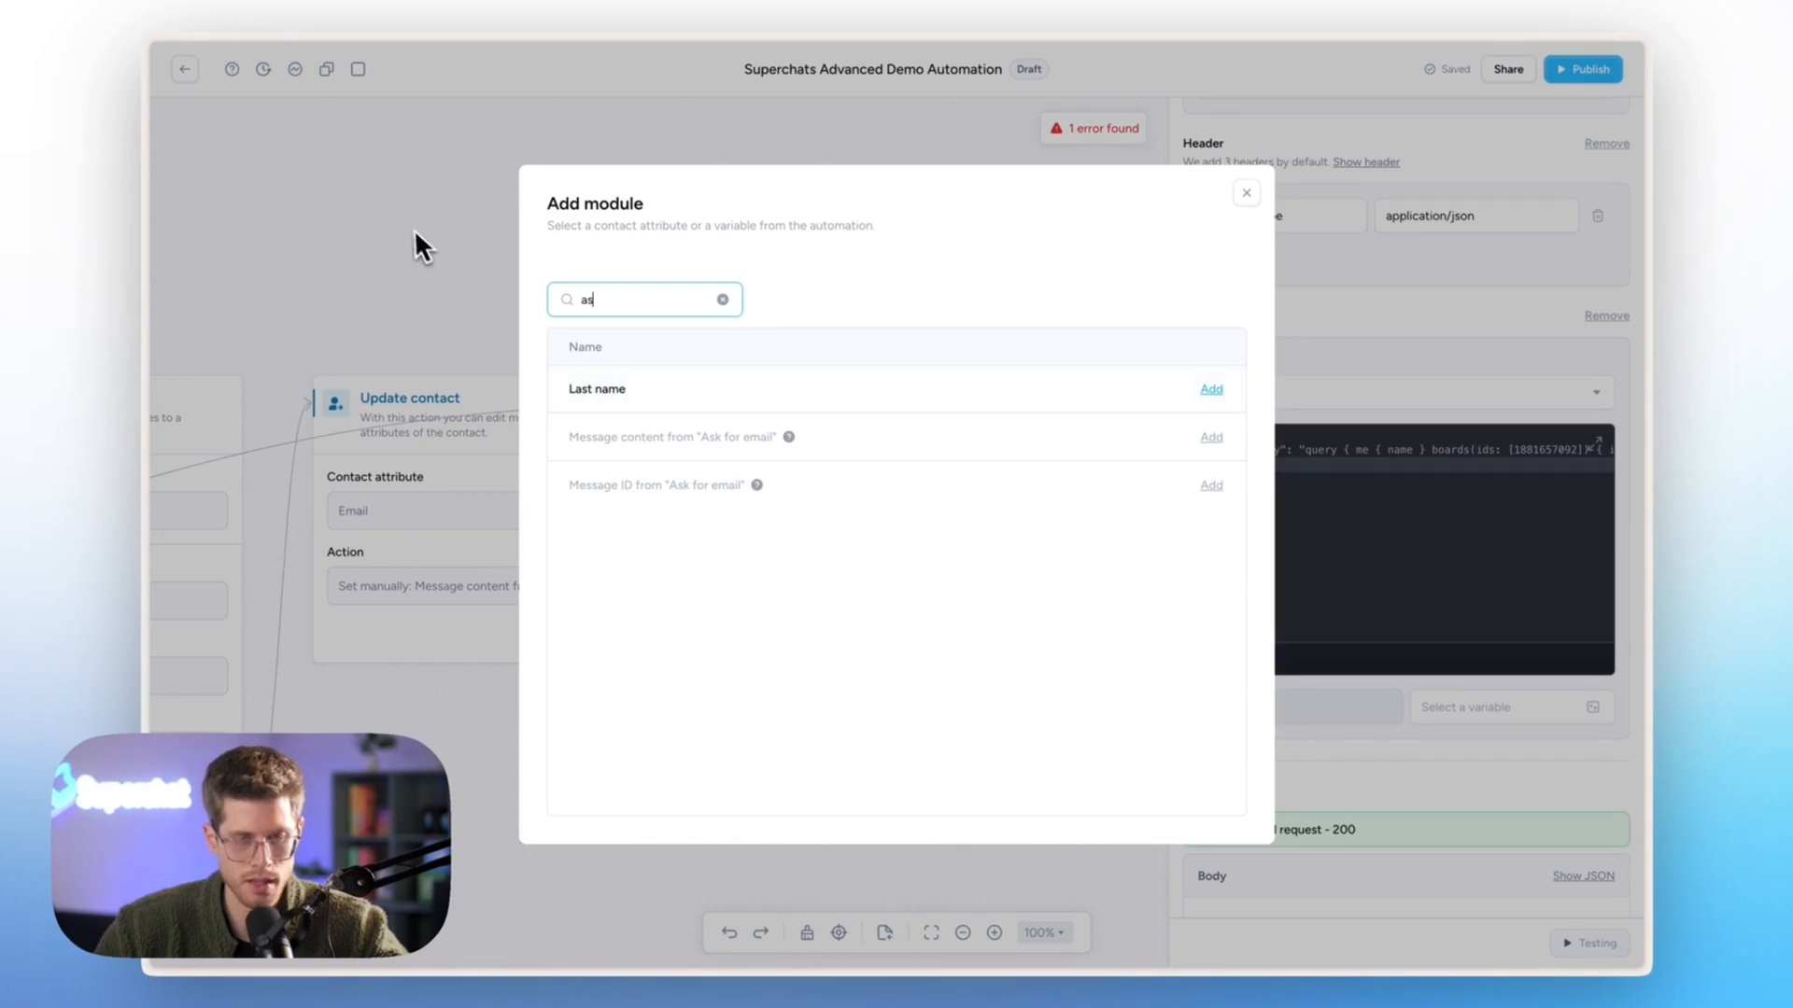
pyautogui.click(408, 227)
# - Inspect the Ask for email step's settings on the canvas
pyautogui.hscroll(-3, 408, 228)
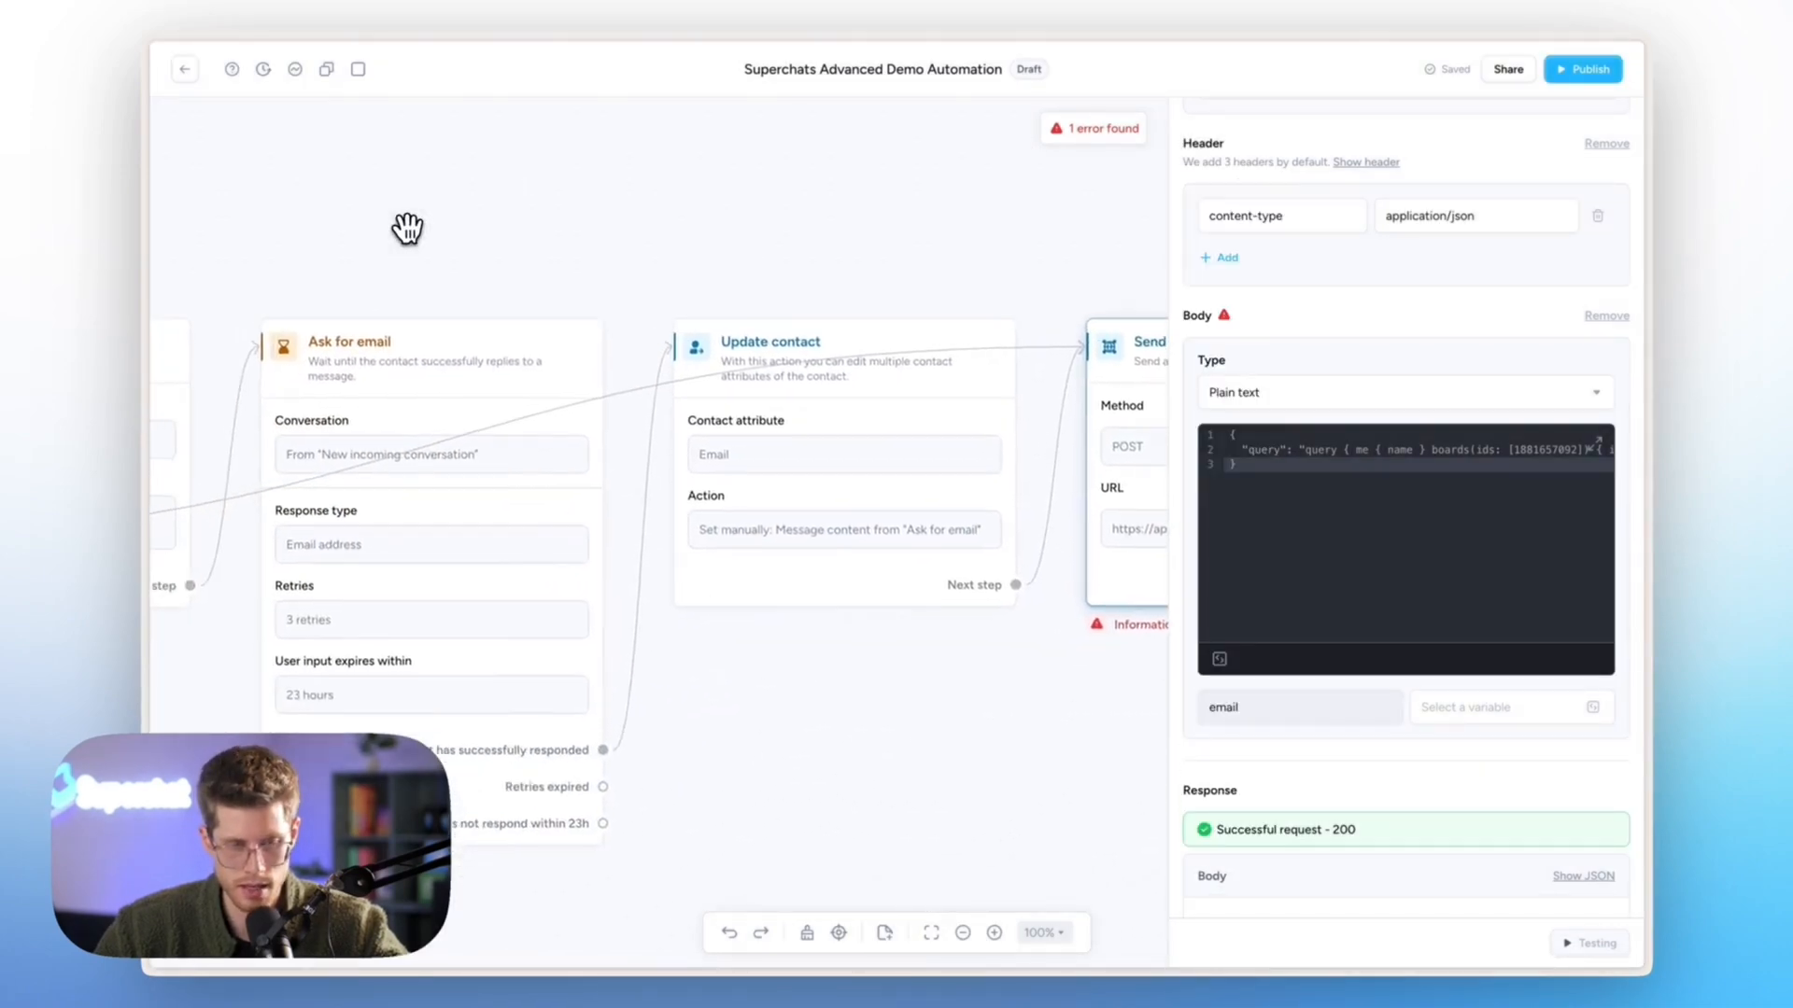
pyautogui.click(470, 341)
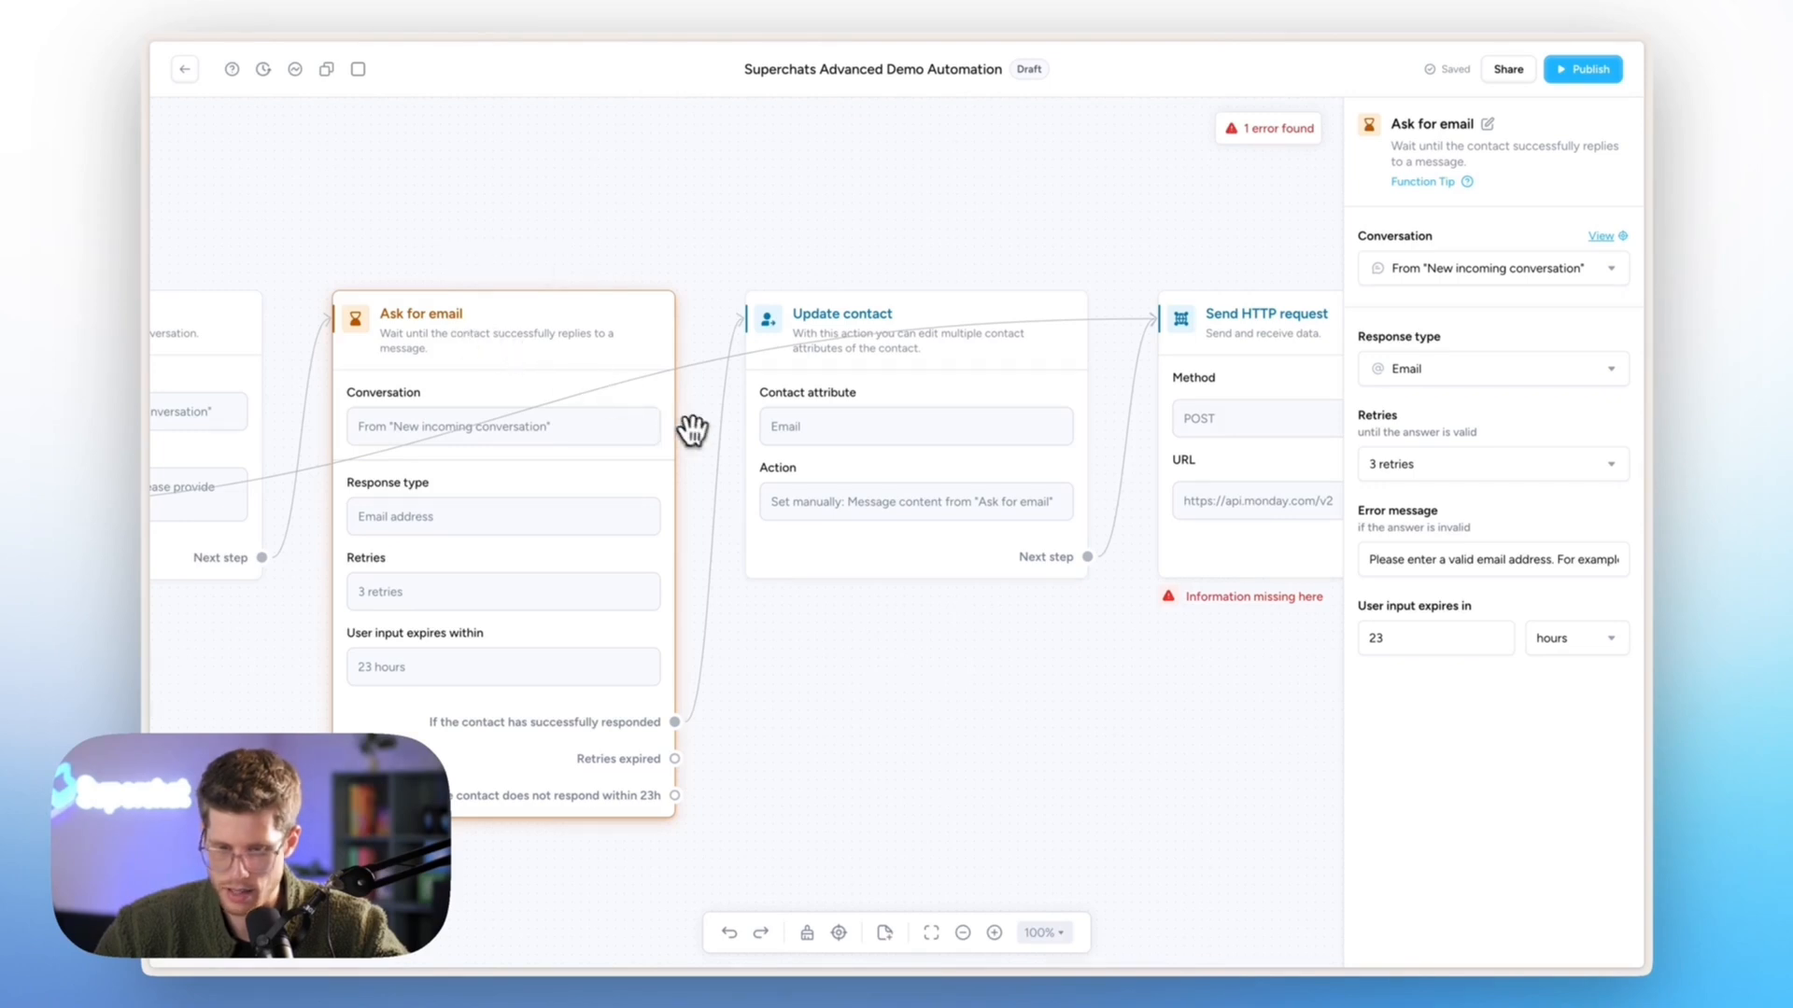
pyautogui.hscroll(-5, 700, 431)
pyautogui.hscroll(4, 700, 431)
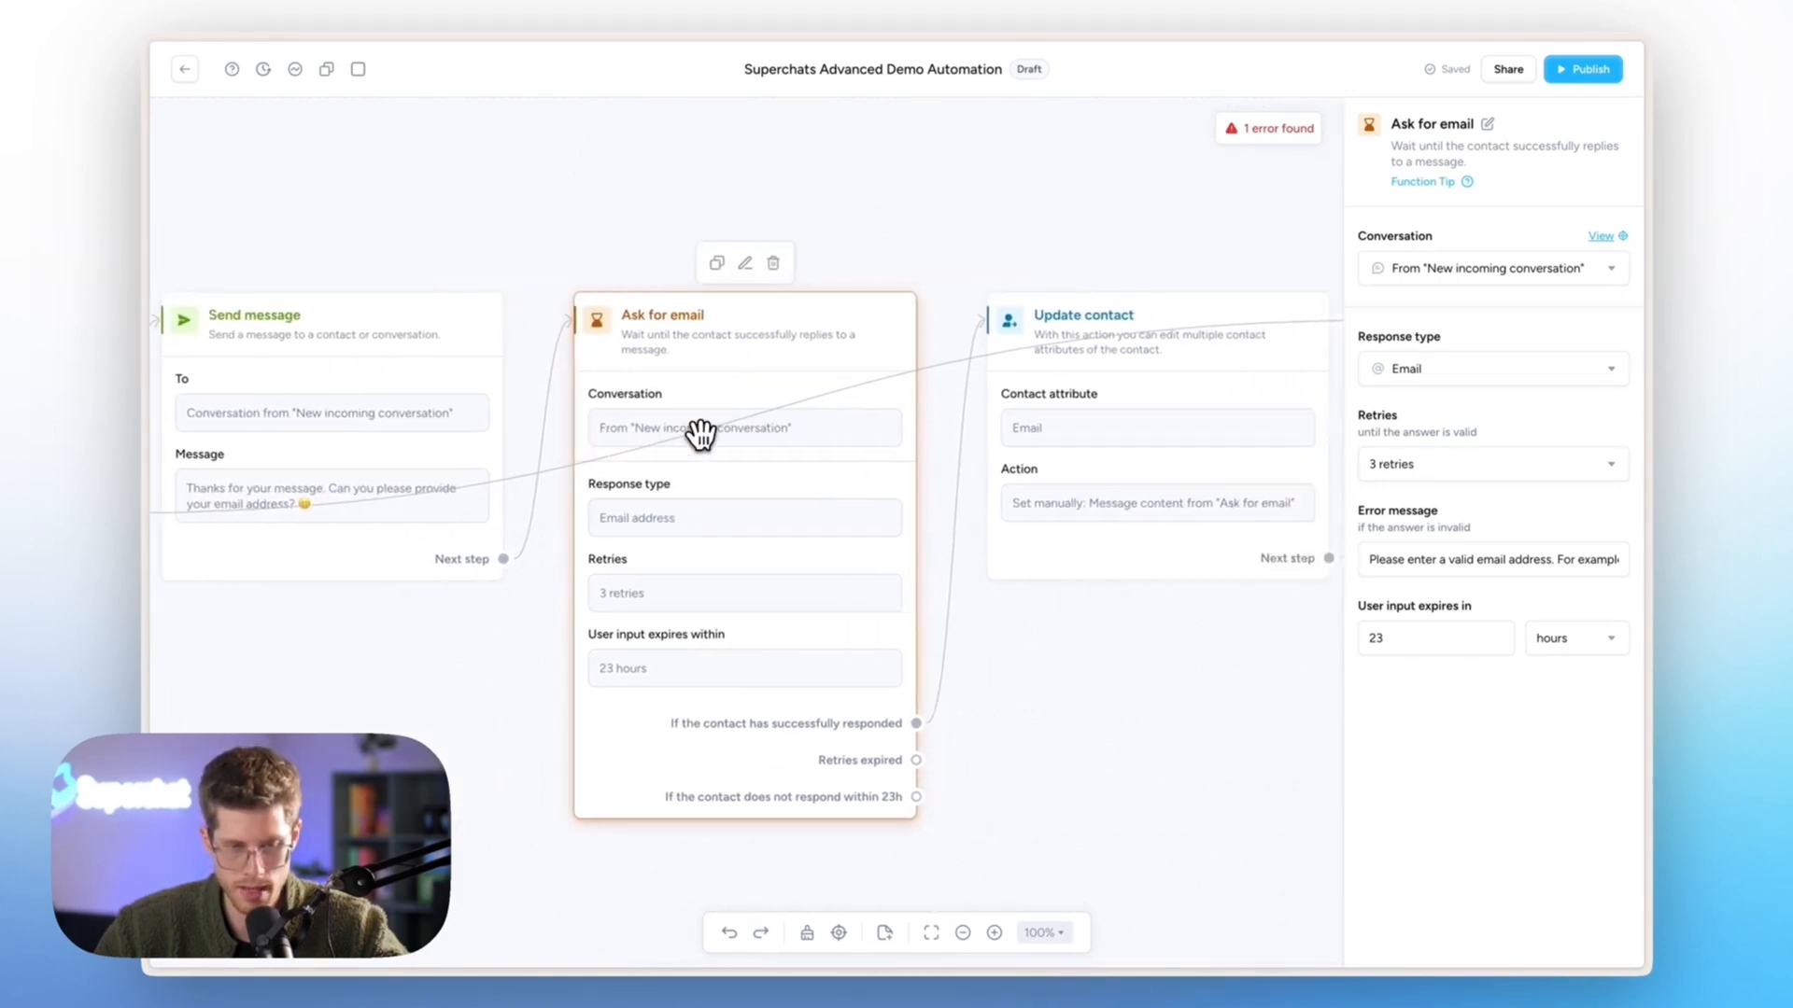
pyautogui.hscroll(4, 700, 432)
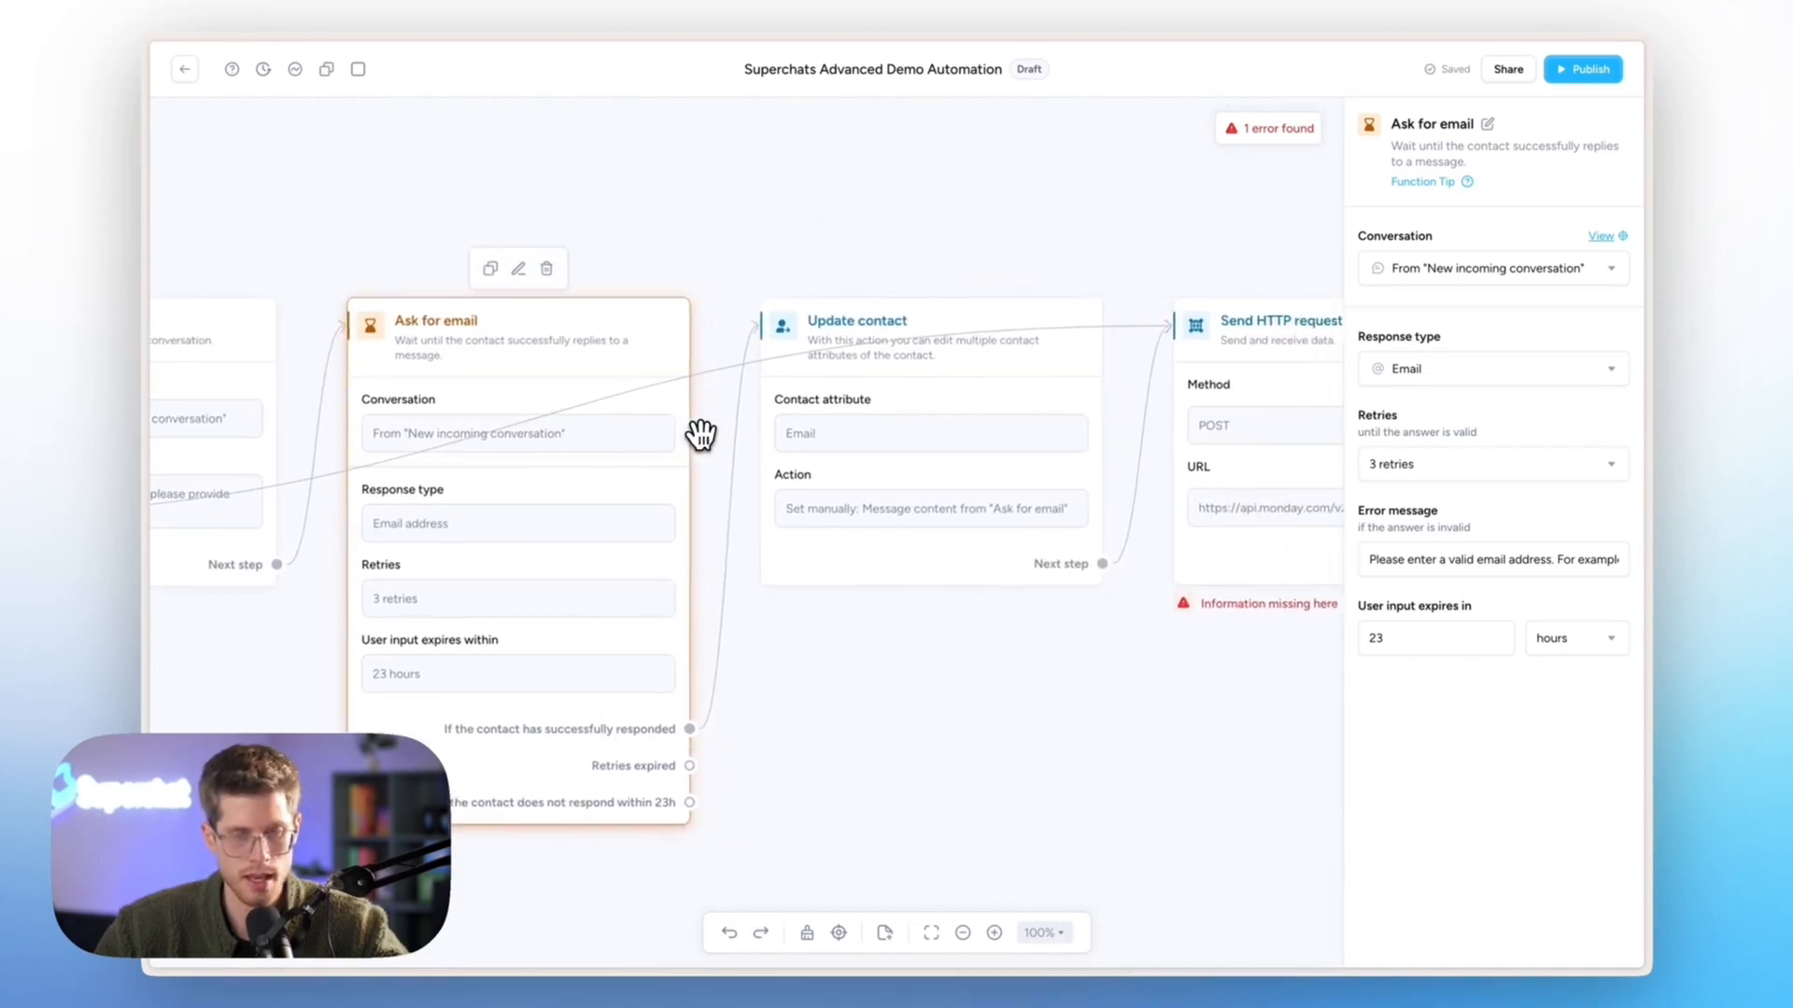
# - Insert the contact's Email address variable into the HTTP request's email body field
pyautogui.click(1096, 448)
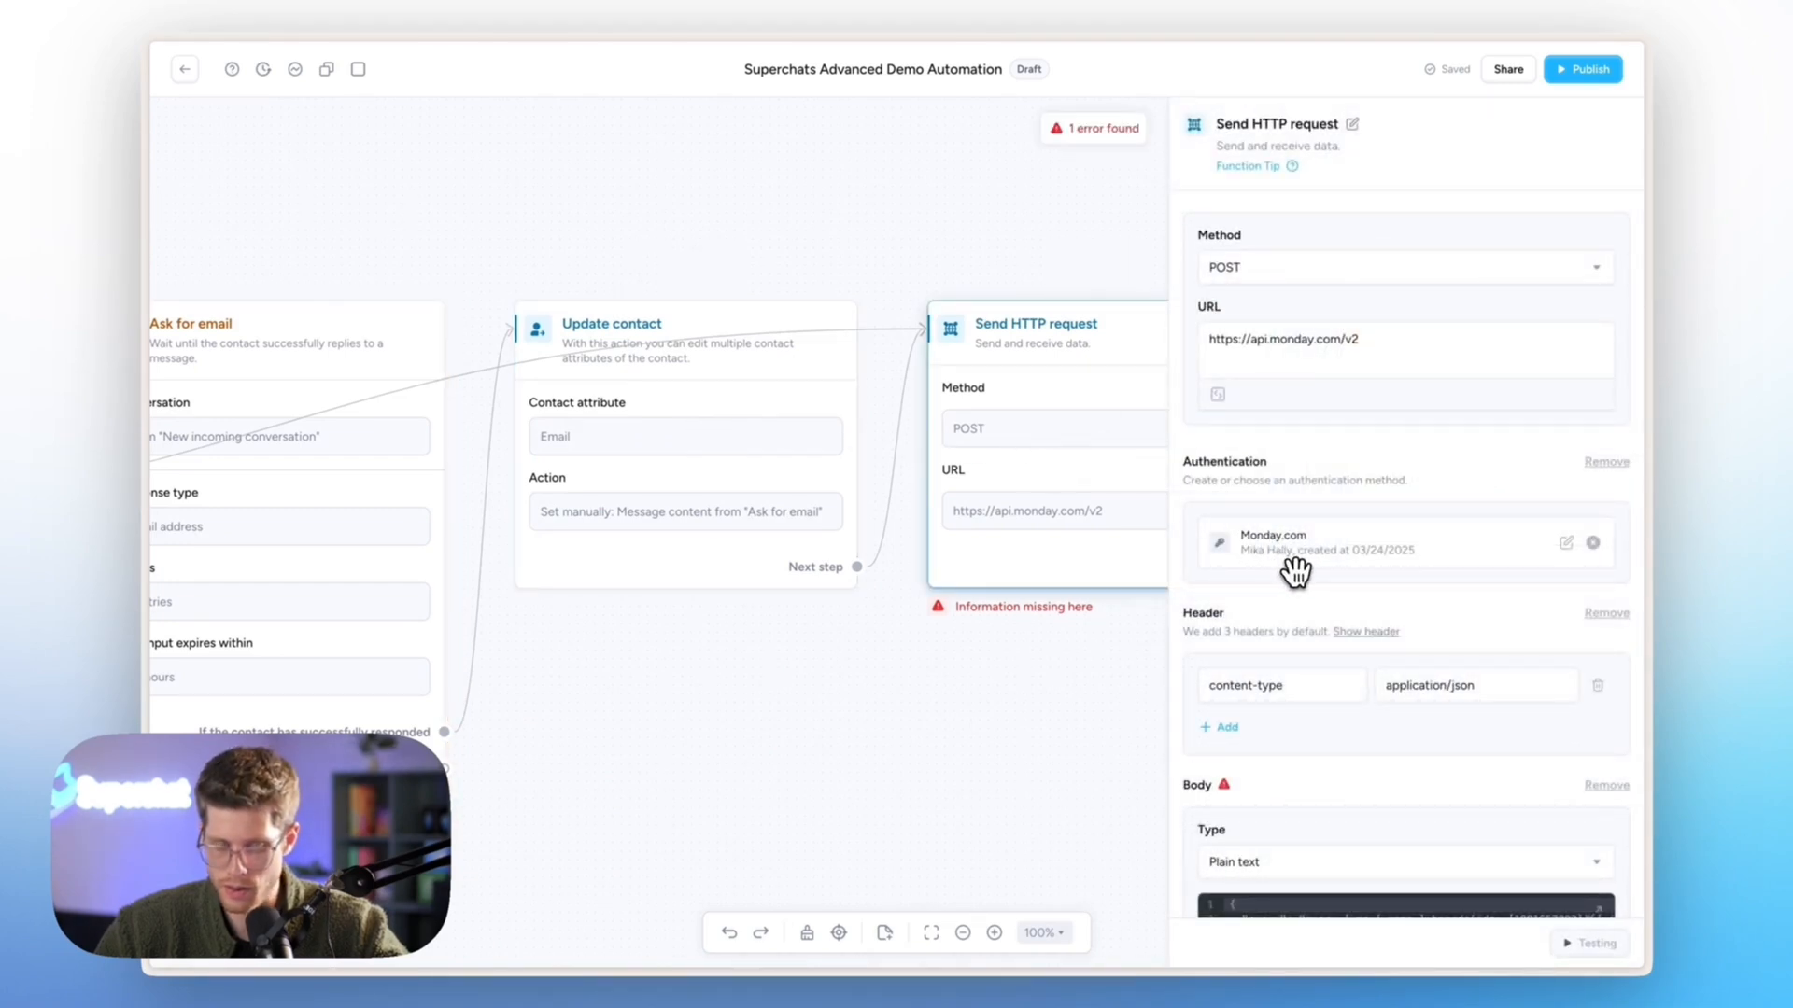
pyautogui.scroll(-4, 1296, 572)
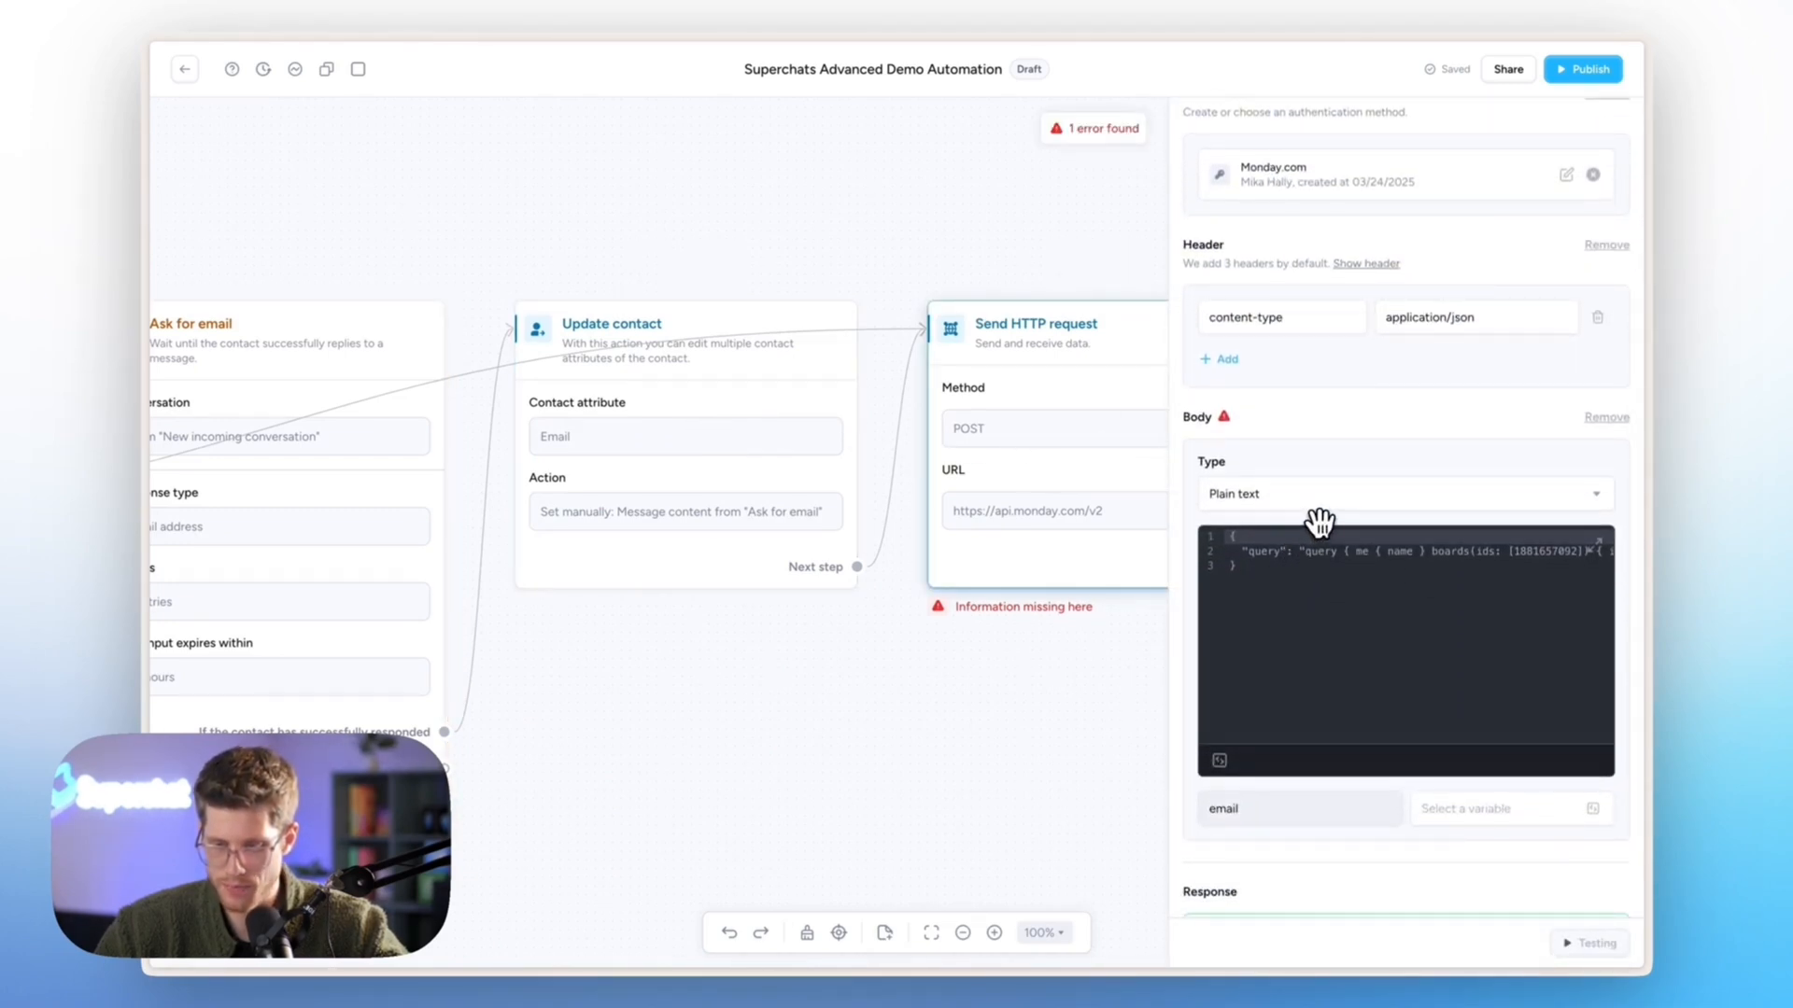
pyautogui.scroll(-3, 1320, 523)
pyautogui.click(1469, 546)
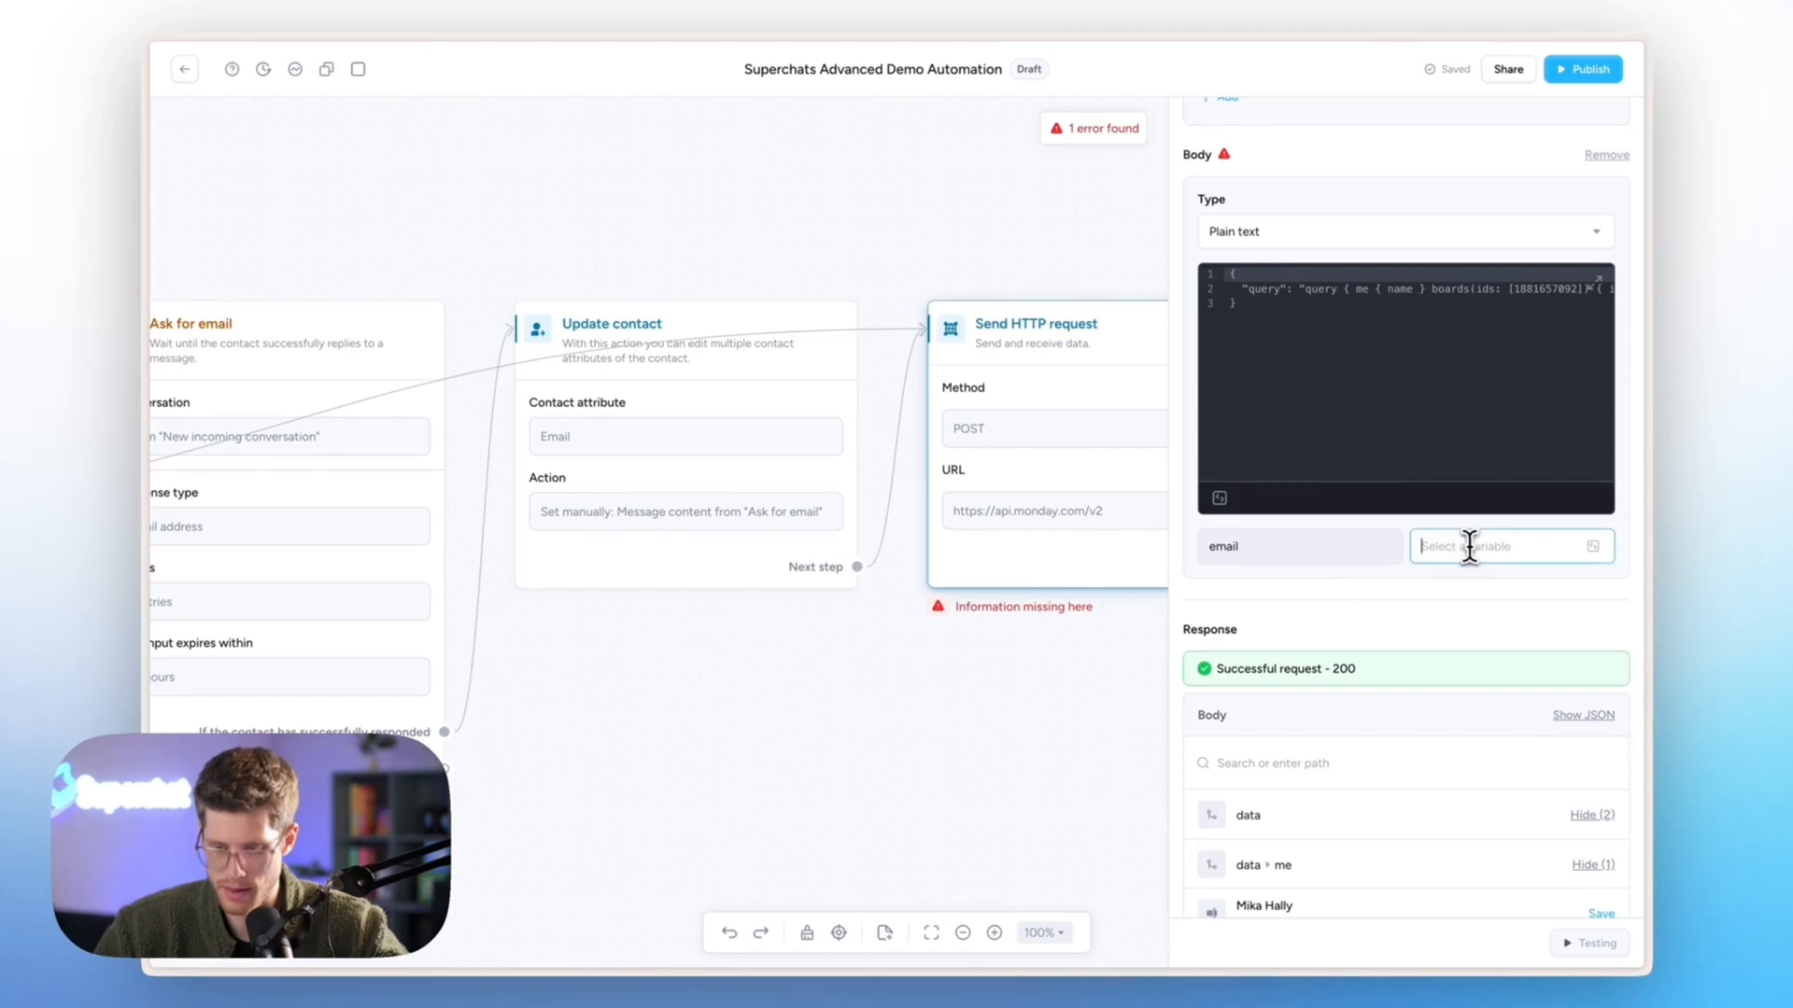
pyautogui.click(1595, 551)
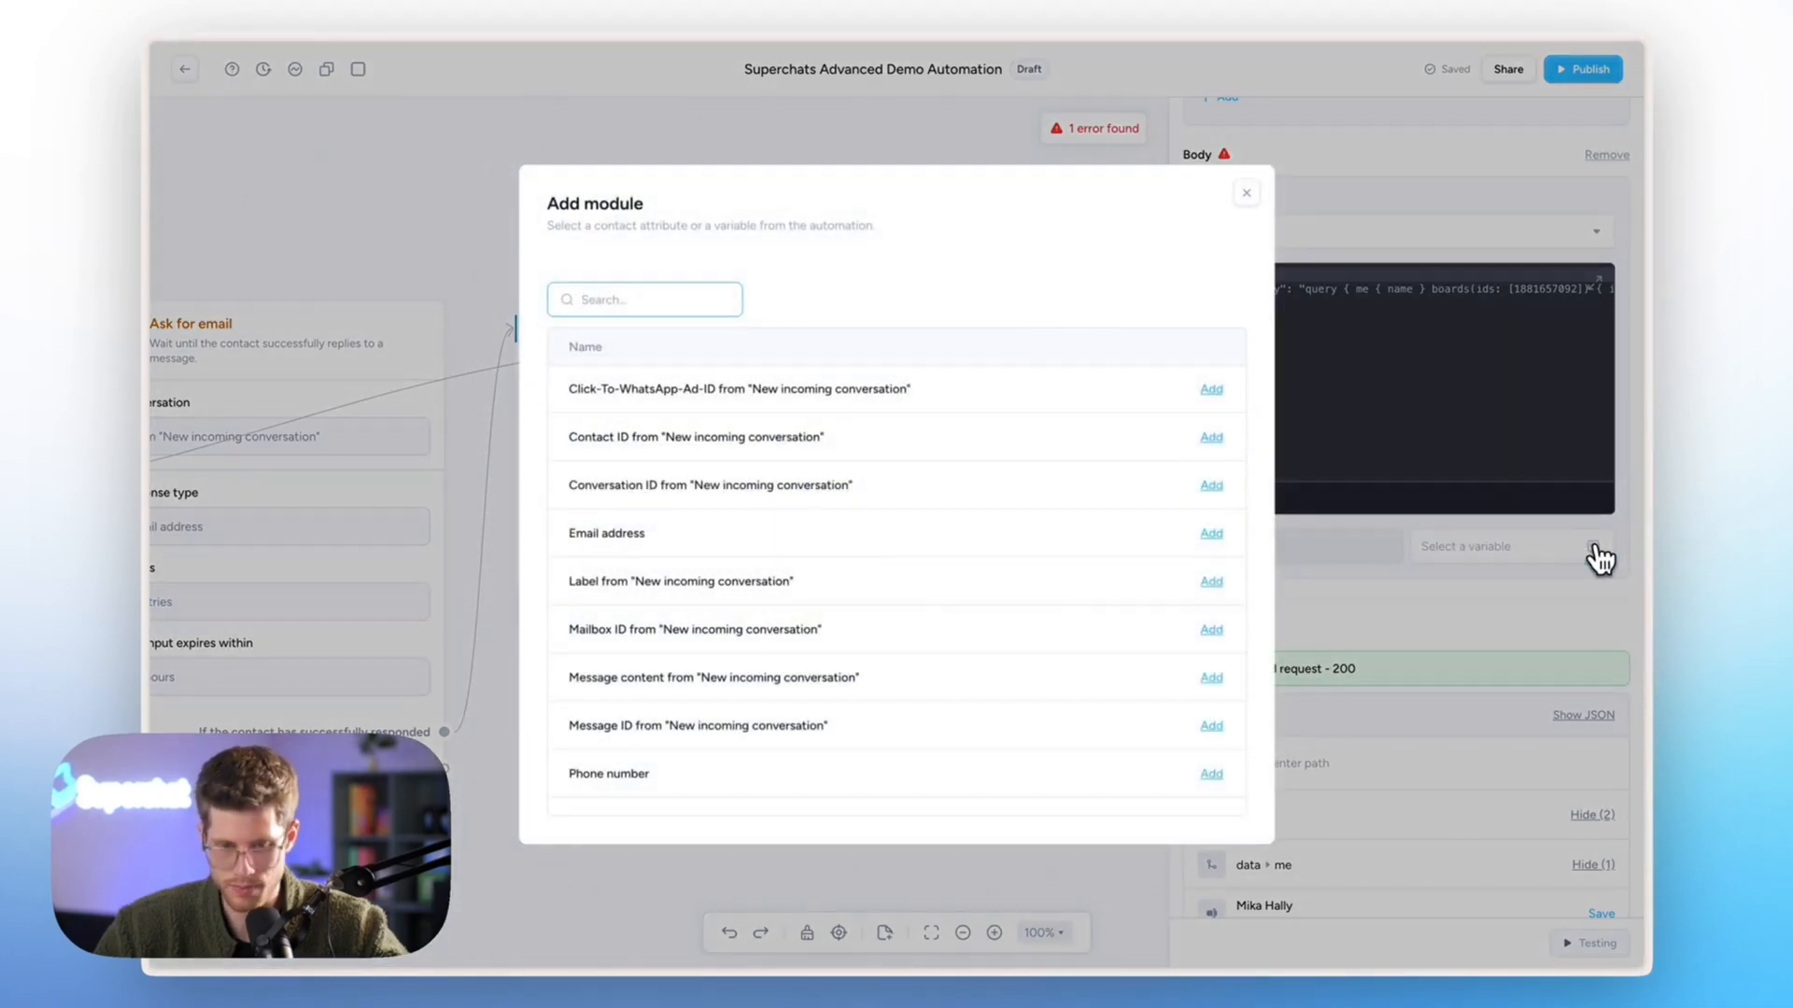
pyautogui.write('ask')
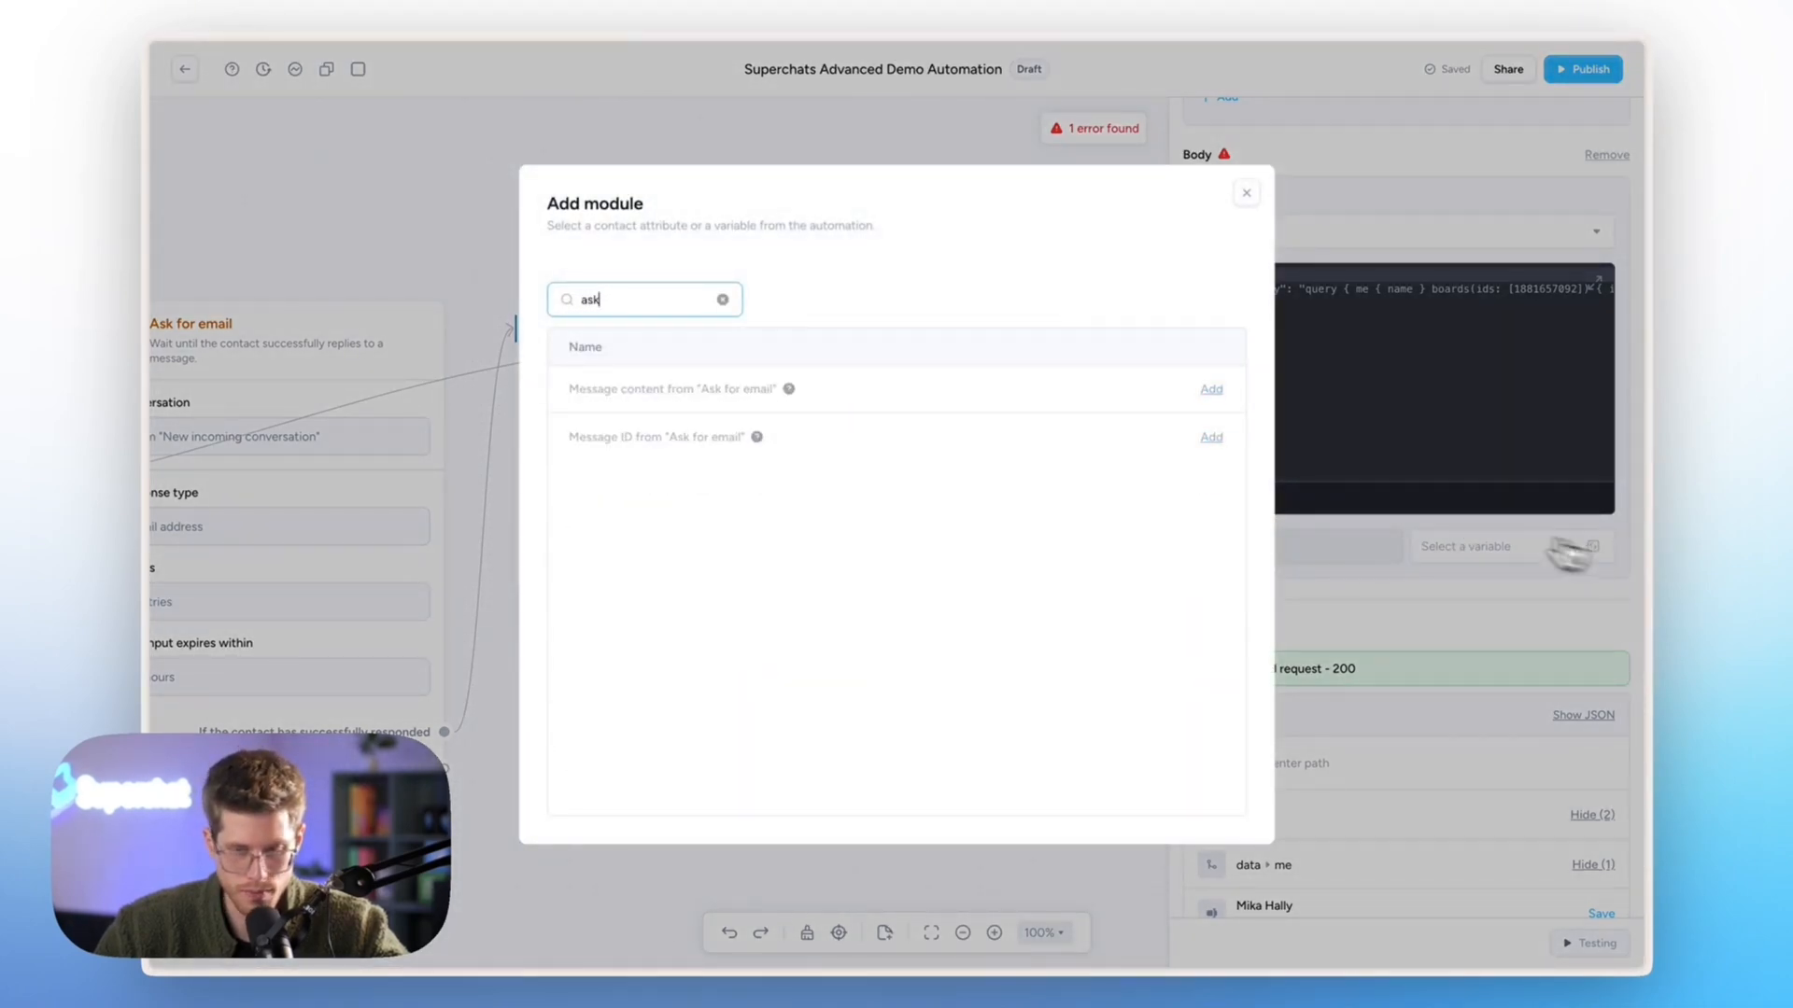
pyautogui.moveTo(795, 396)
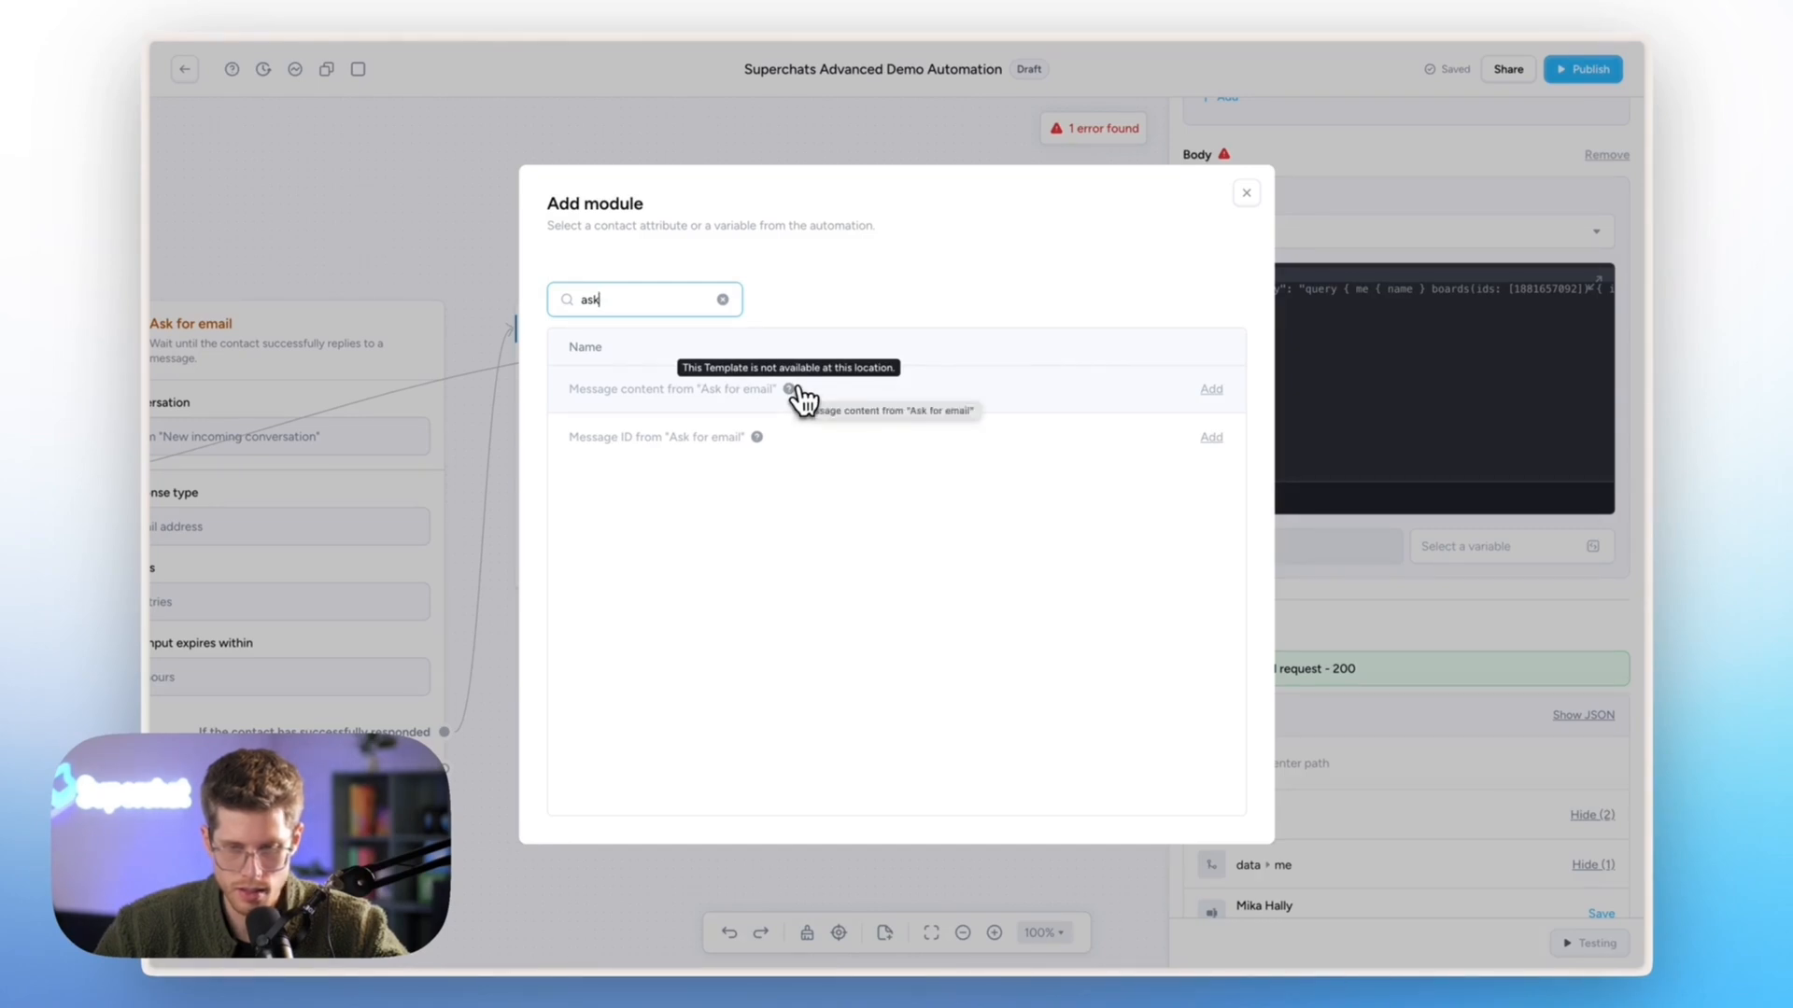
pyautogui.click(723, 299)
pyautogui.write('emai')
pyautogui.click(726, 390)
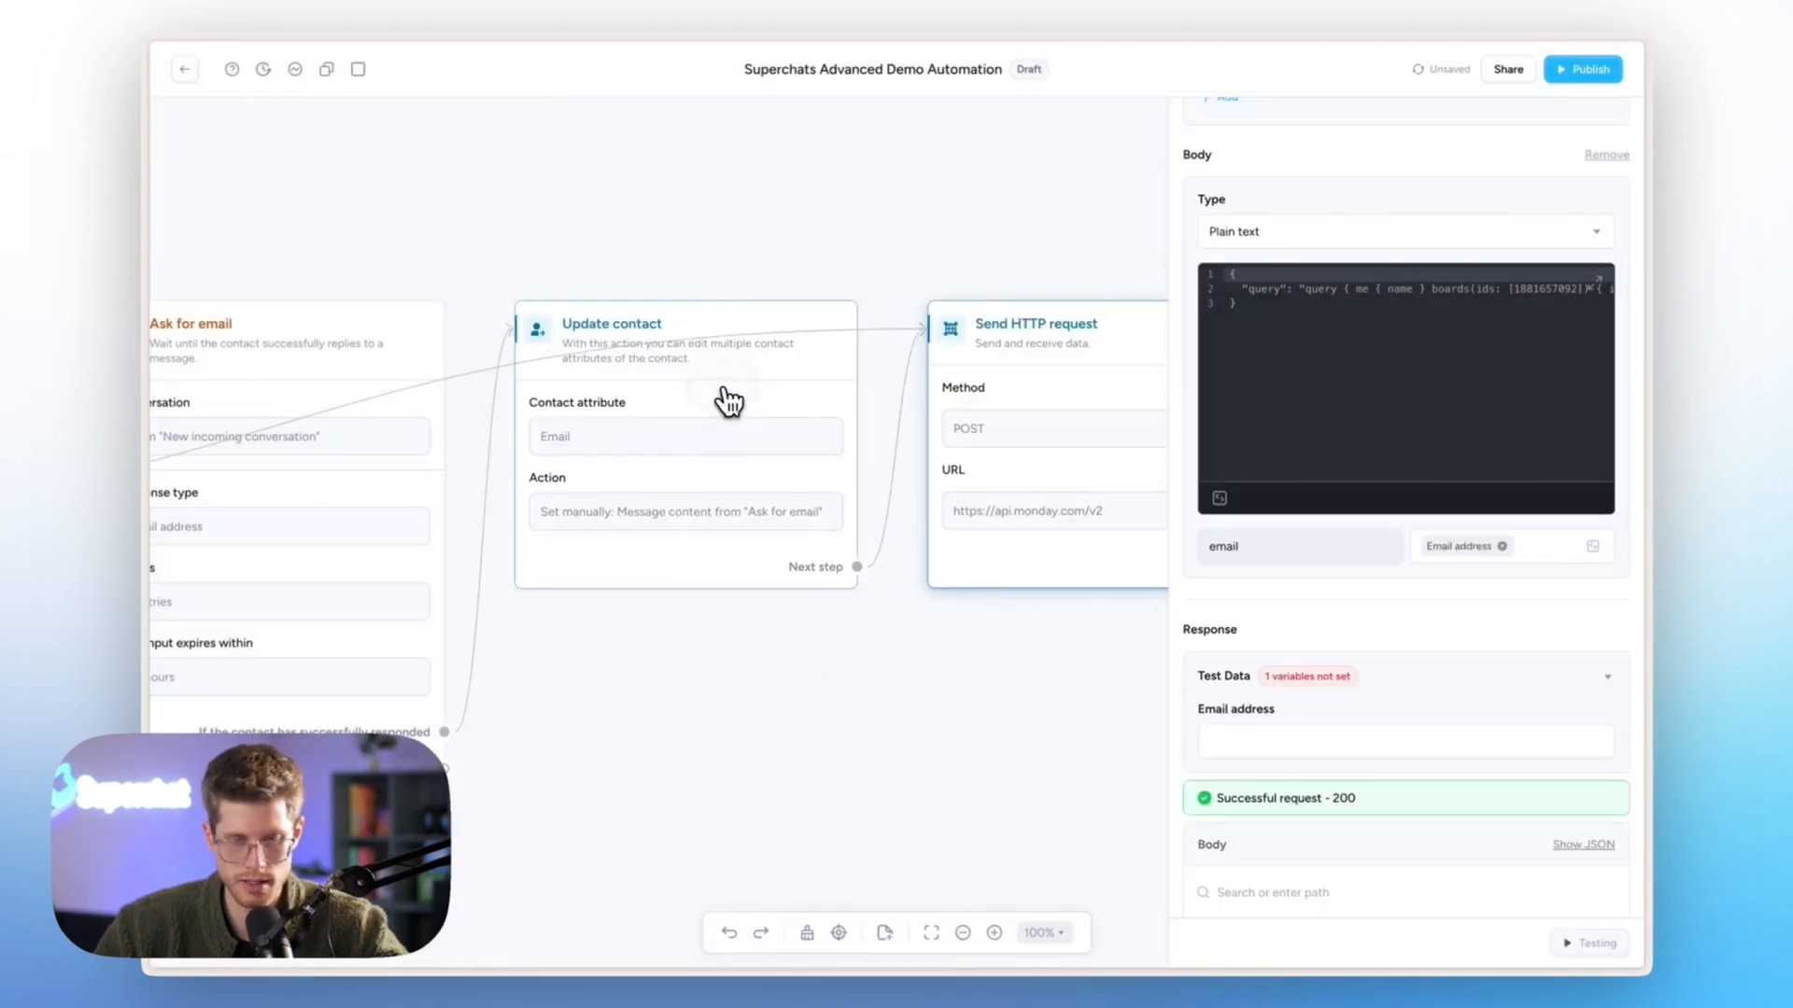
pyautogui.scroll(-5, 728, 402)
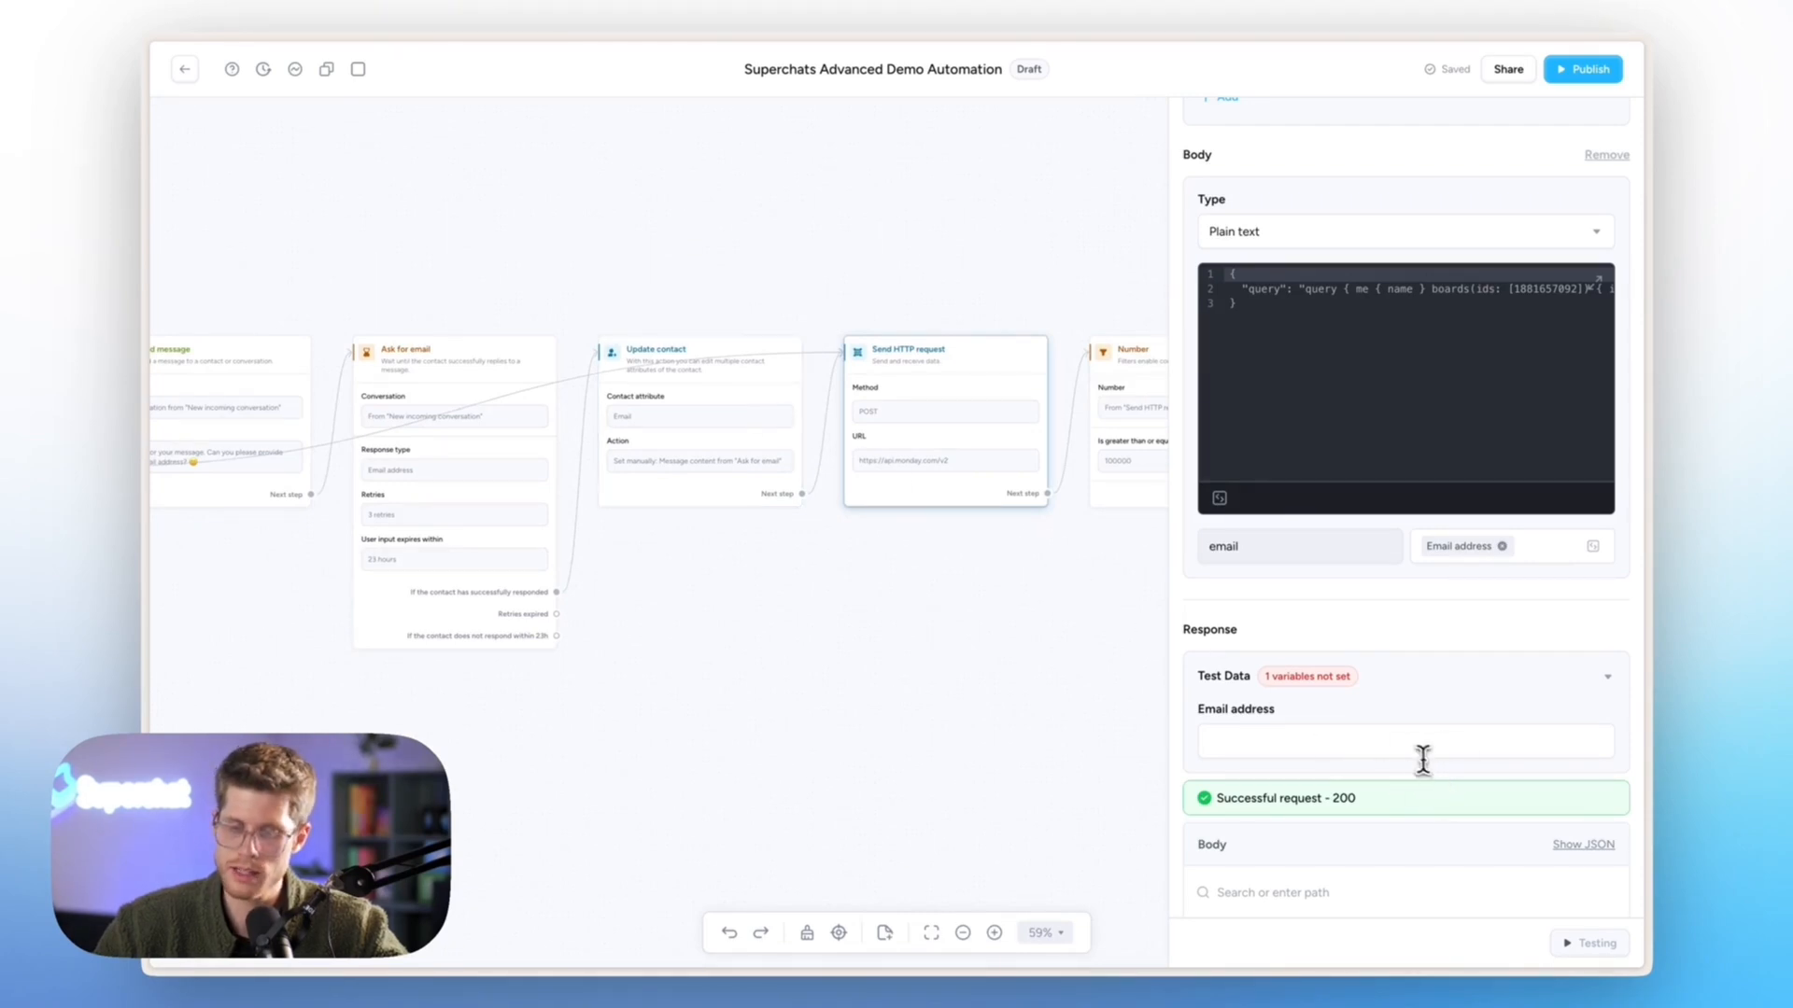
# - Test the Send HTTP request step with a sample email address
pyautogui.click(1394, 745)
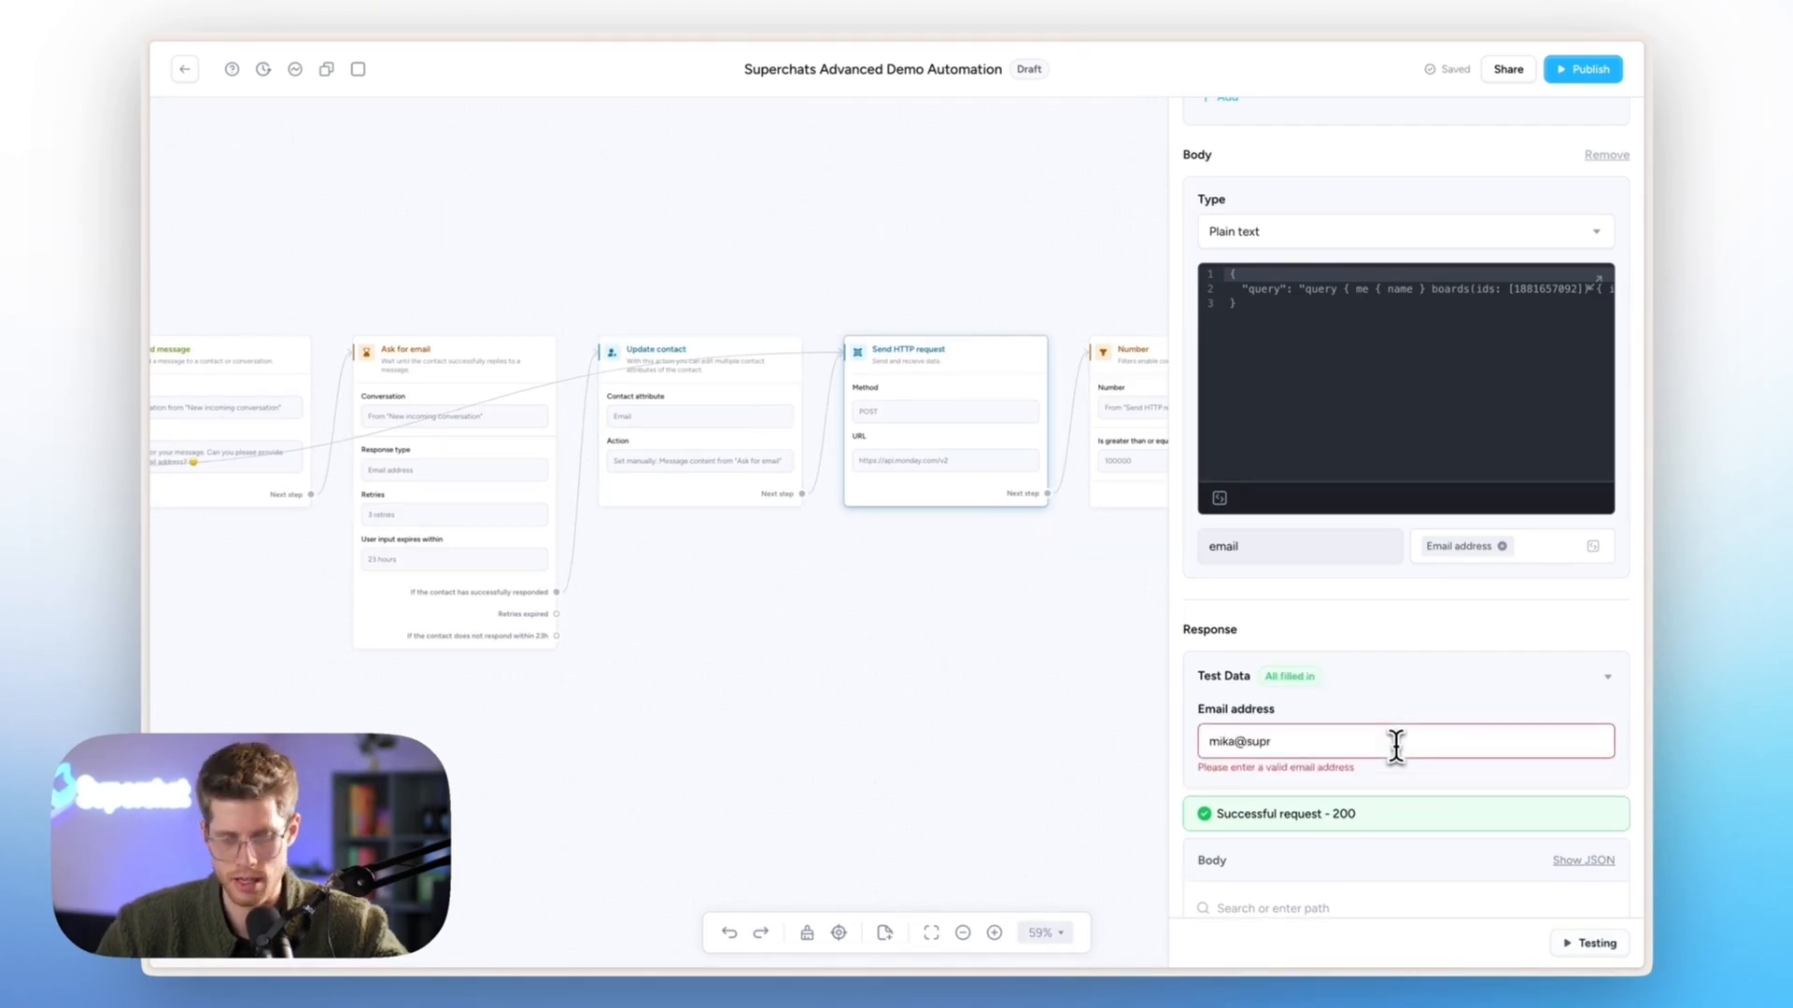
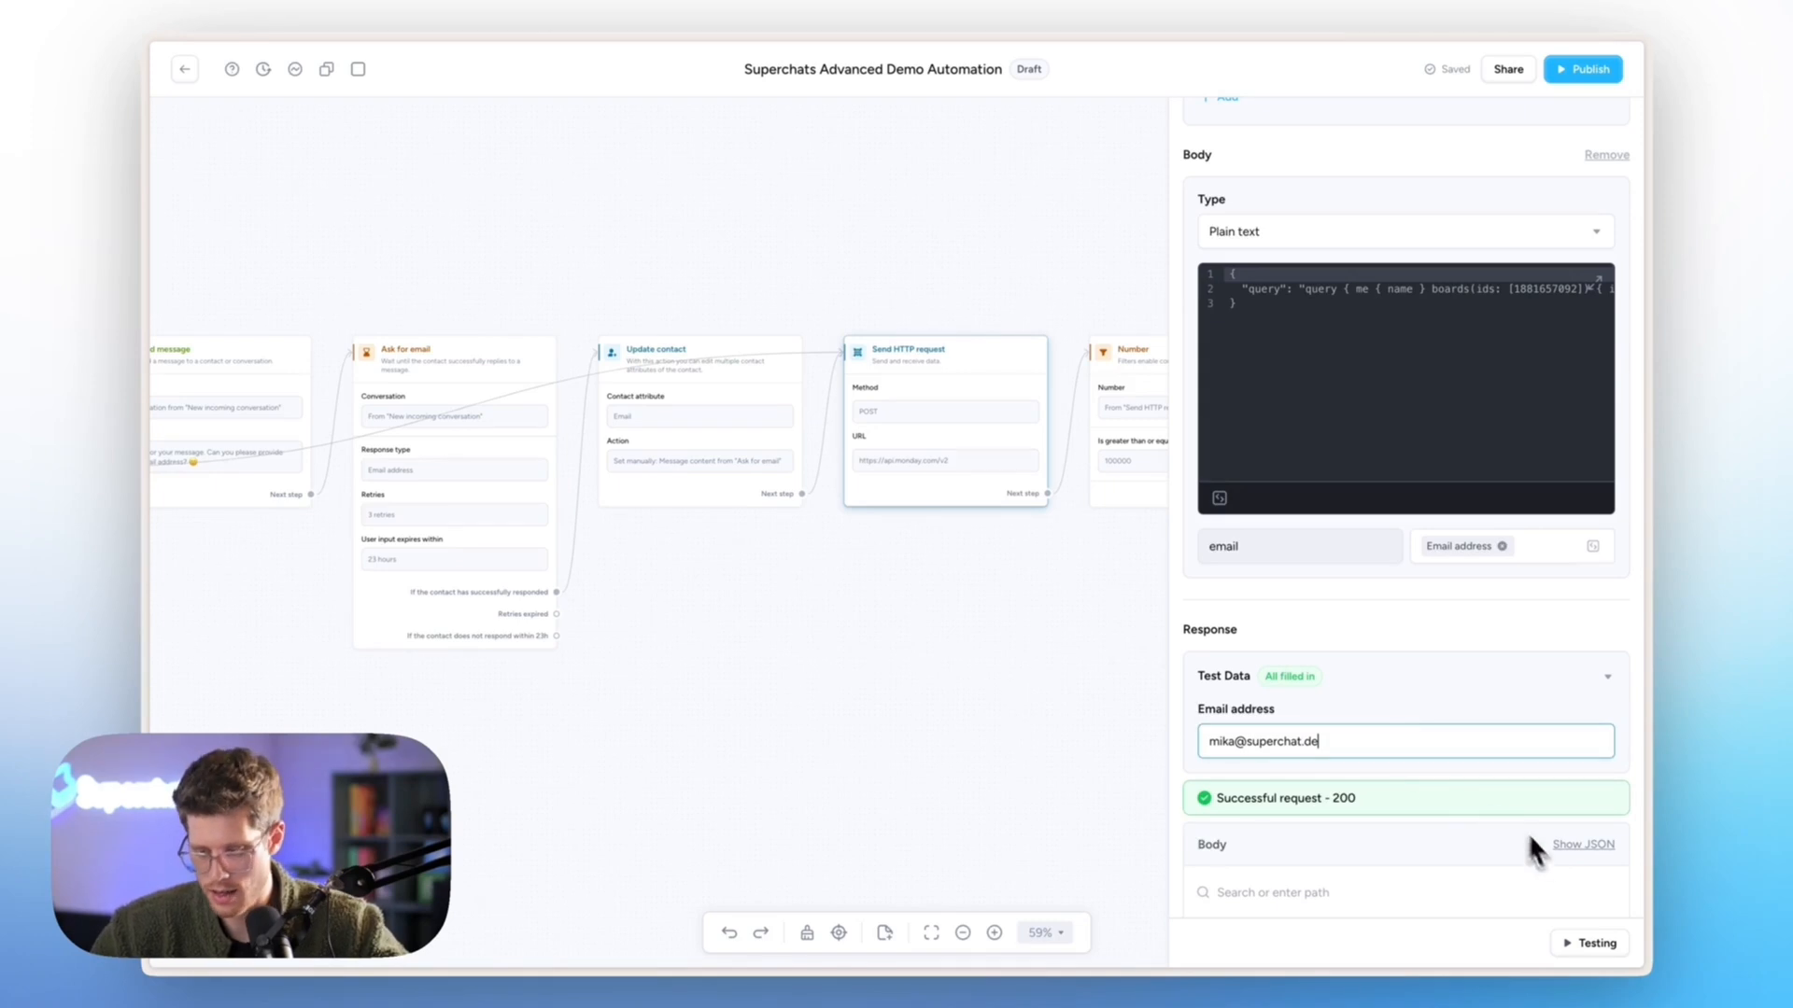
pyautogui.click(1582, 939)
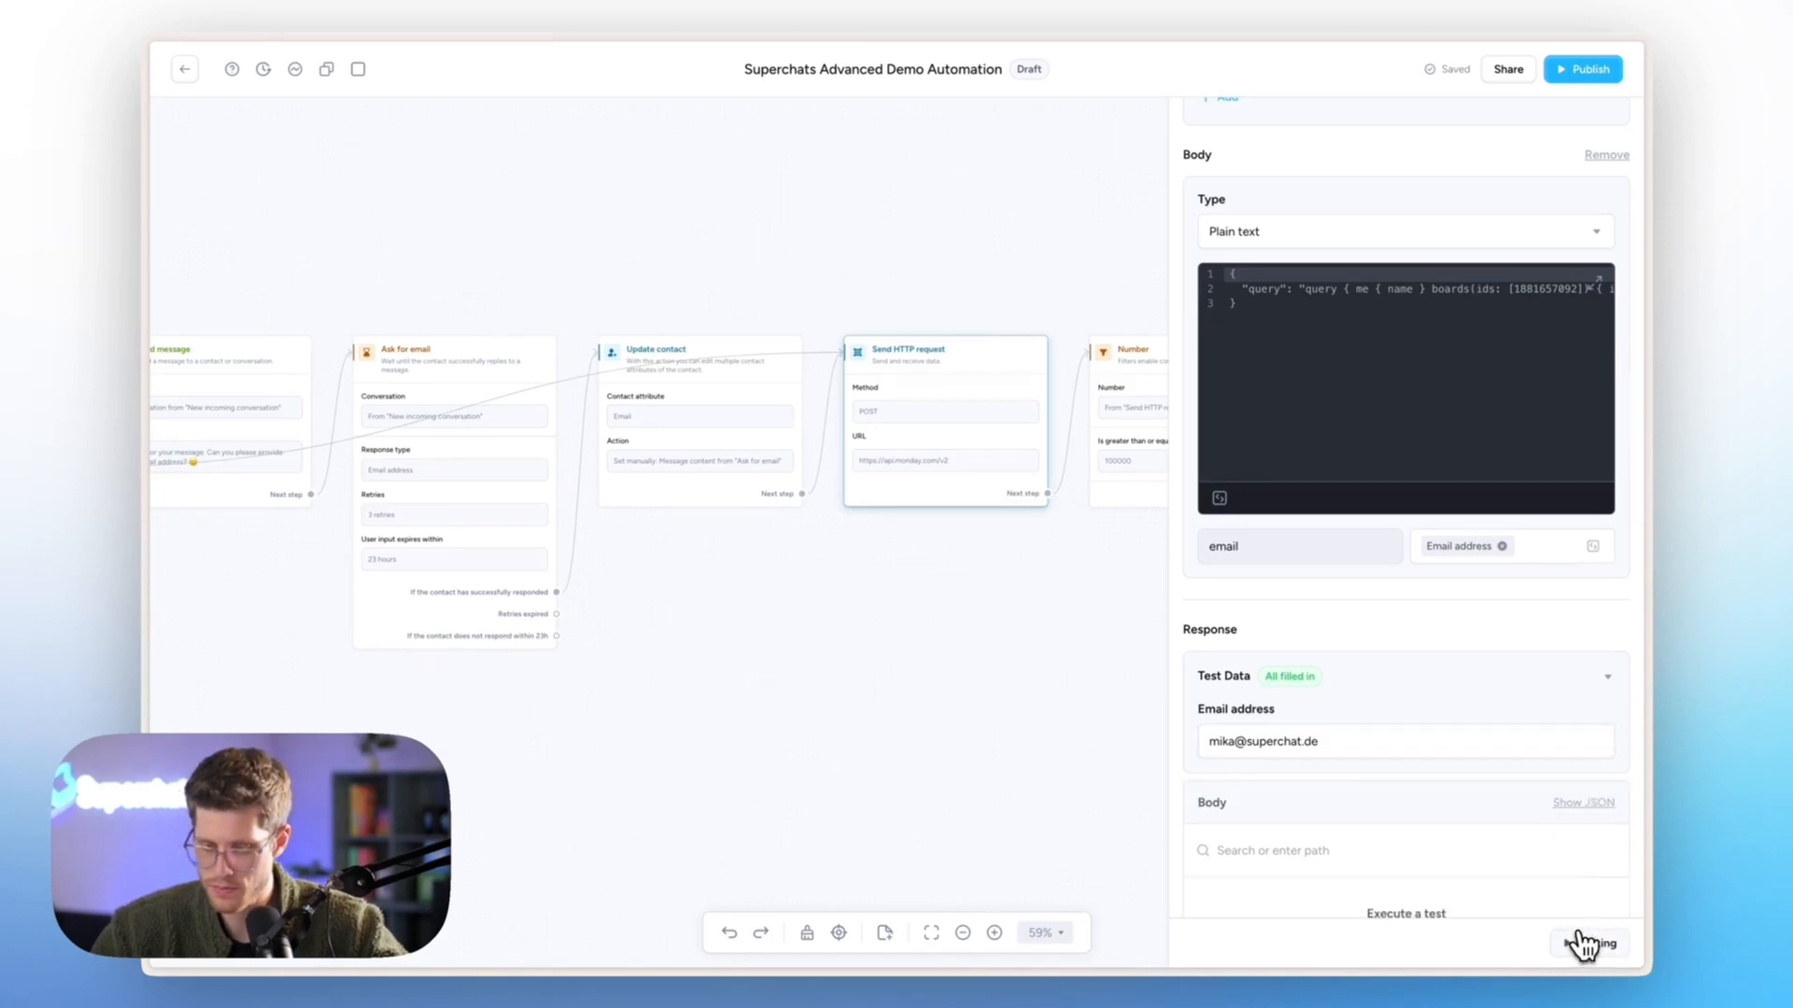
# - Review the 200 response and saved variables, then publish the automation
pyautogui.scroll(-5, 1561, 845)
pyautogui.scroll(-1, 1561, 845)
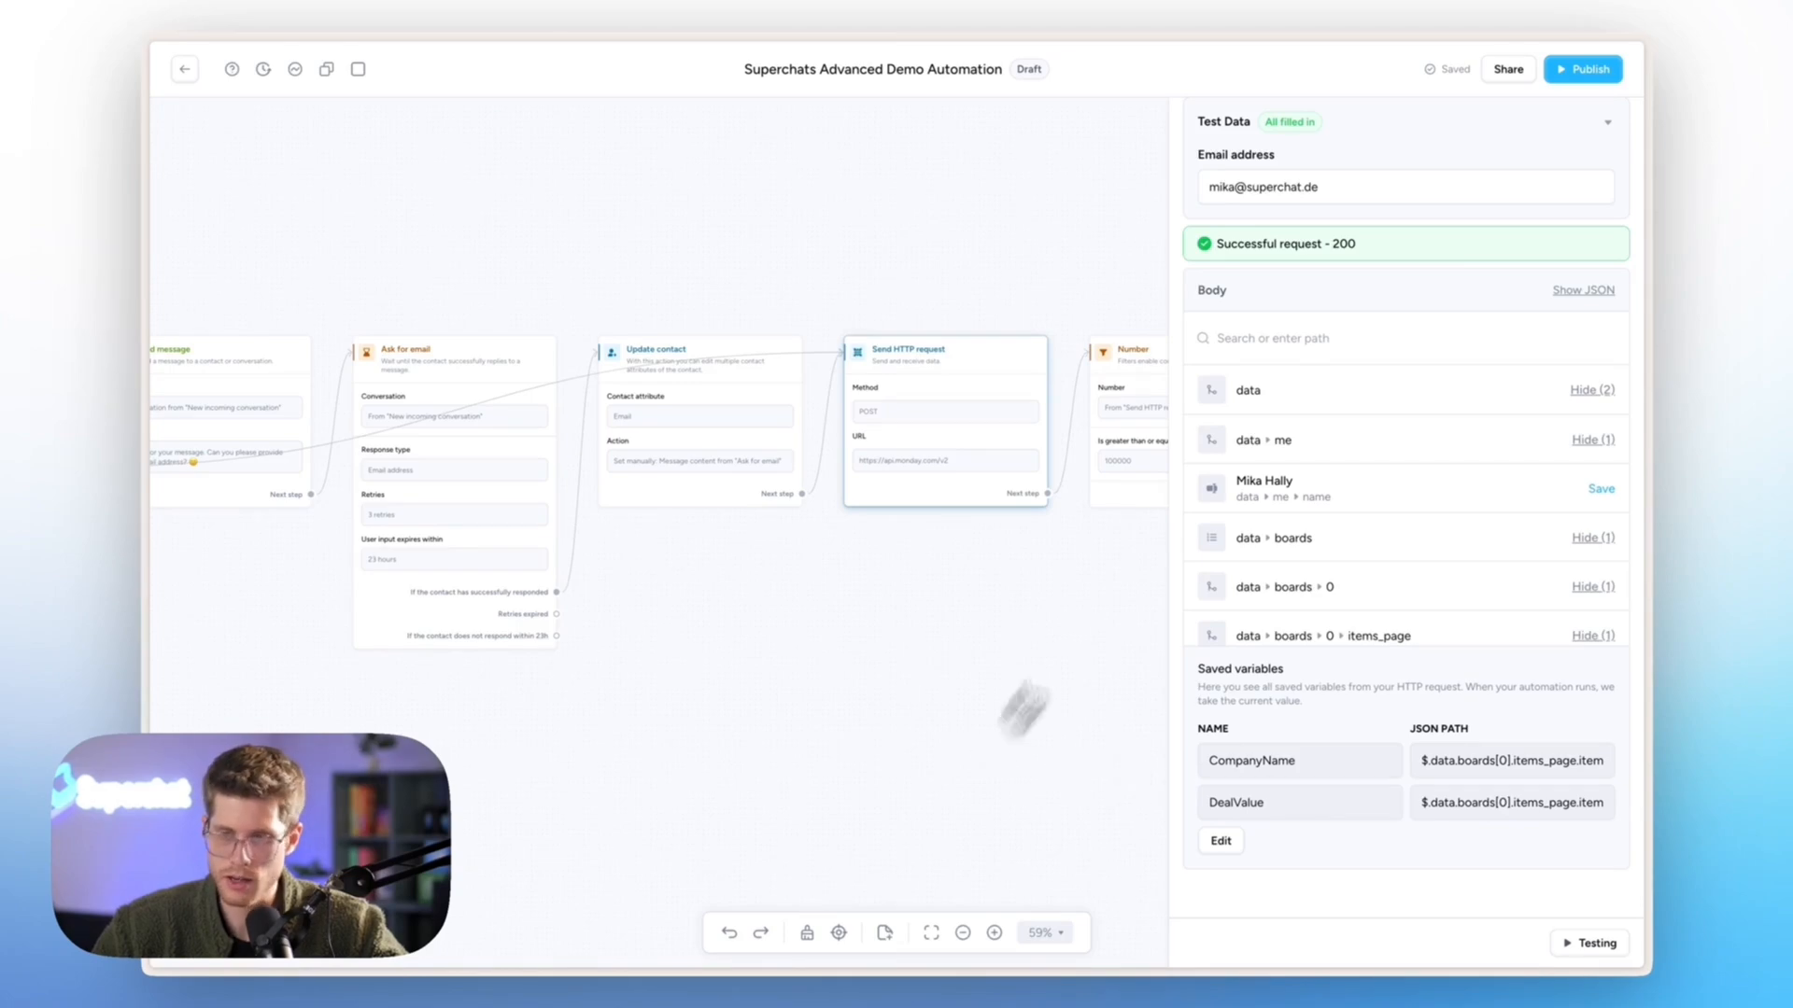
pyautogui.click(1597, 73)
pyautogui.click(1107, 551)
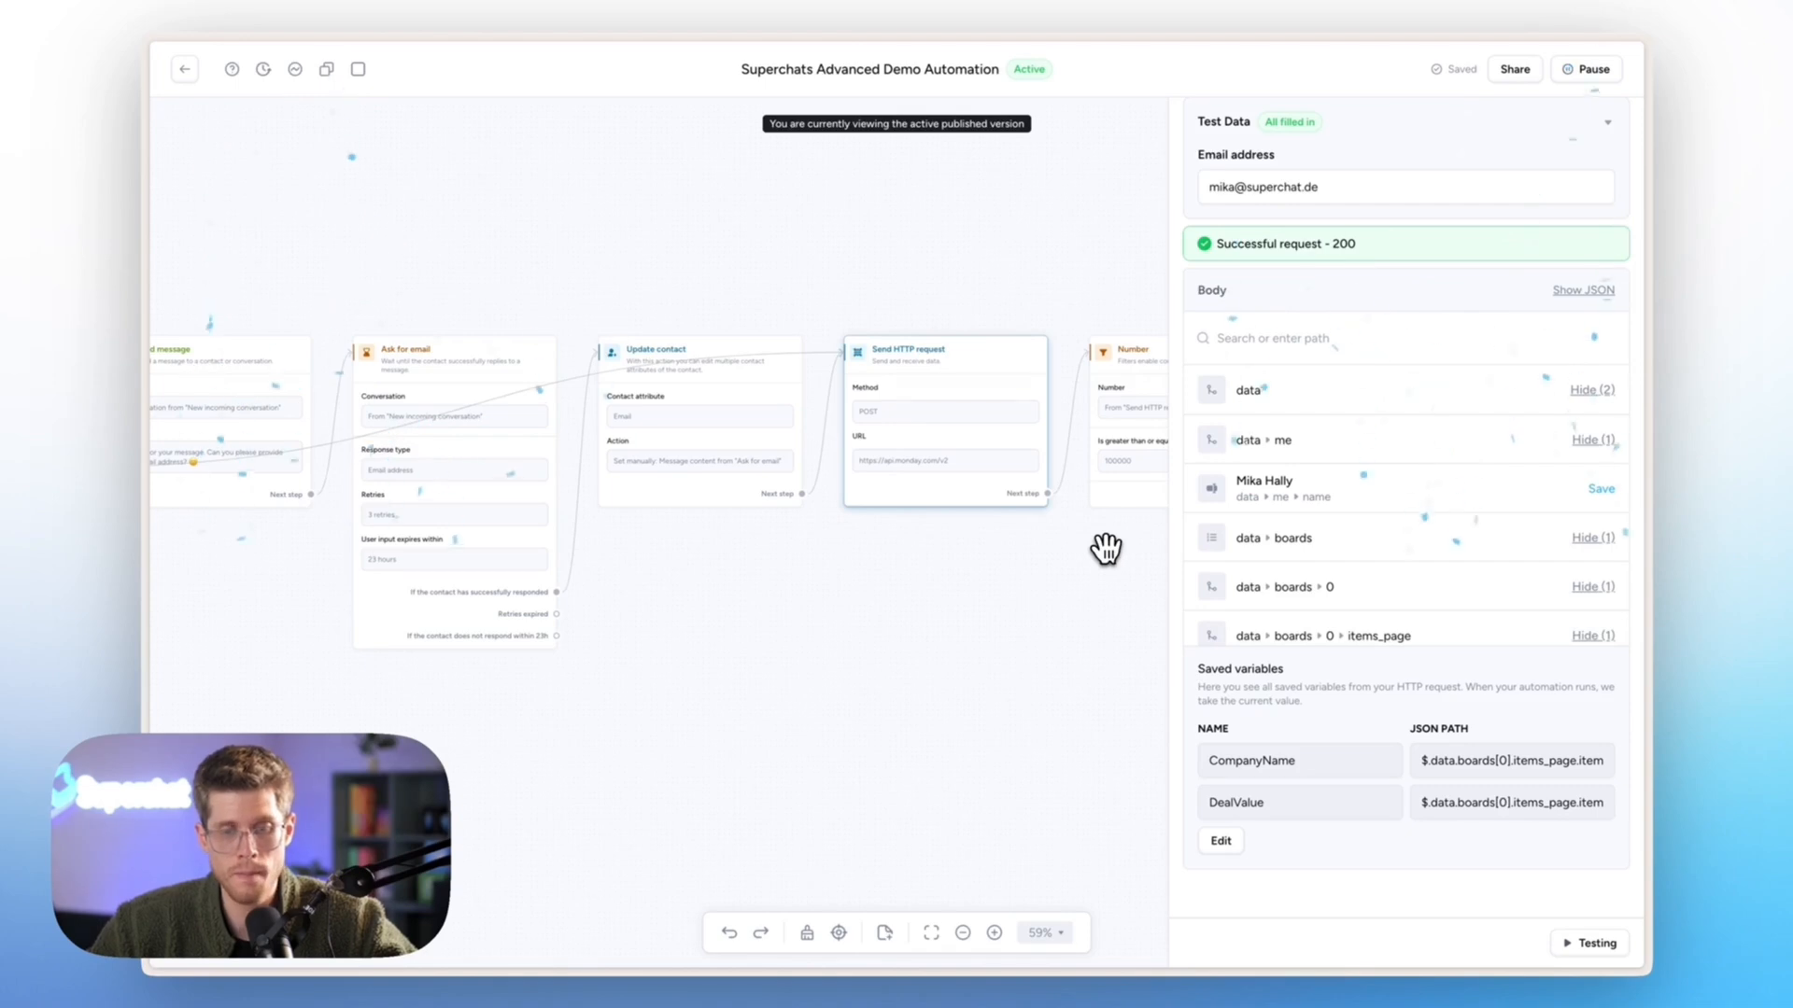
# - Recheck the Send HTTP request Body settings, then leave the automation editor
pyautogui.click(1107, 549)
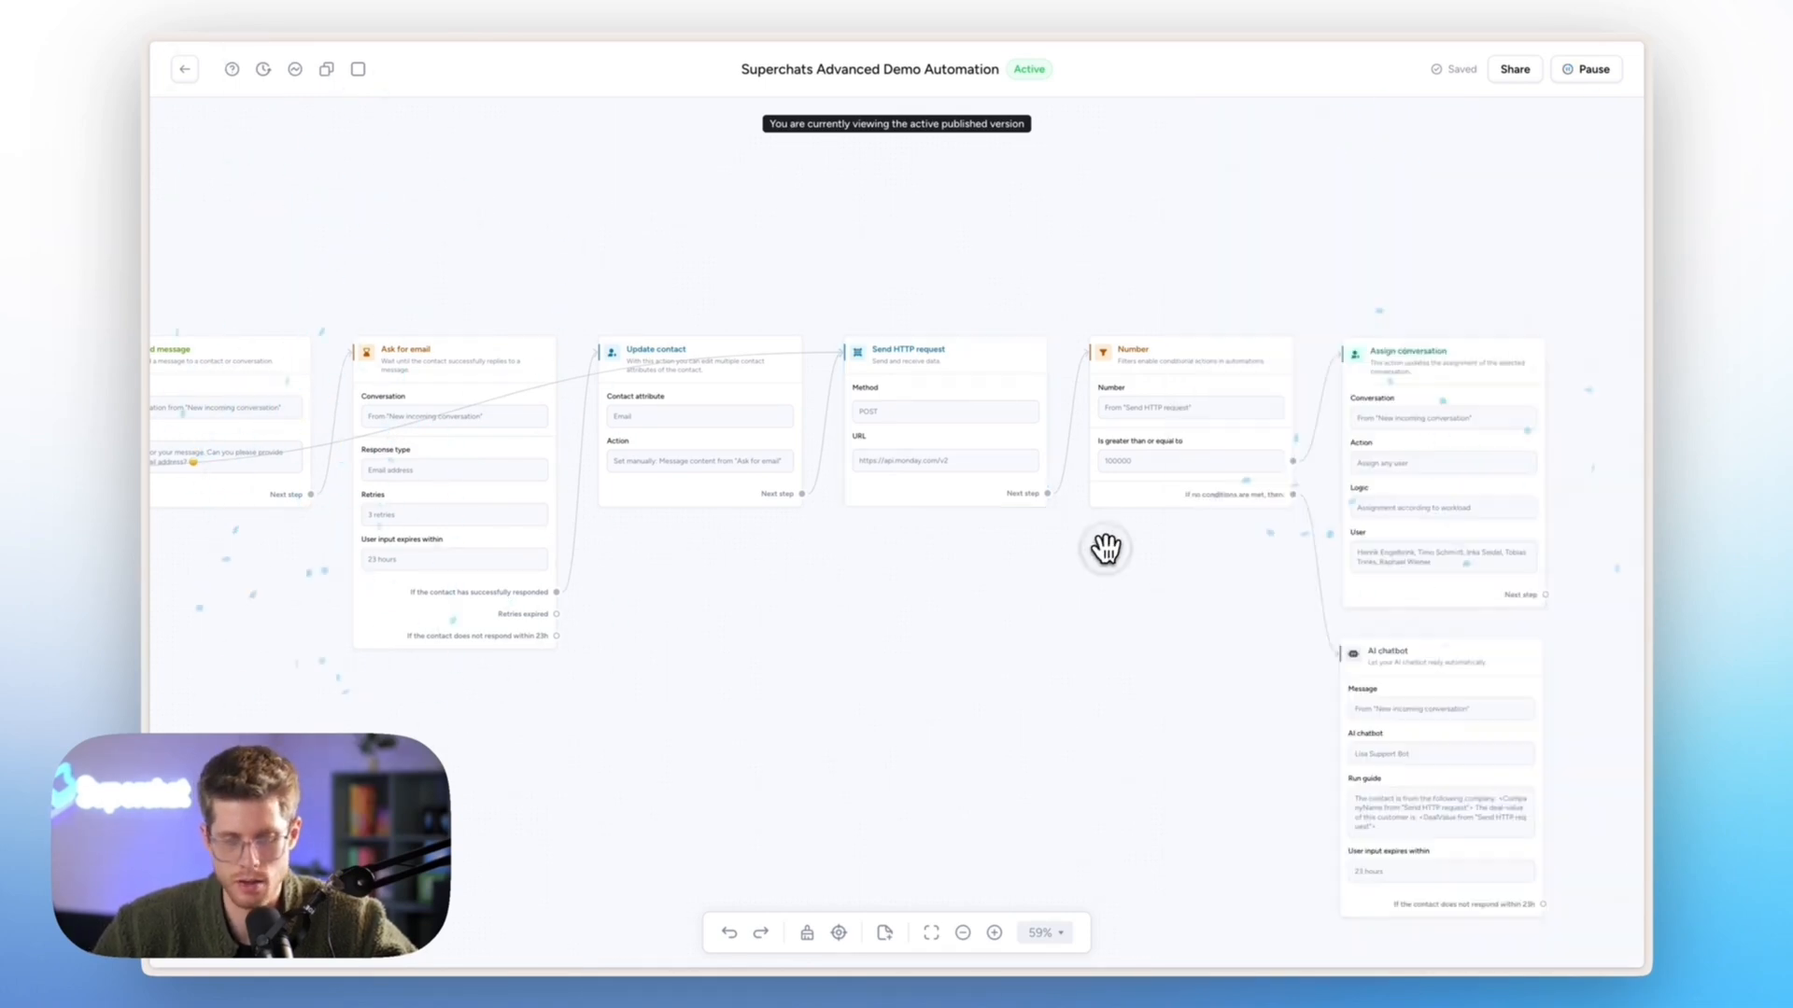
pyautogui.click(934, 449)
pyautogui.scroll(-6, 1310, 586)
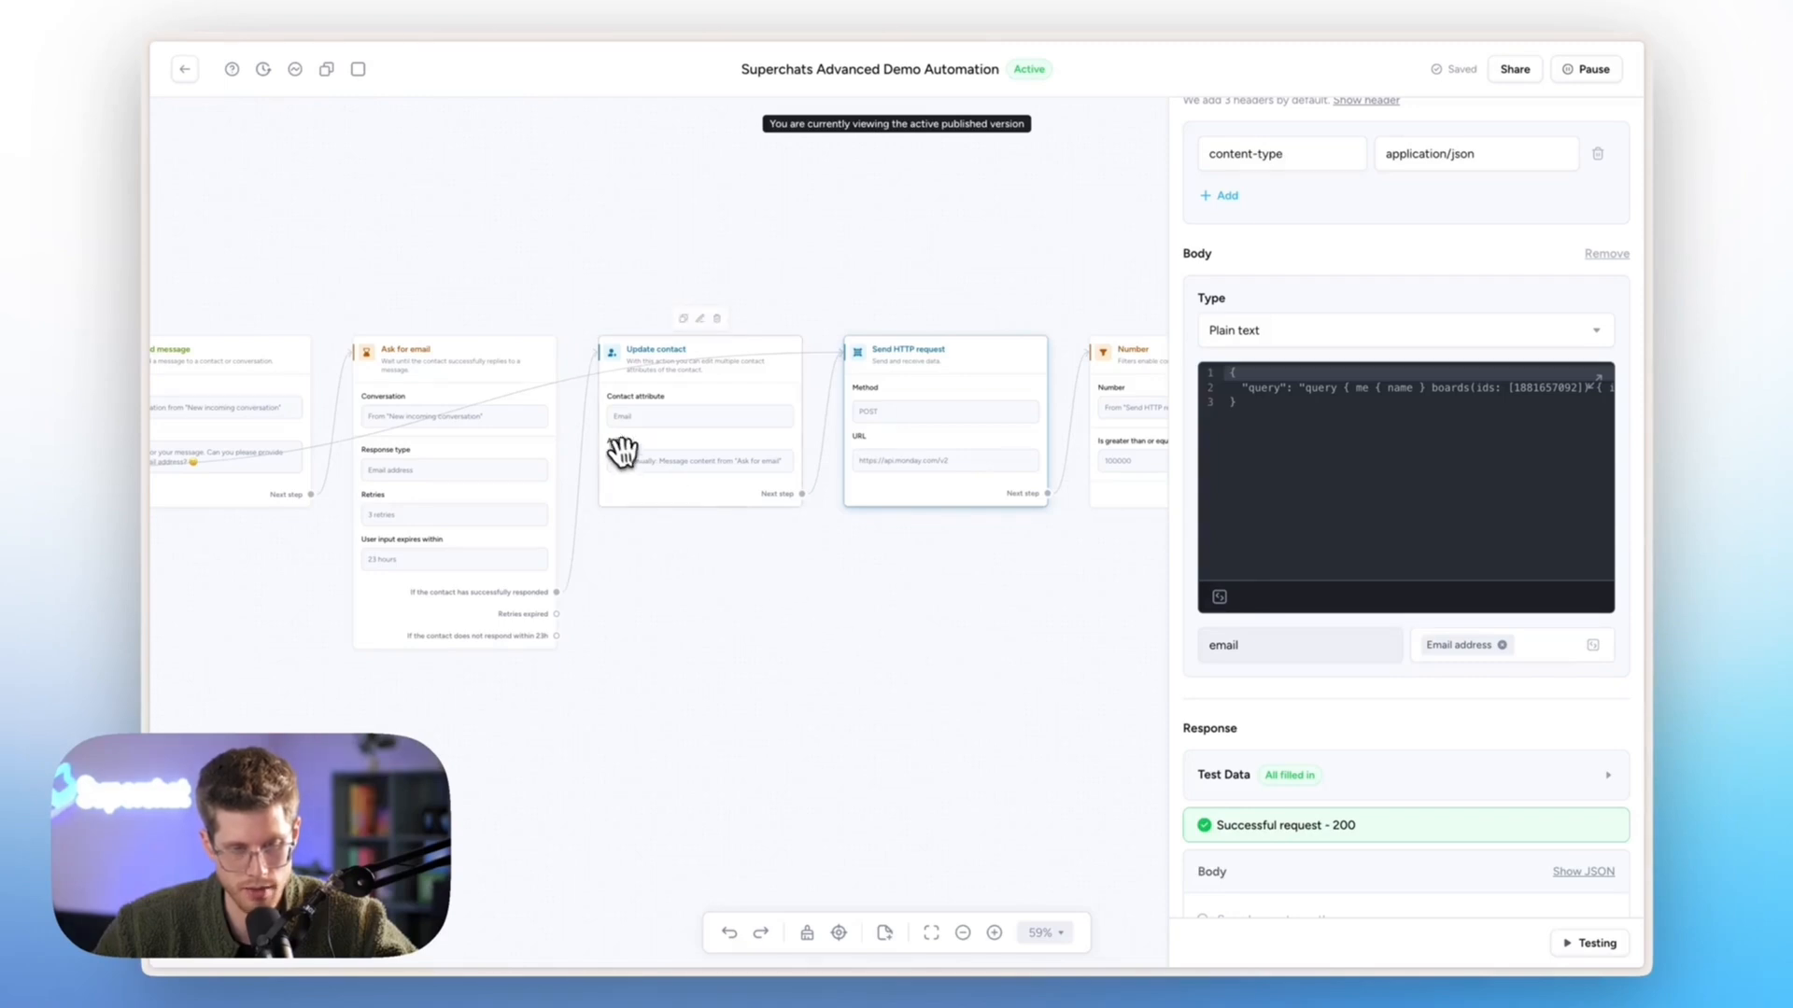
pyautogui.click(670, 561)
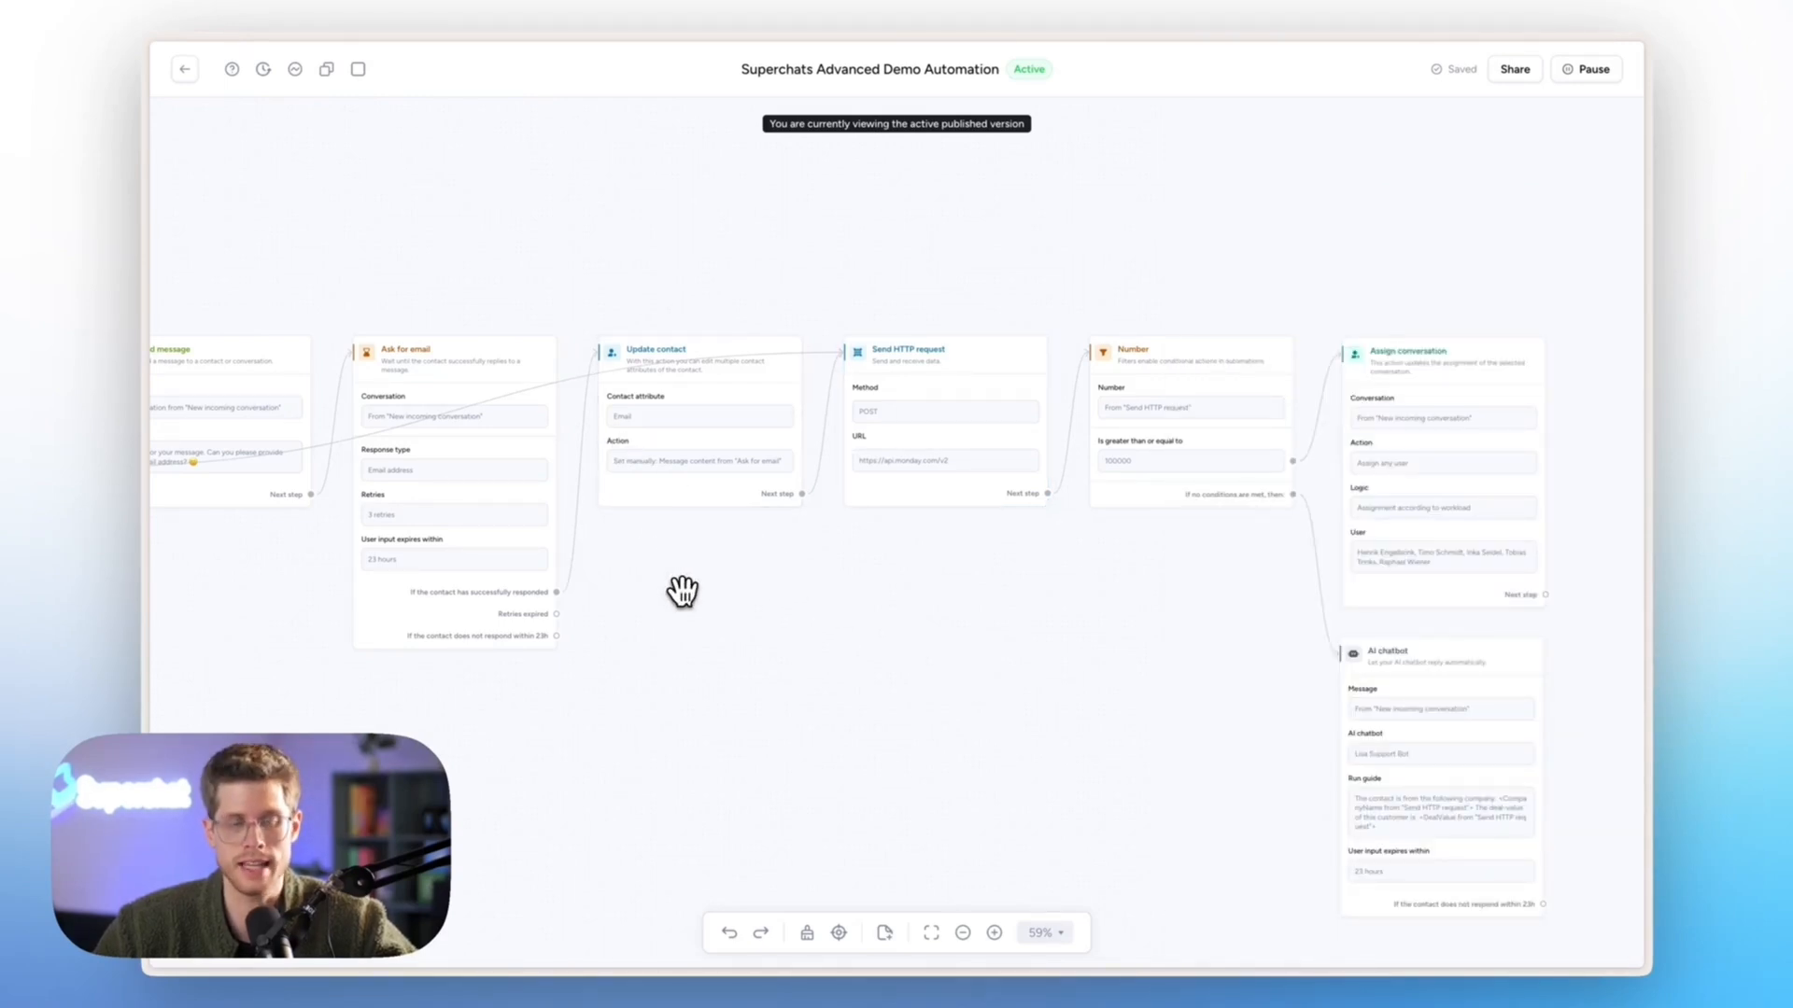
pyautogui.click(187, 69)
# - In WhatsApp Web, send 'Hi' to the Superchat chat, then reply with the test email address
pyautogui.click(229, 73)
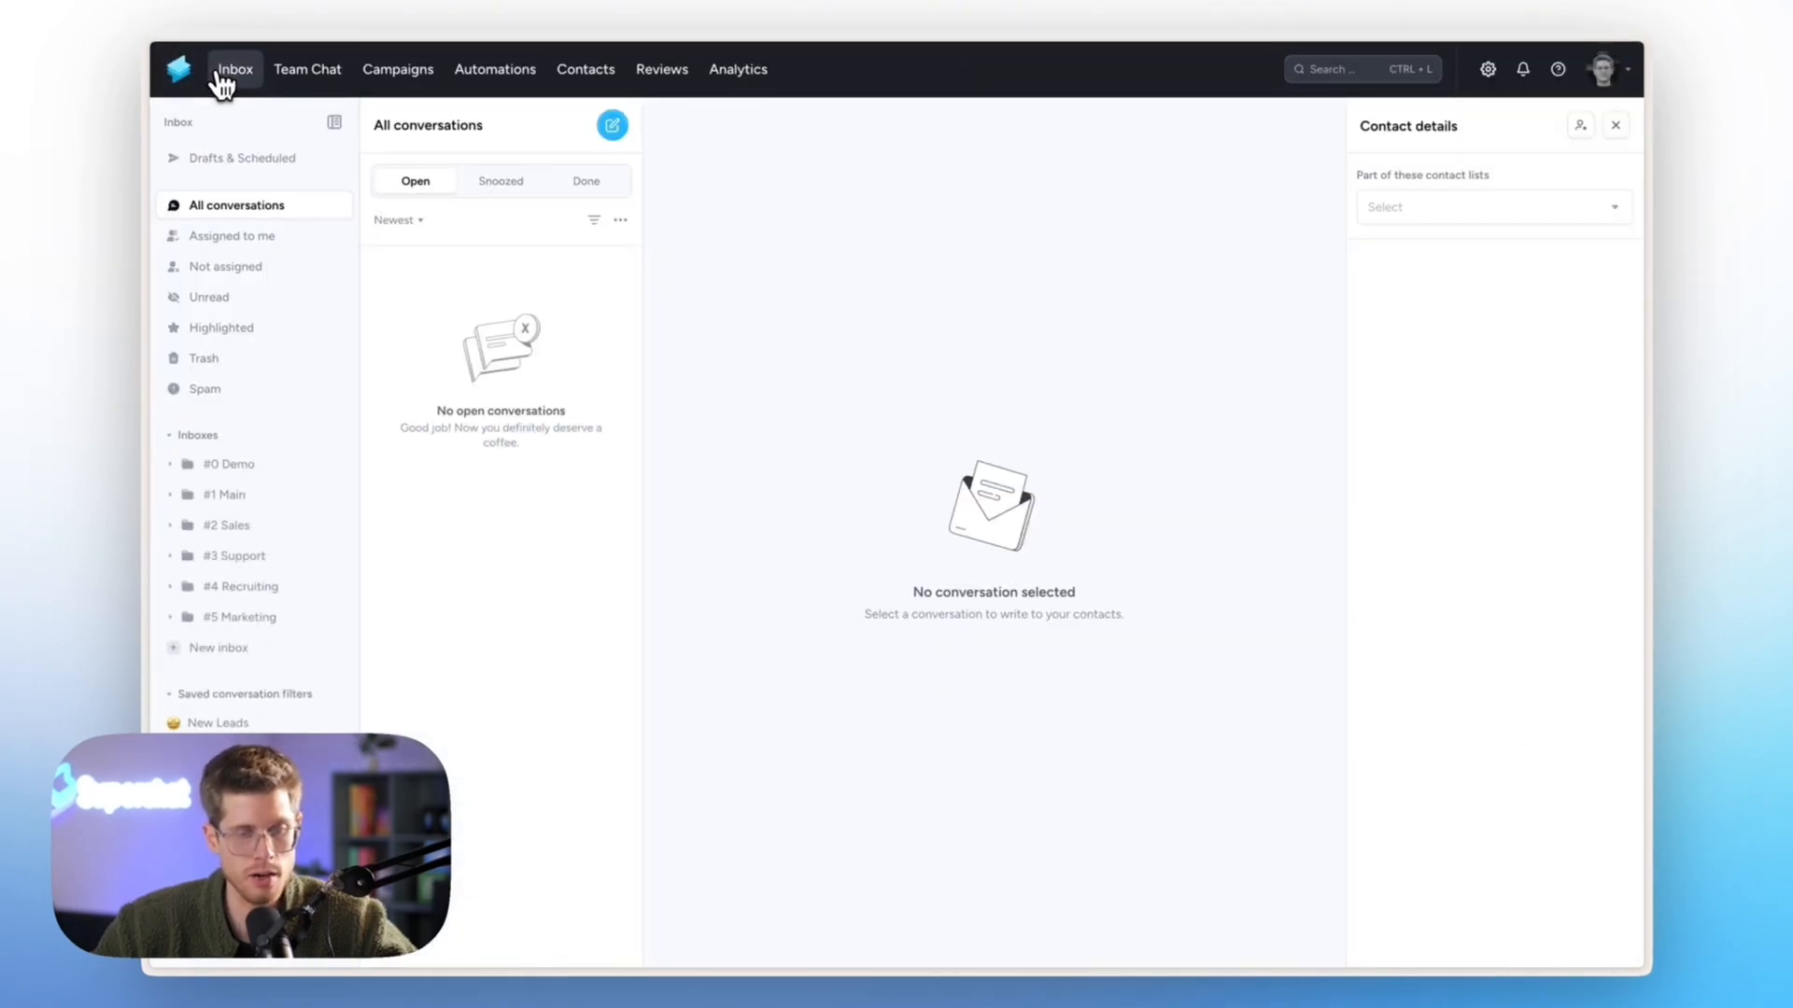
pyautogui.moveTo(144, 318)
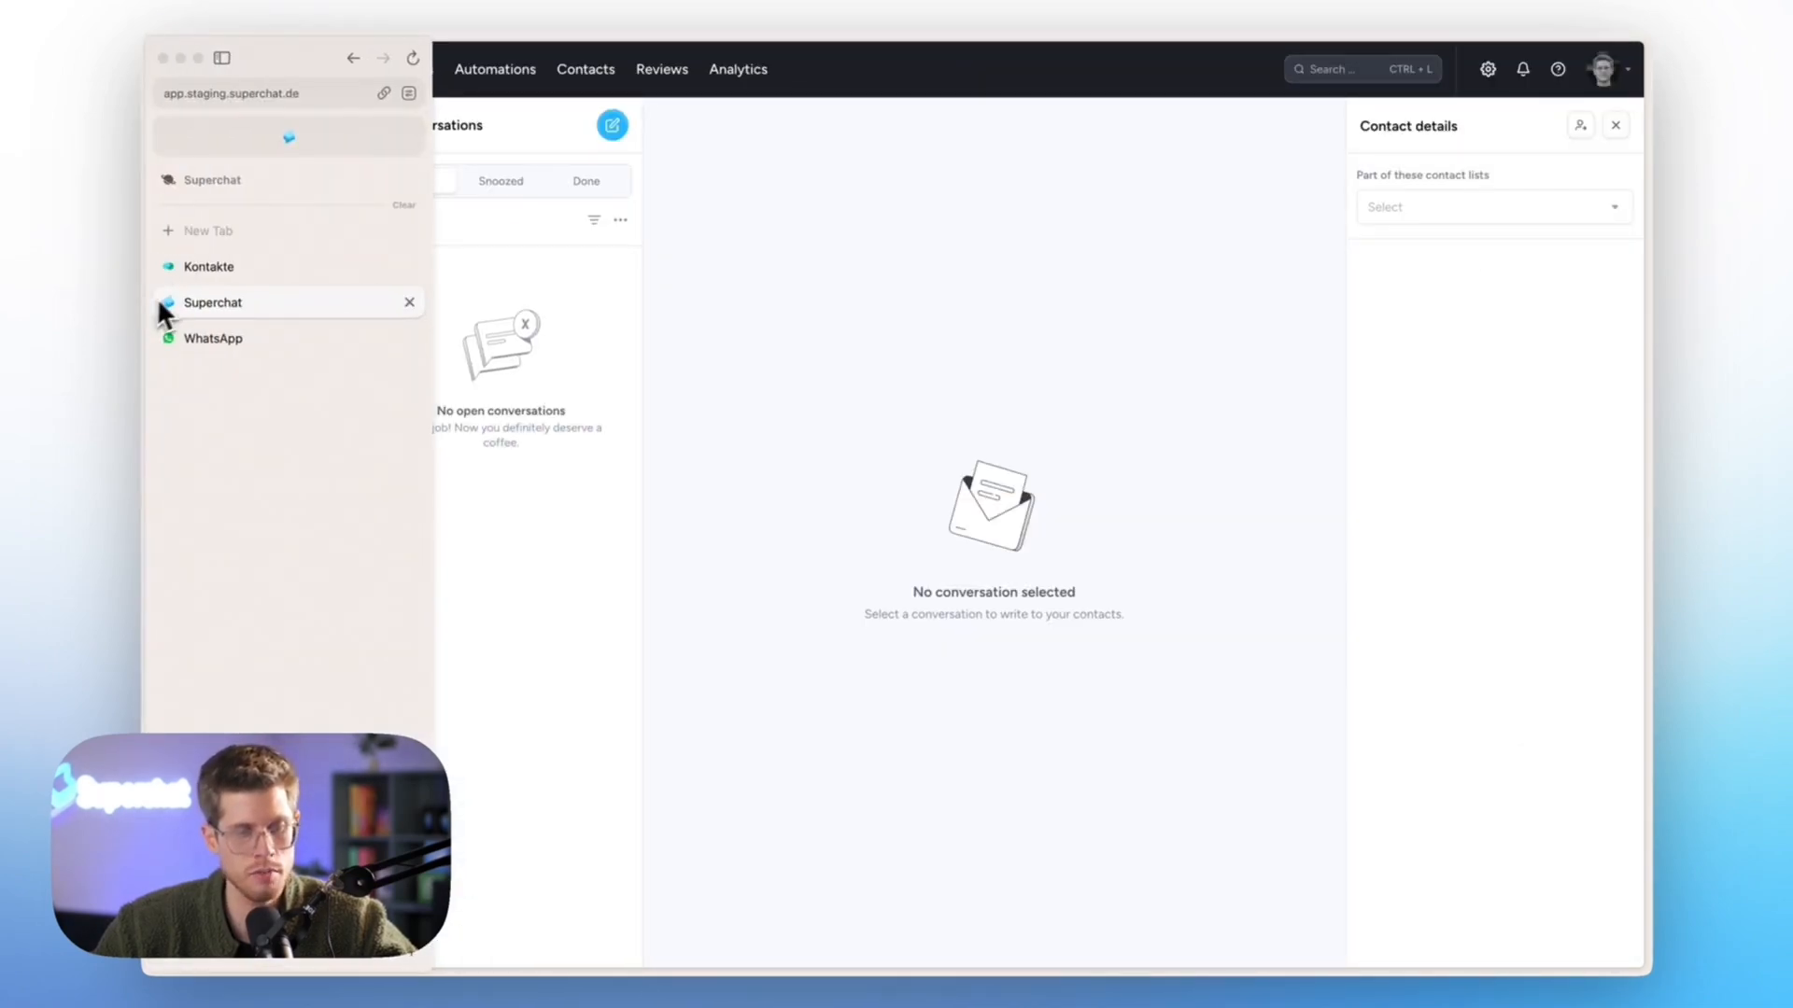
pyautogui.click(213, 338)
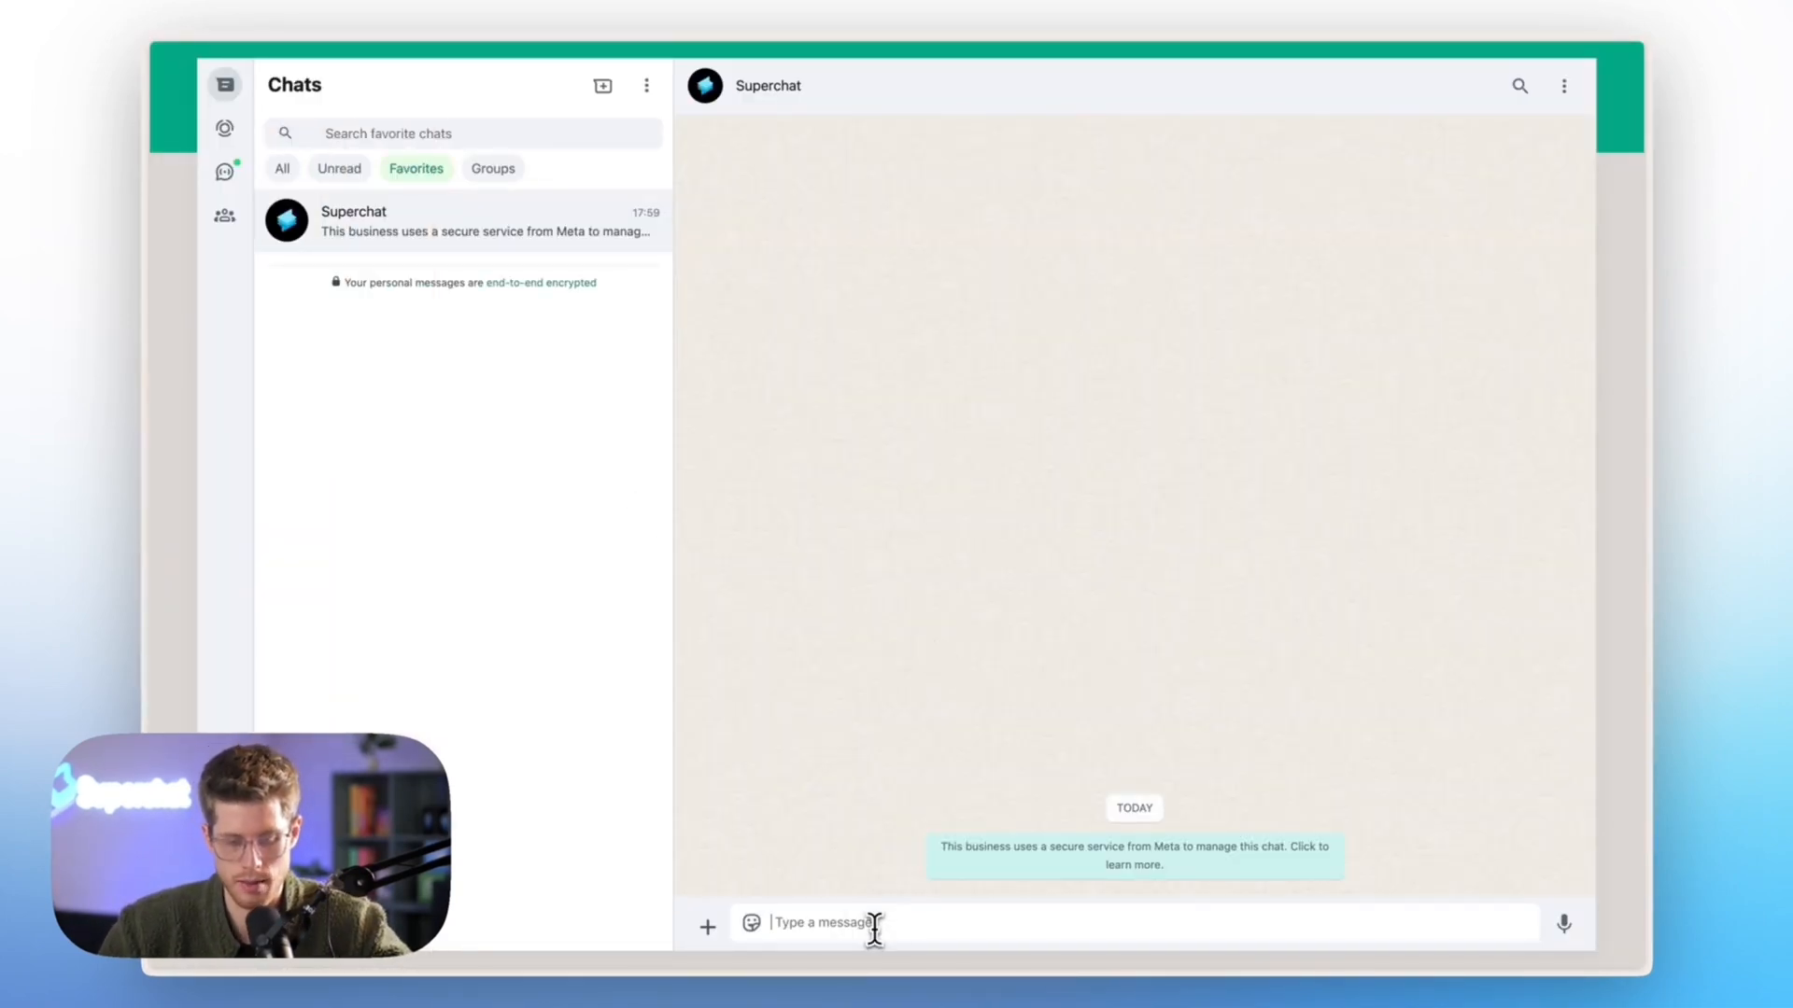
pyautogui.write('Hi')
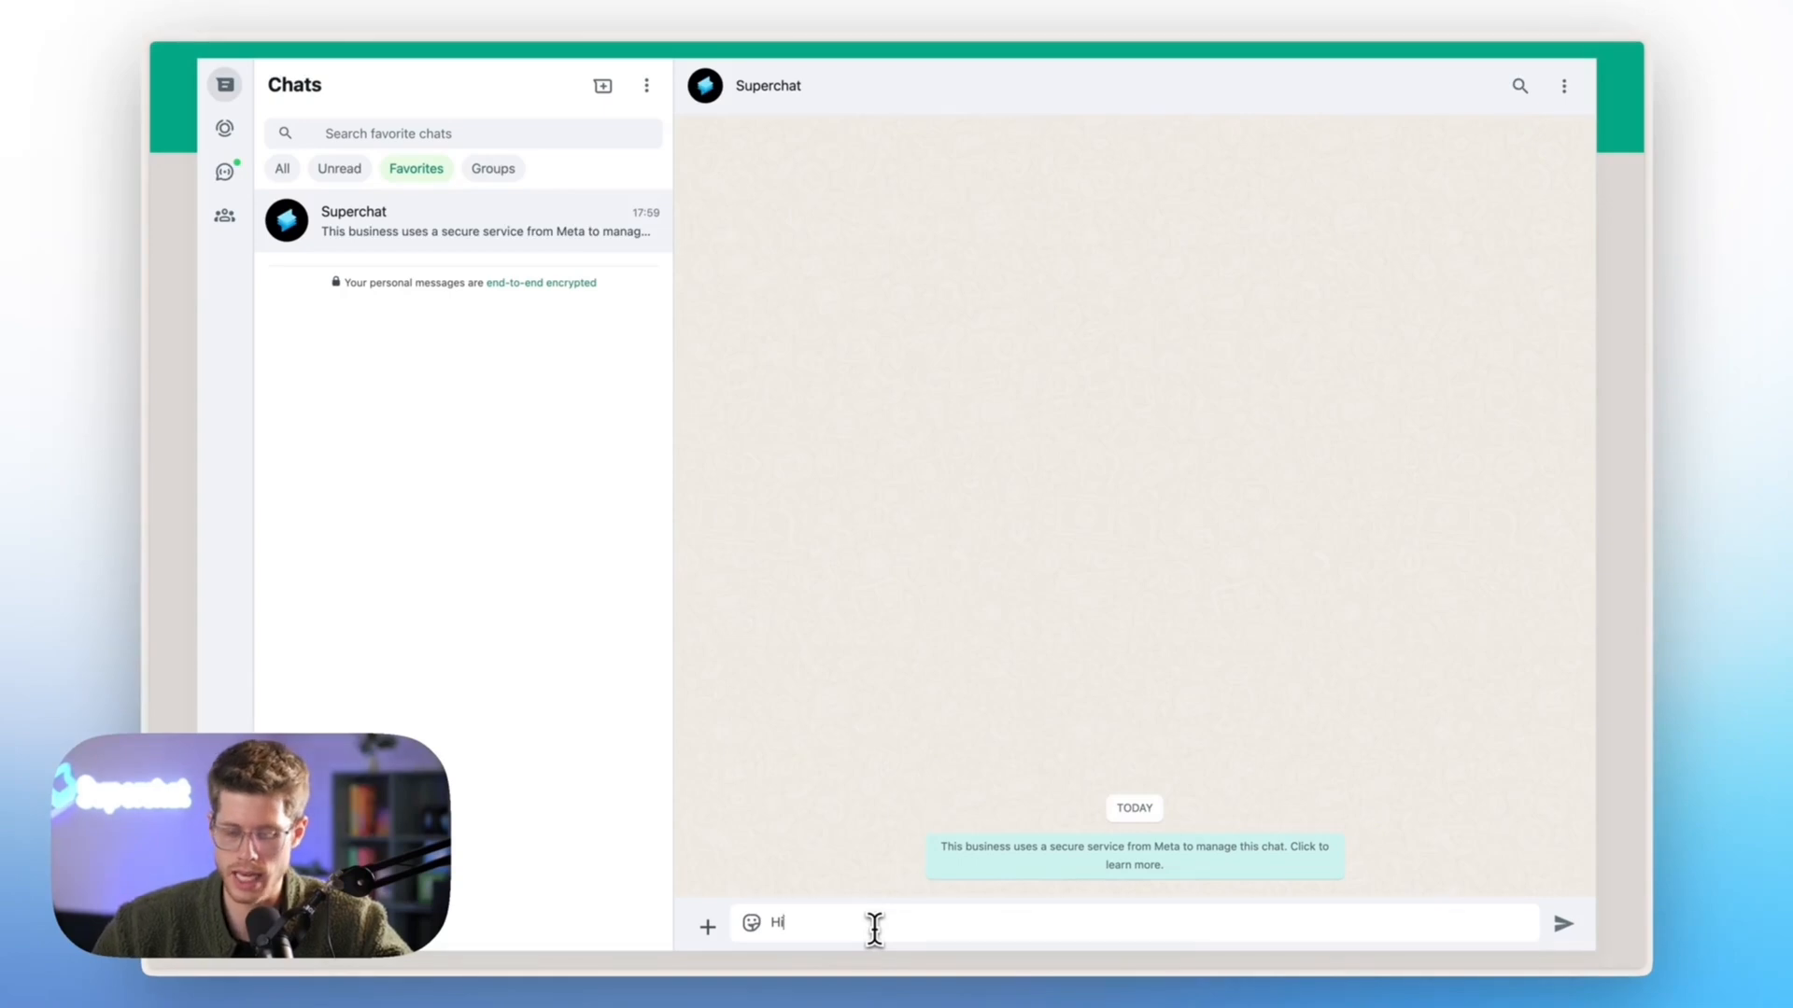
pyautogui.press('Return')
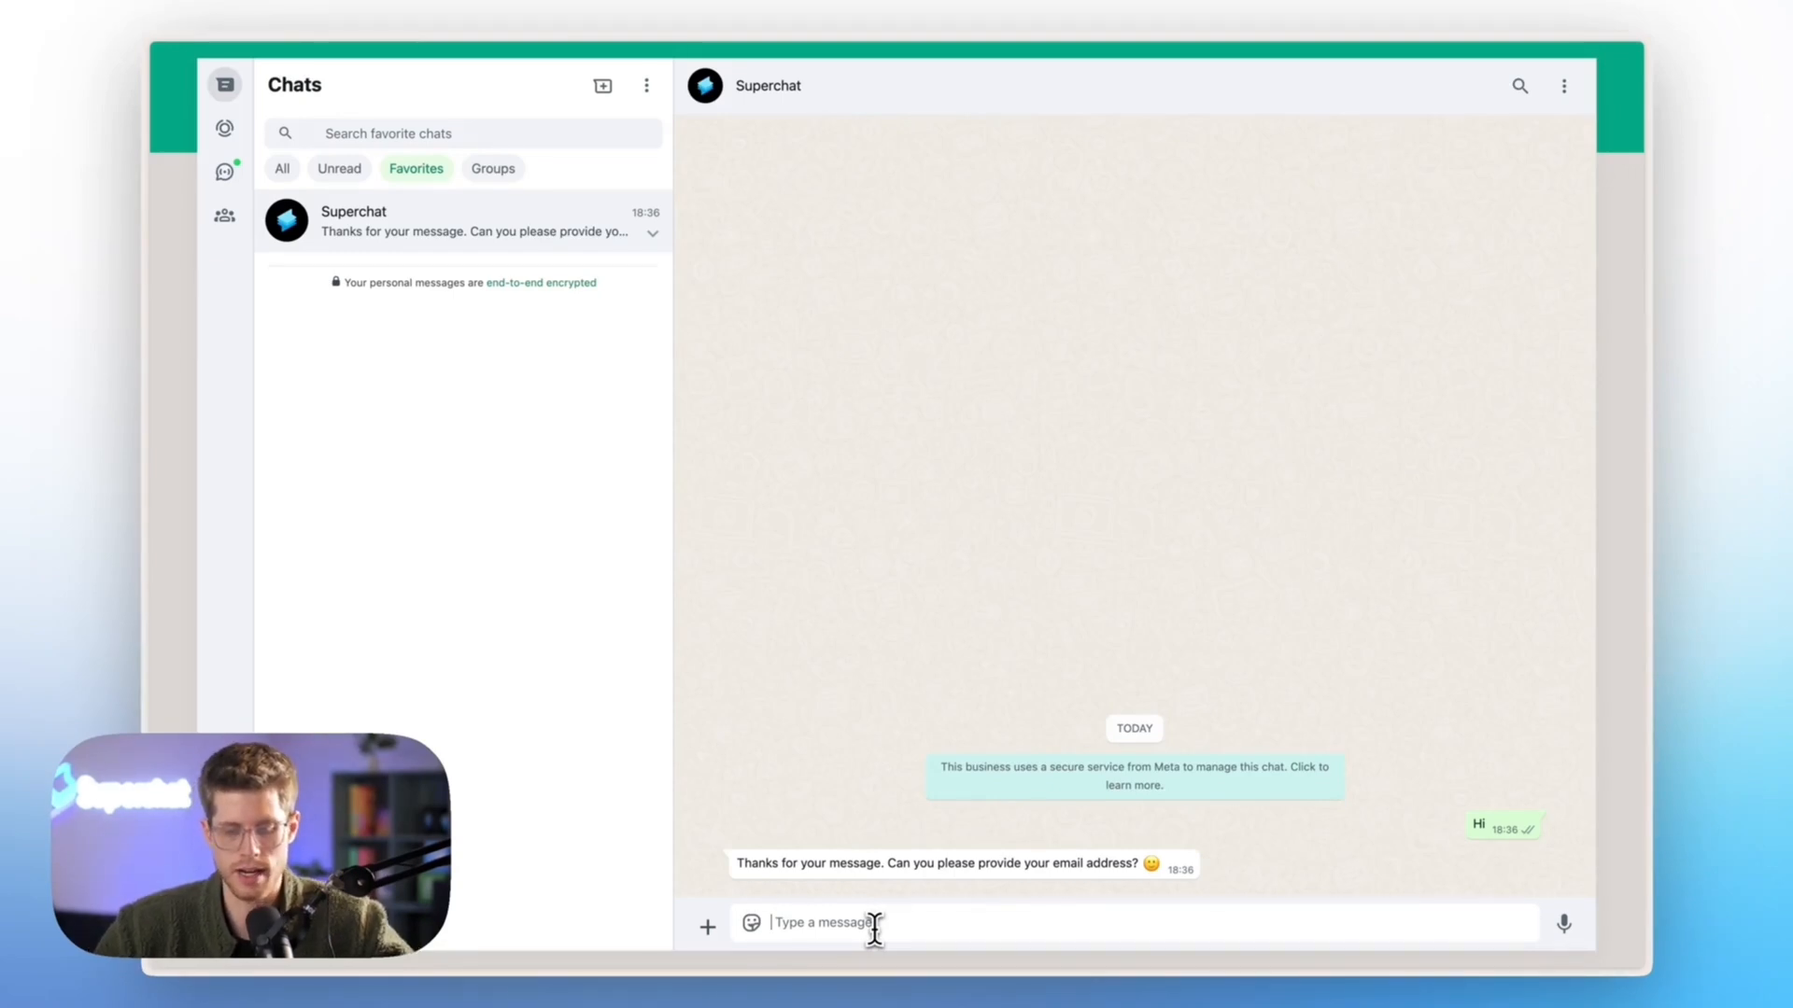
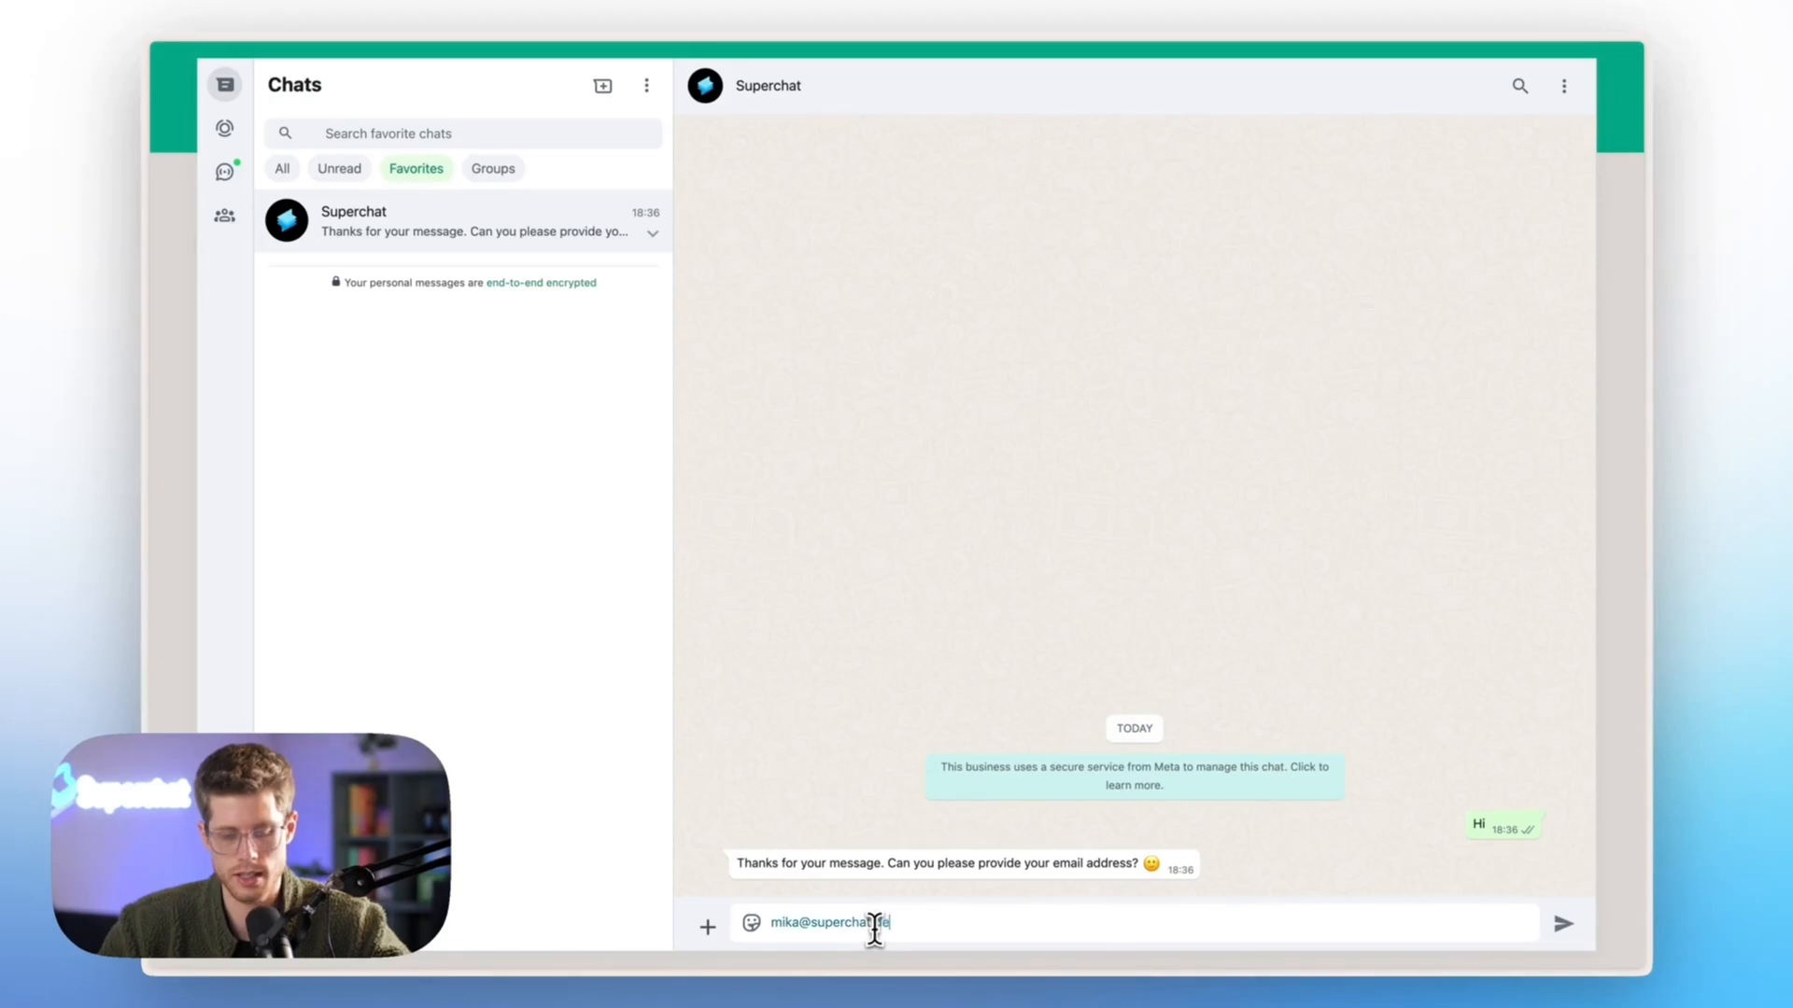
pyautogui.press('Return')
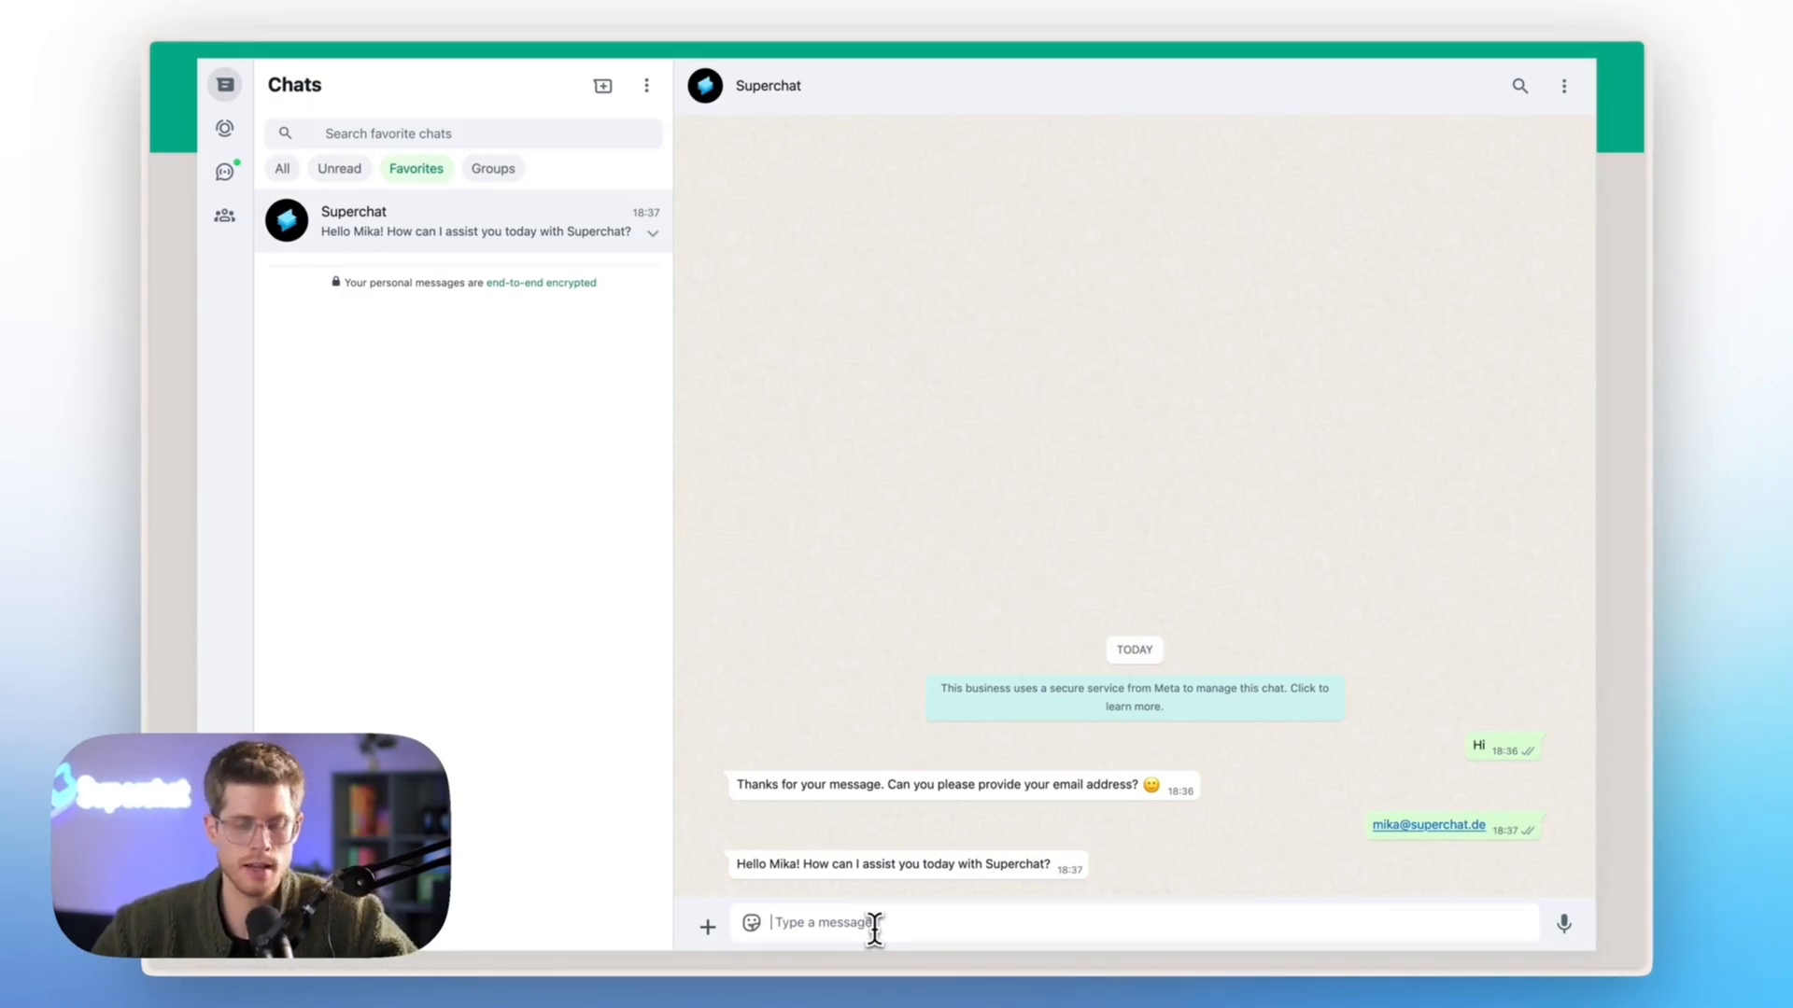
# - Open the contact's new conversation and view the running automation's activity log
pyautogui.moveTo(140, 488)
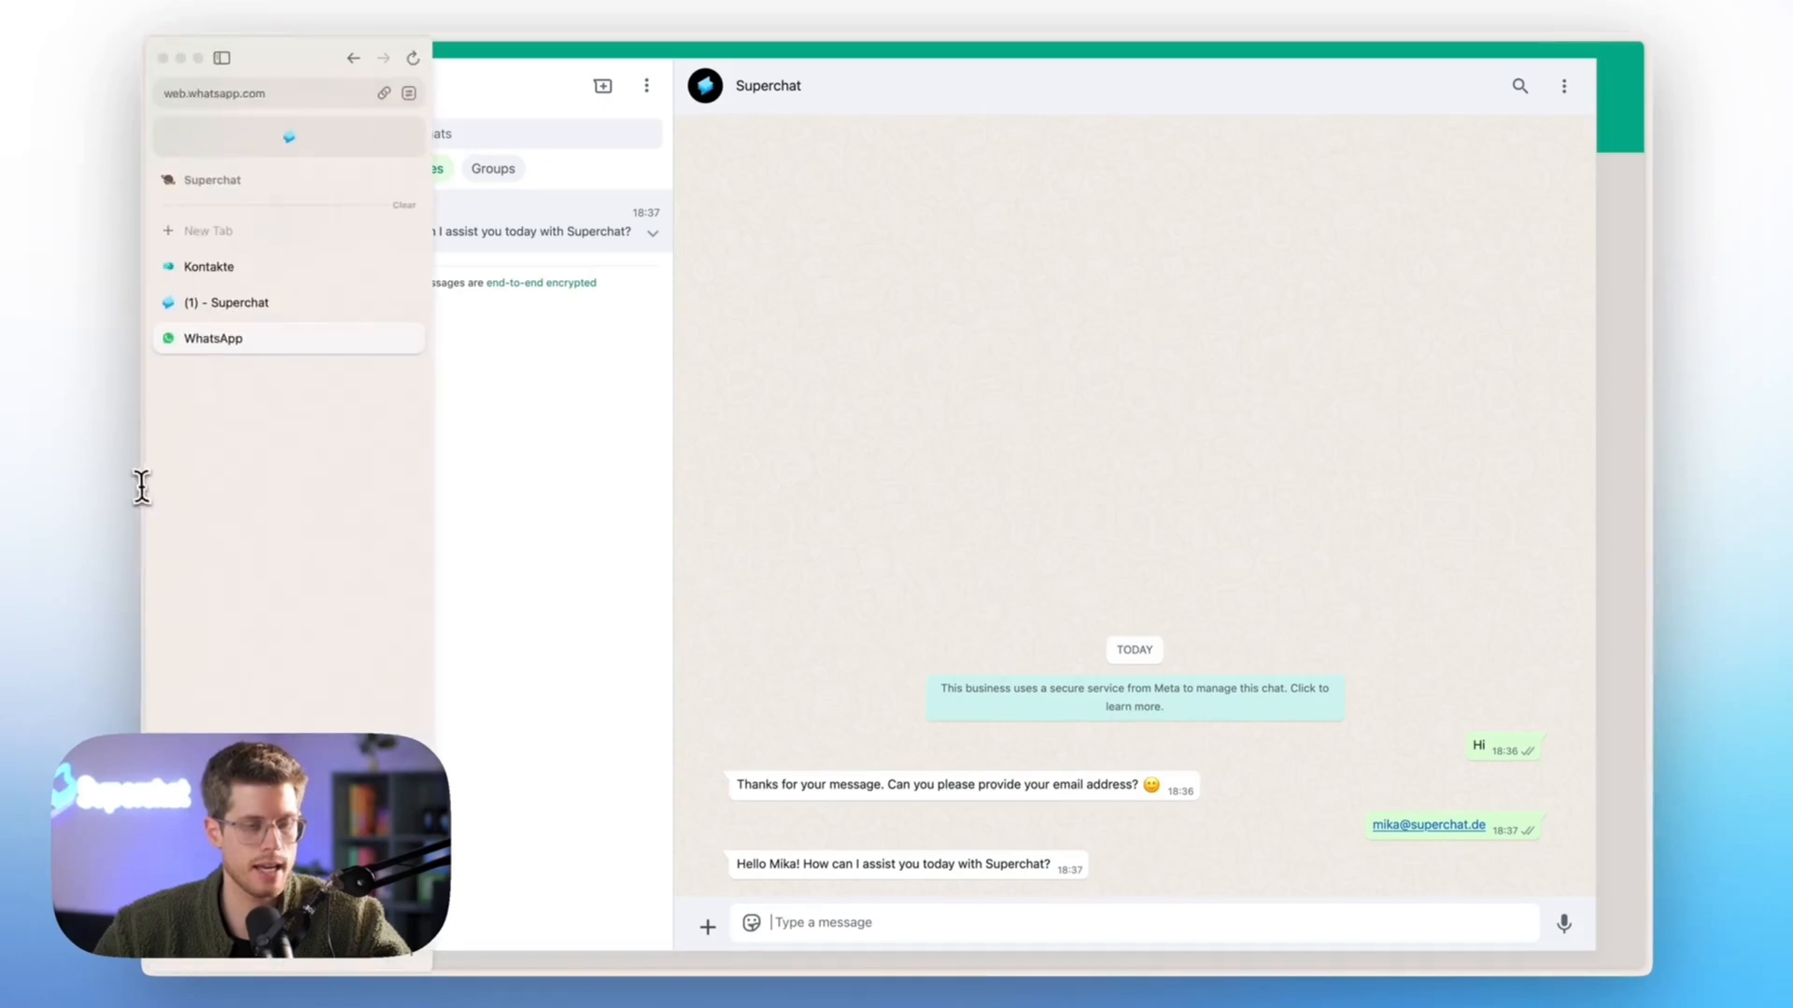
pyautogui.click(237, 308)
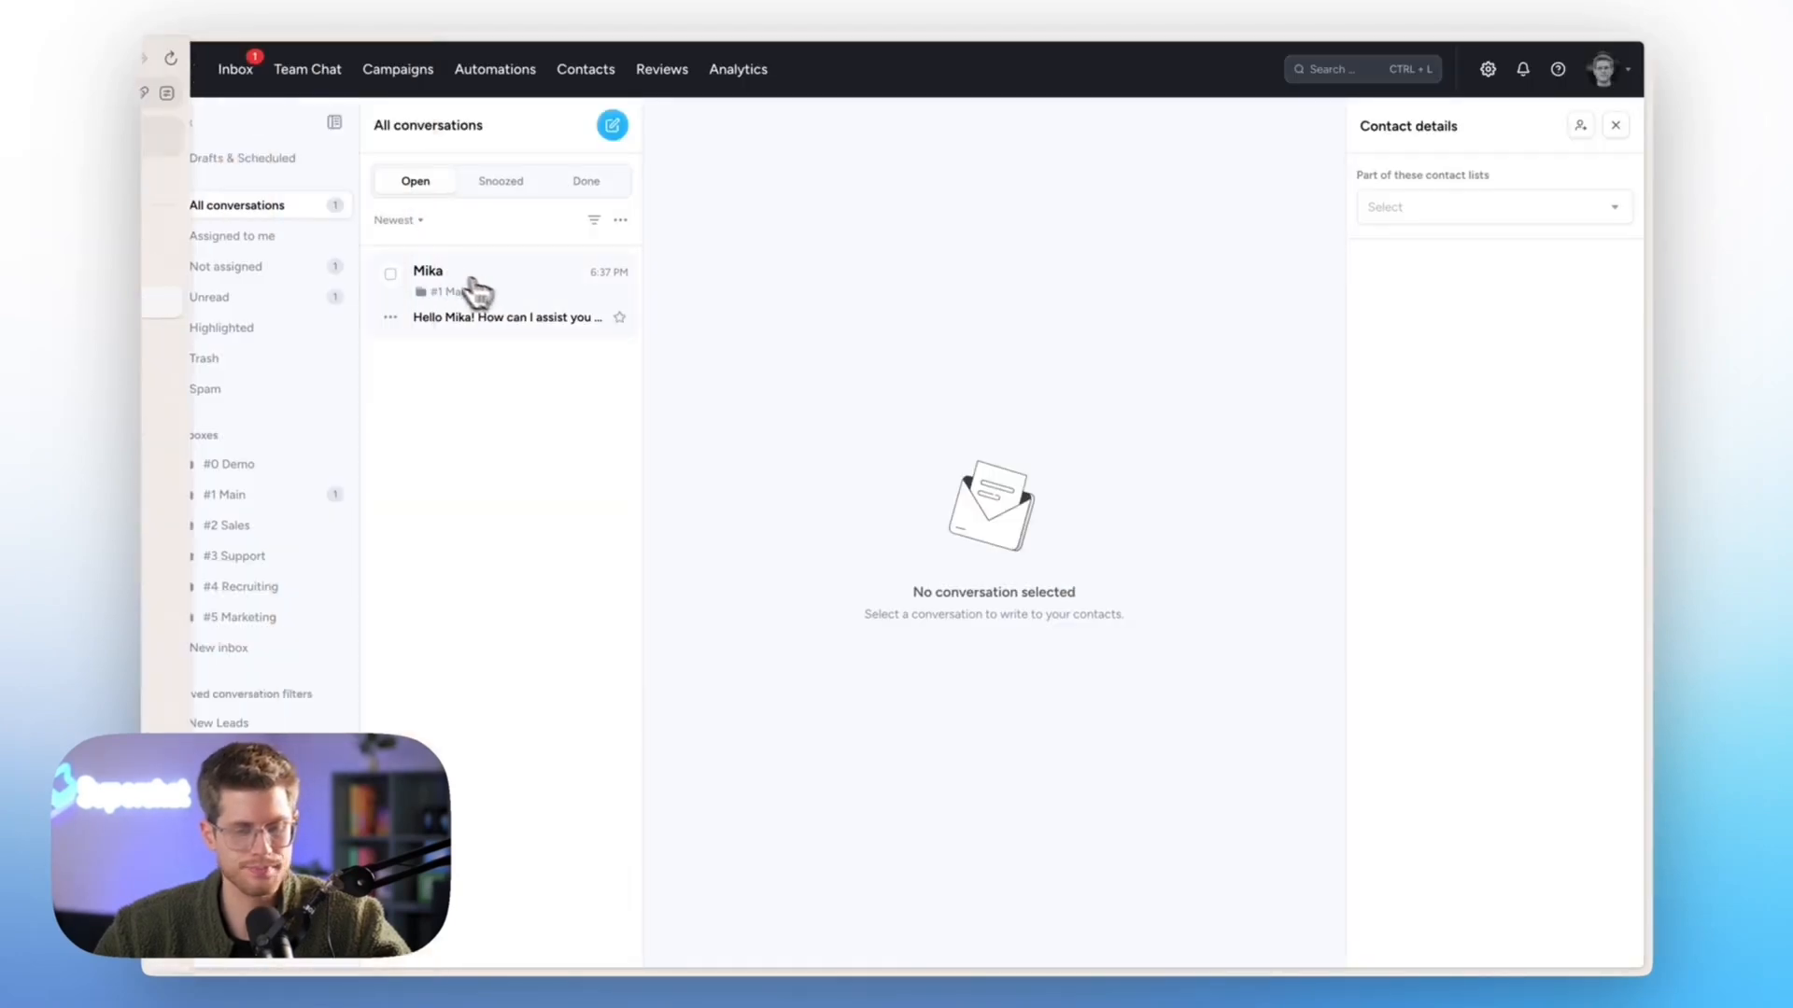
pyautogui.click(501, 301)
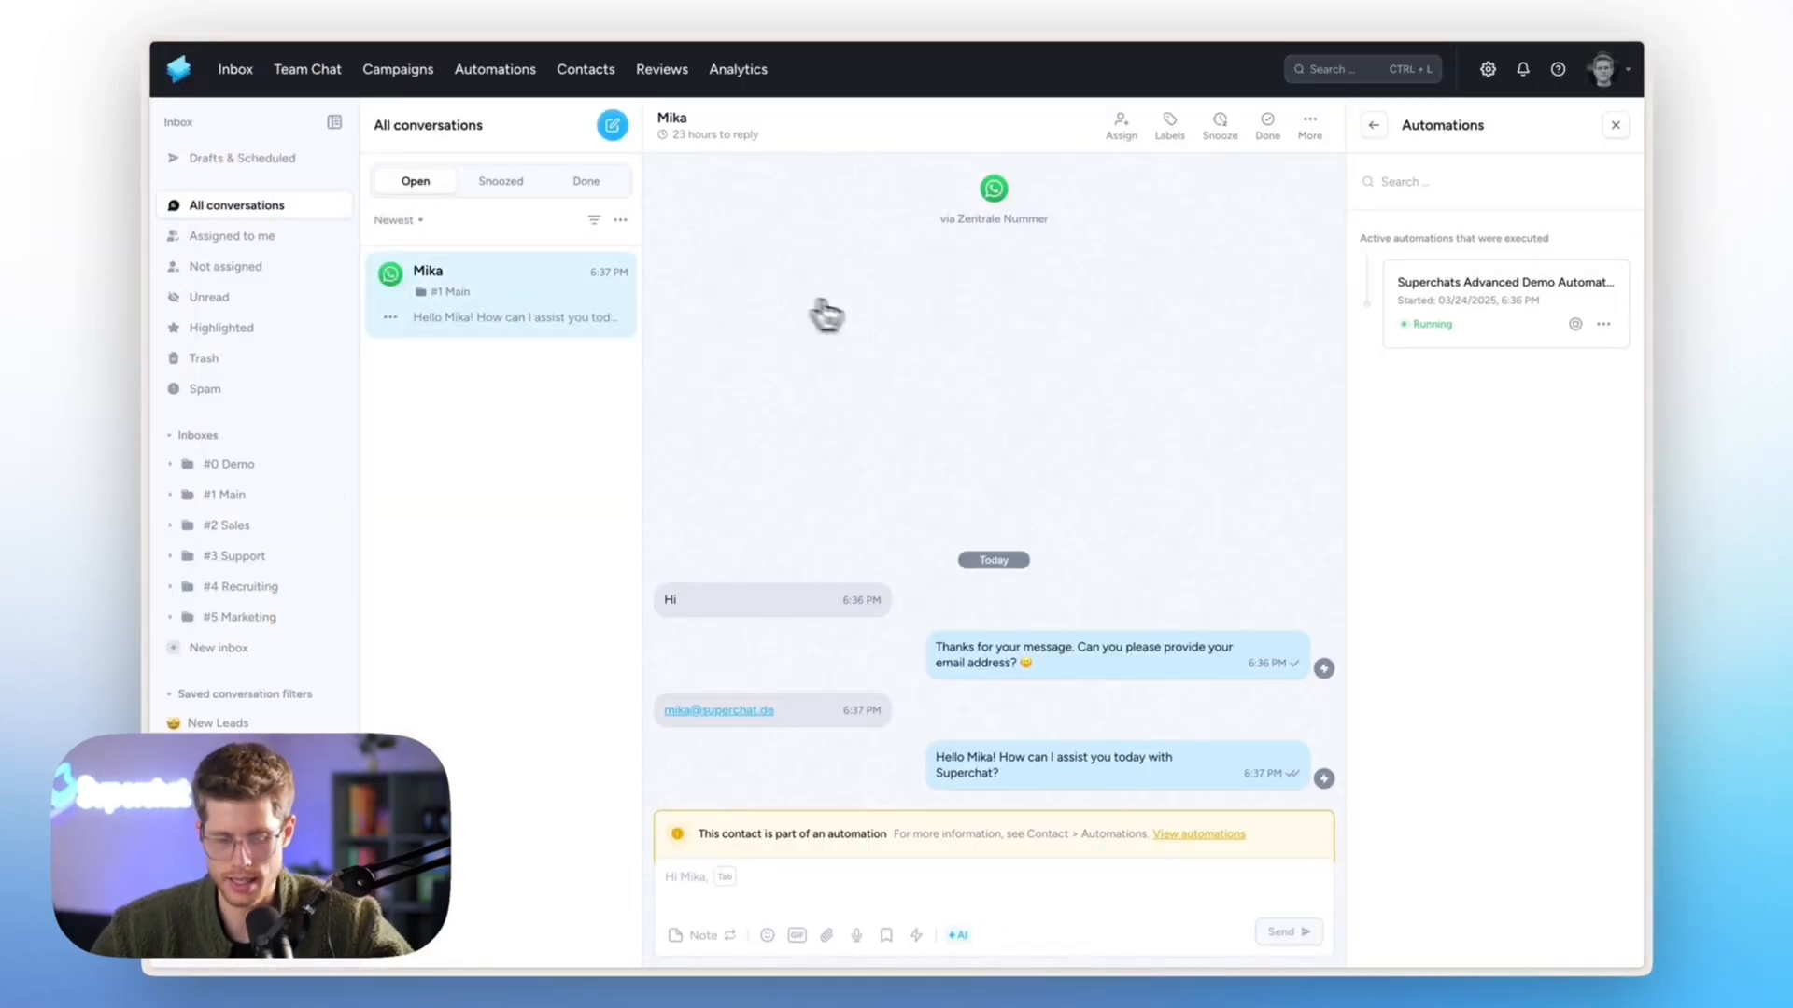
pyautogui.click(1373, 125)
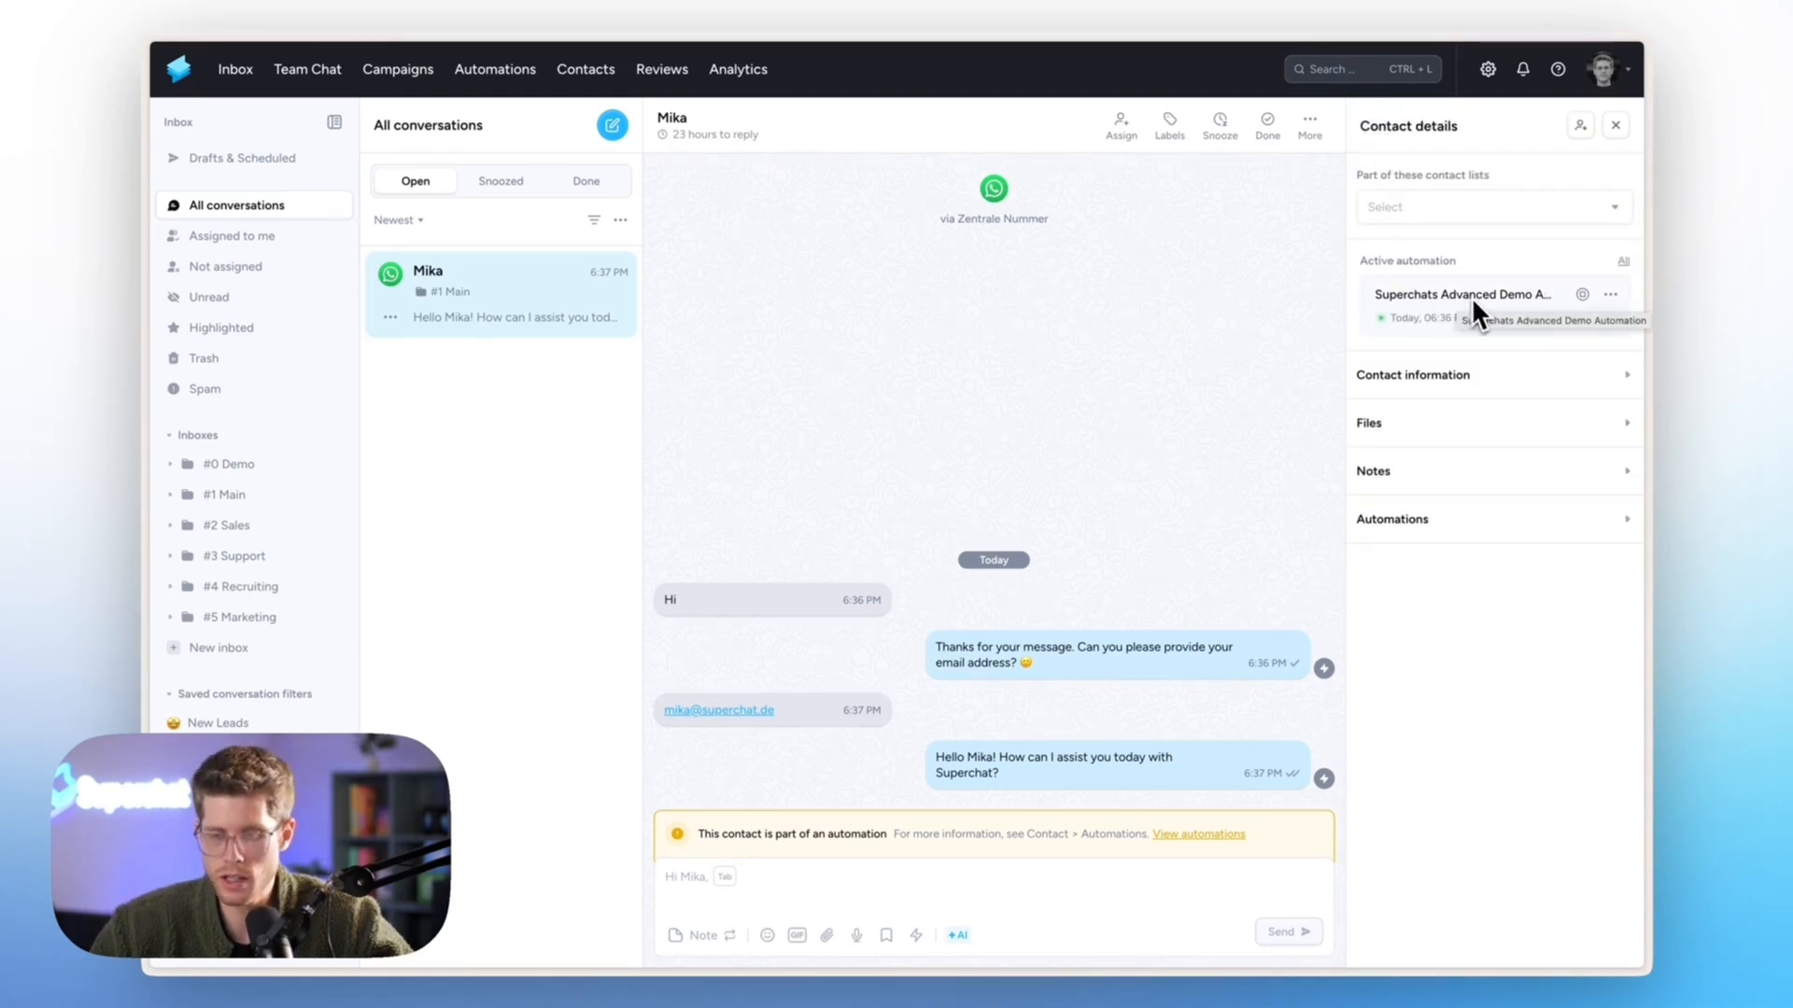
pyautogui.click(1611, 296)
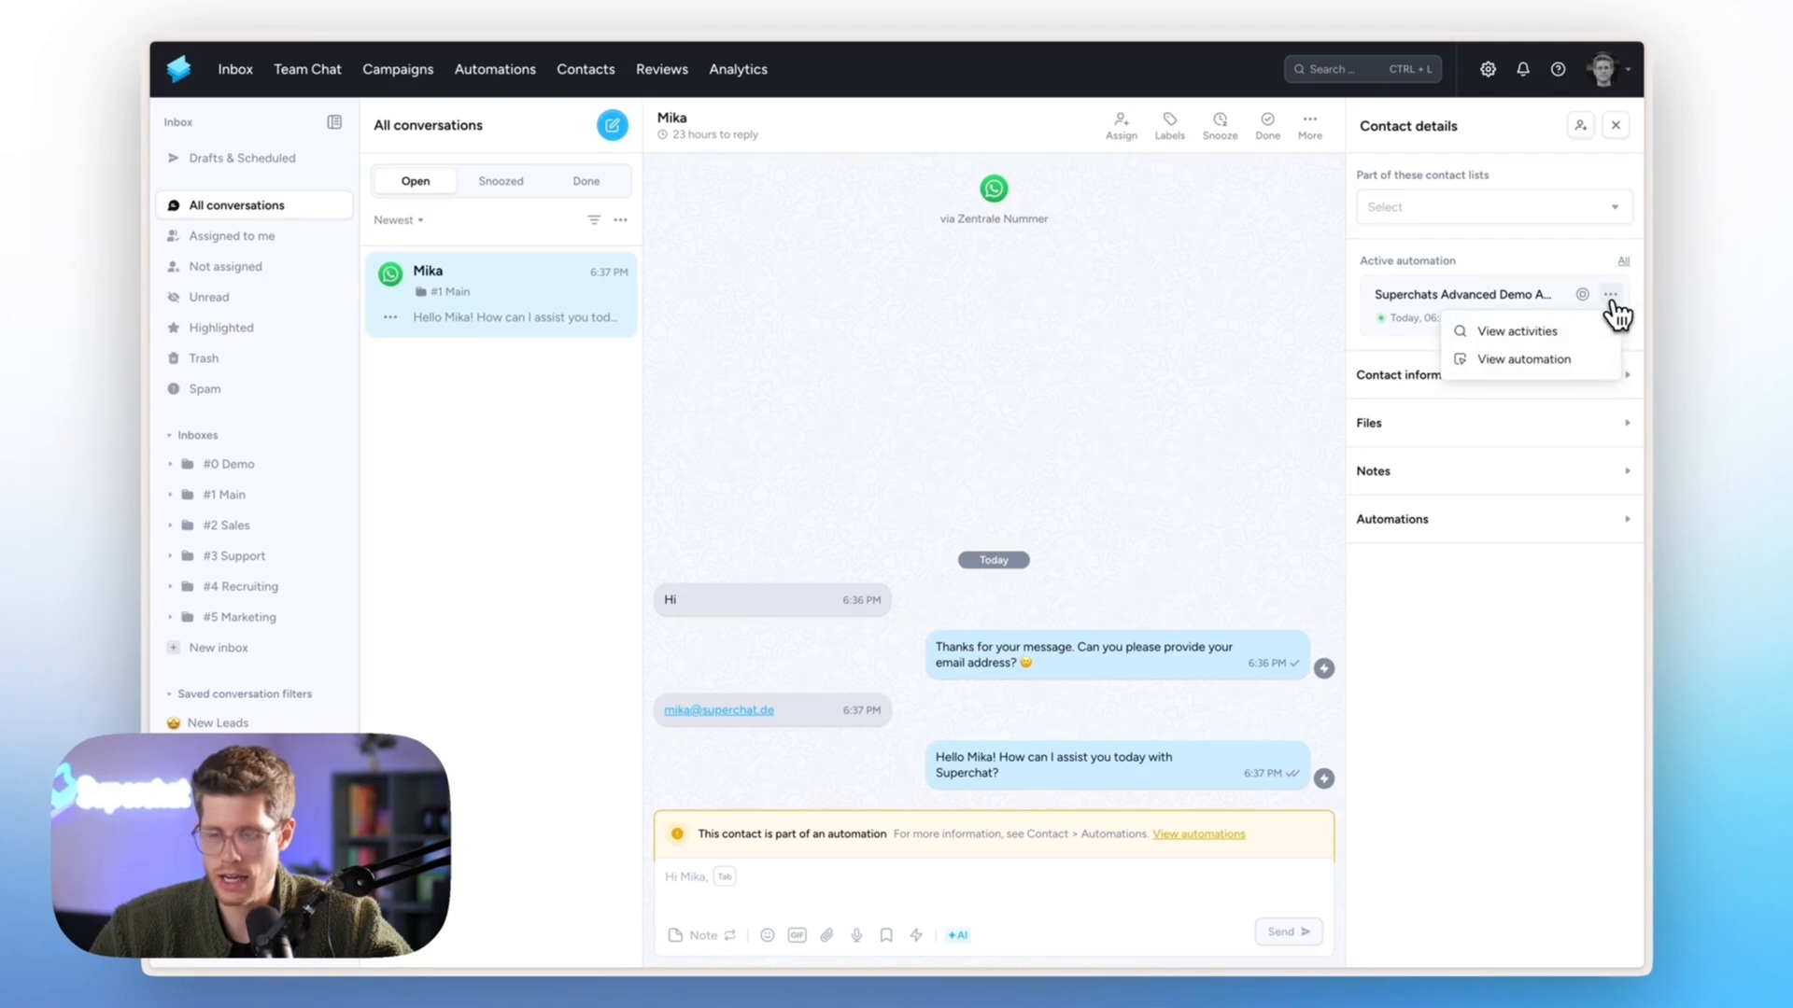
pyautogui.click(1583, 351)
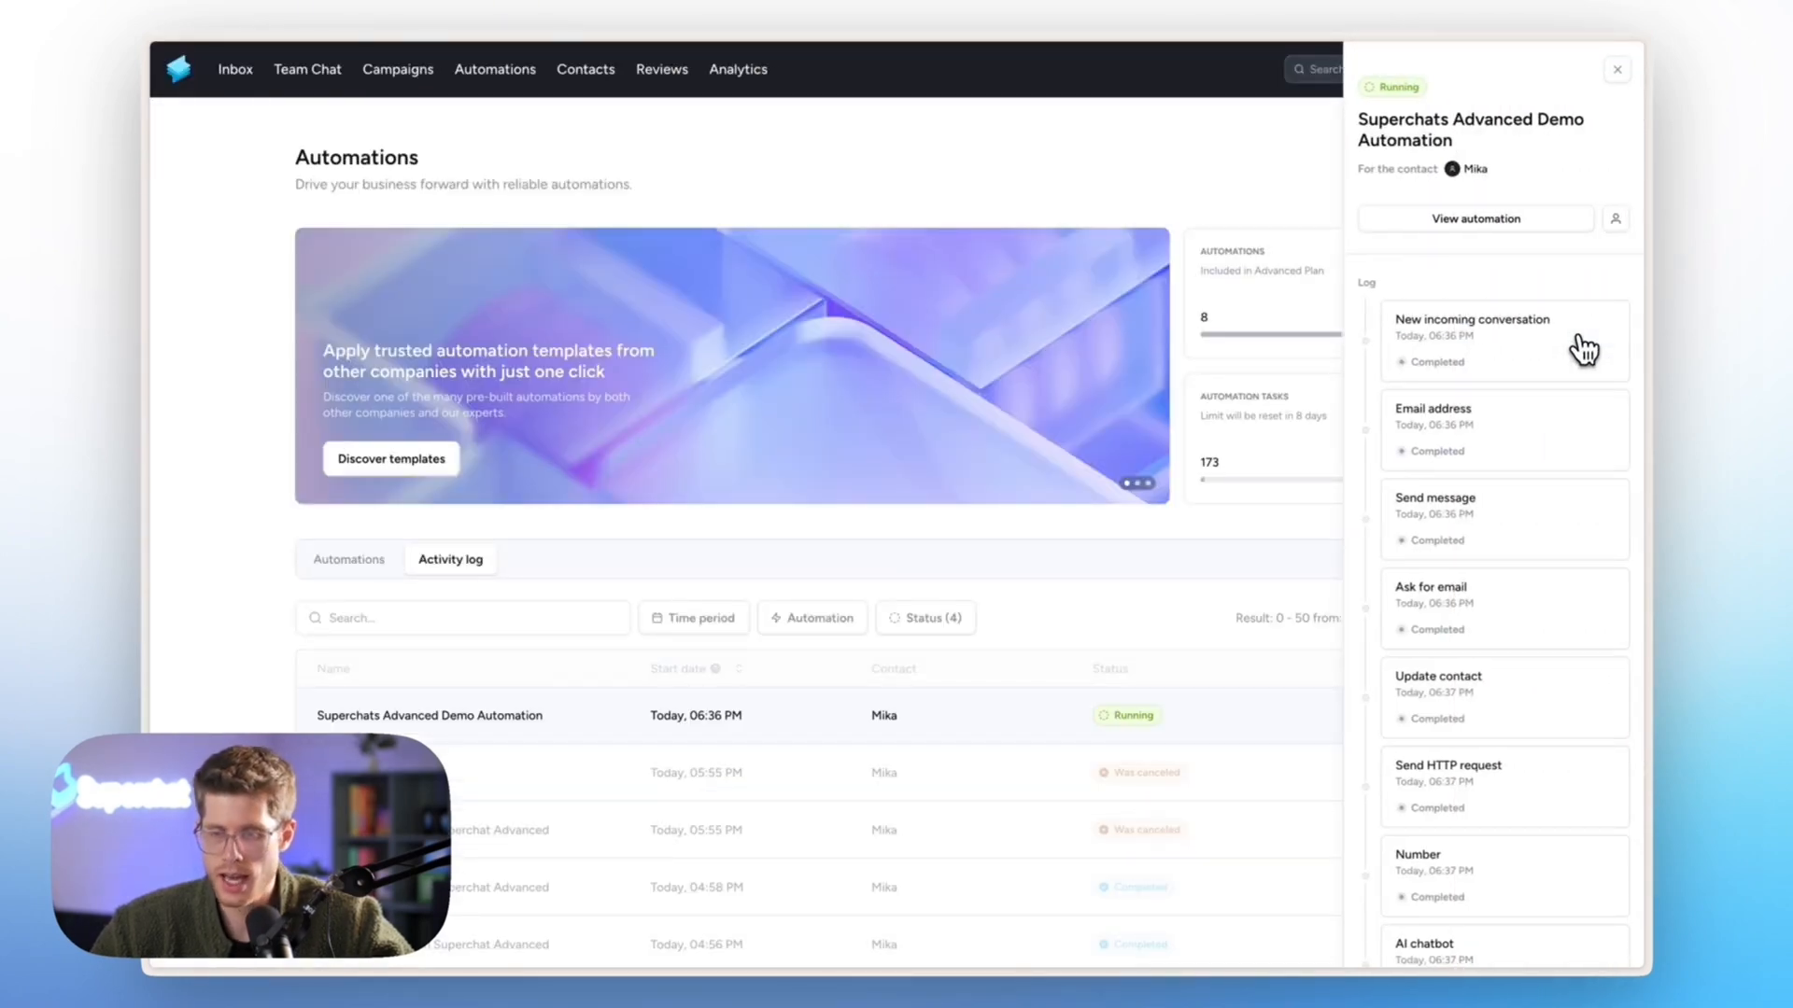
# - Check the AI chatbot step waiting for input, then return to the inbox conversation
pyautogui.scroll(-2, 1584, 351)
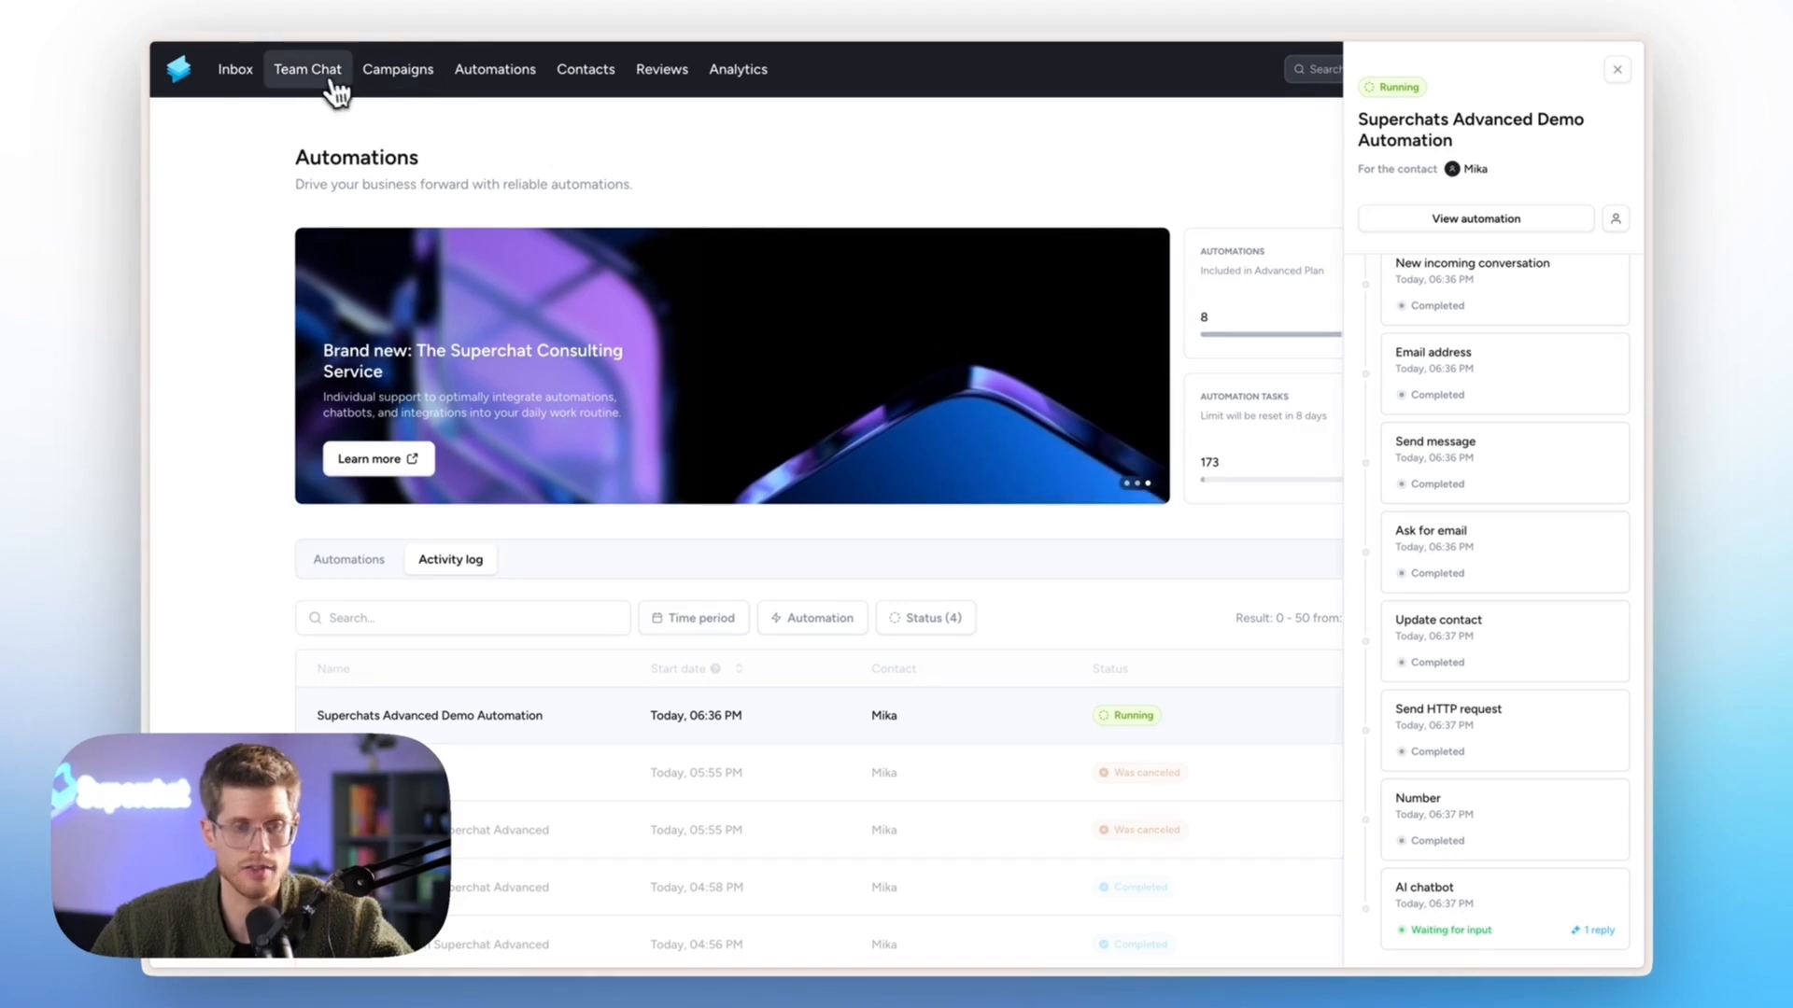
pyautogui.click(248, 82)
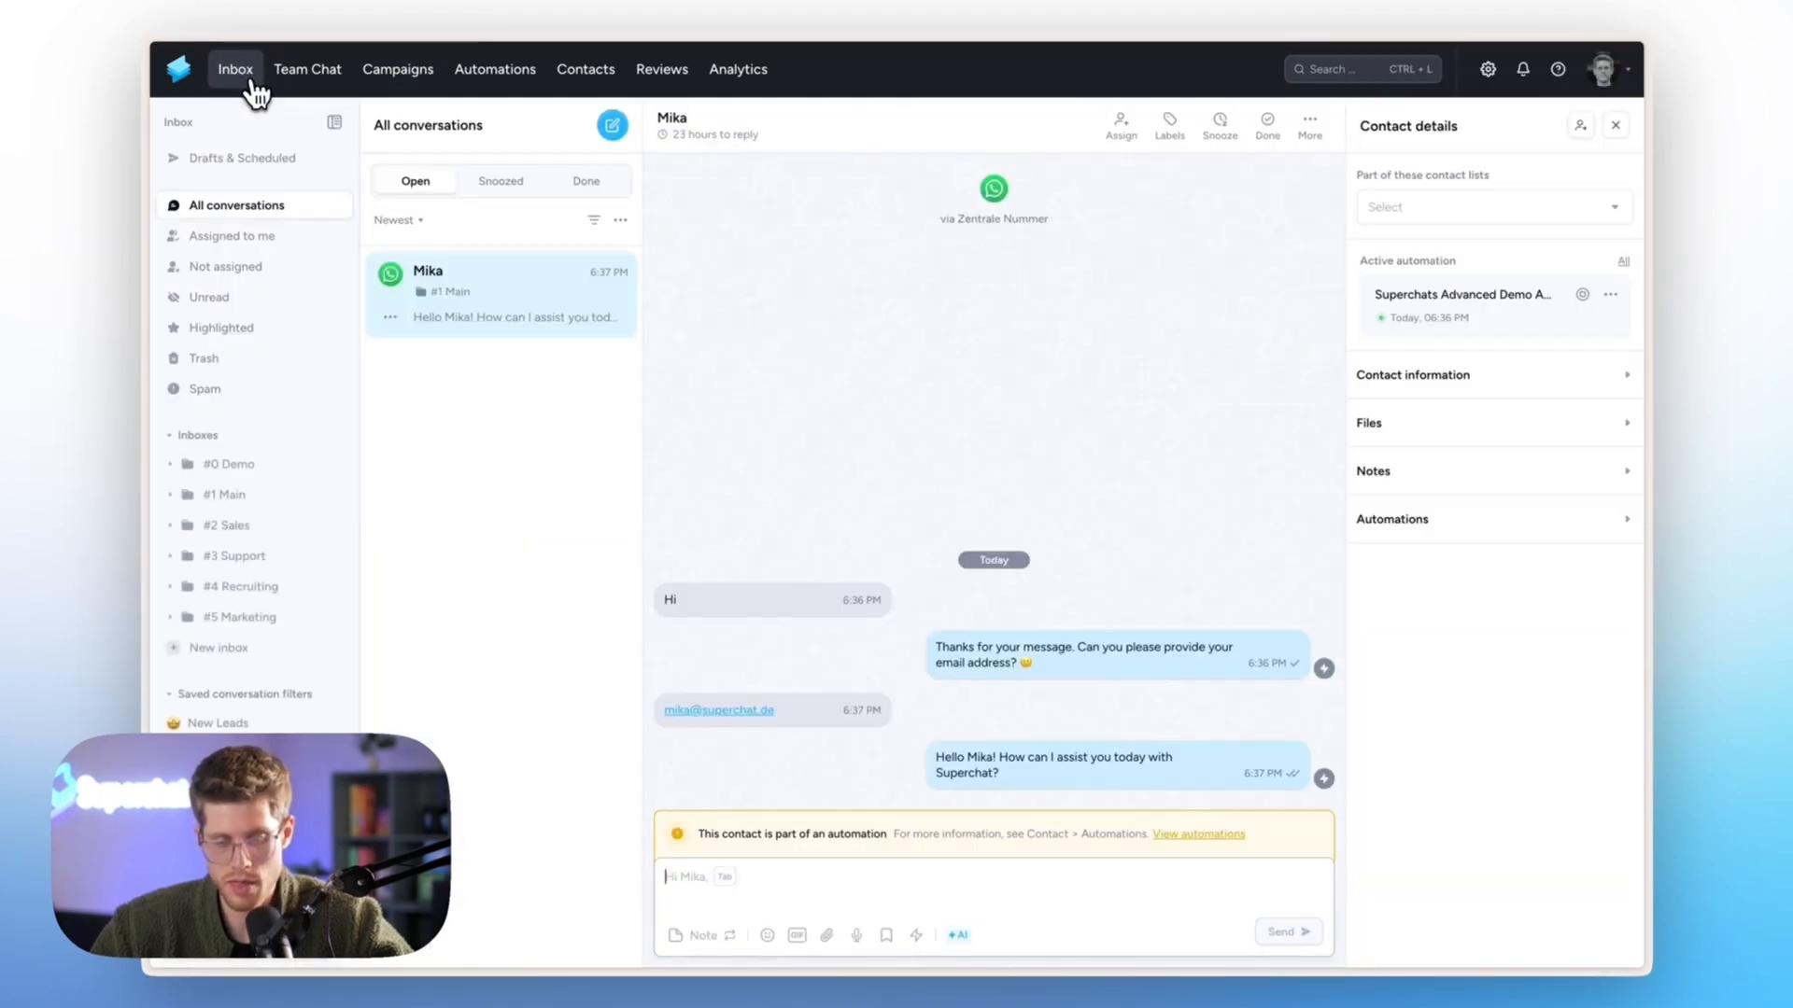
# - Ask 'what is the deal value?' in WhatsApp, then view the bot's 70,000 answer in Superchat
pyautogui.moveTo(172, 332)
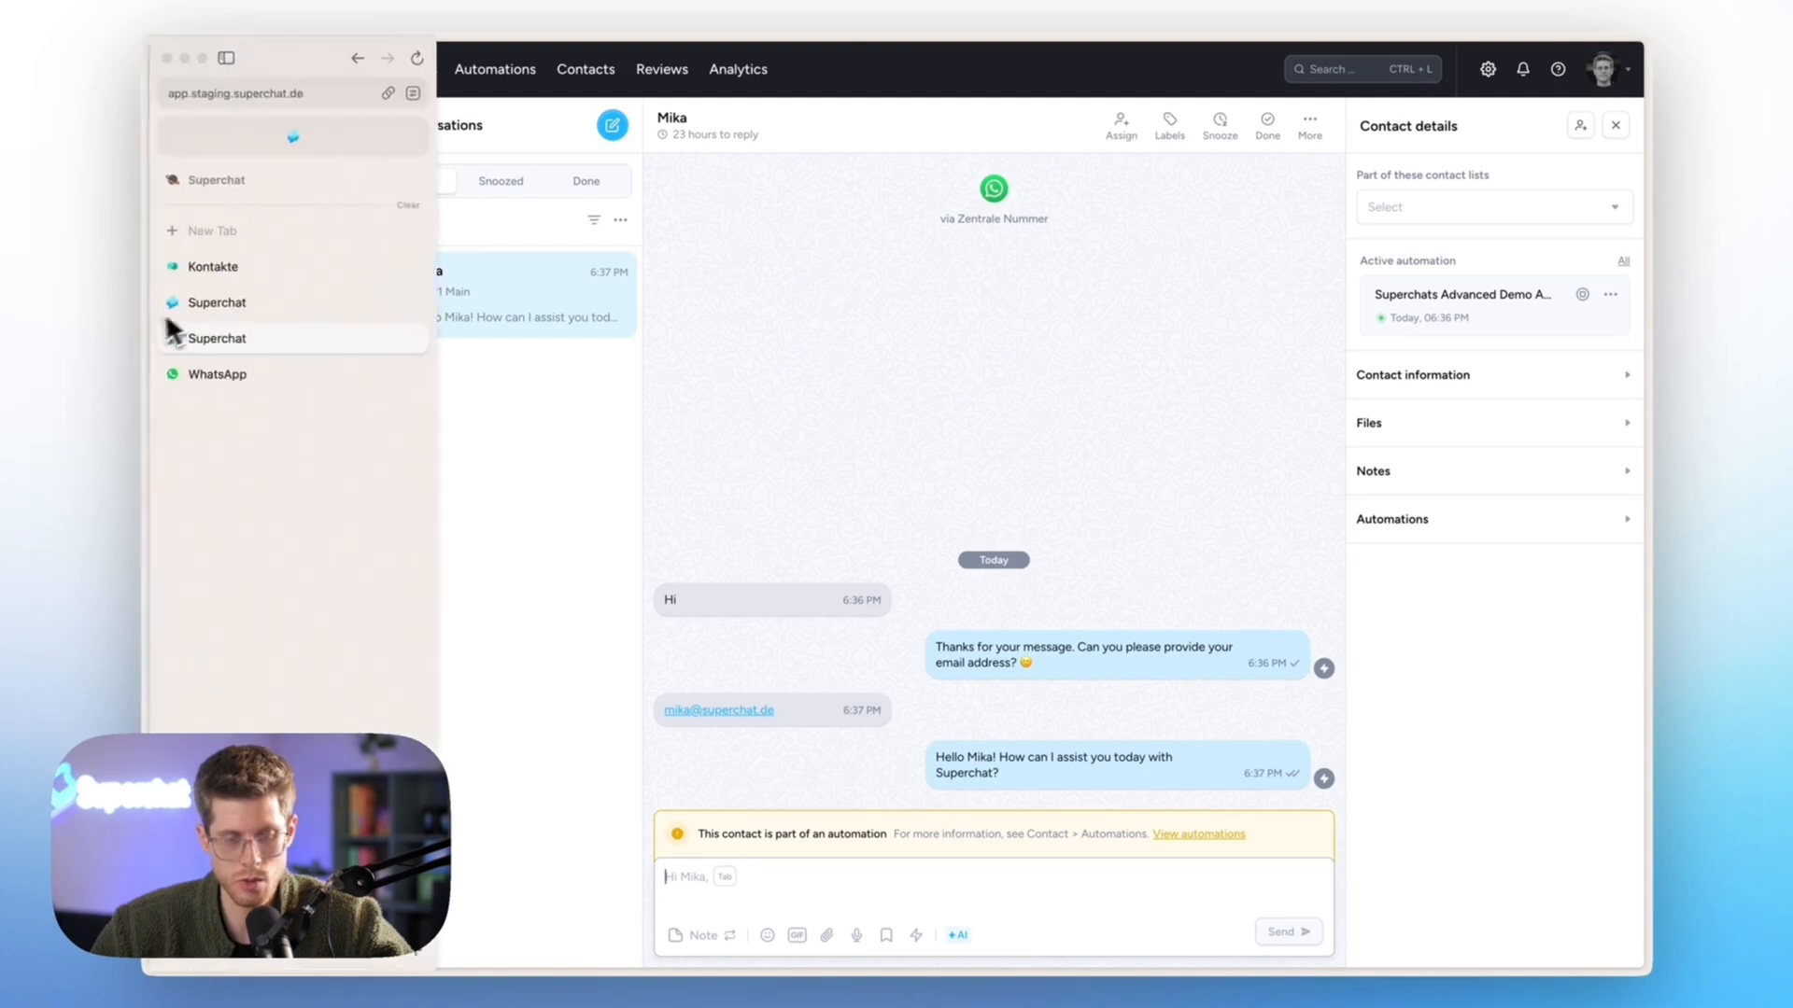
pyautogui.click(249, 383)
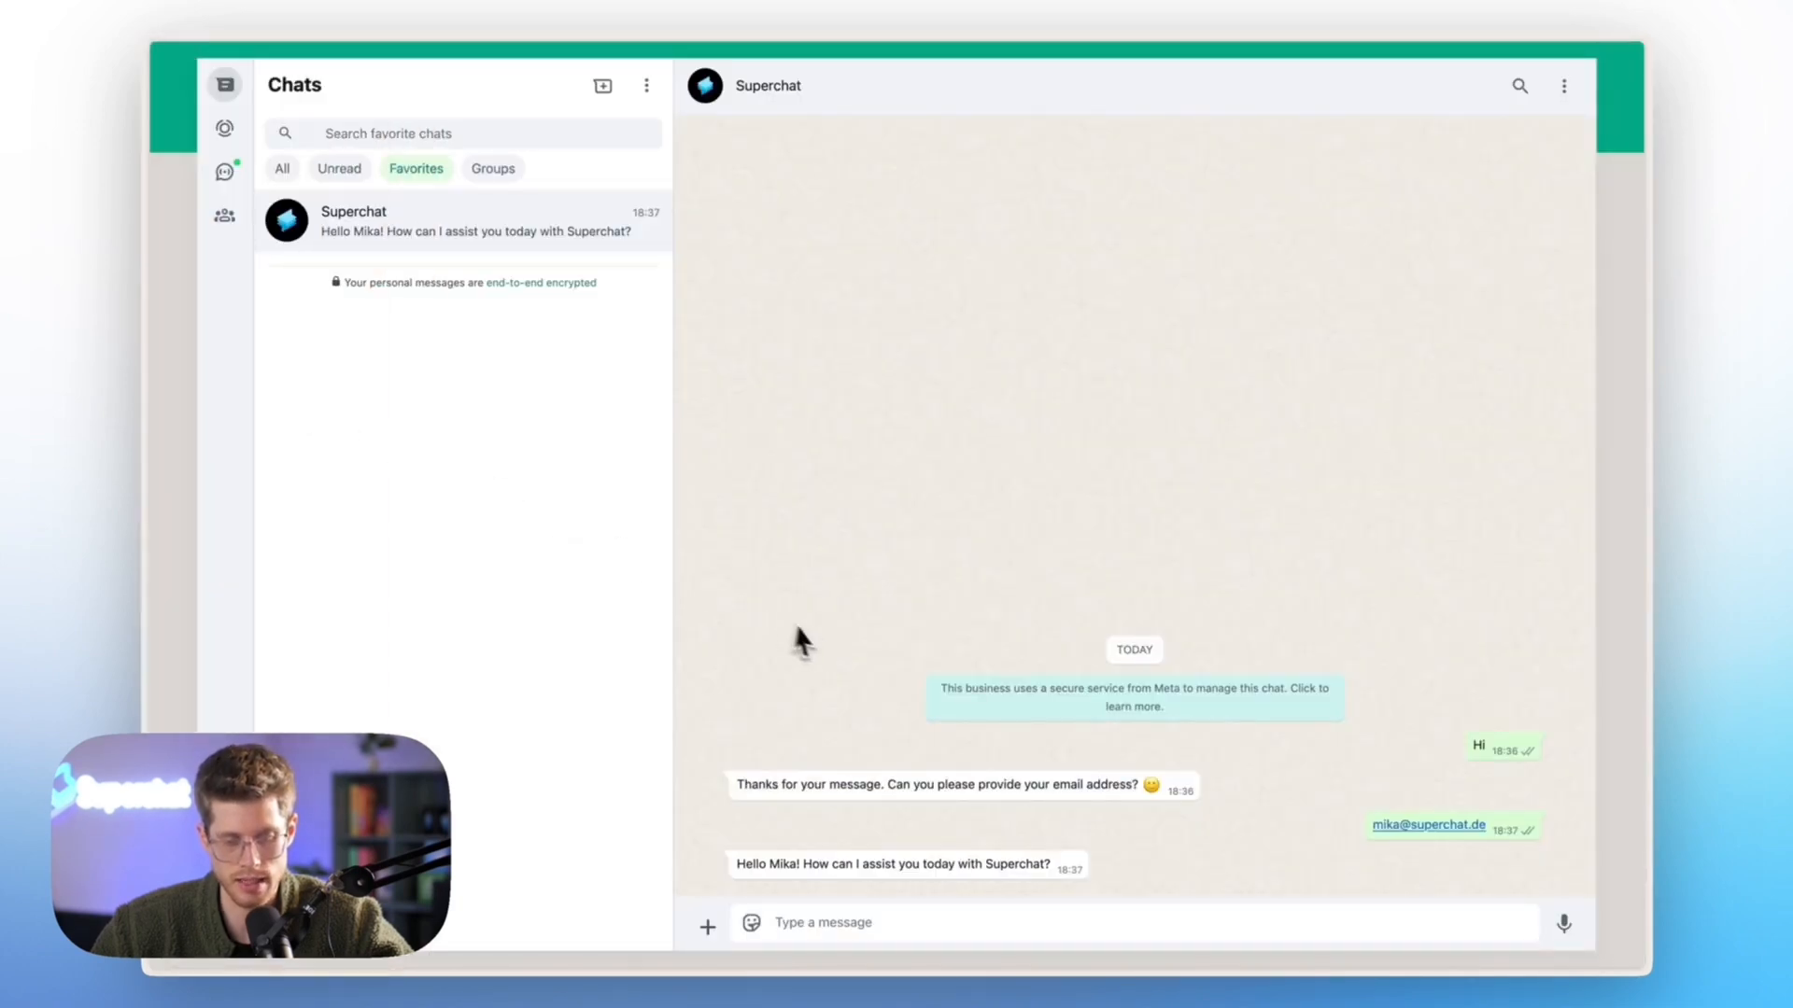
pyautogui.write('what is')
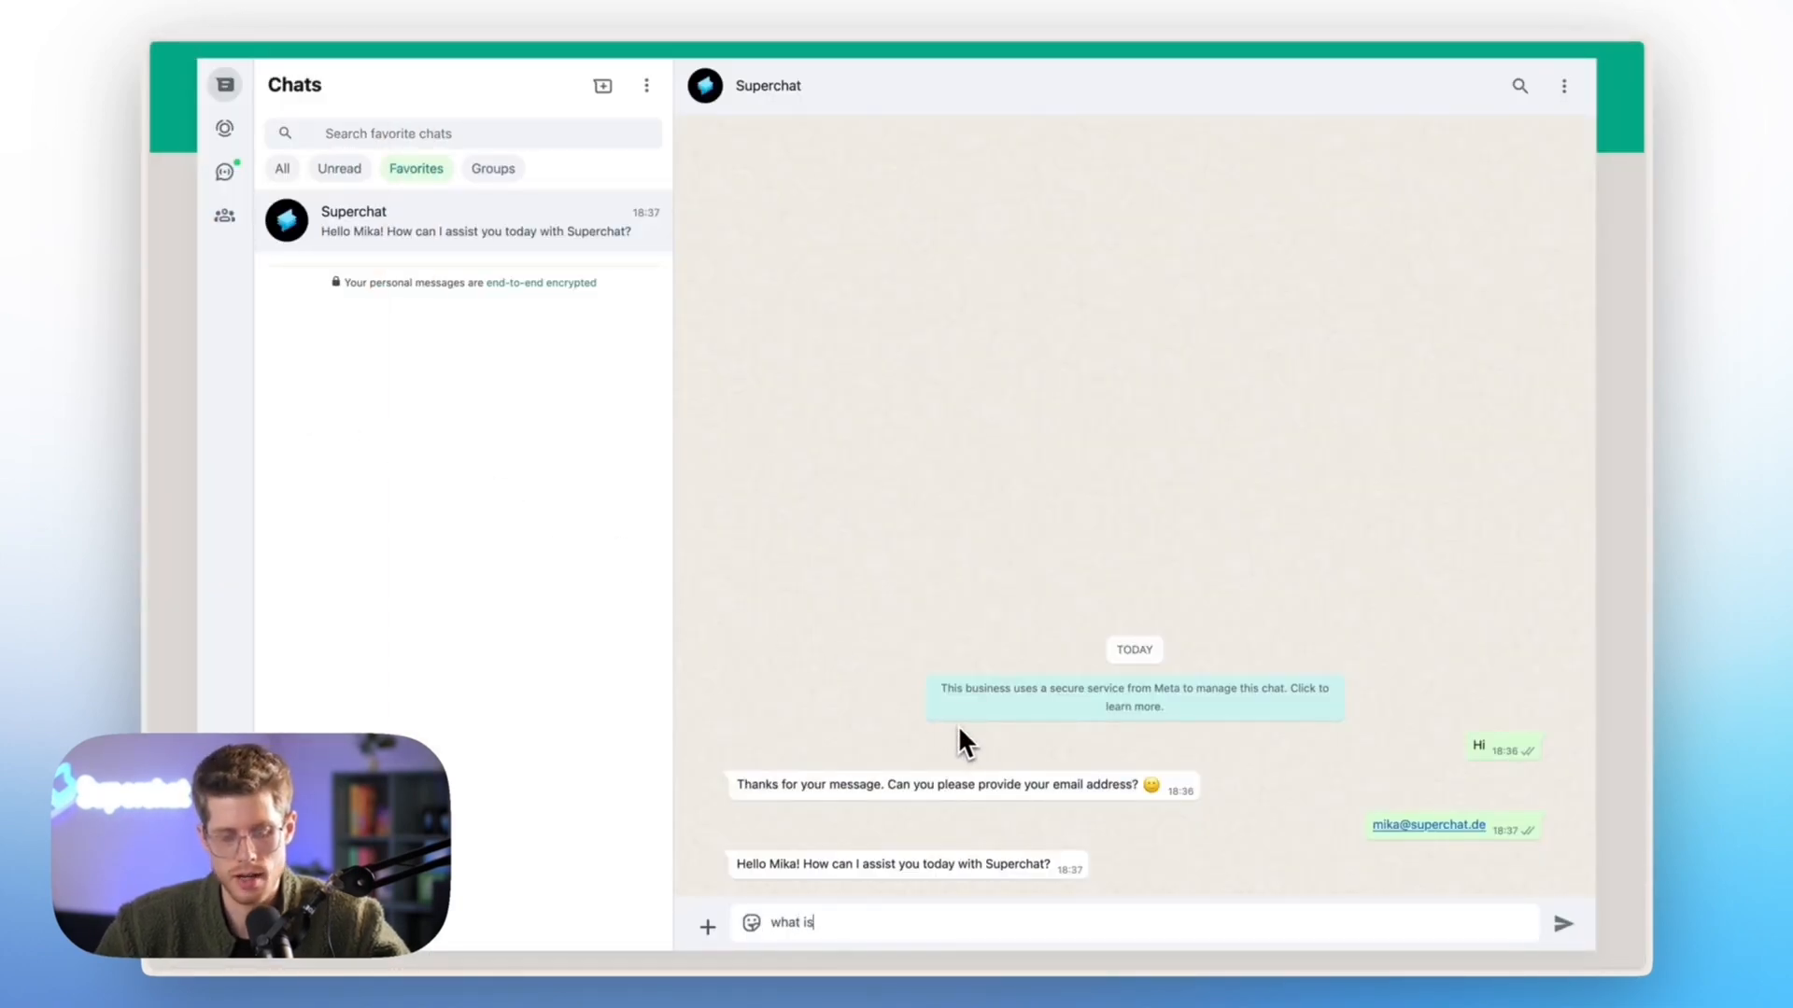
pyautogui.write(' the deal value?')
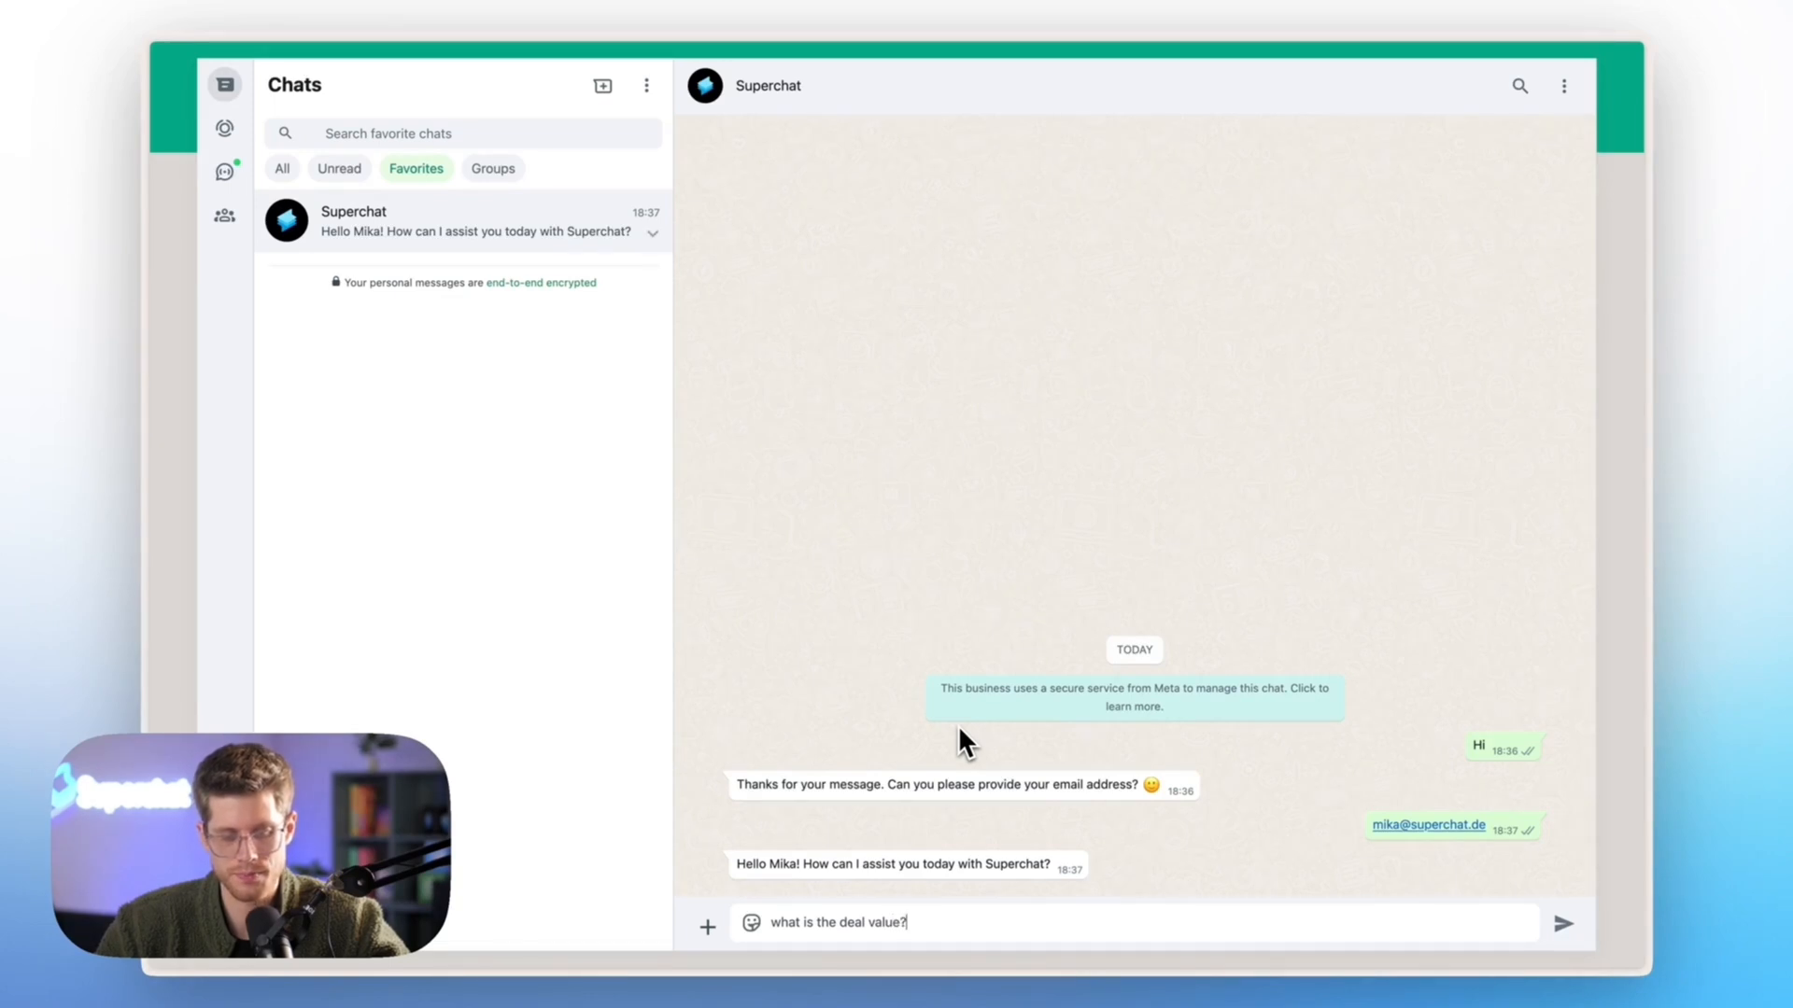
pyautogui.press('Return')
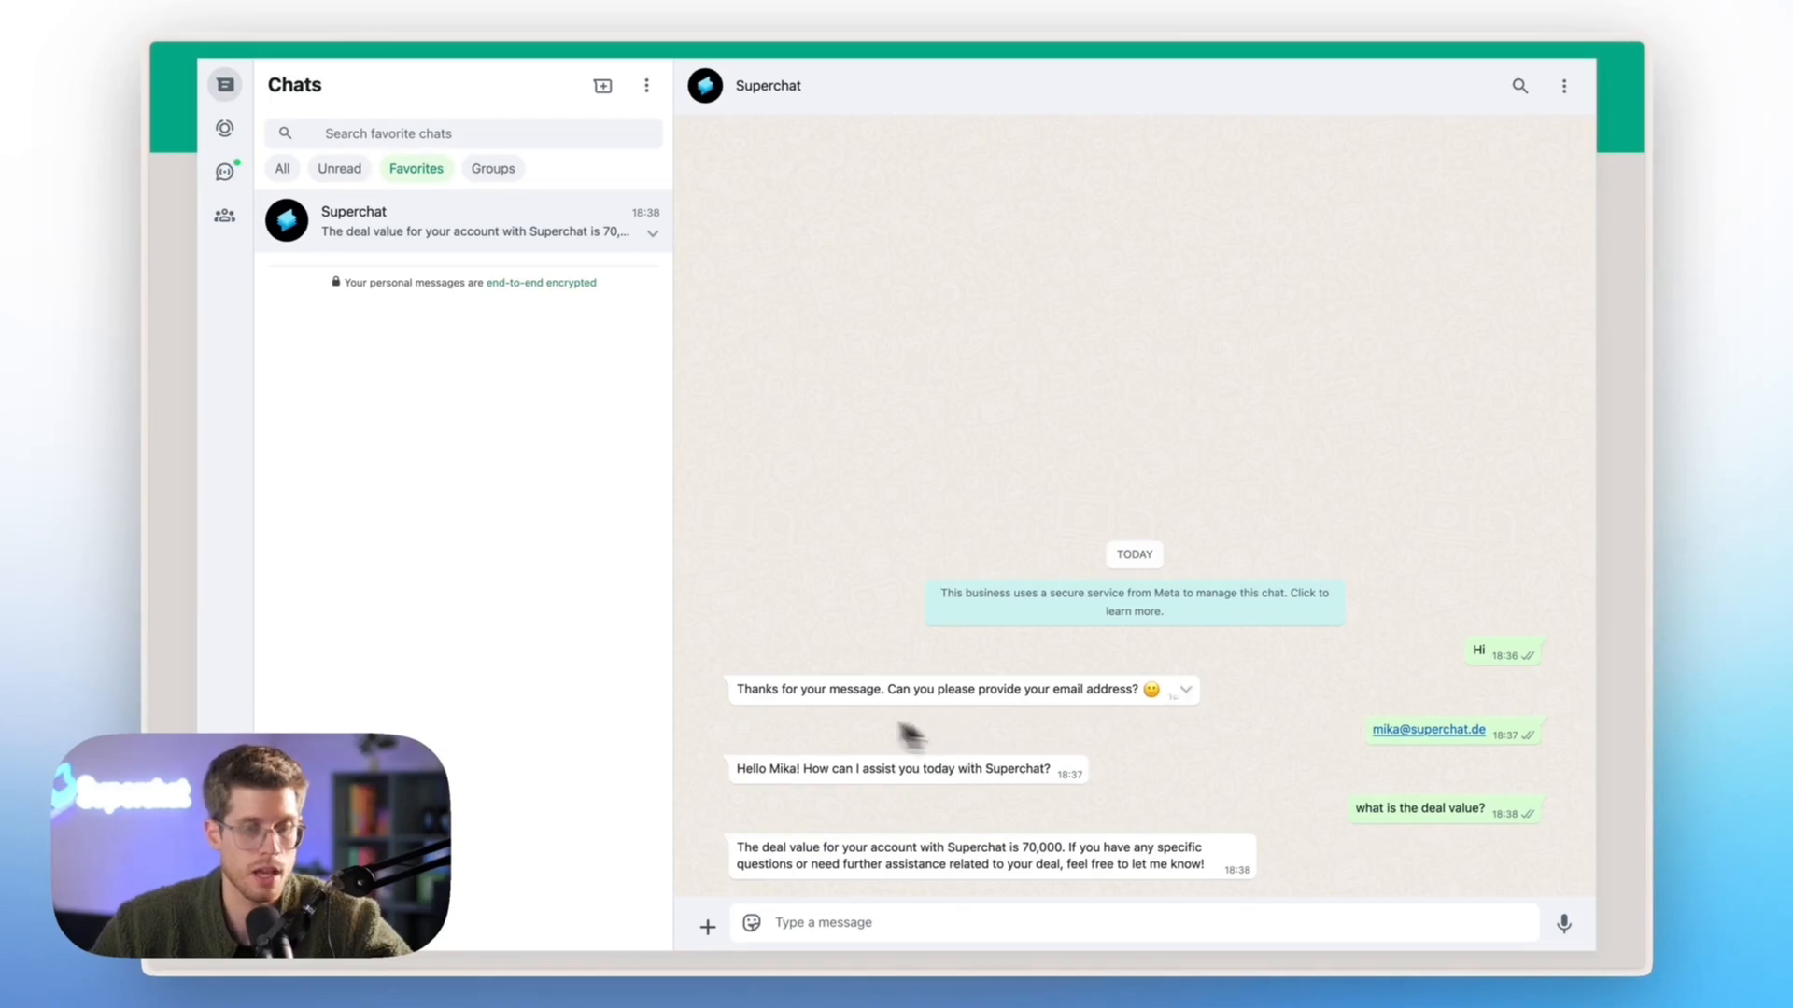
pyautogui.moveTo(148, 472)
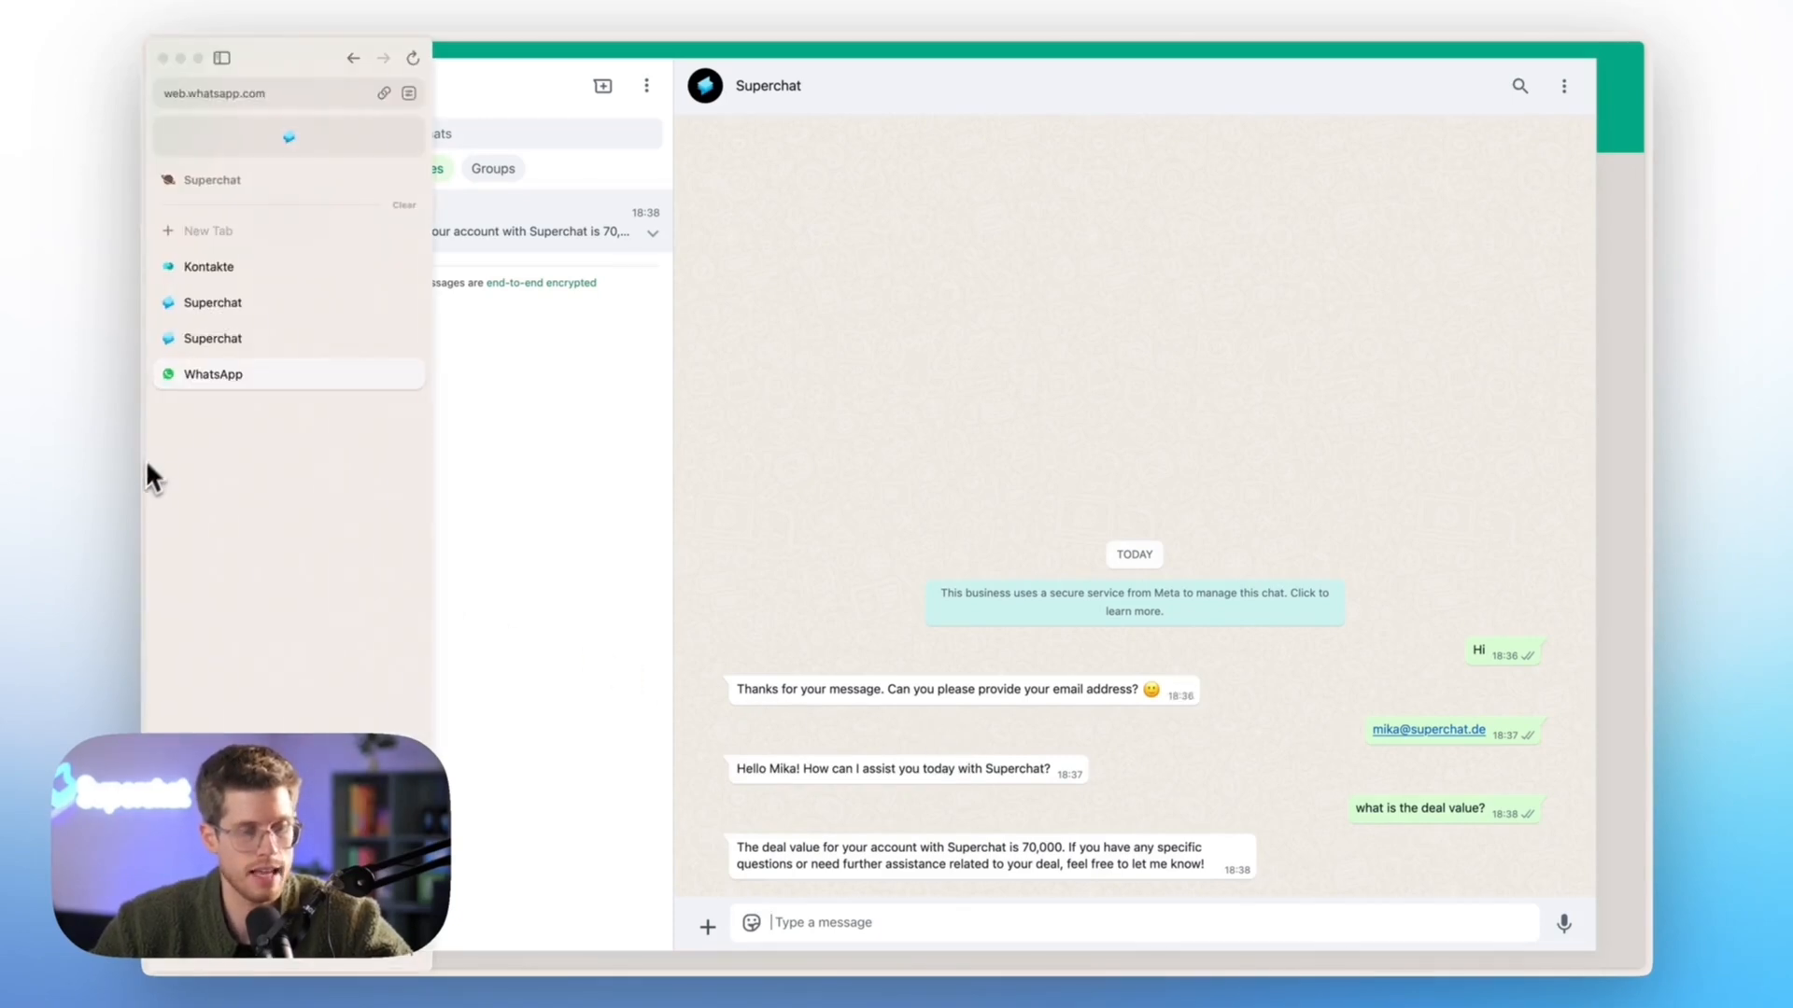
pyautogui.click(209, 329)
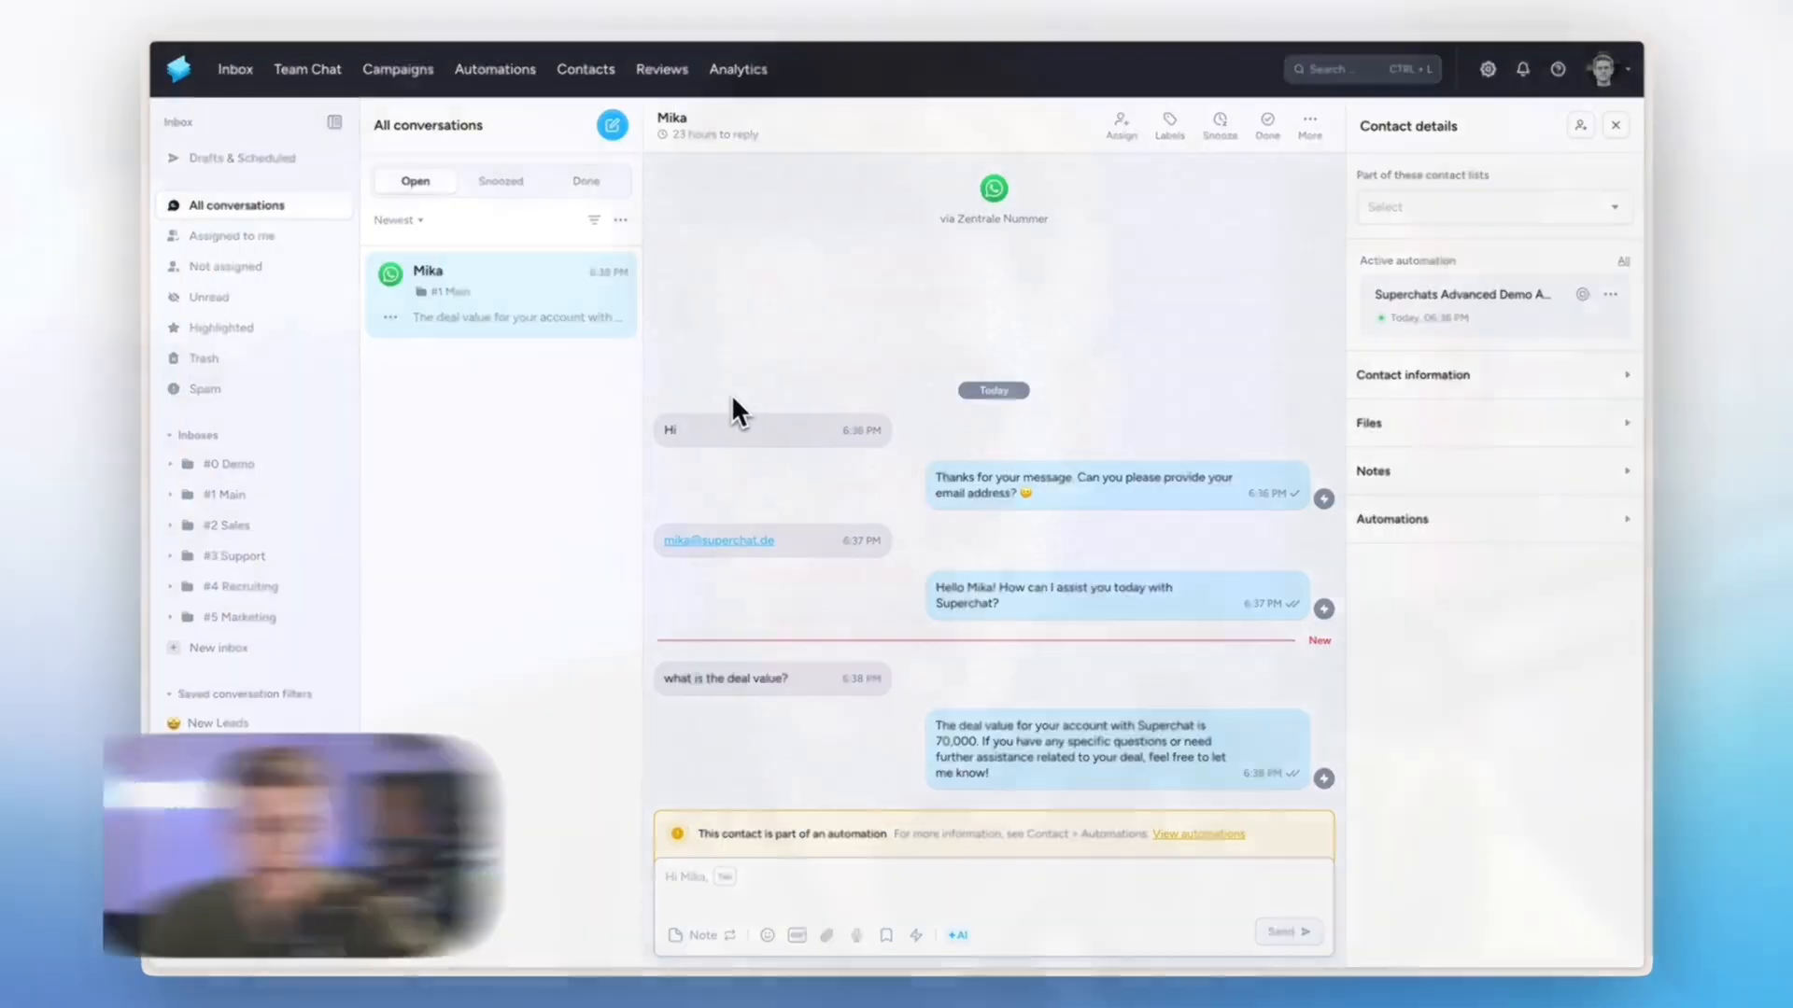